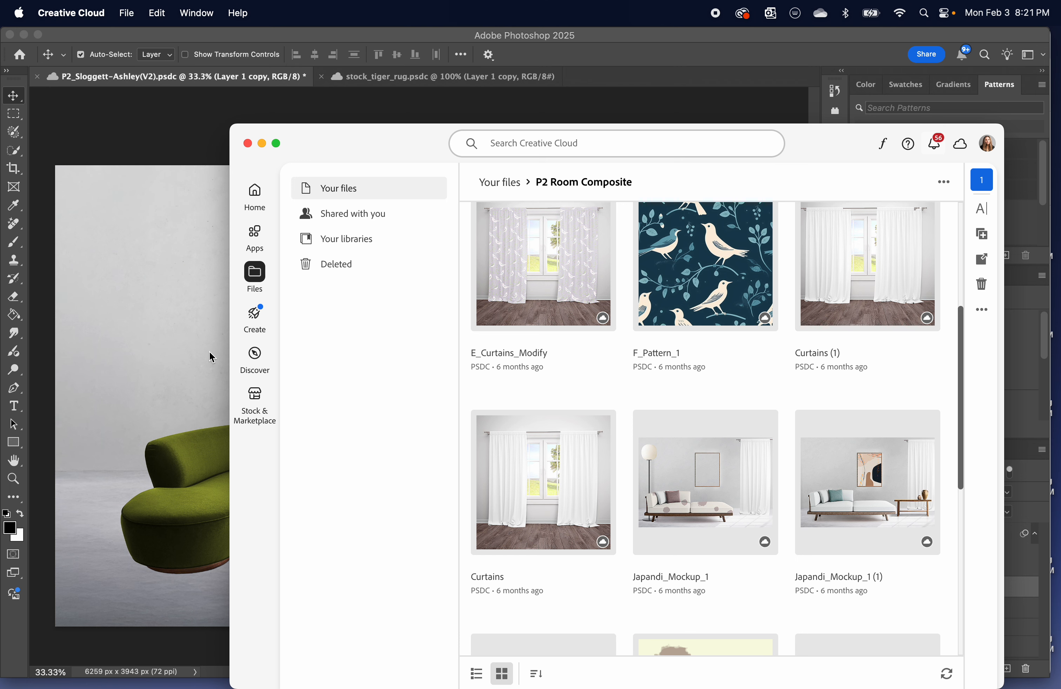
Search the Creative Cloud Stock & Marketplace for "hardwood flooring".
click(256, 396)
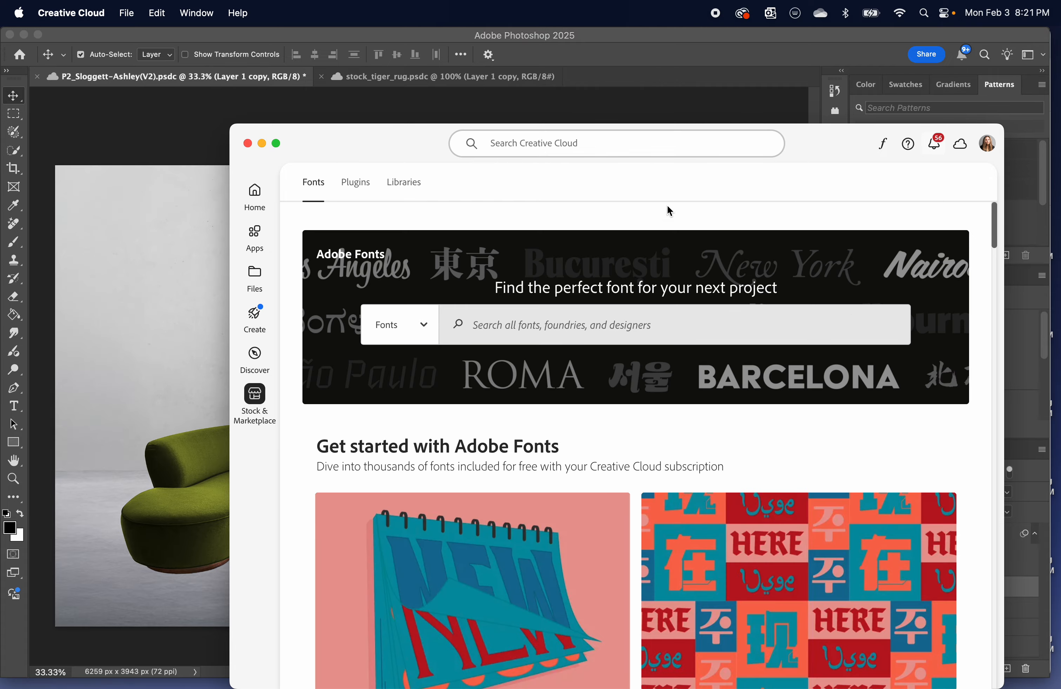
drag(807, 132, 749, 35)
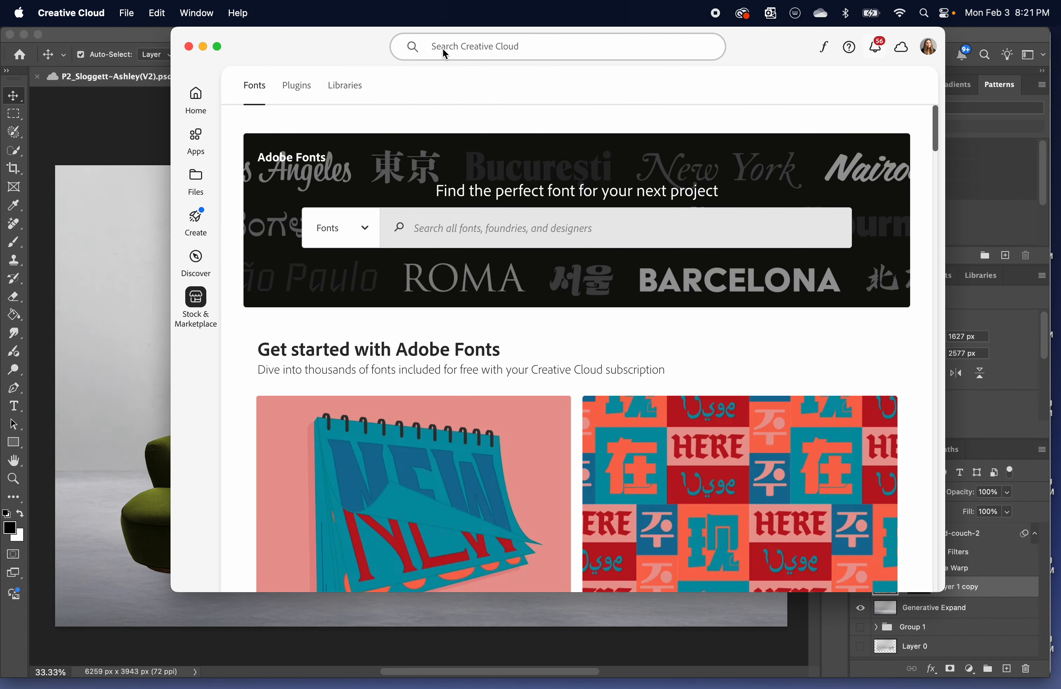
click(341, 90)
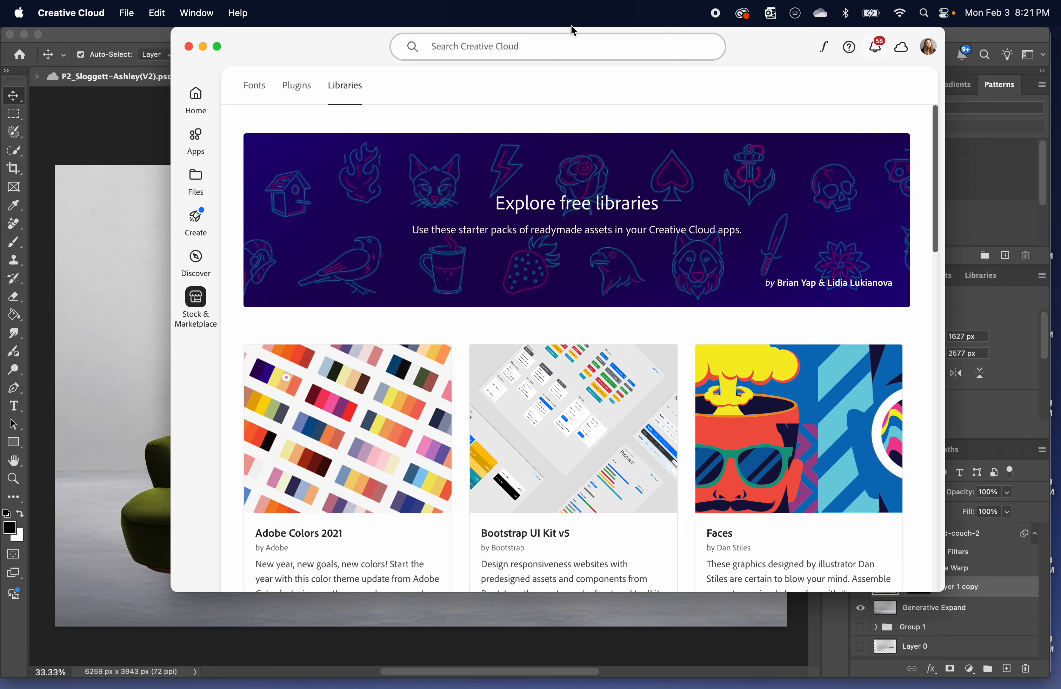
click(524, 50)
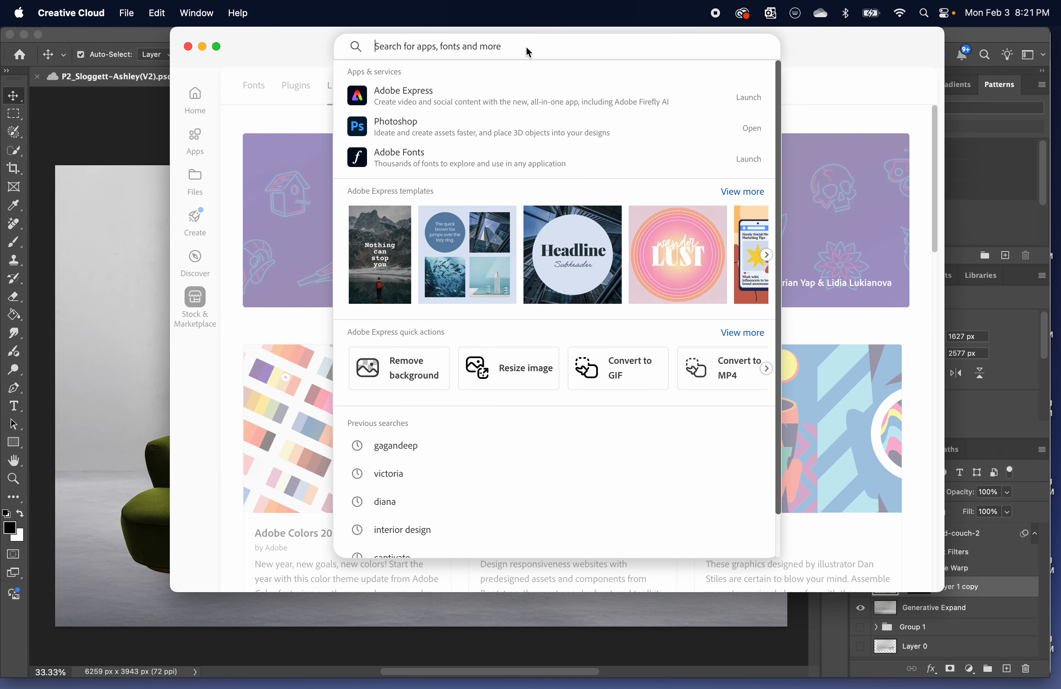
text(hard)
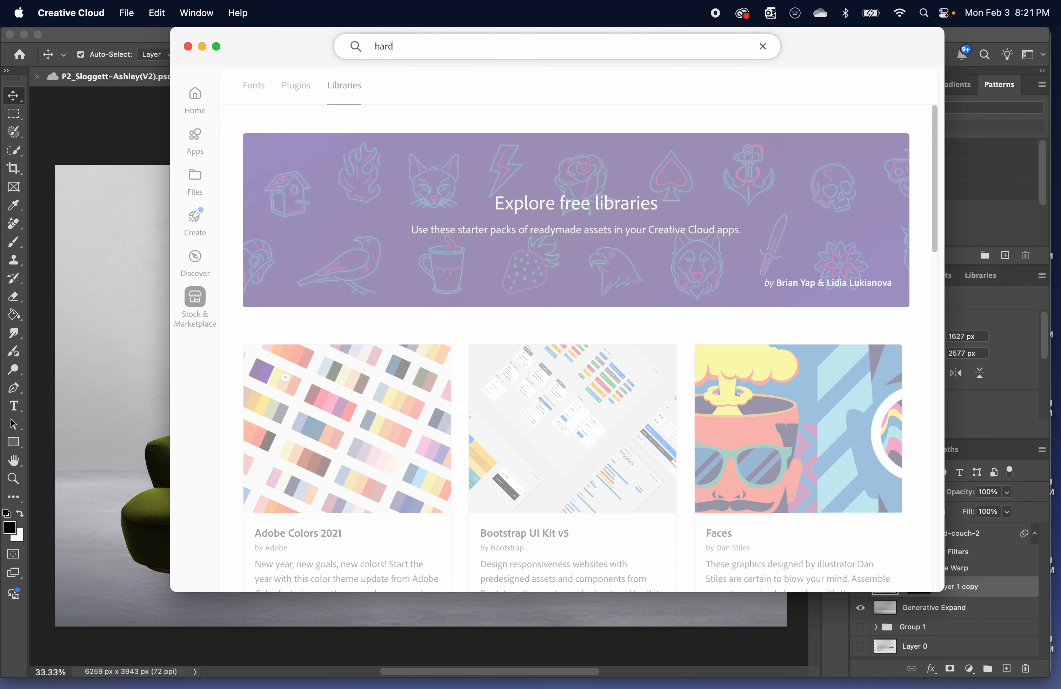
text(wood flooring)
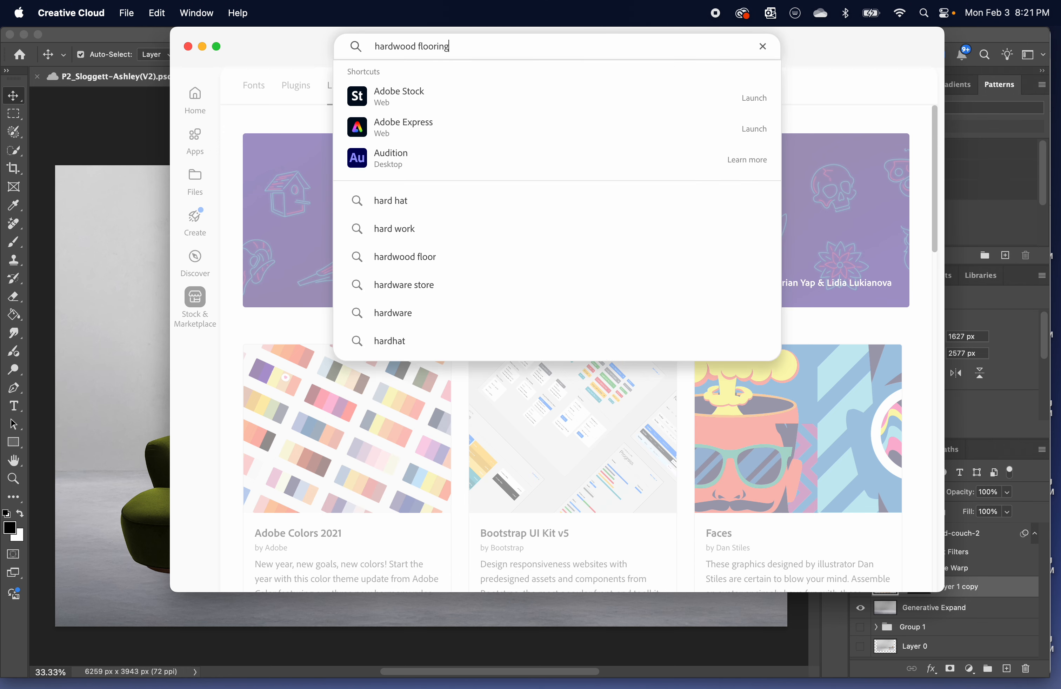
key(Return)
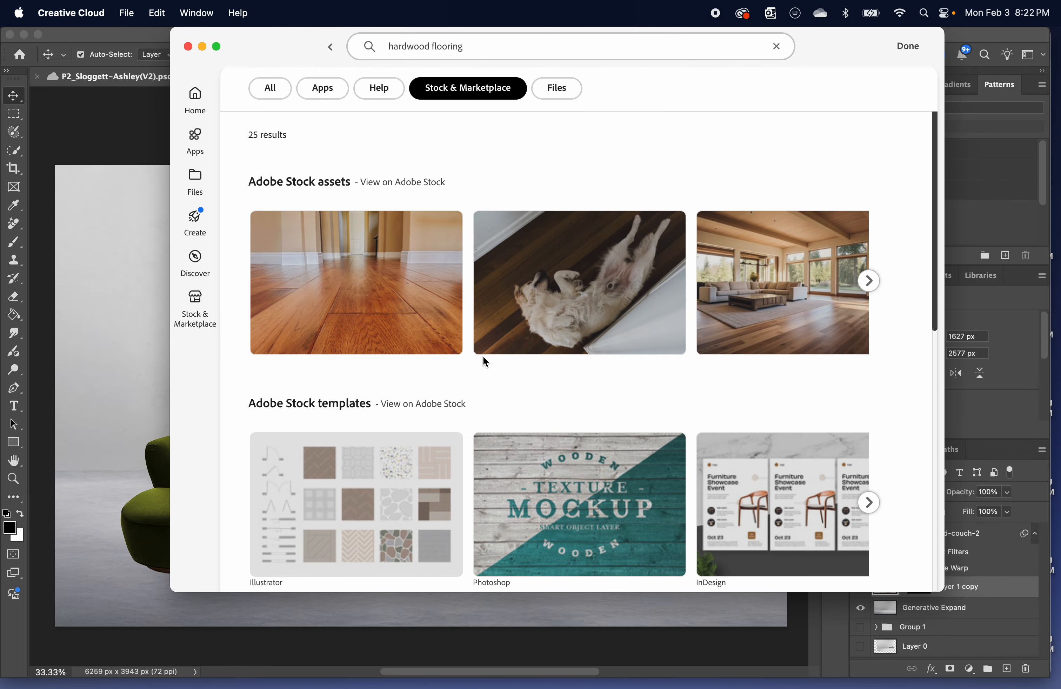
Look through the hardwood flooring results and open the Adobe Stock assets on the Adobe Stock website.
scroll(483, 357, down, 5)
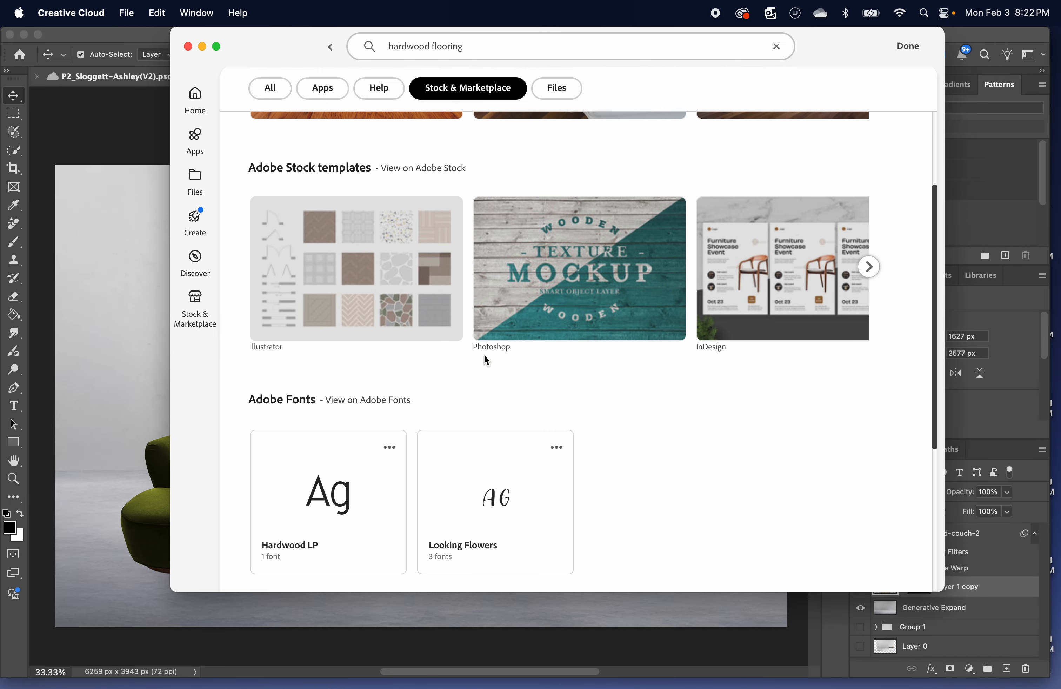
scroll(485, 357, down, 6)
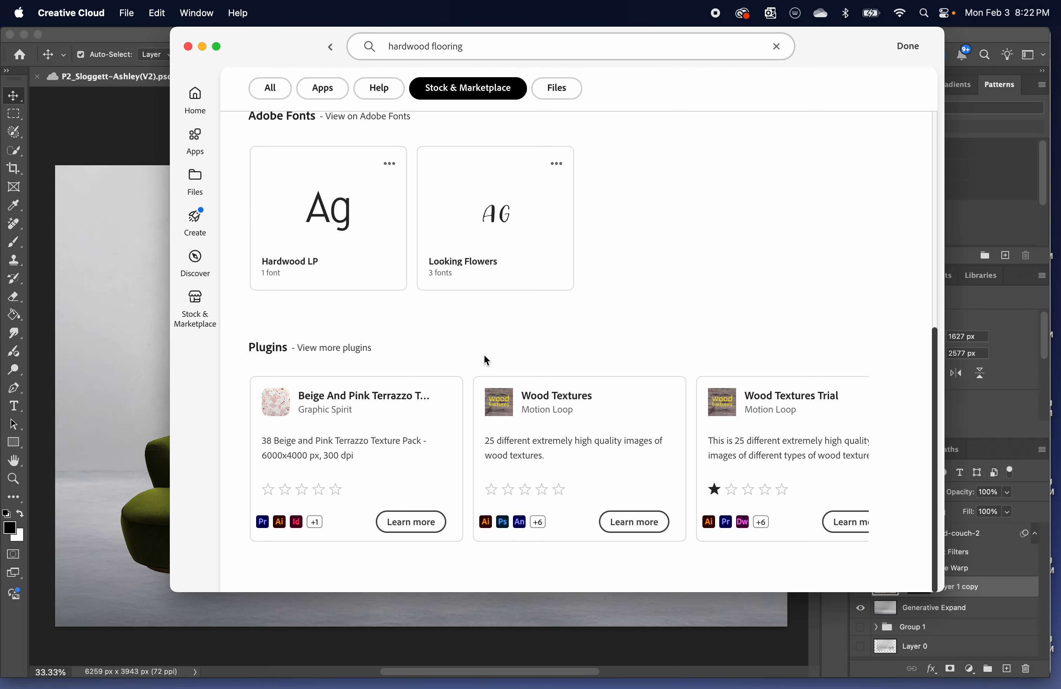
scroll(483, 355, up, 11)
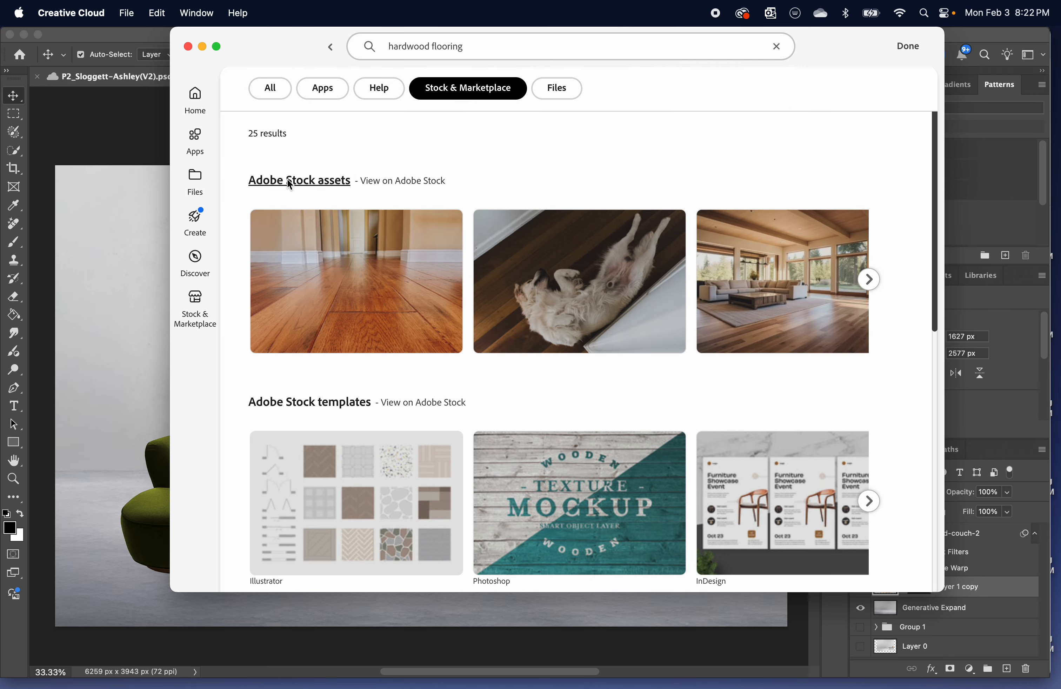
click(290, 189)
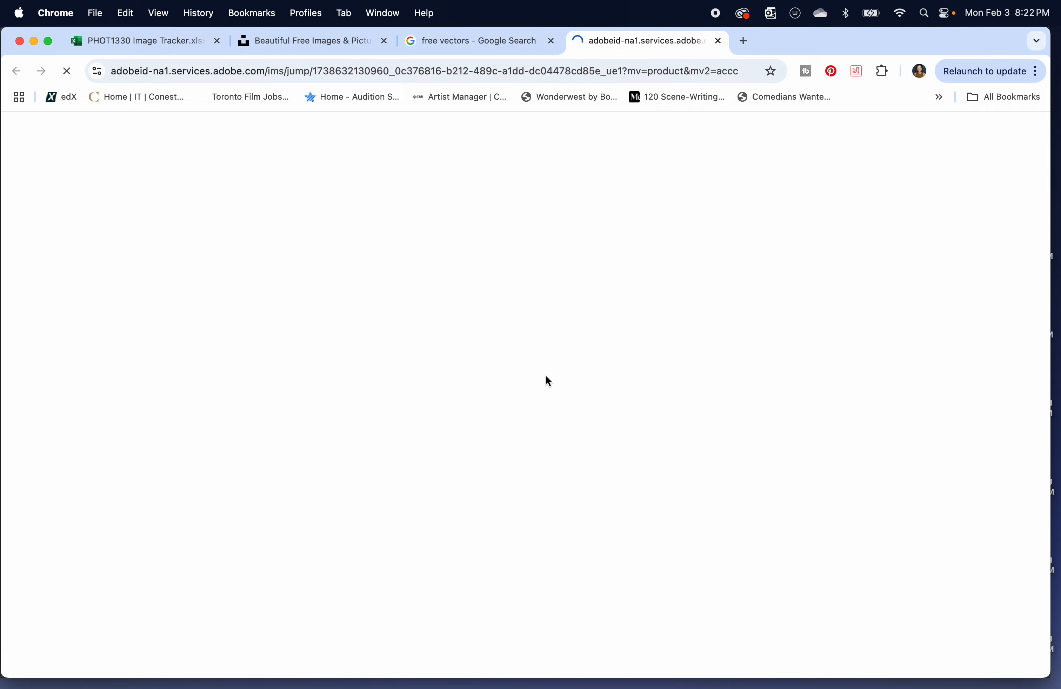
Find the "shaveron styled wood grain plank flooring" image on Adobe Stock and save it to Your Library.
scroll(548, 380, down, 5)
scroll(548, 380, down, 10)
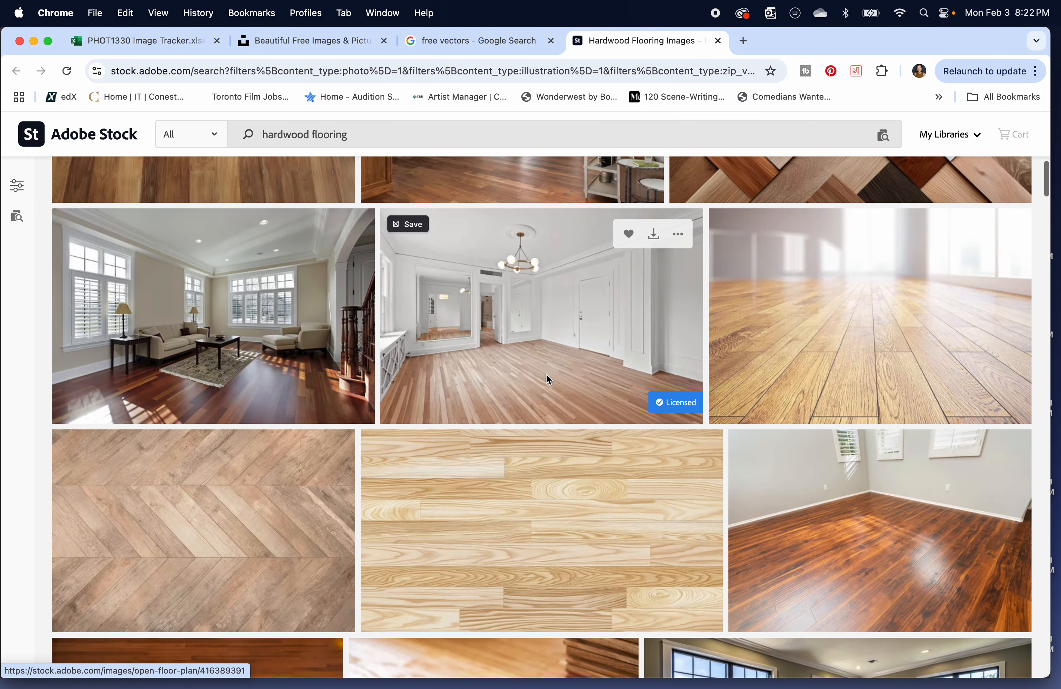
scroll(548, 378, down, 5)
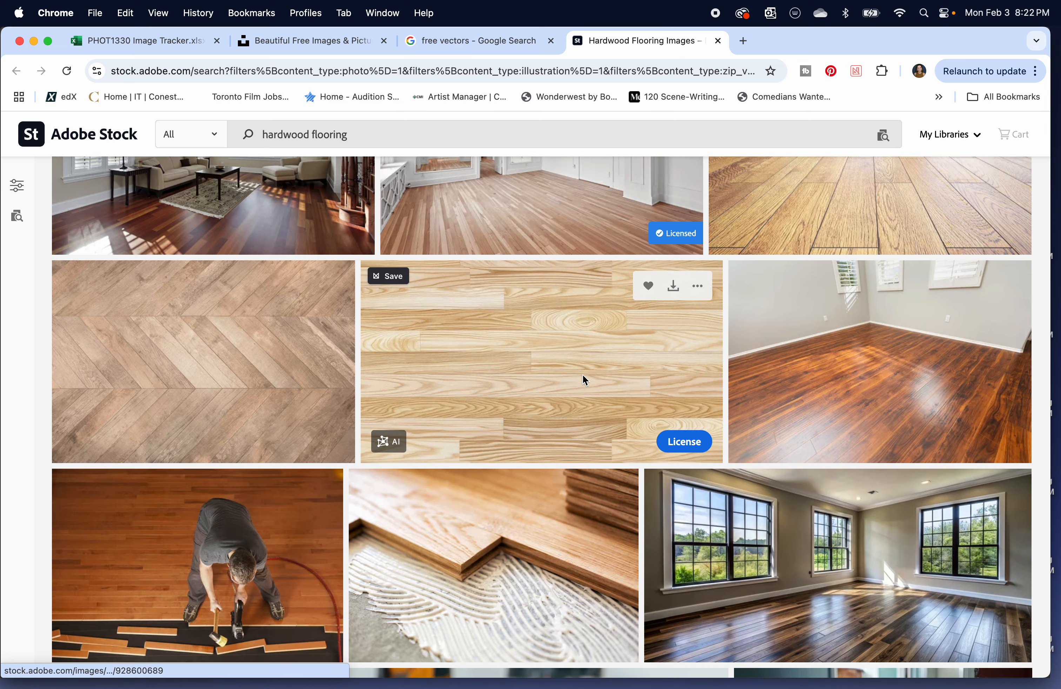
scroll(586, 380, down, 1)
scroll(222, 304, down, 1)
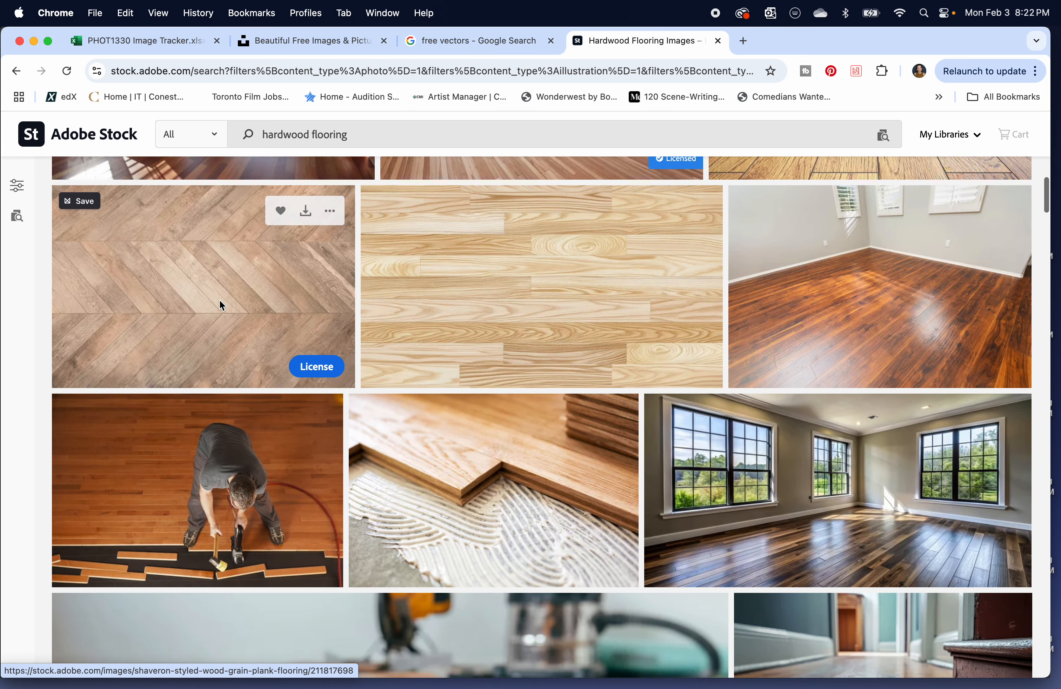
click(220, 299)
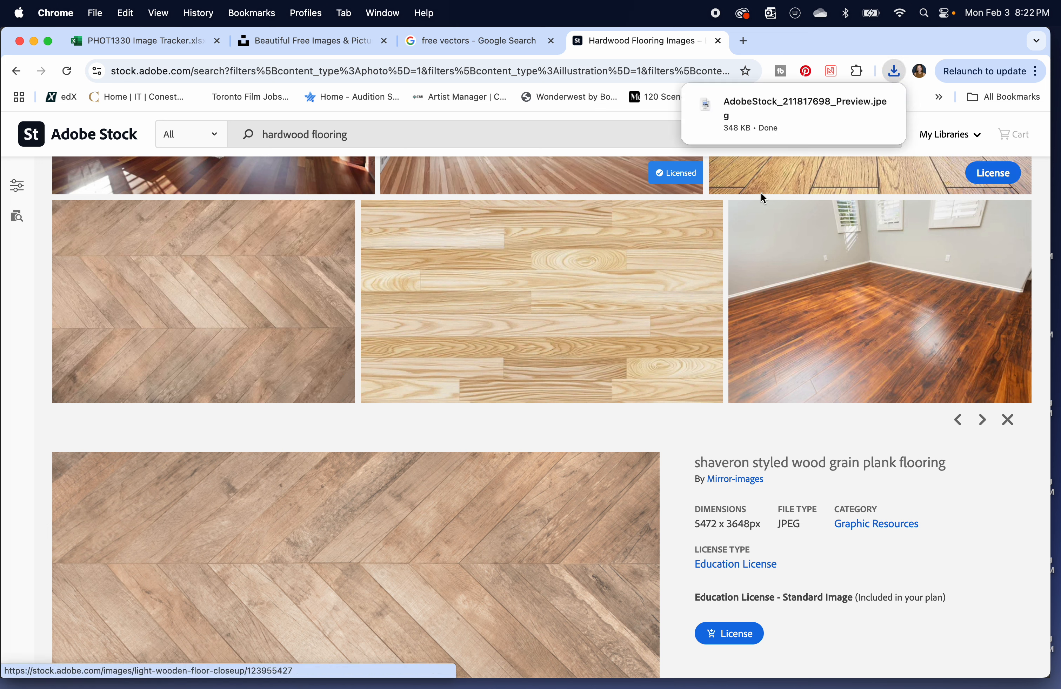
scroll(355, 455, down, 7)
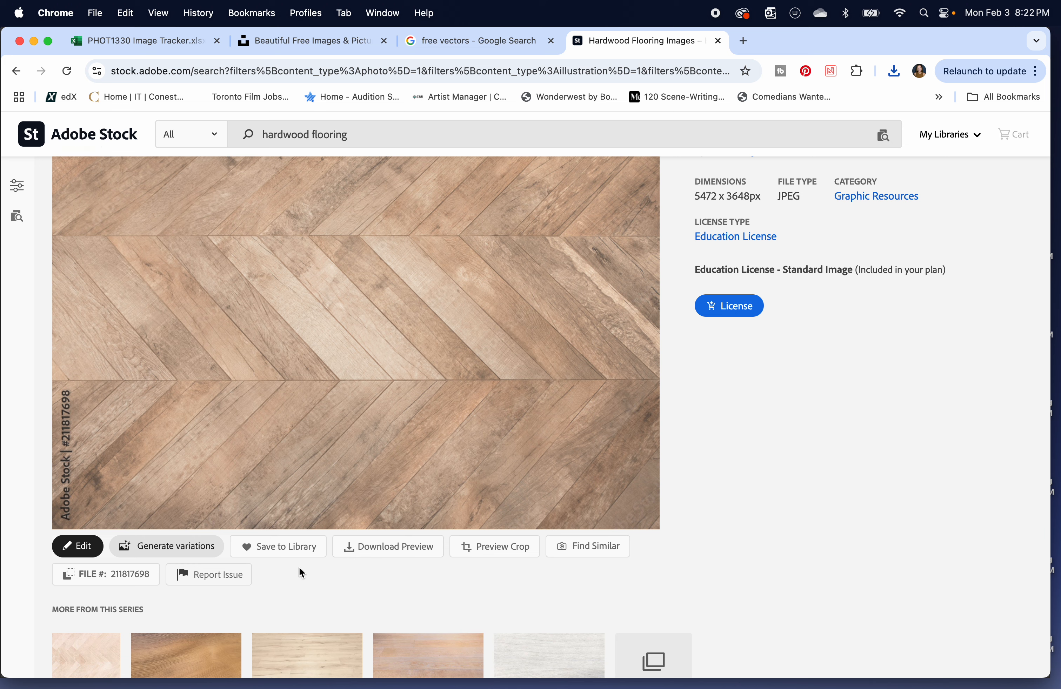
click(291, 546)
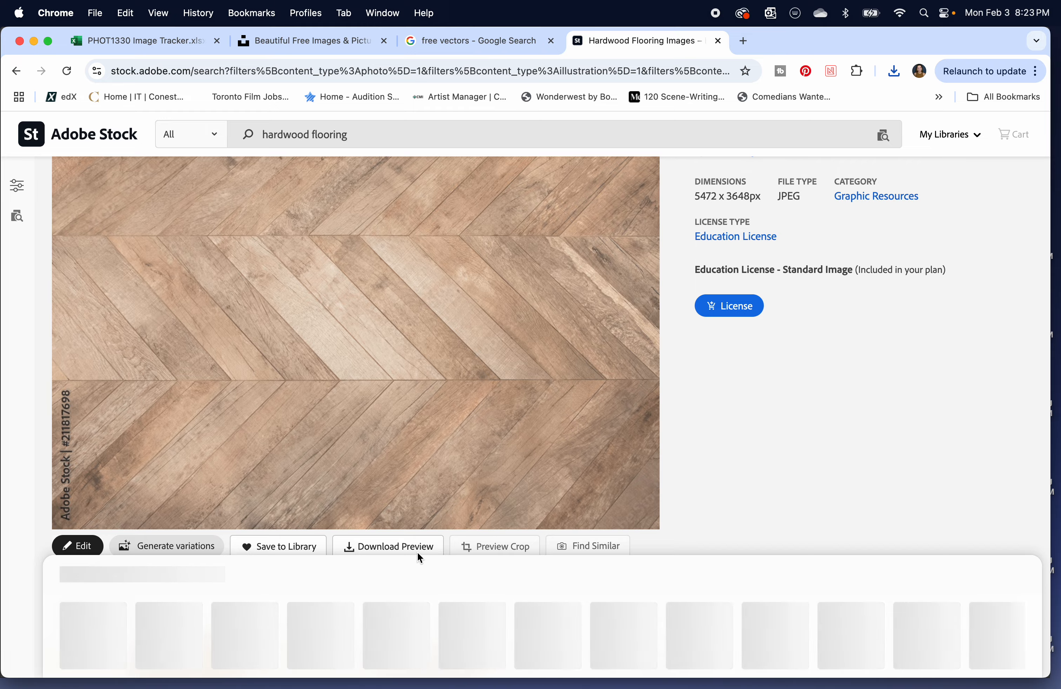
Switch to Creative Cloud and open the wood grain plank flooring image from the personal Your Library in Photoshop.
key(ctrl+Up)
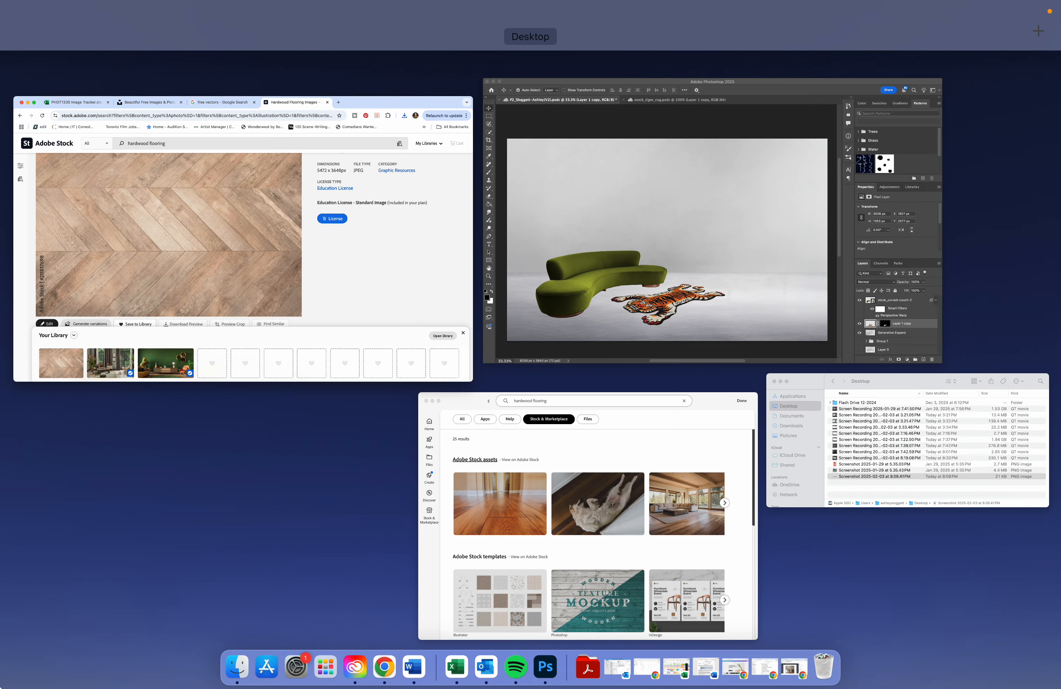
click(524, 311)
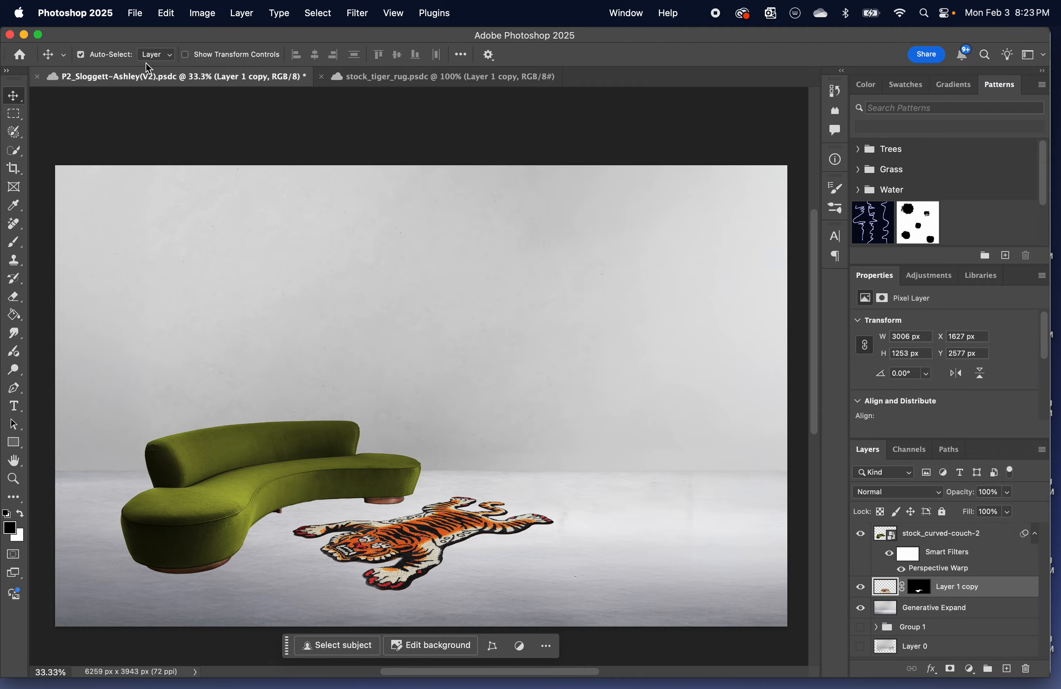
key(ctrl+Up)
click(334, 450)
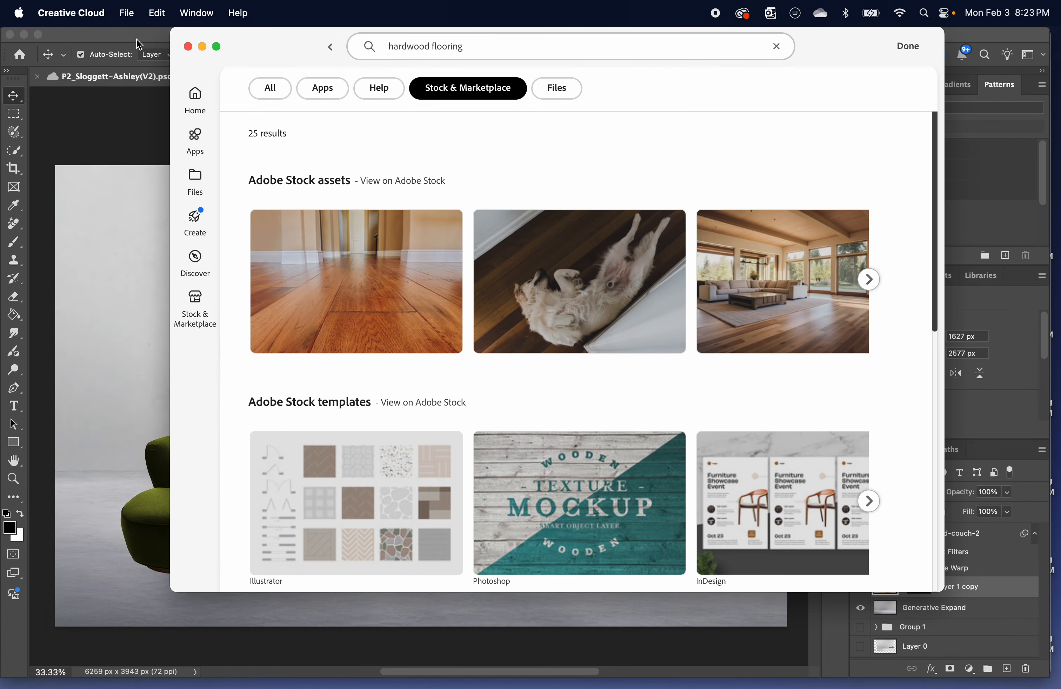
click(196, 179)
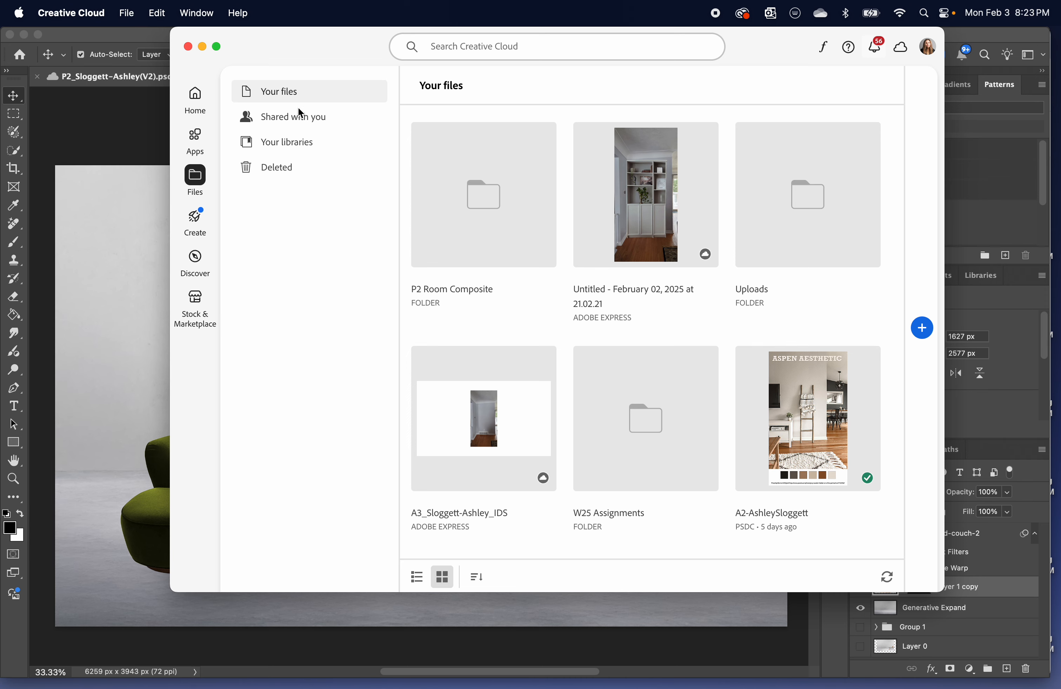
click(291, 141)
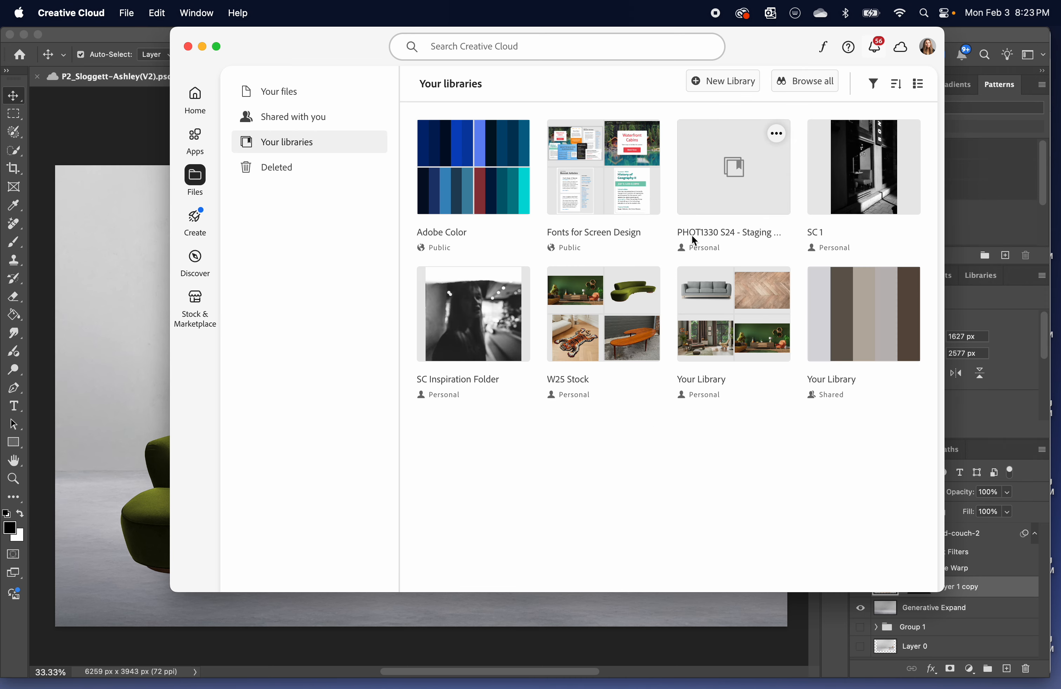
click(742, 314)
click(666, 266)
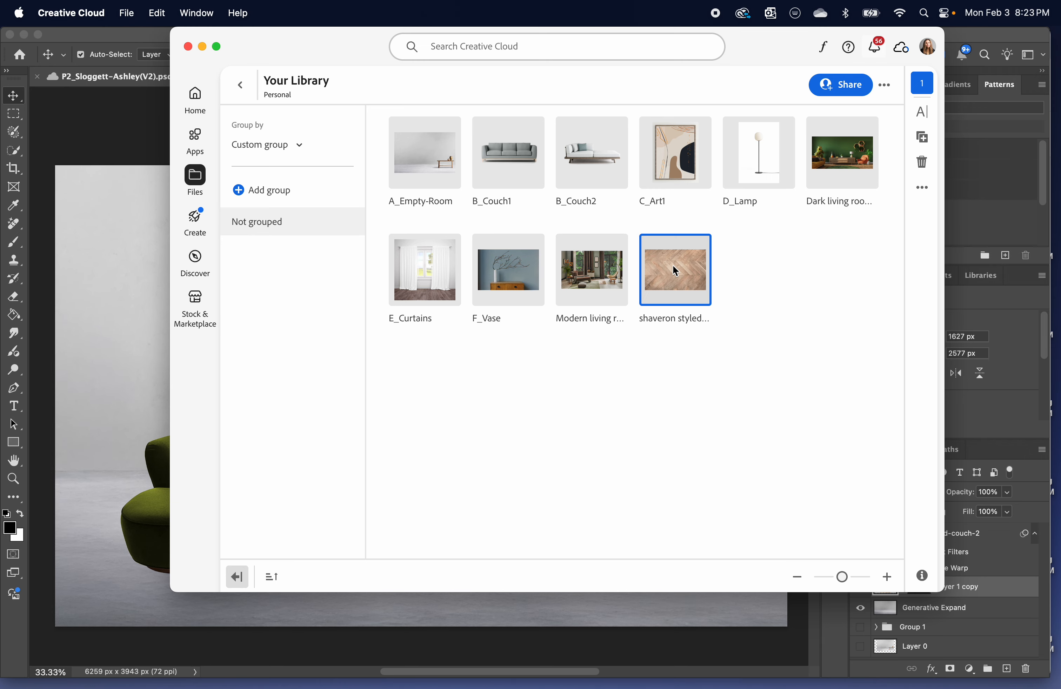
double_click(675, 260)
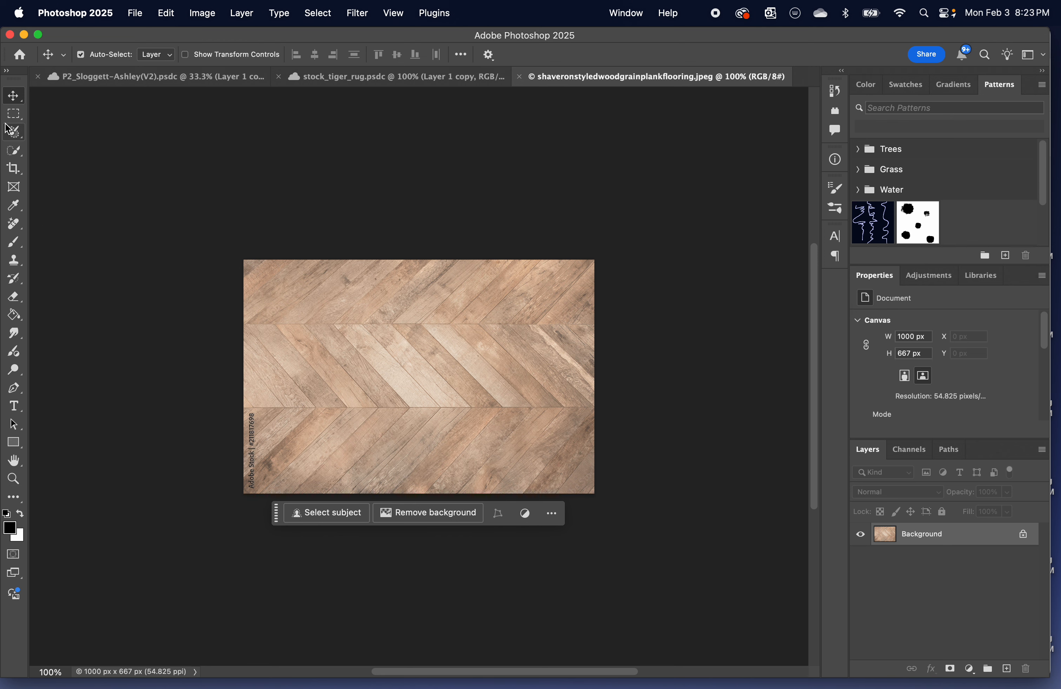
Crop the watermark strip off the left edge of the flooring image, leaving it about 962 px wide.
click(16, 168)
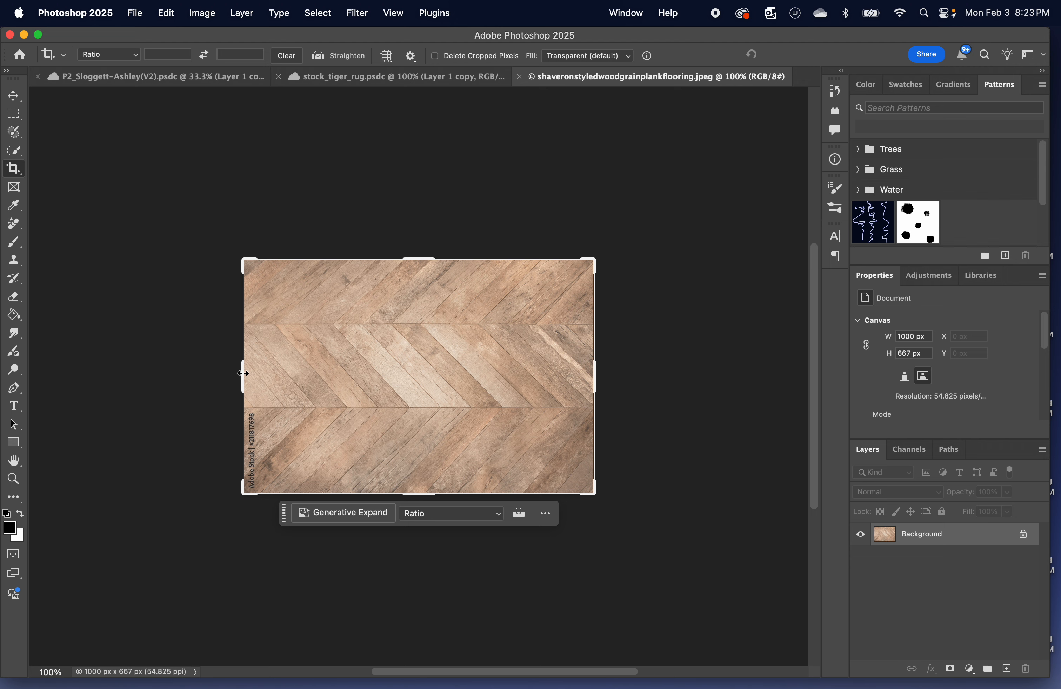
drag(243, 373, 250, 373)
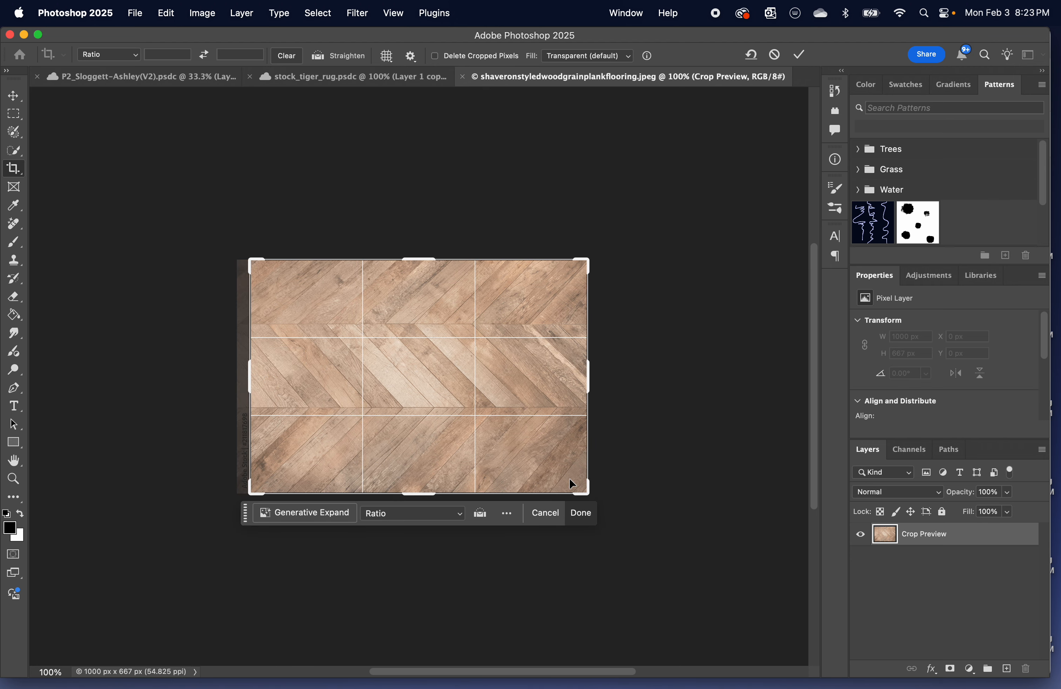
click(581, 513)
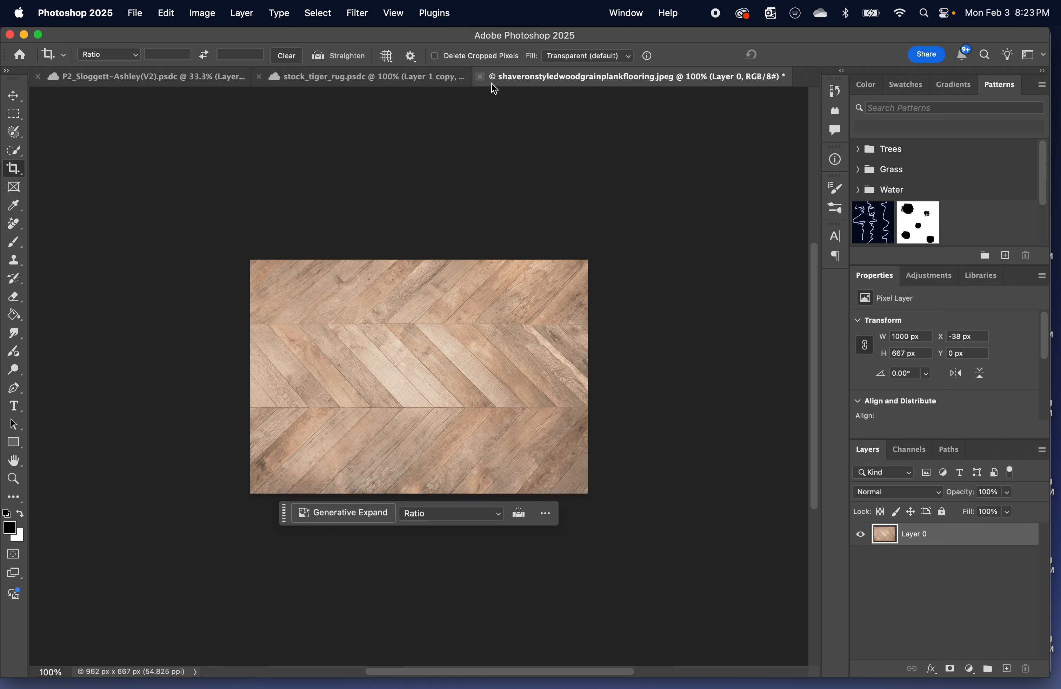
Try to save the cropped flooring image in its original file format.
key(super)
key(super+s)
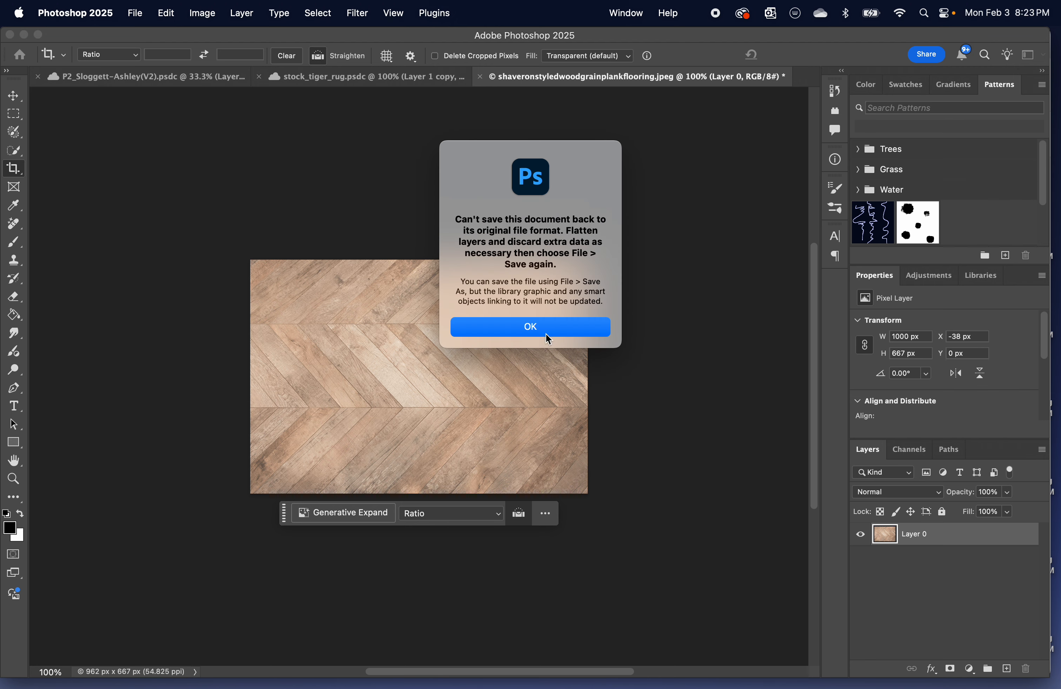
click(537, 334)
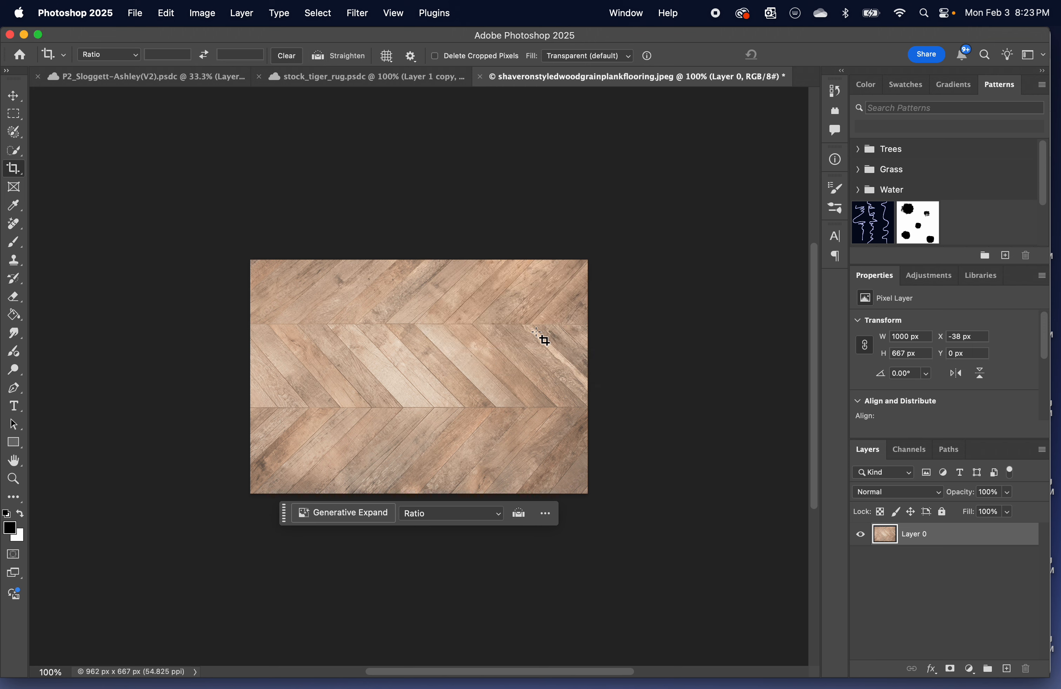
Return to the room composite document and hide the tiger rug and curved couch layers.
click(148, 76)
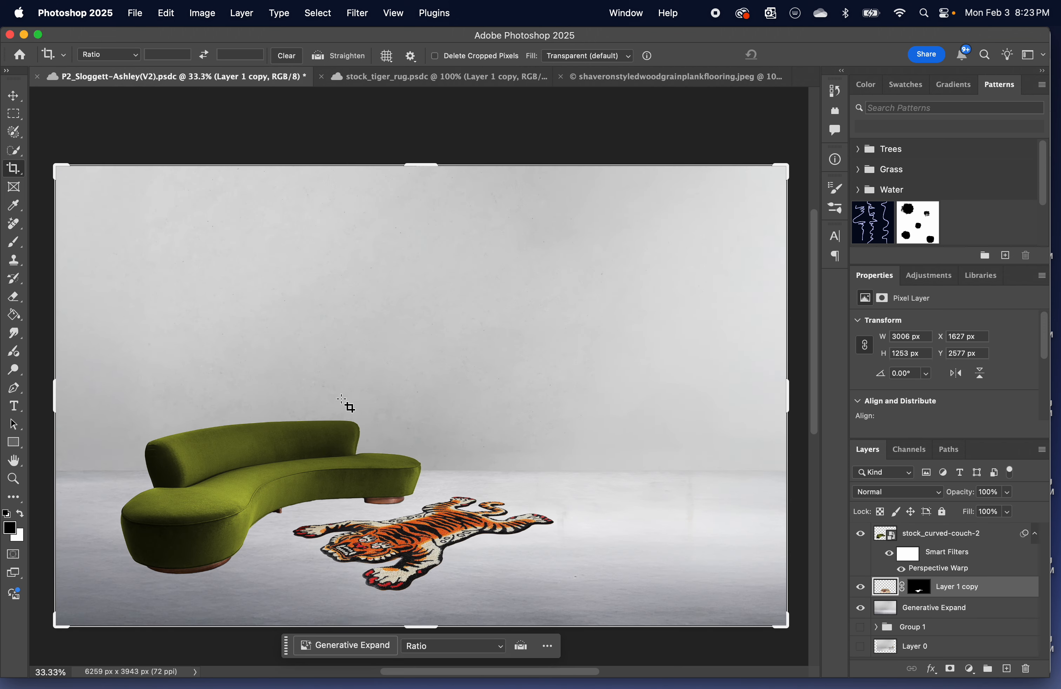
click(14, 95)
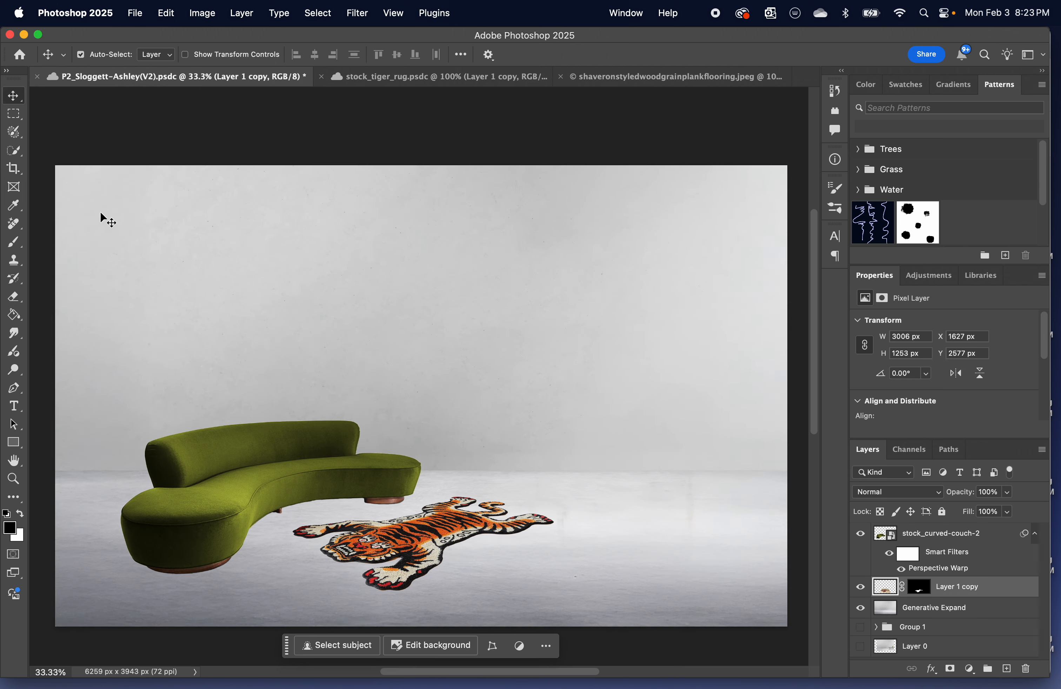
click(306, 434)
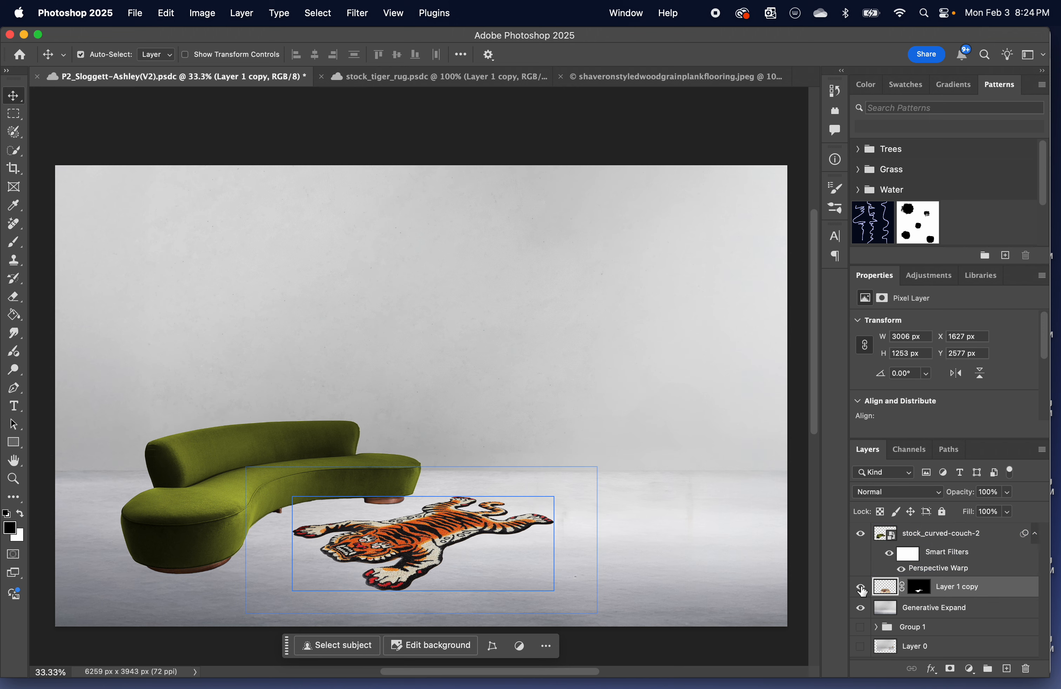
click(860, 587)
click(861, 535)
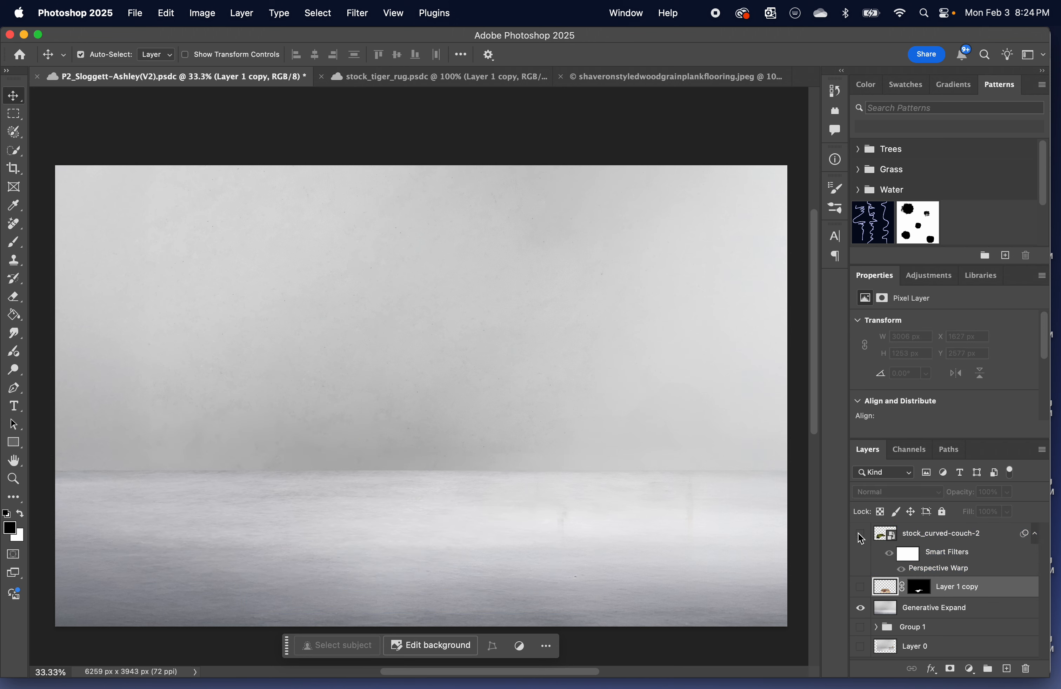
Rename the Generative Expand layer as Empty Room and select its full-width floor area with a rectangular marquee about 1346 px high.
click(760, 501)
click(3, 409)
click(17, 116)
click(18, 117)
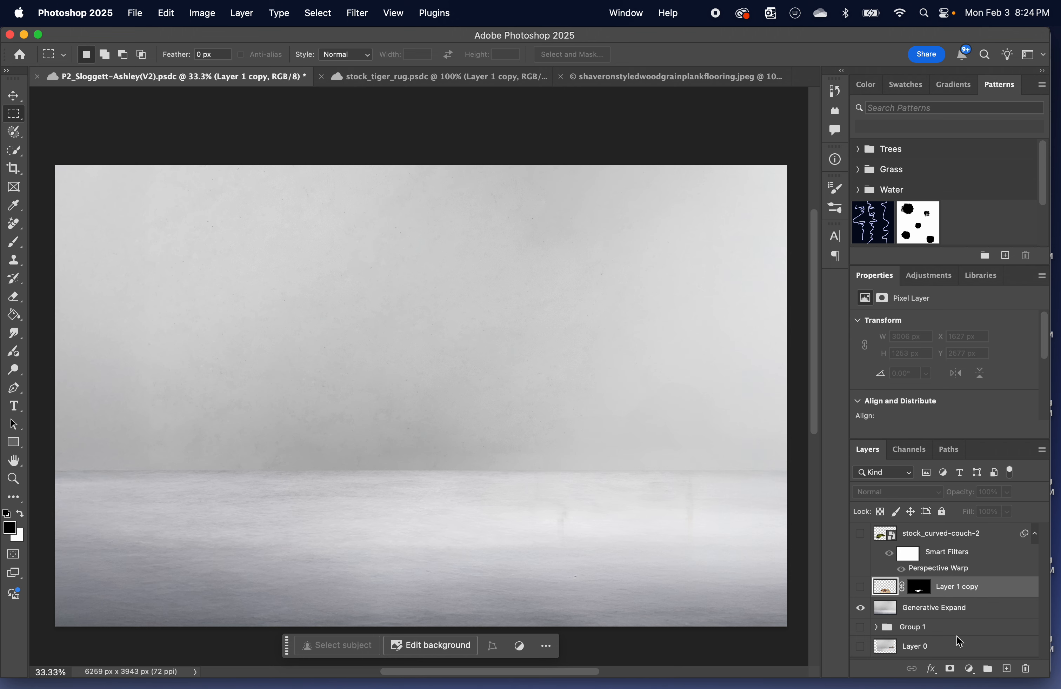
click(940, 614)
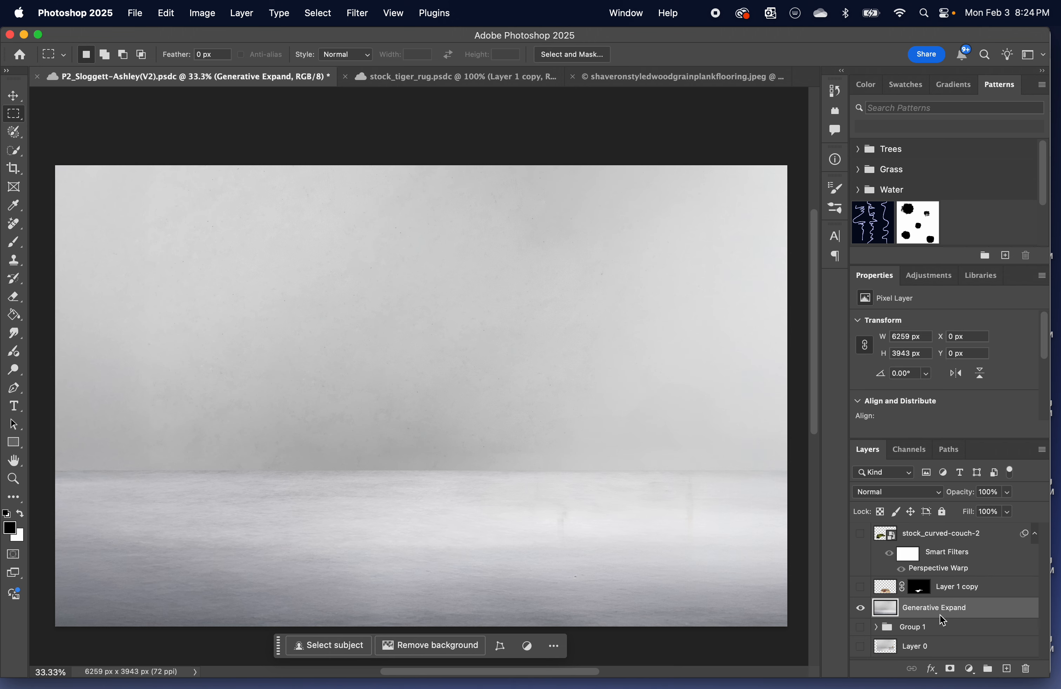
double_click(940, 614)
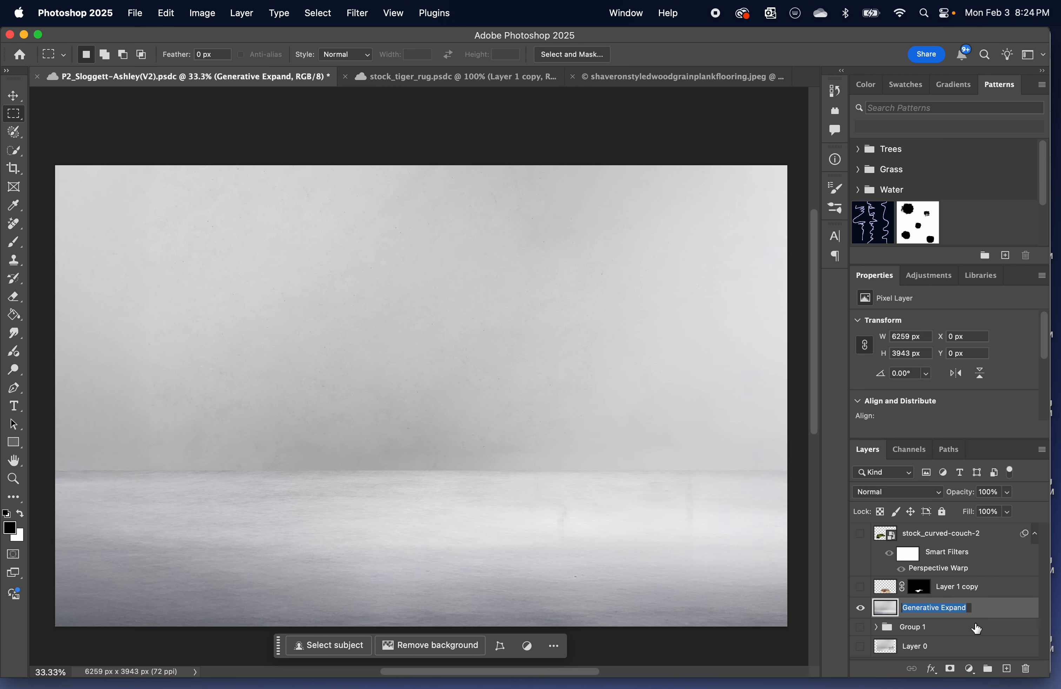
text(Empty Room)
key(Return)
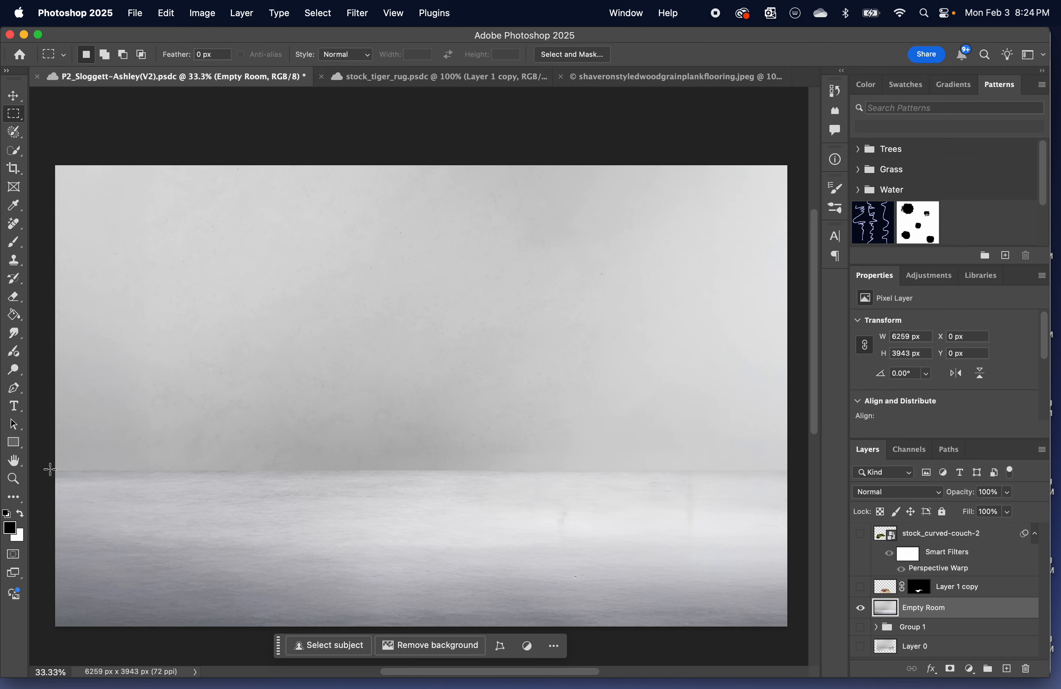
drag(49, 469, 804, 630)
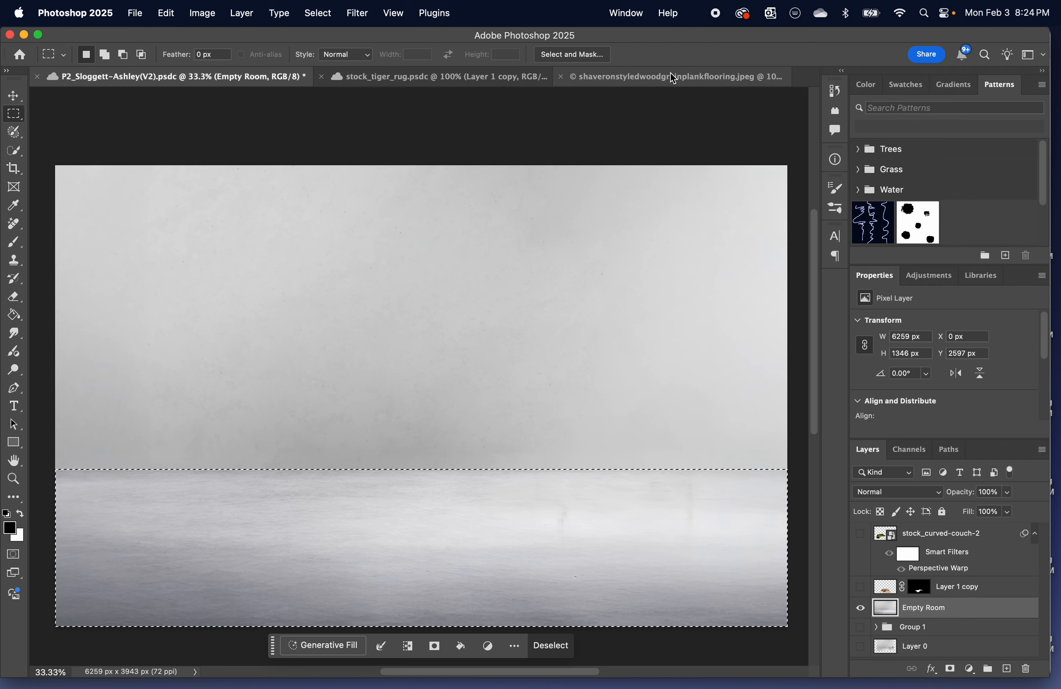
Go to the wood plank flooring image and preview it as a repeating pattern with Pattern Preview.
click(676, 82)
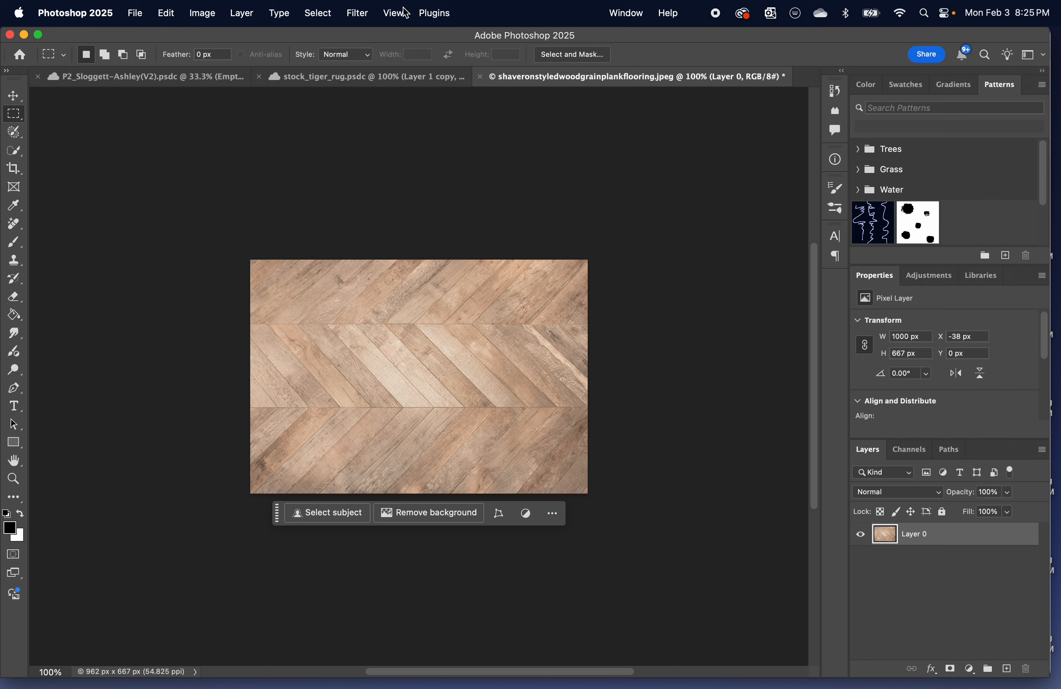
click(394, 17)
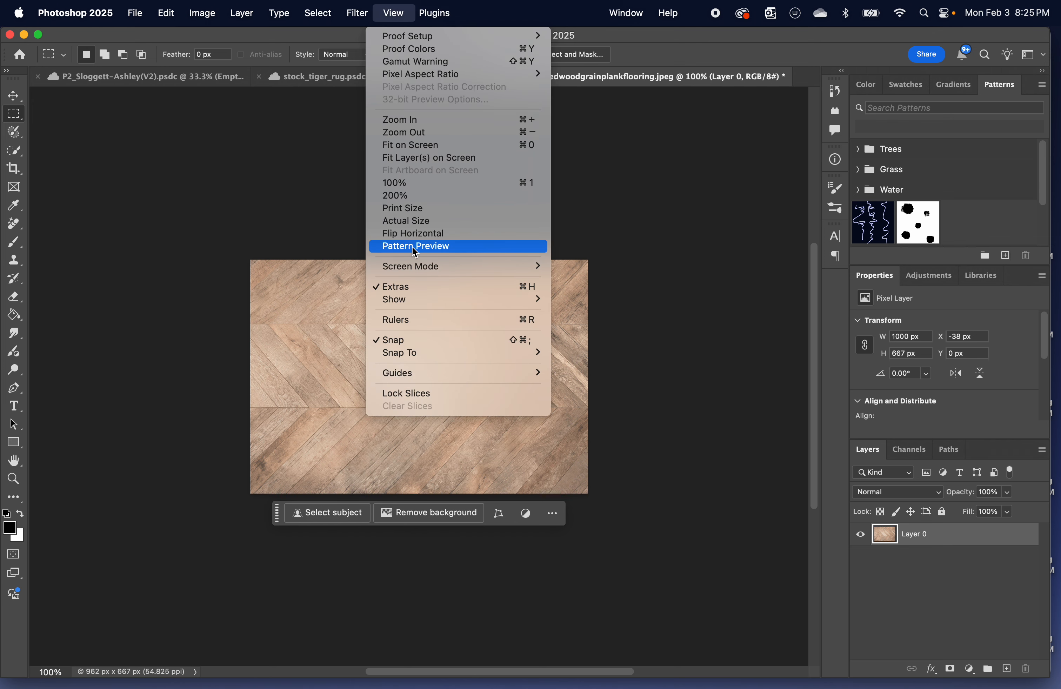
click(415, 247)
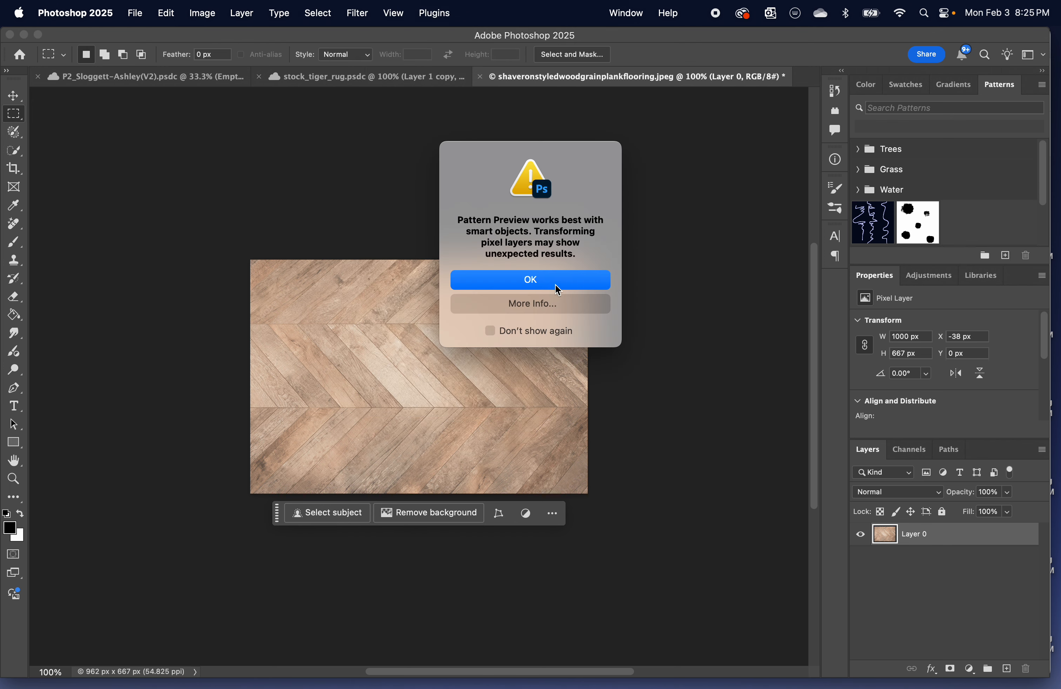
click(558, 287)
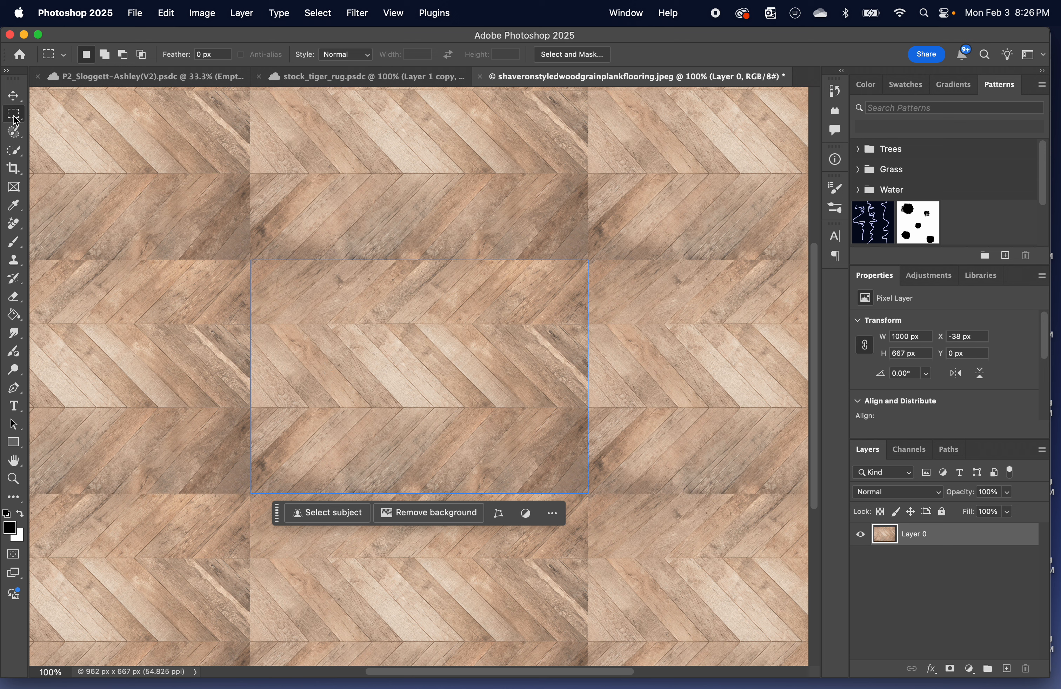
click(13, 187)
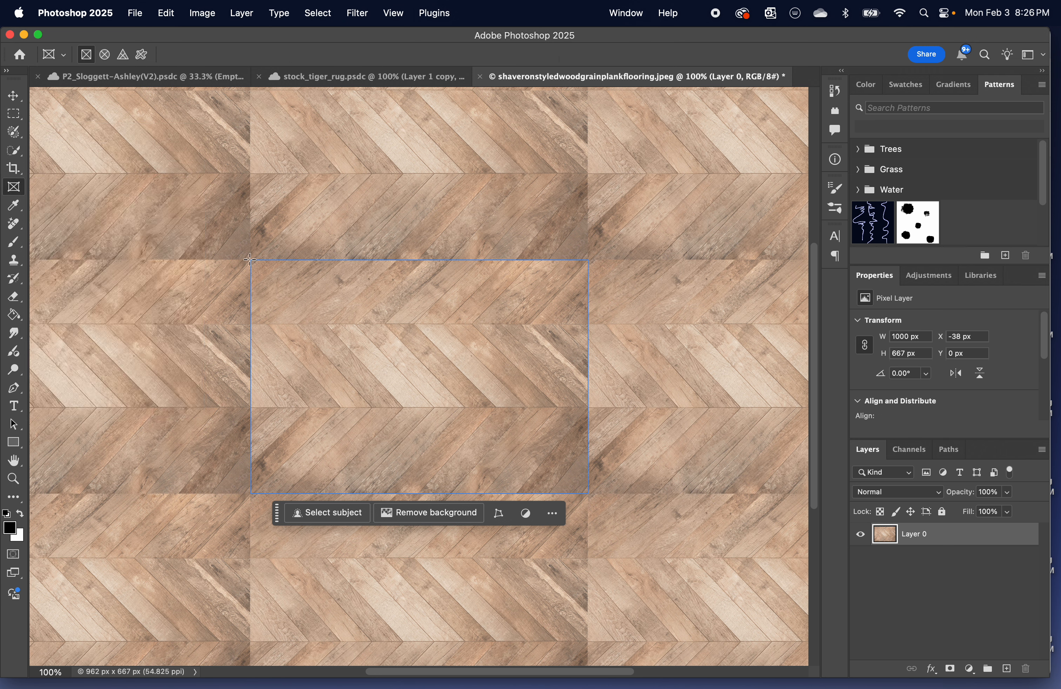
drag(250, 260, 488, 492)
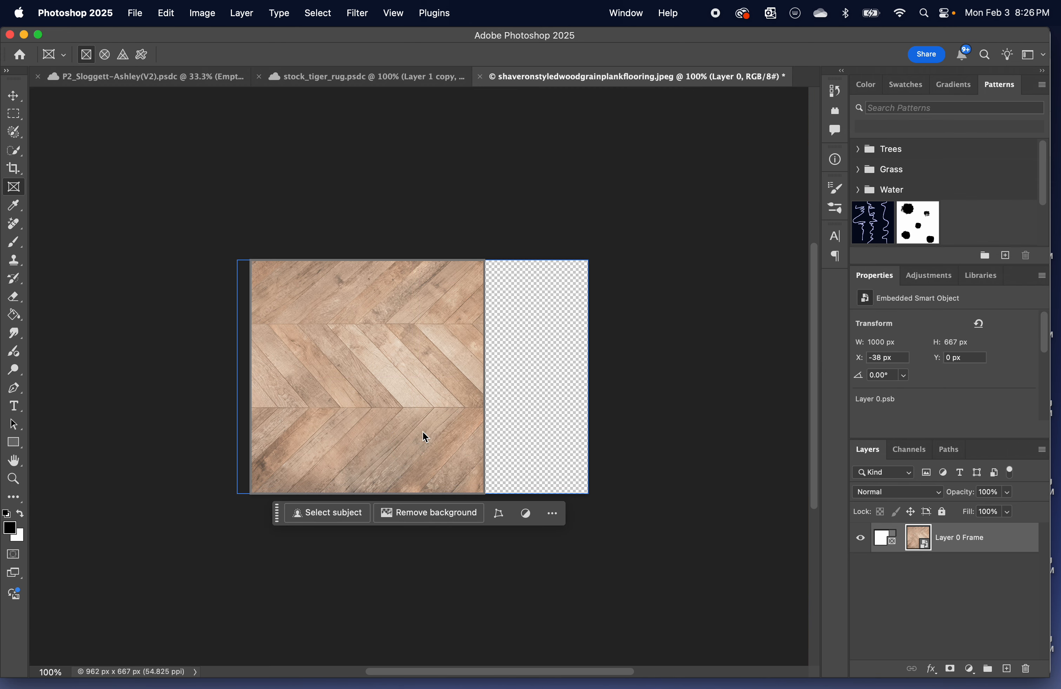
mouse_move(425, 437)
mouse_down()
mouse_move(436, 436)
mouse_move(426, 435)
mouse_up()
key(super+z)
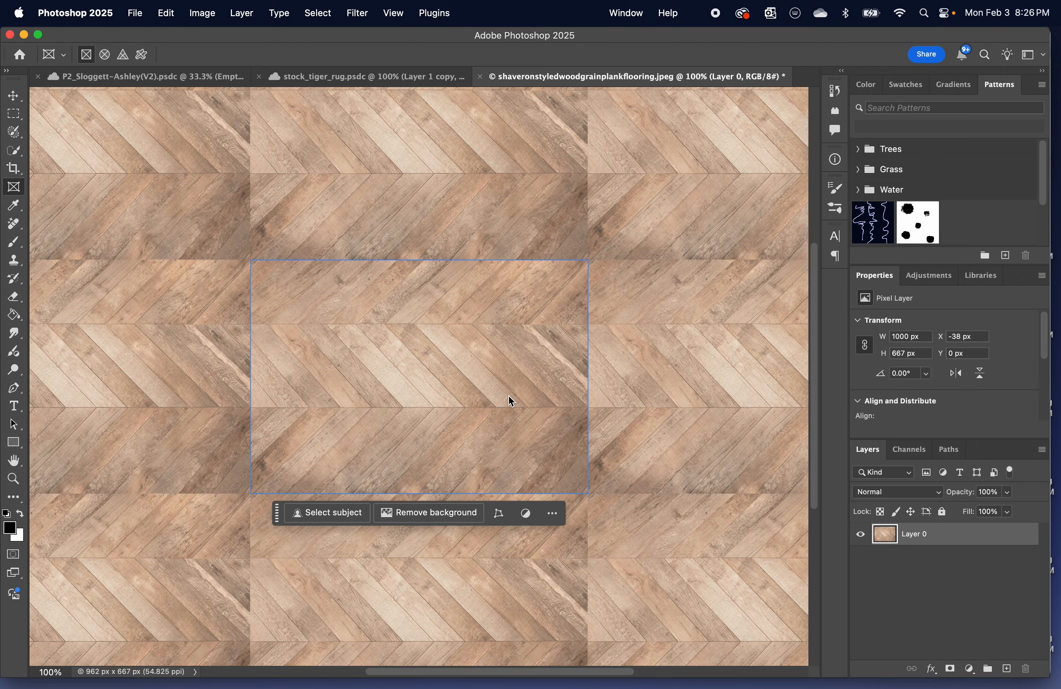
Crop the flooring image from its left side to a square of about 667 x 667 px.
click(15, 169)
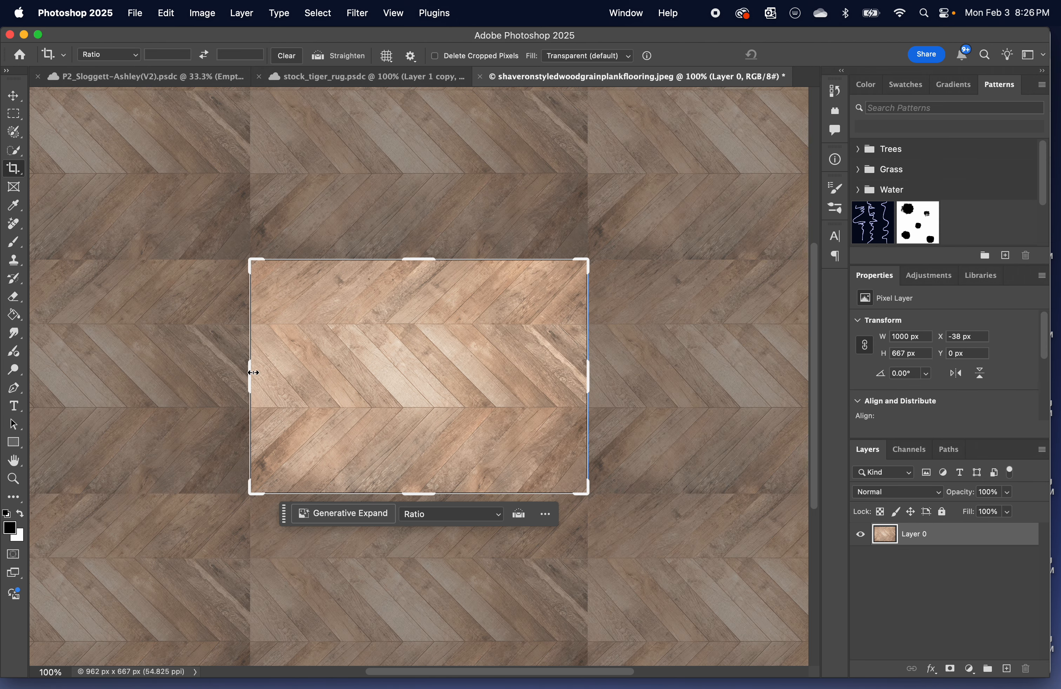
drag(250, 368, 307, 379)
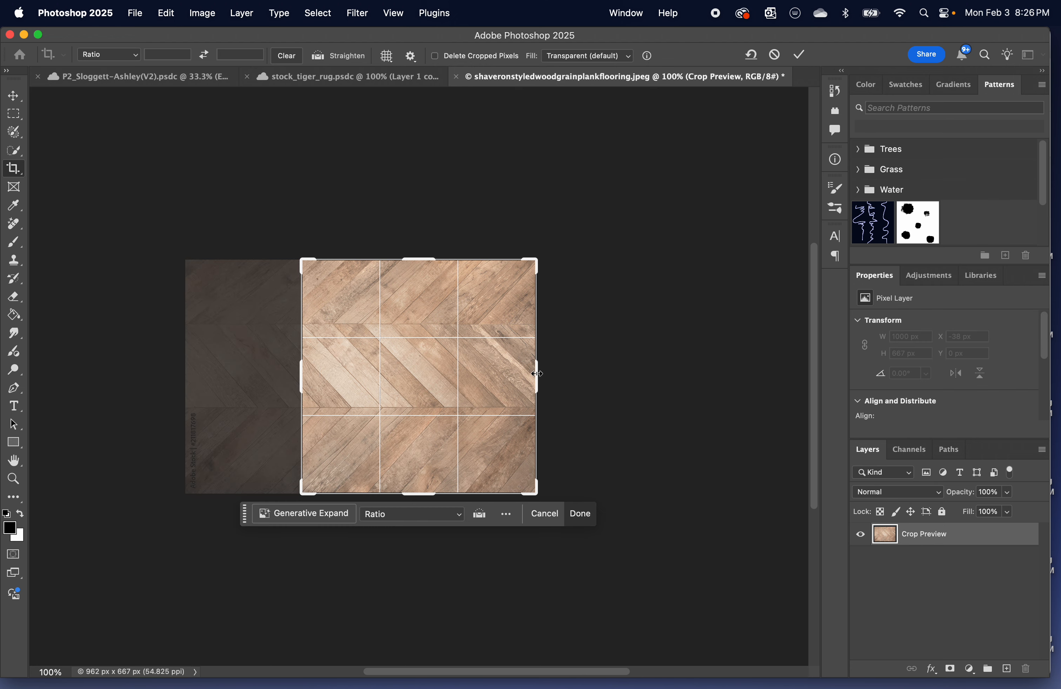
drag(537, 374, 535, 374)
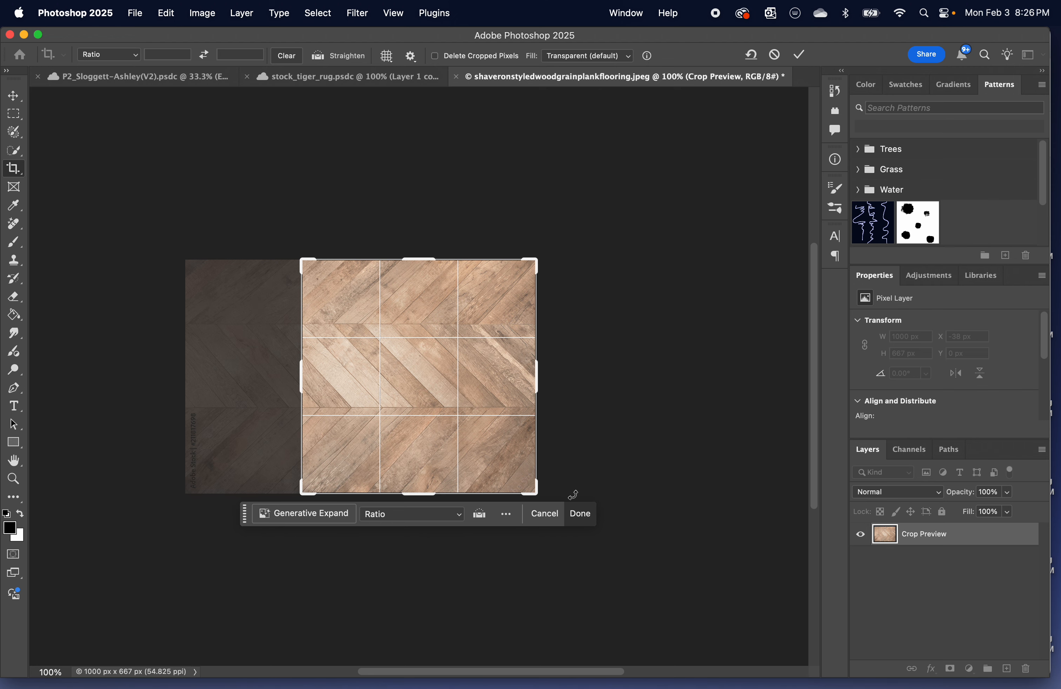
click(799, 54)
Show the square flooring tile as a repeating pattern with Pattern Preview.
click(397, 17)
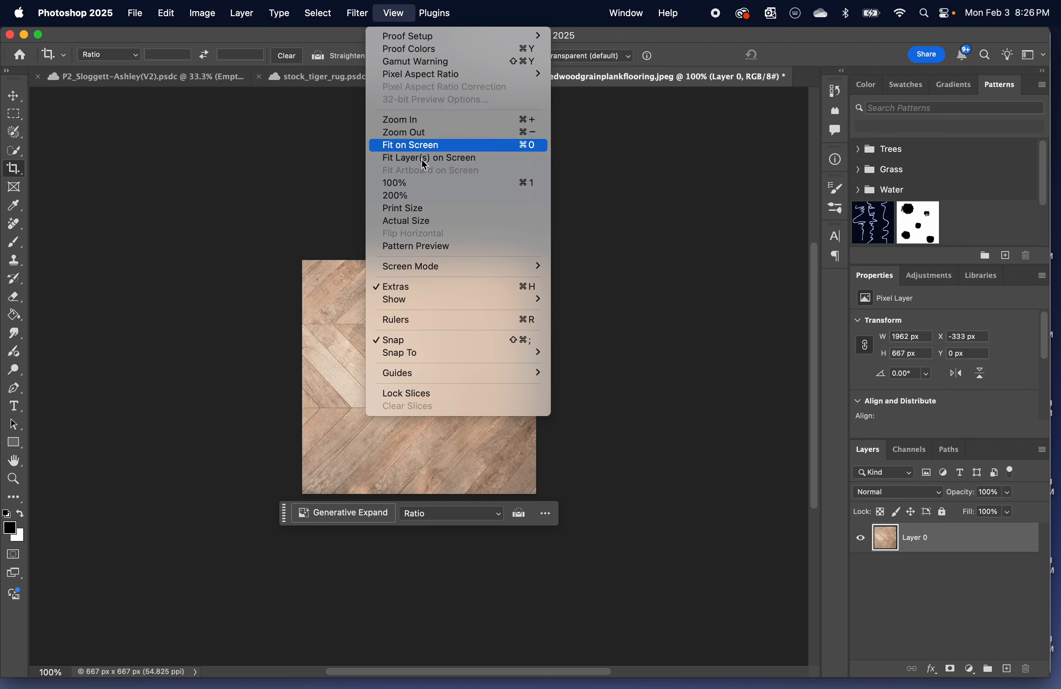
click(433, 248)
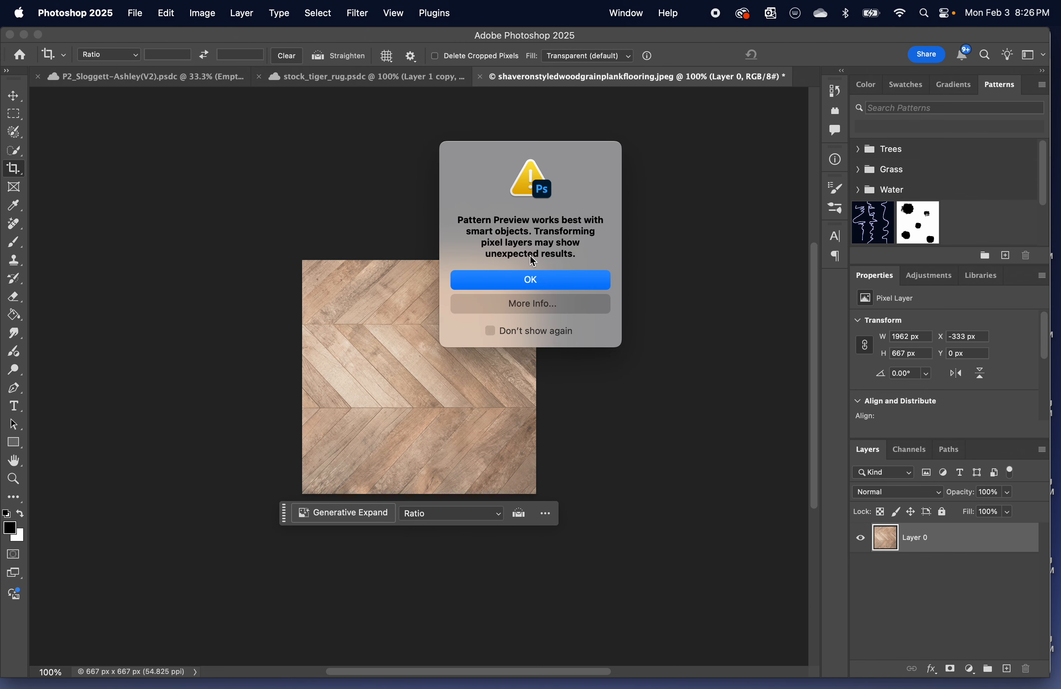
click(539, 281)
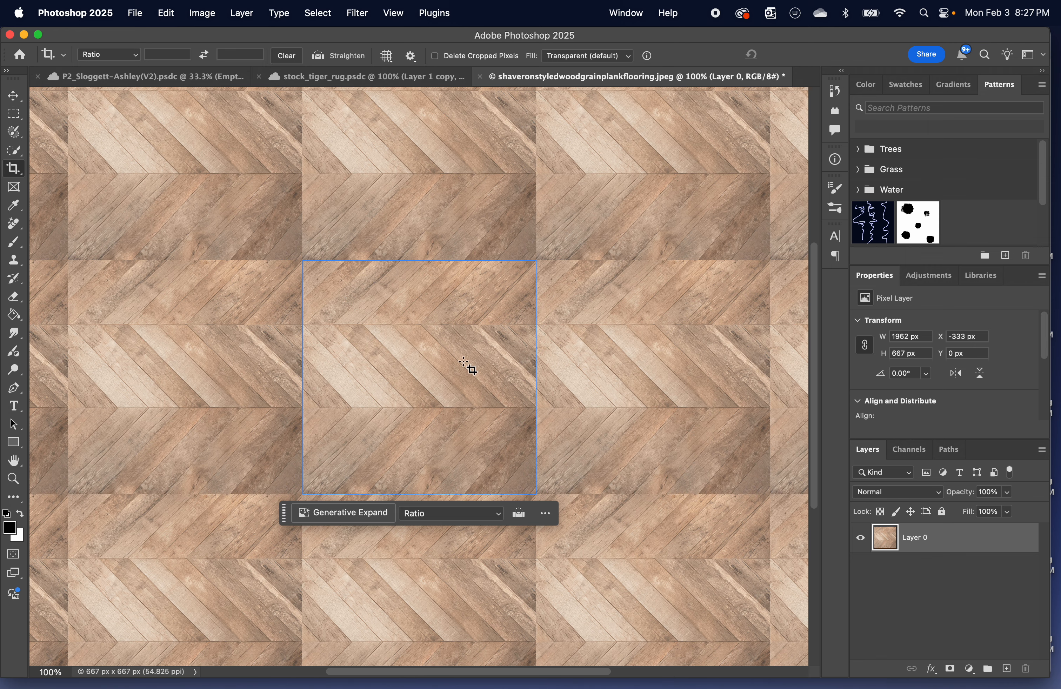
Shift the flooring layer slightly to test how the tile repeats and turn off Pattern Preview.
click(13, 95)
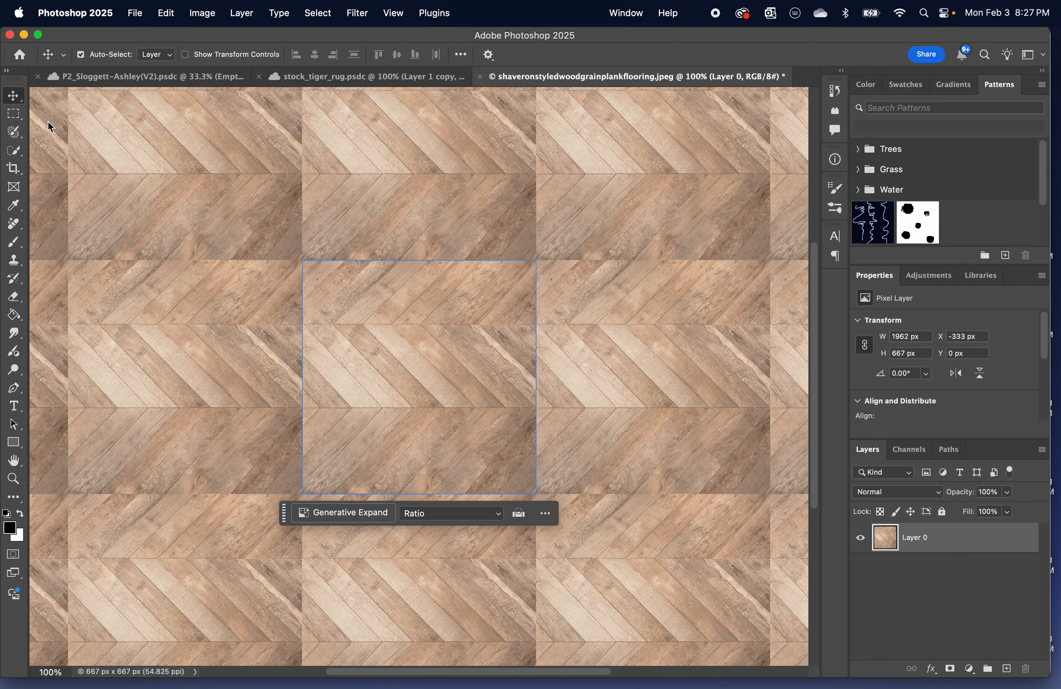
mouse_move(400, 362)
mouse_down()
mouse_move(352, 363)
mouse_move(540, 366)
mouse_move(422, 351)
mouse_move(370, 363)
mouse_move(493, 362)
mouse_move(386, 347)
mouse_move(367, 356)
mouse_move(363, 339)
mouse_move(390, 344)
mouse_move(363, 348)
mouse_move(389, 350)
mouse_move(370, 341)
mouse_move(384, 337)
mouse_move(388, 345)
mouse_up()
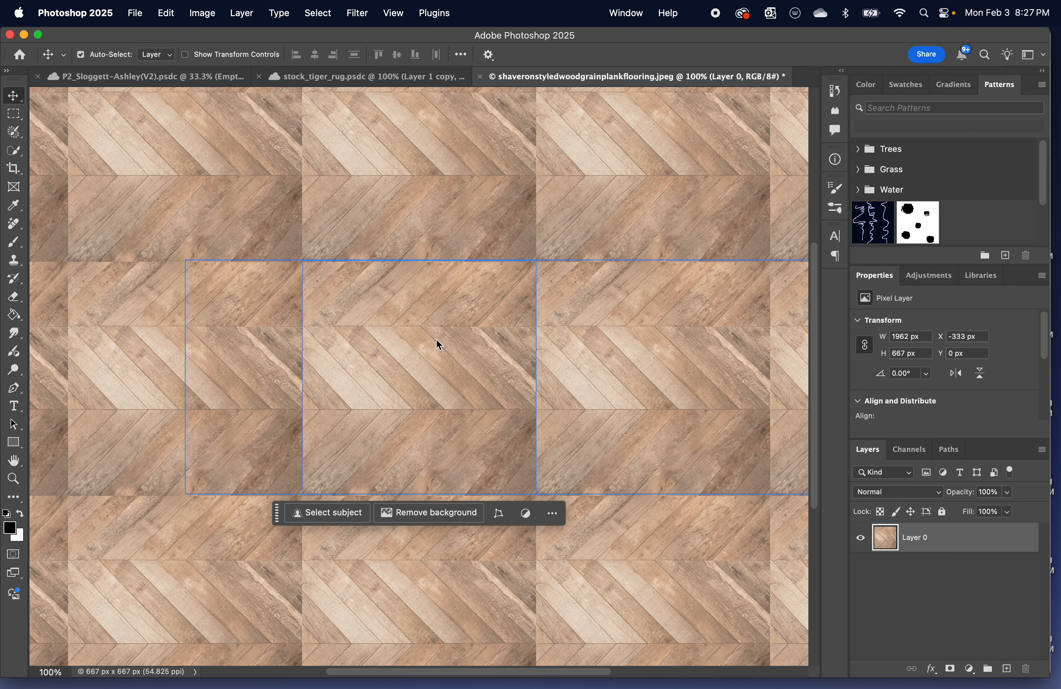
click(393, 13)
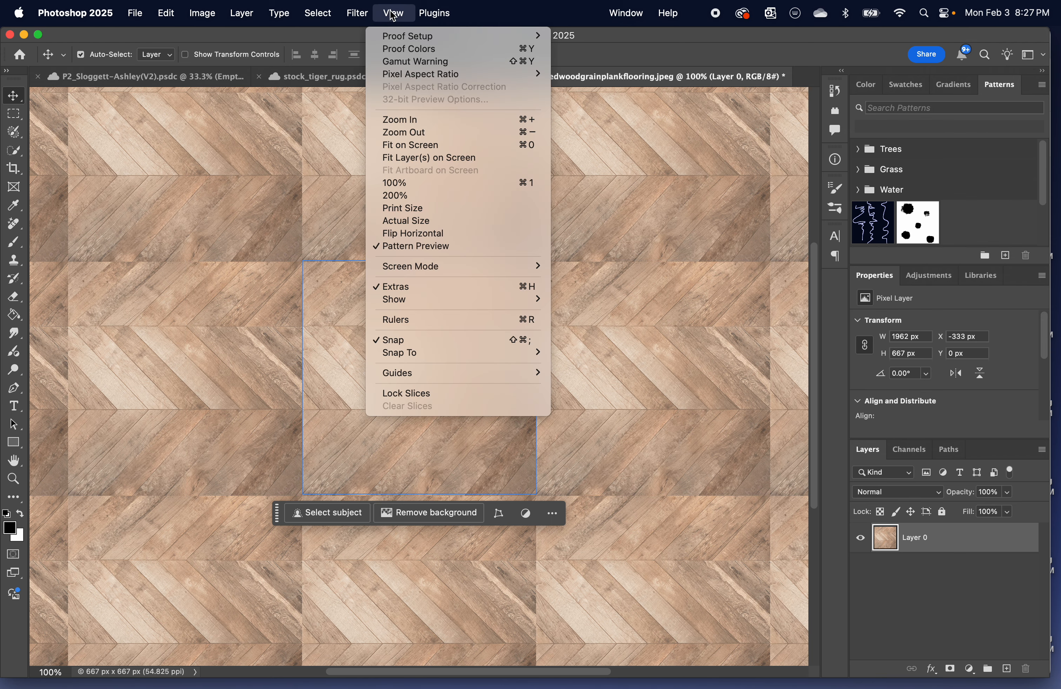
click(430, 247)
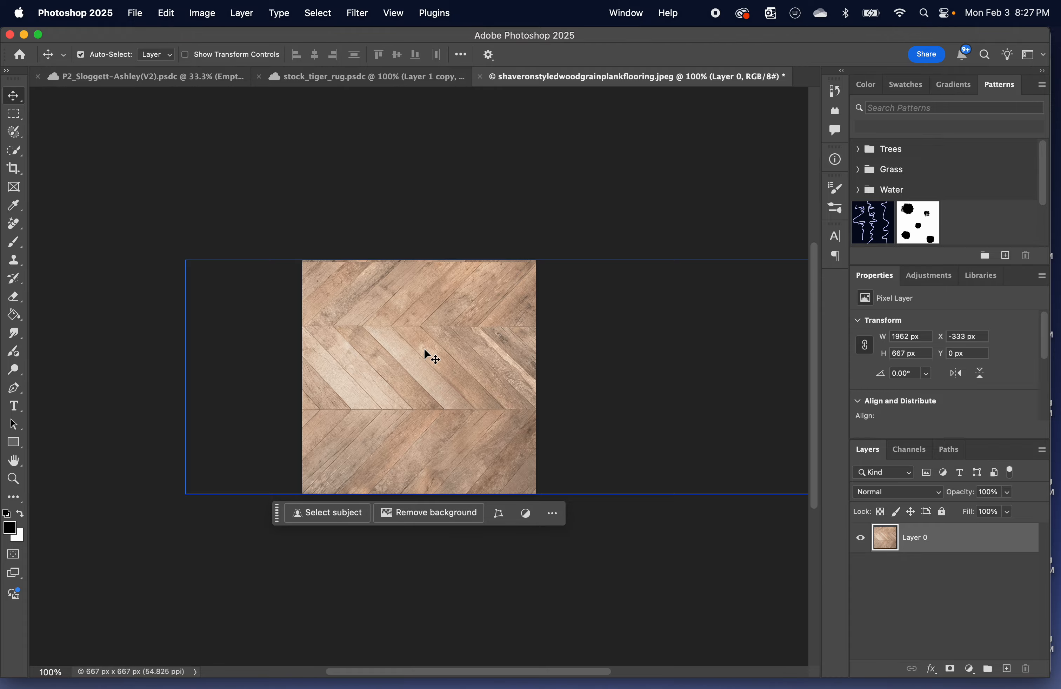
Switch to Chrome and close the Adobe Stock hardwood flooring page.
key(ctrl+Up)
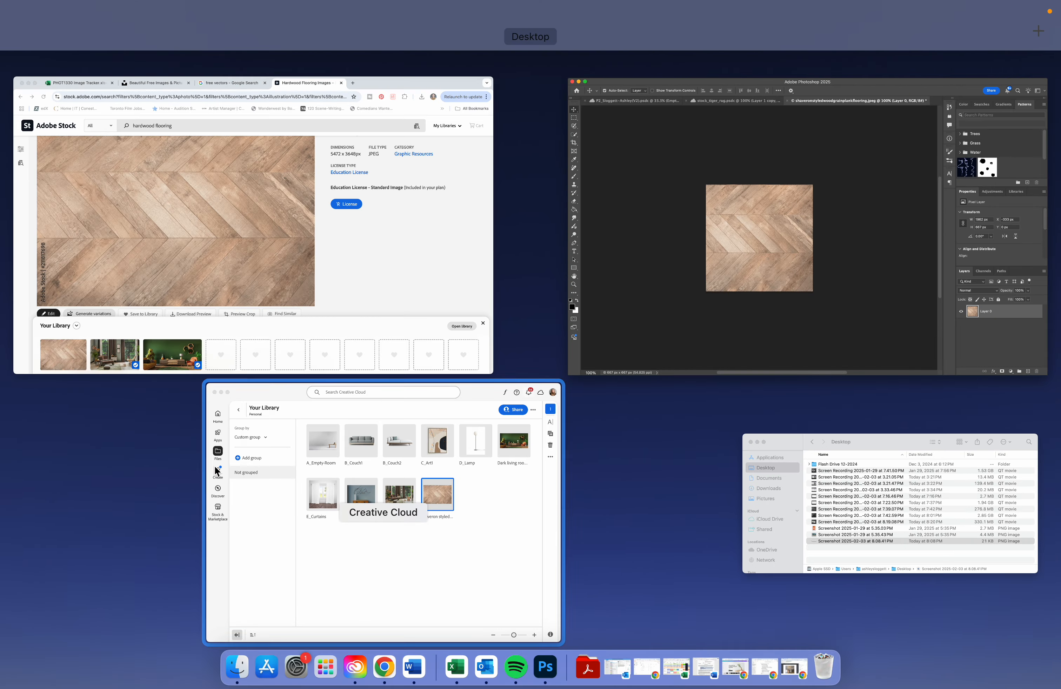
click(308, 147)
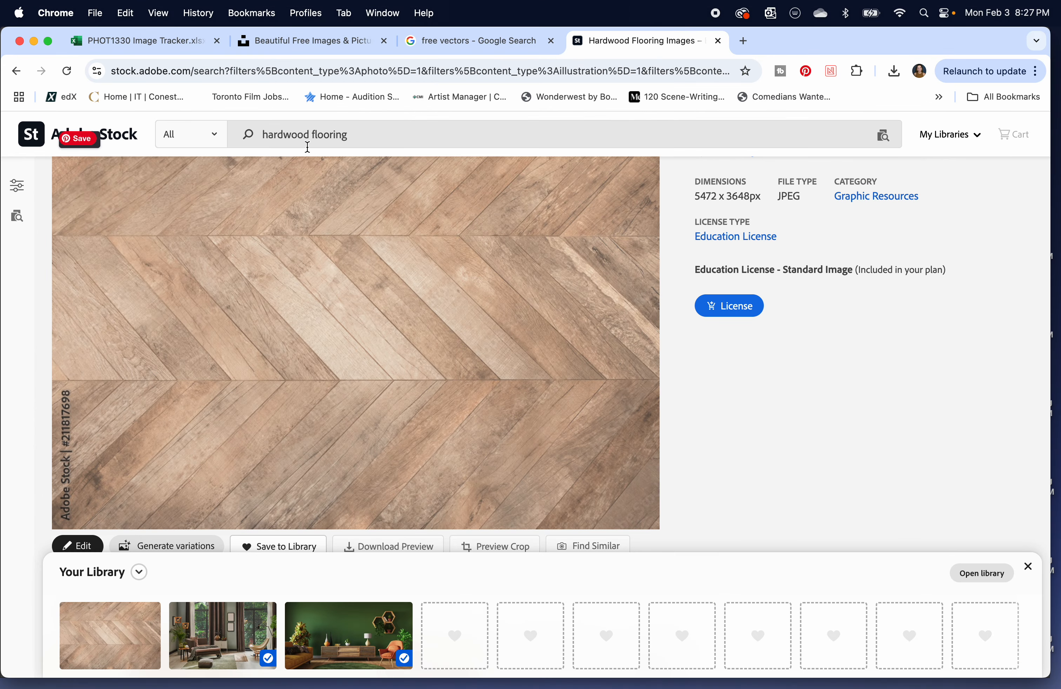
triple_click(386, 135)
double_click(331, 73)
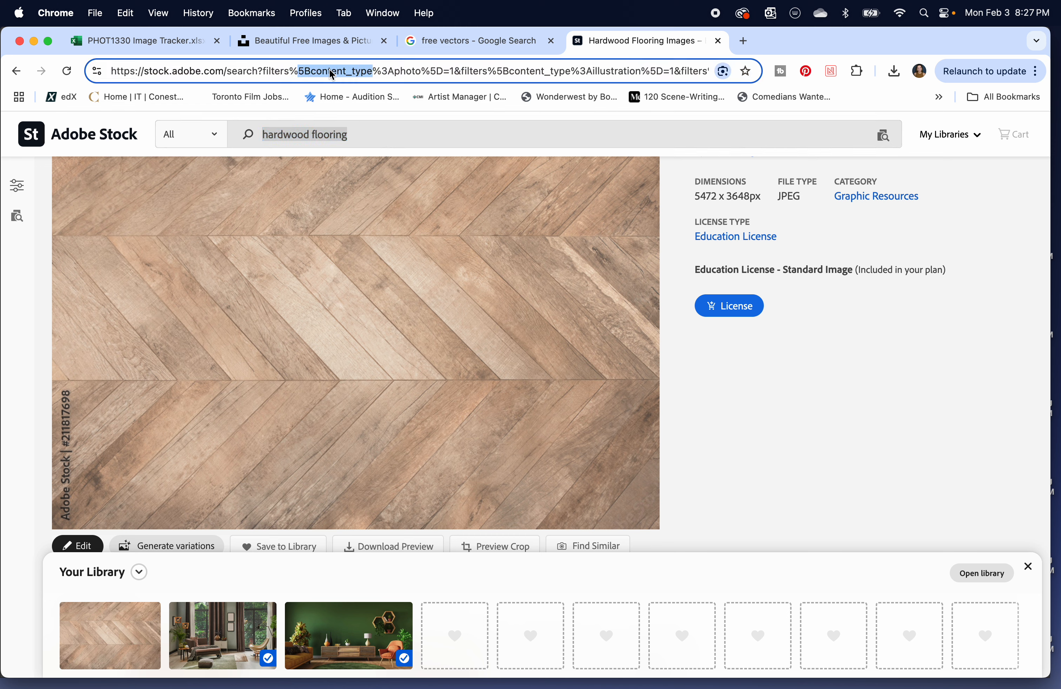
key(super+a)
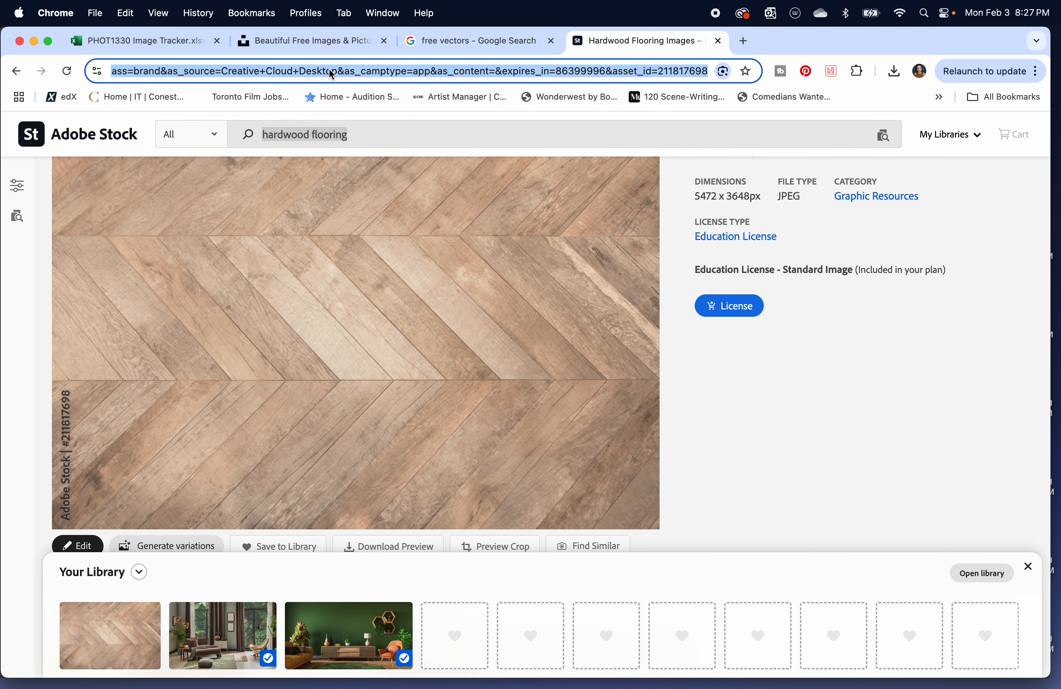
click(718, 40)
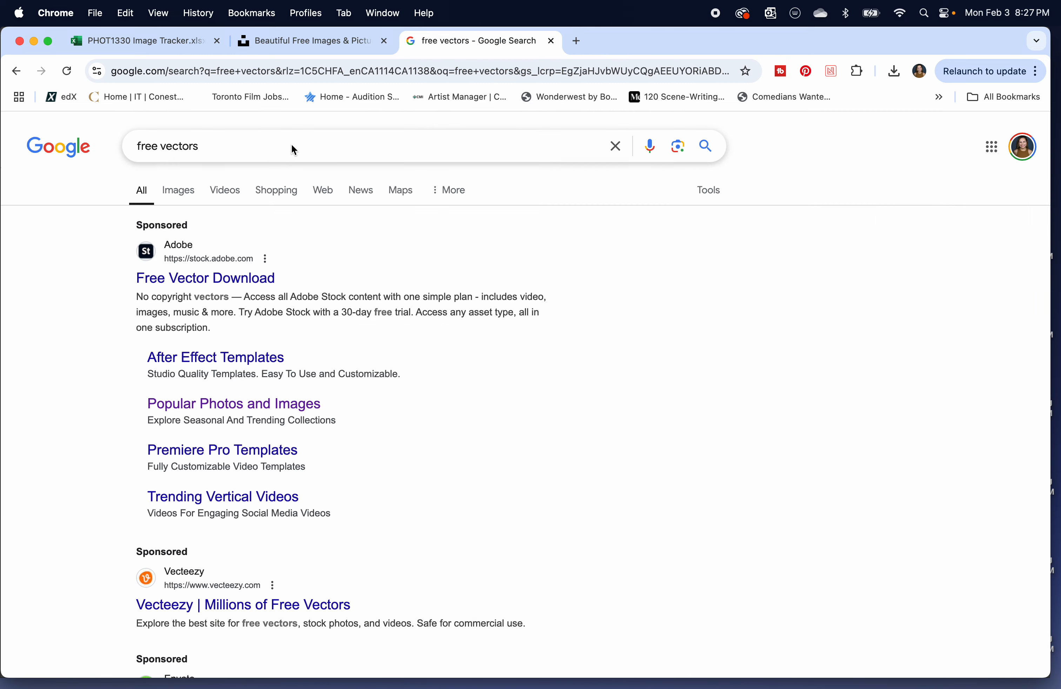
Replace the free vectors query in Google and search for cgtextures.
double_click(258, 156)
triple_click(260, 156)
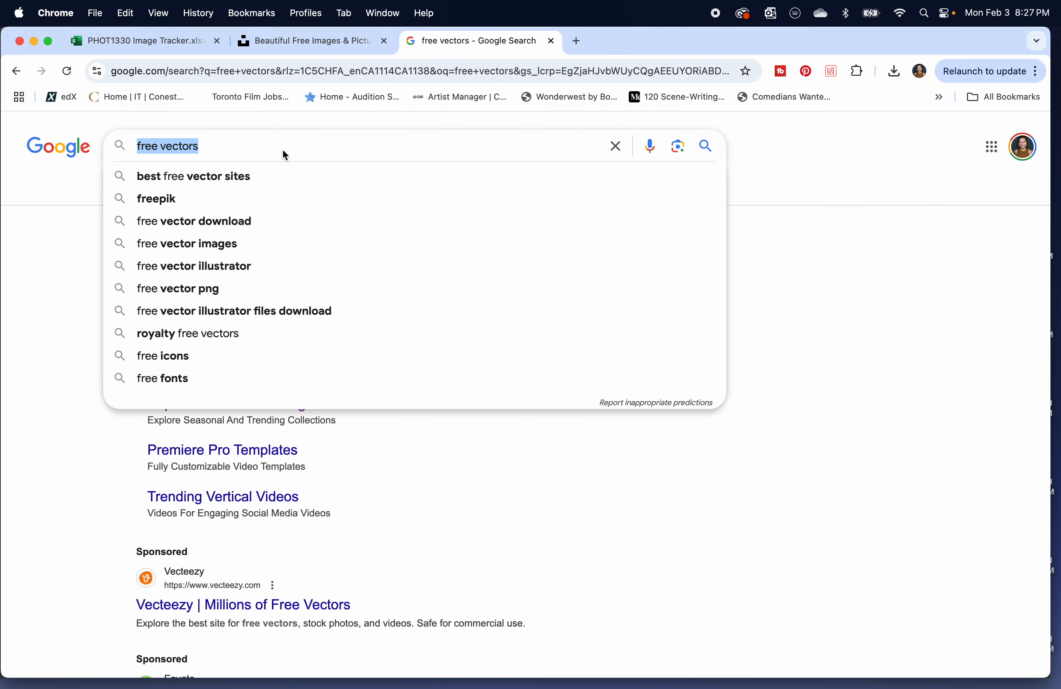
text(se)
key(BackSpace)
key(BackSpace)
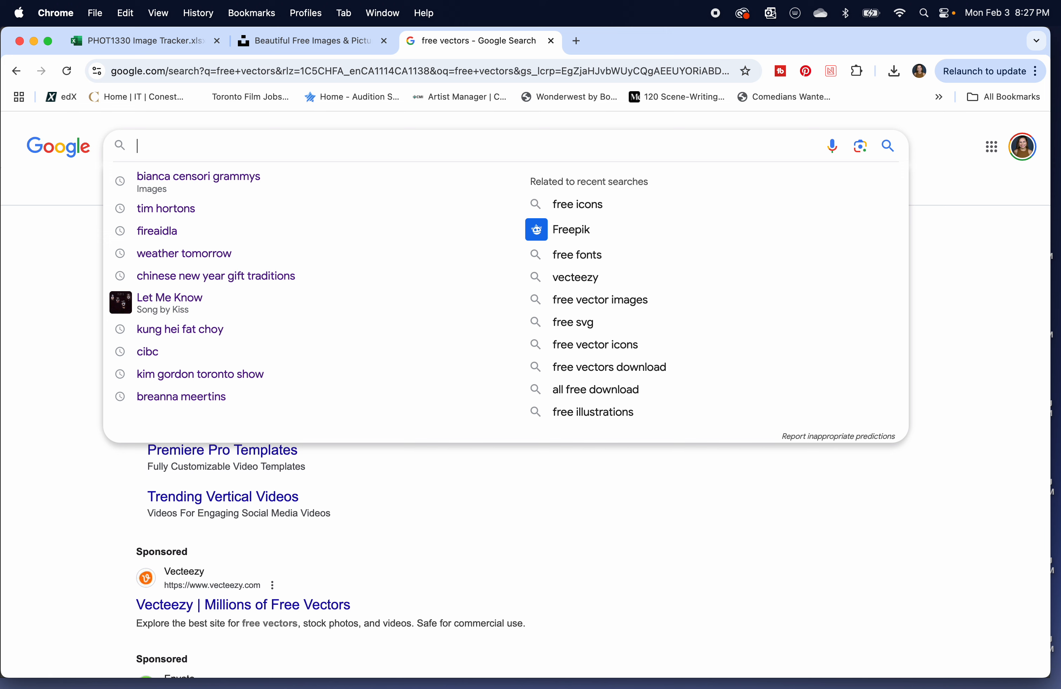
text(textures)
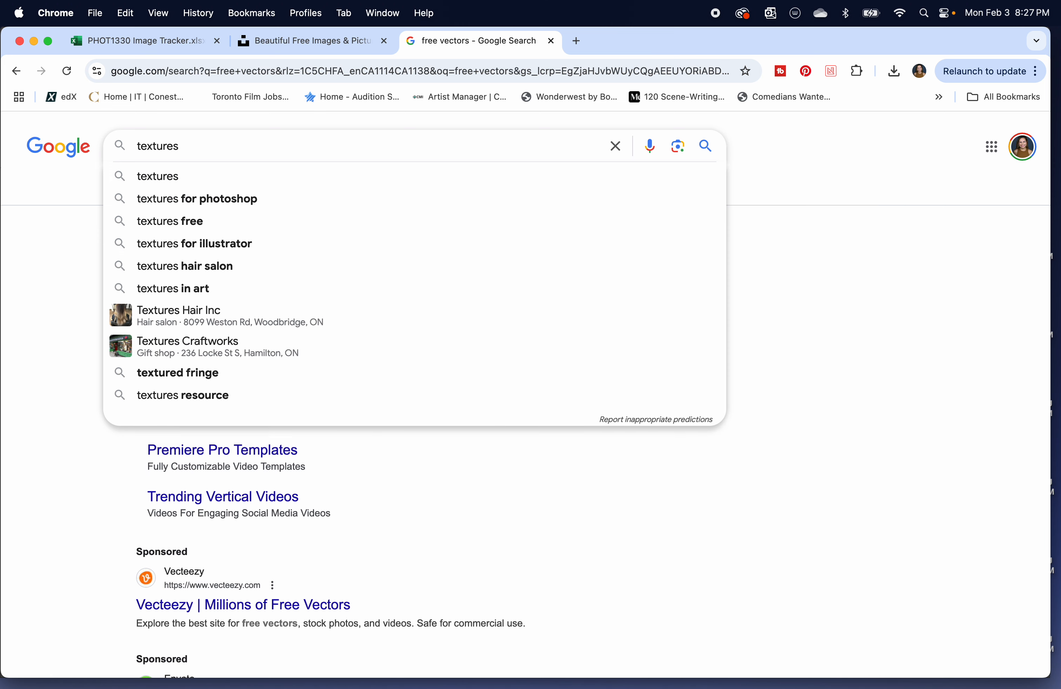
key(BackSpace)
key(BackSpace)
key(BackSpace)
key(BackSpace)
key(BackSpace)
key(BackSpace)
key(BackSpace)
key(BackSpace)
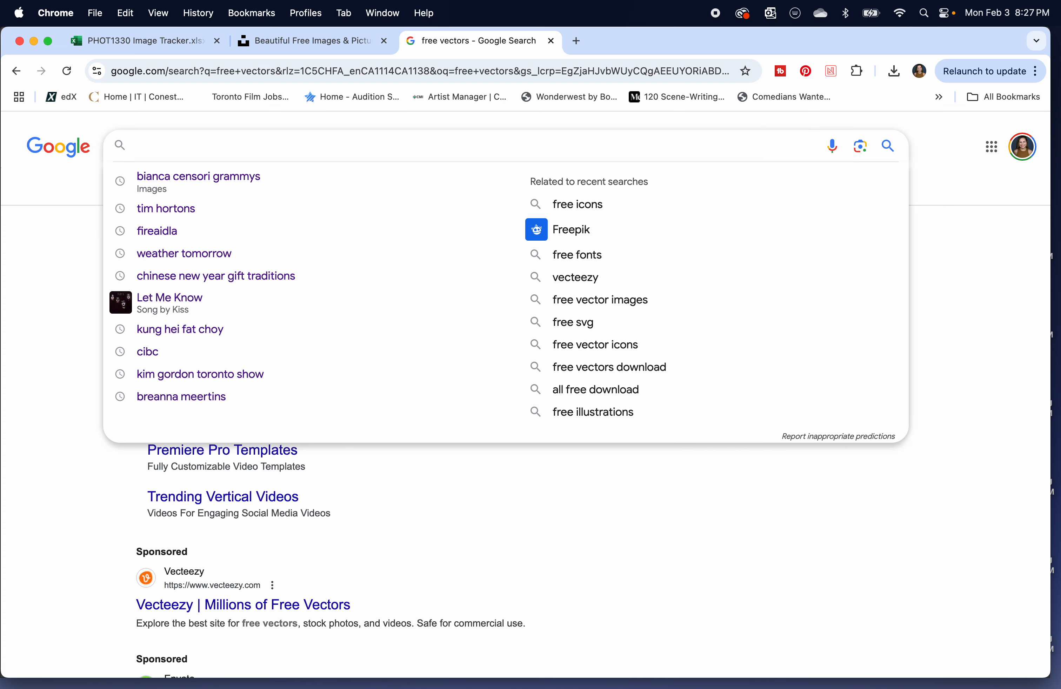
text(cgtextures)
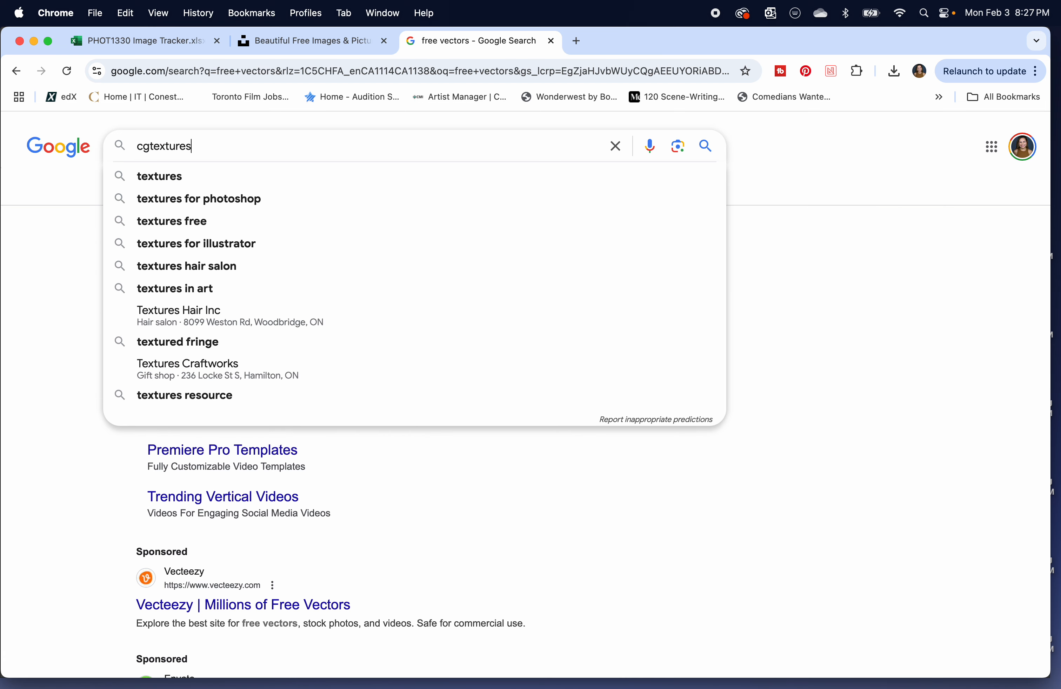
key(Return)
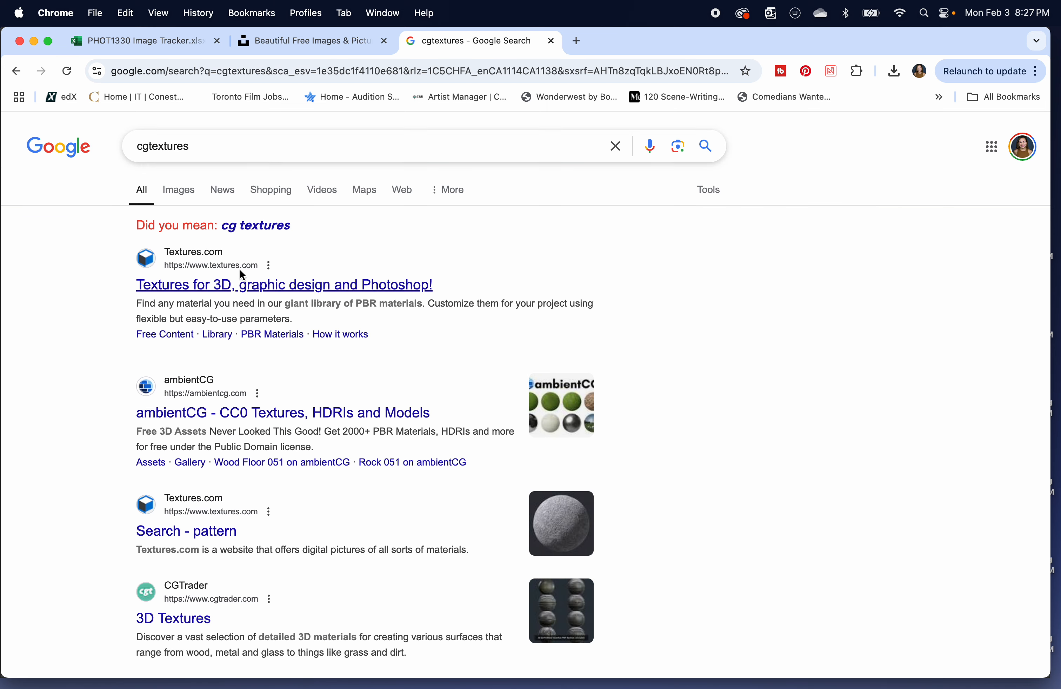
Open the Textures.com site from the search results and bring up its login form.
click(221, 287)
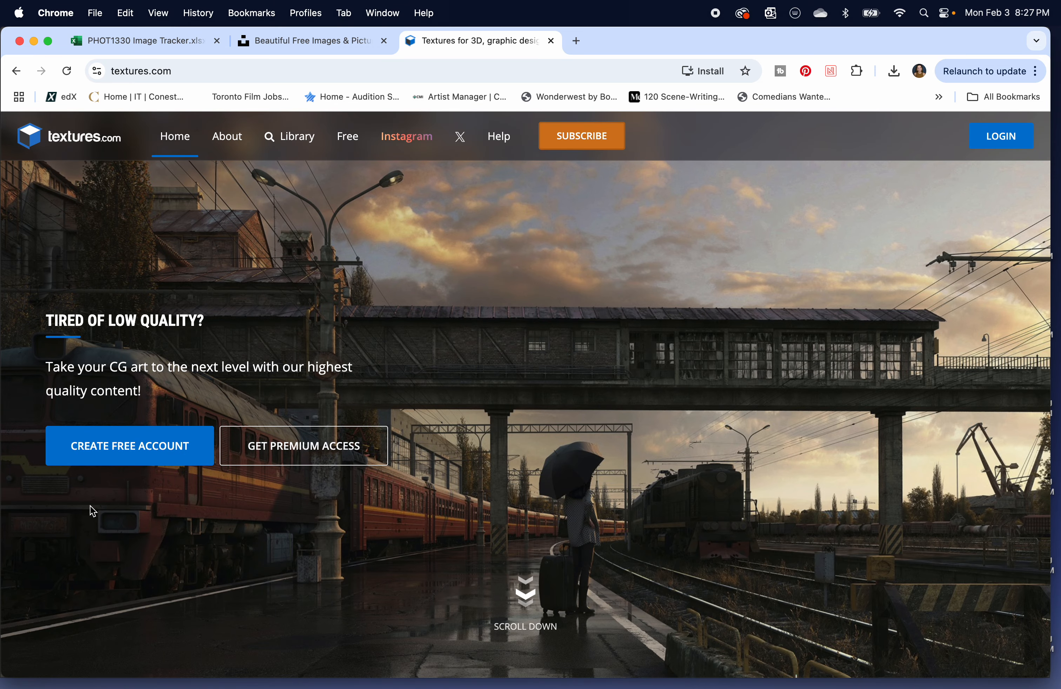
click(1001, 136)
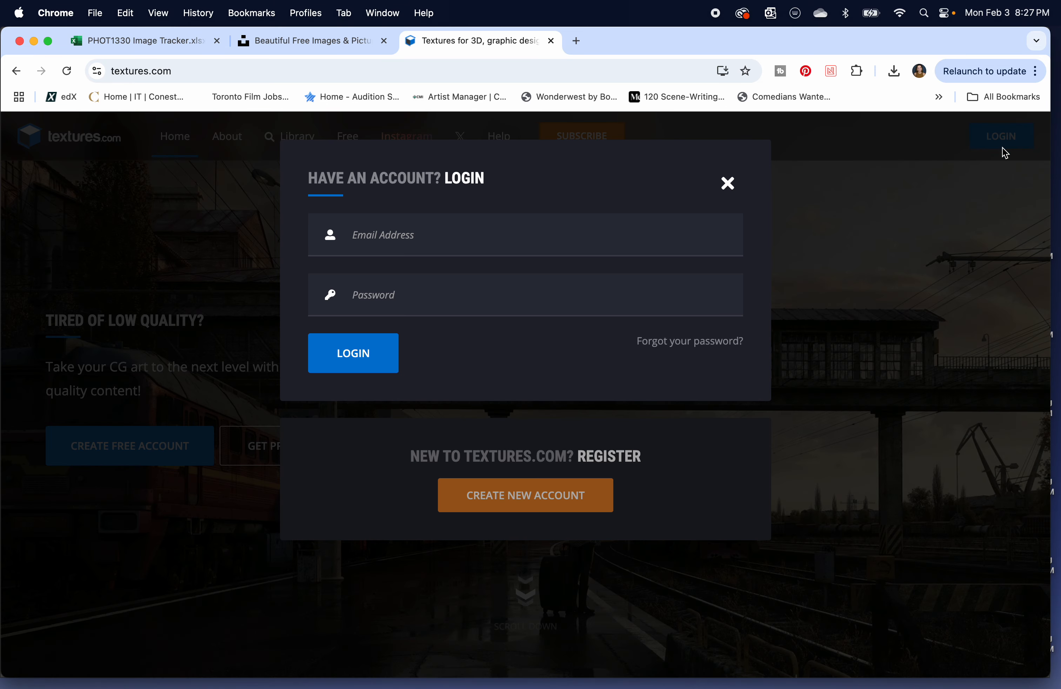
click(410, 247)
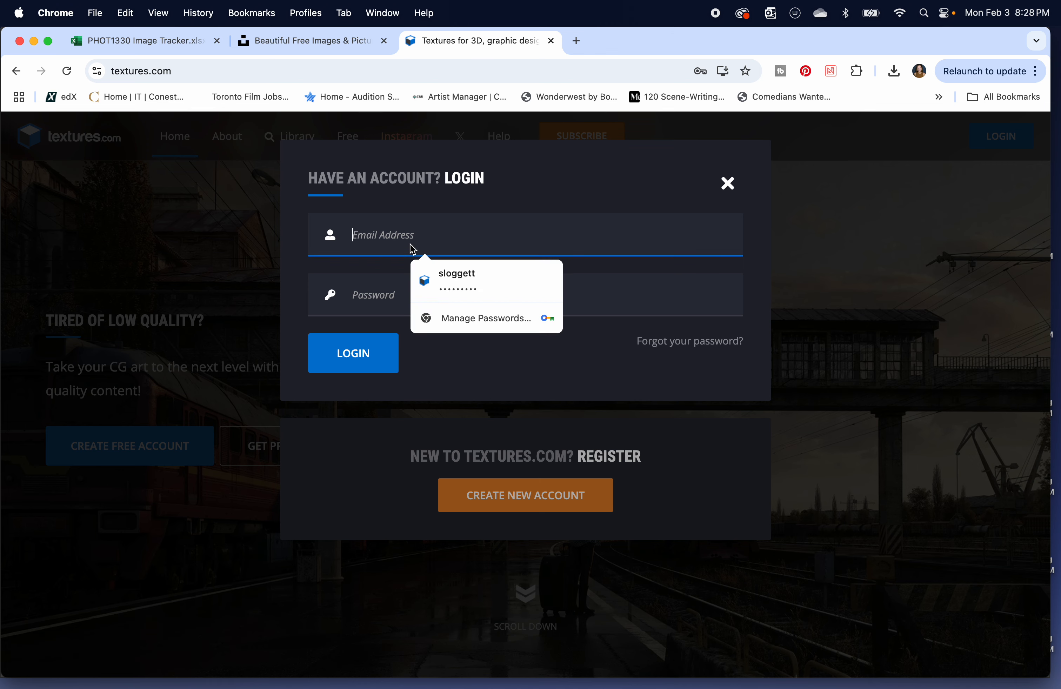
click(466, 282)
click(540, 314)
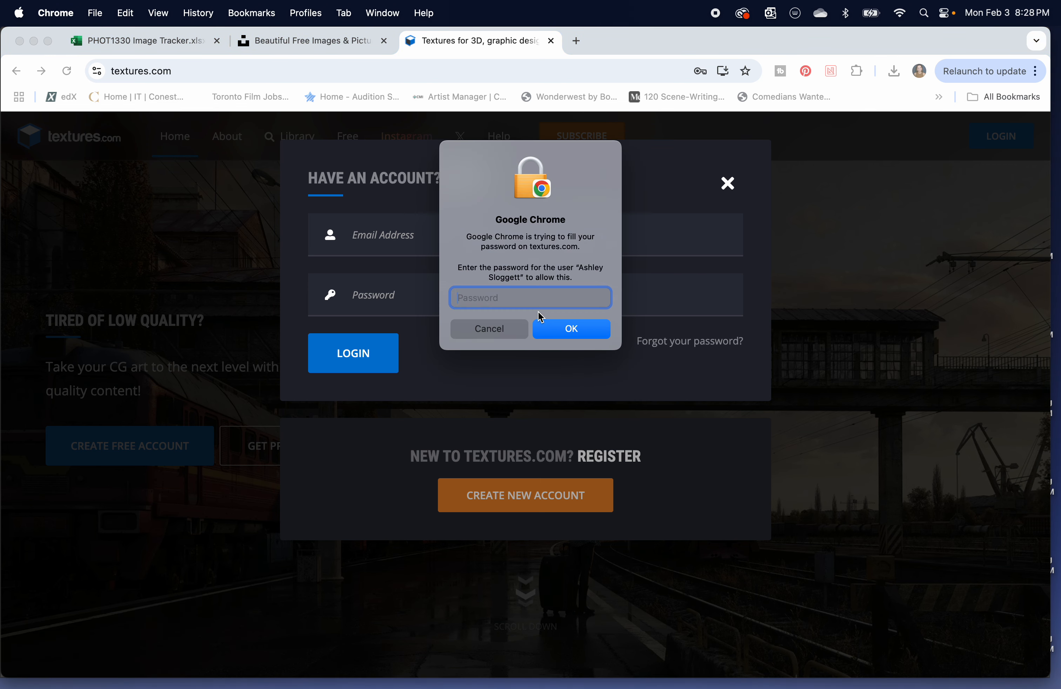
click(505, 330)
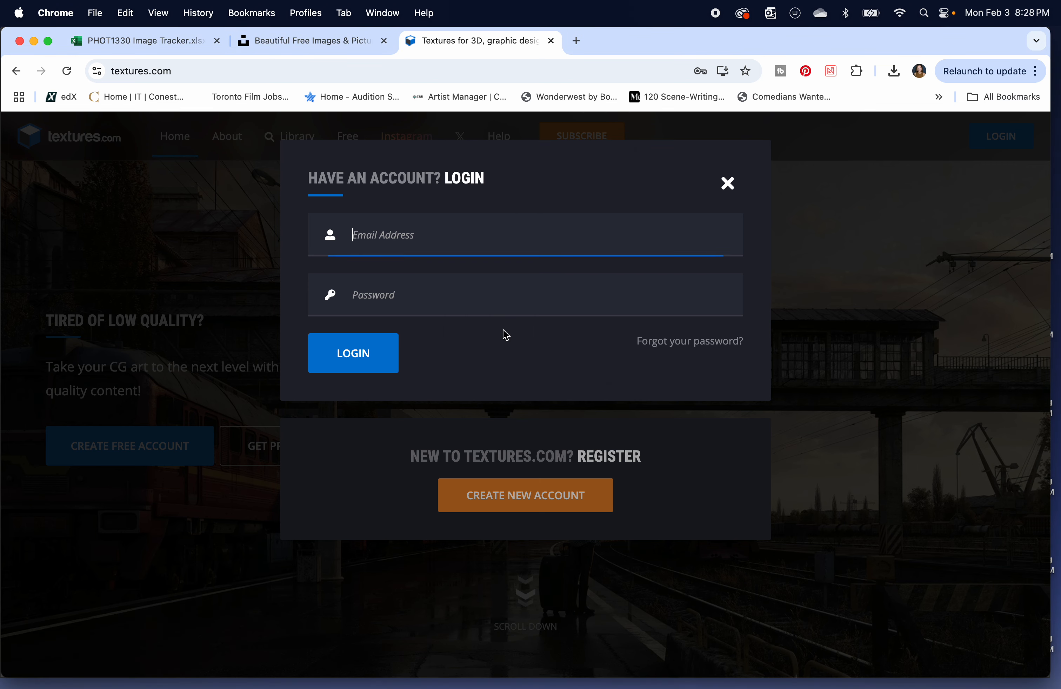
Fill the login form with the saved username and account password, authorize the autofill, and try to log in.
click(432, 240)
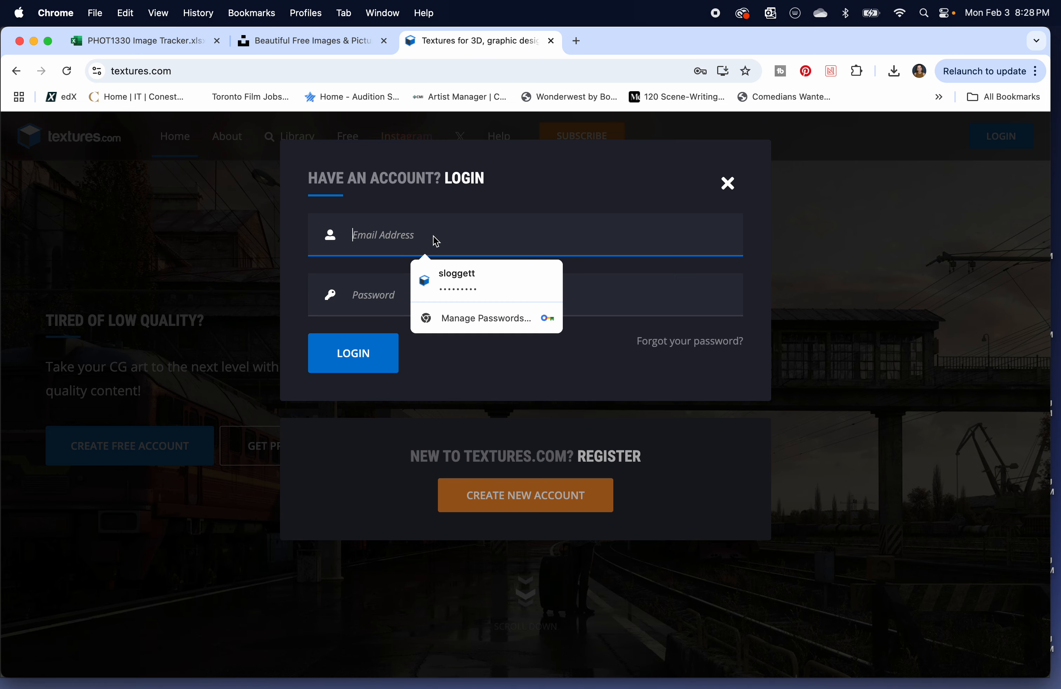
click(442, 284)
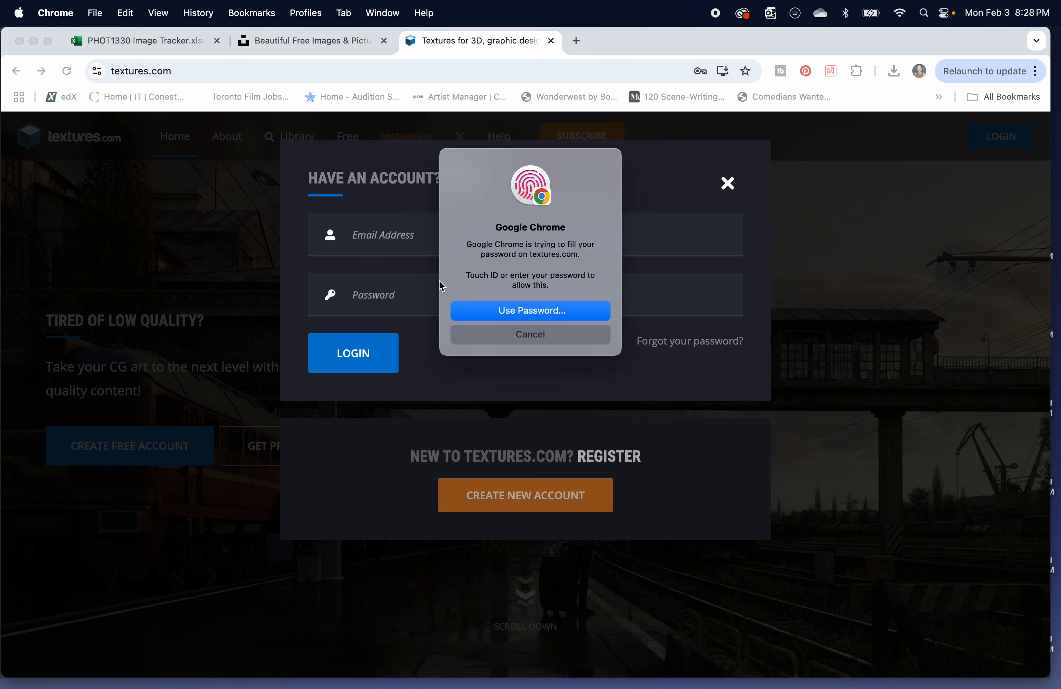
click(370, 361)
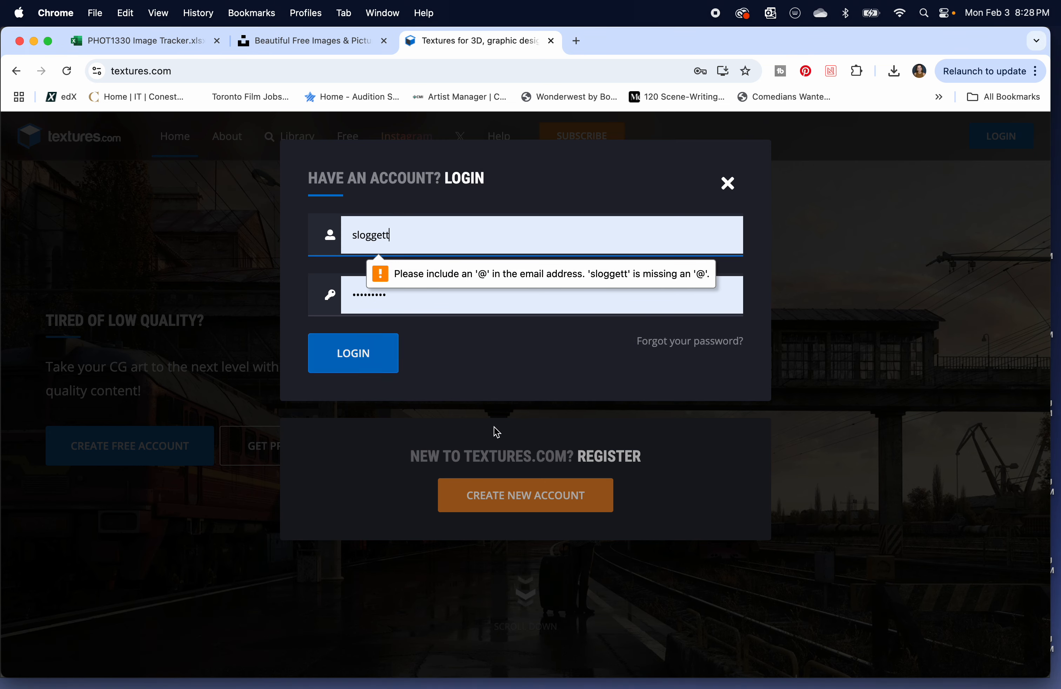
Replace the username with the account's e-mail address, log in, and decline the browser's password check and save offers.
click(410, 241)
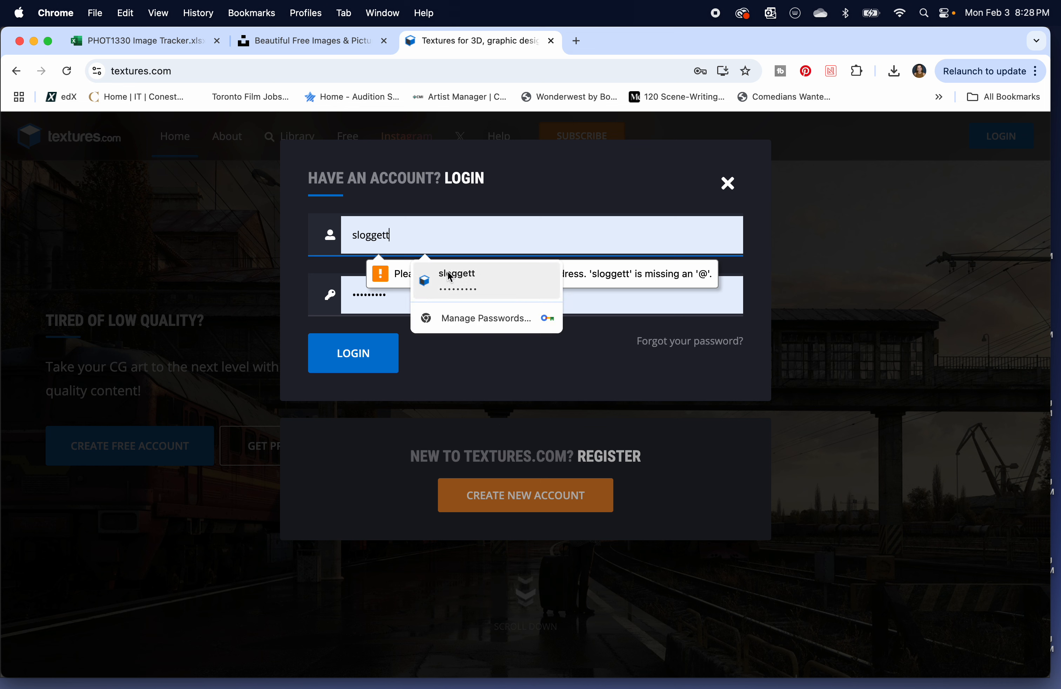
double_click(405, 242)
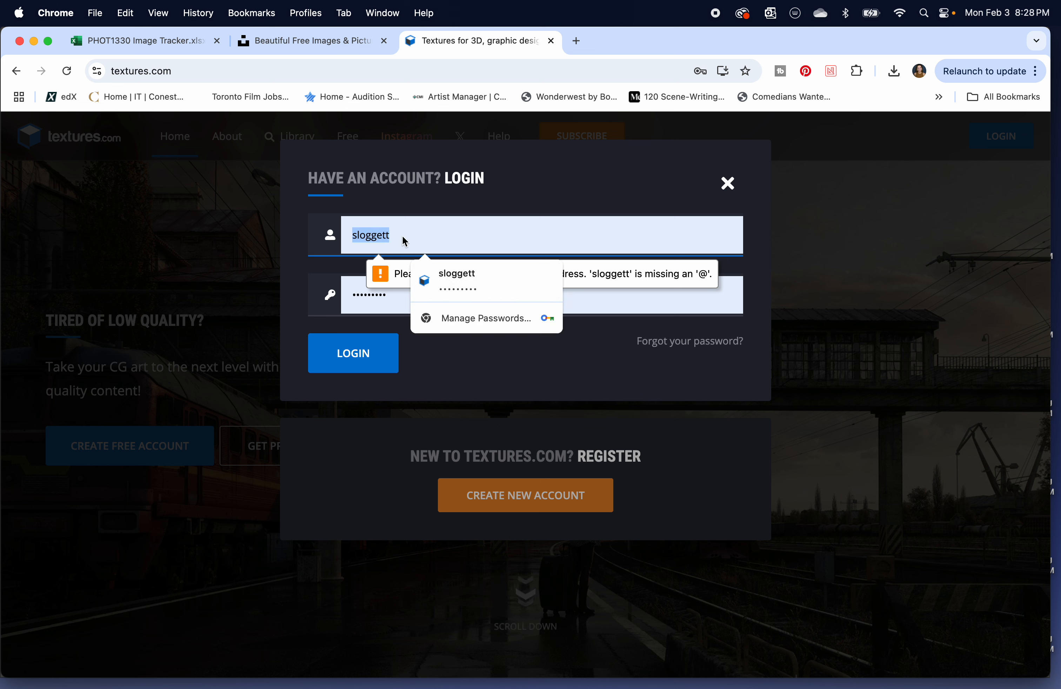
text(rockit)
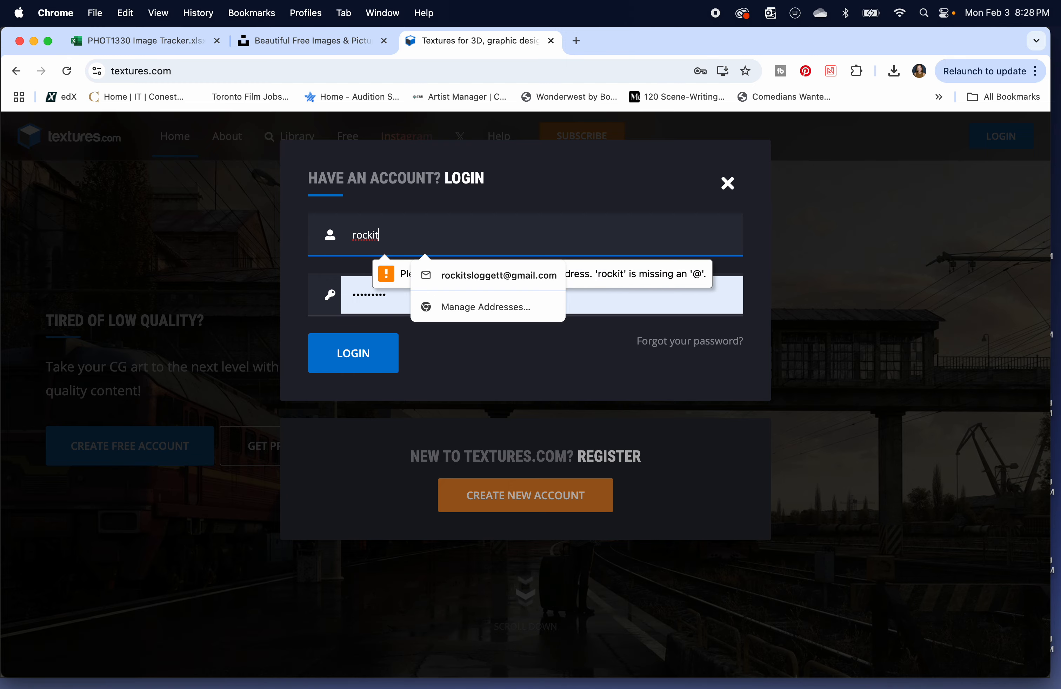
click(477, 276)
click(378, 366)
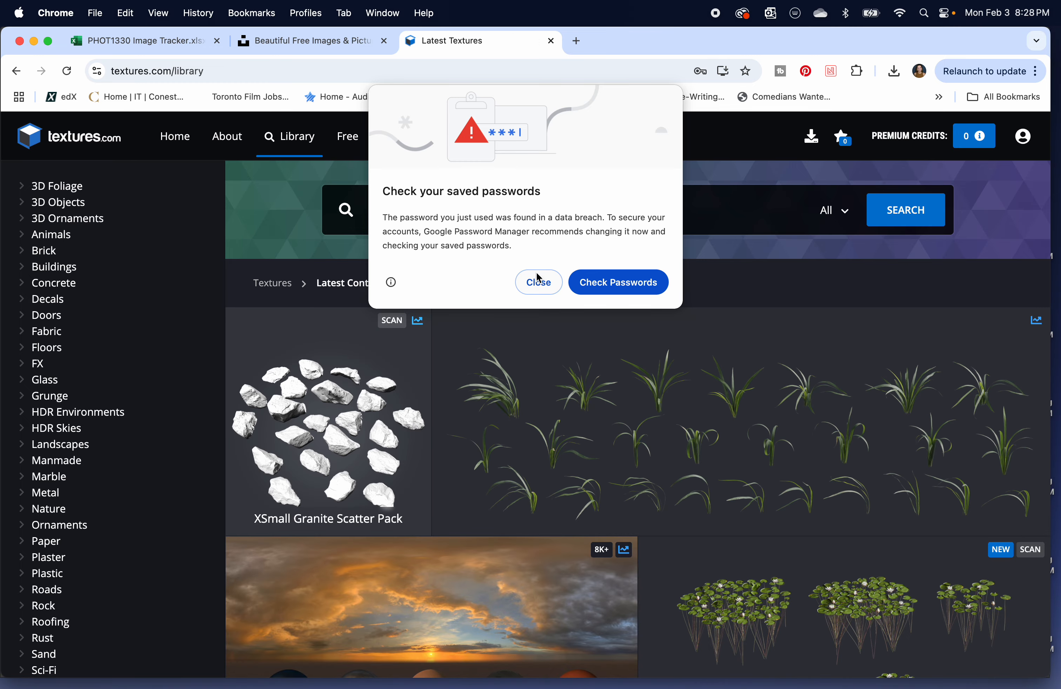
click(539, 281)
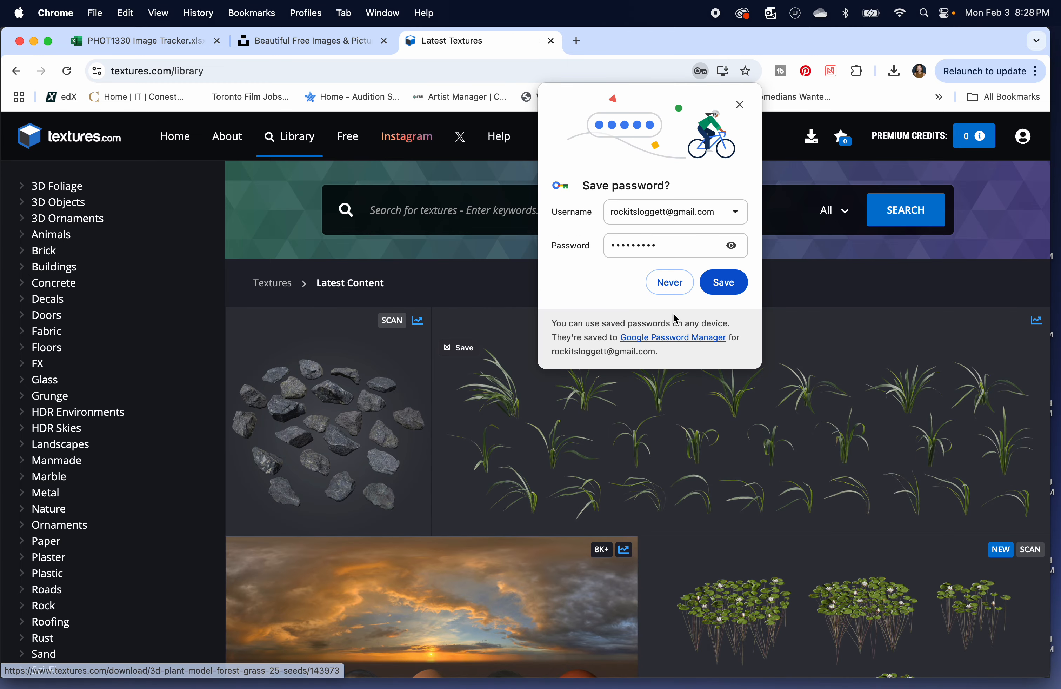
click(669, 283)
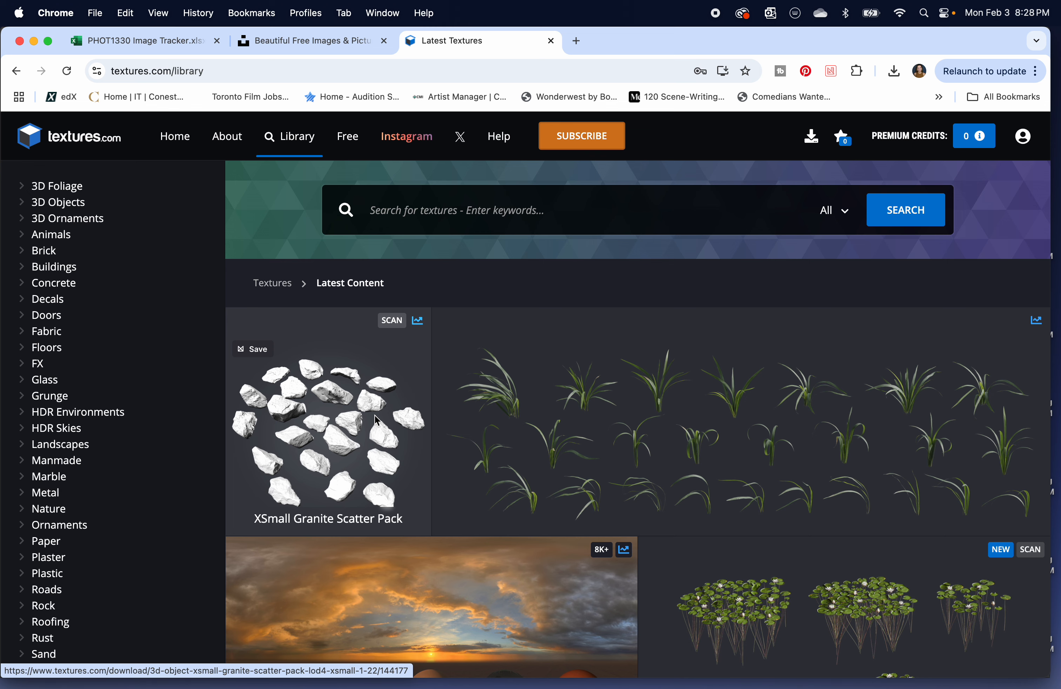
Browse the Fabric category of the texture library, examining the Wicker and Wool materials and the regular photo subcategories.
scroll(36, 305, down, 4)
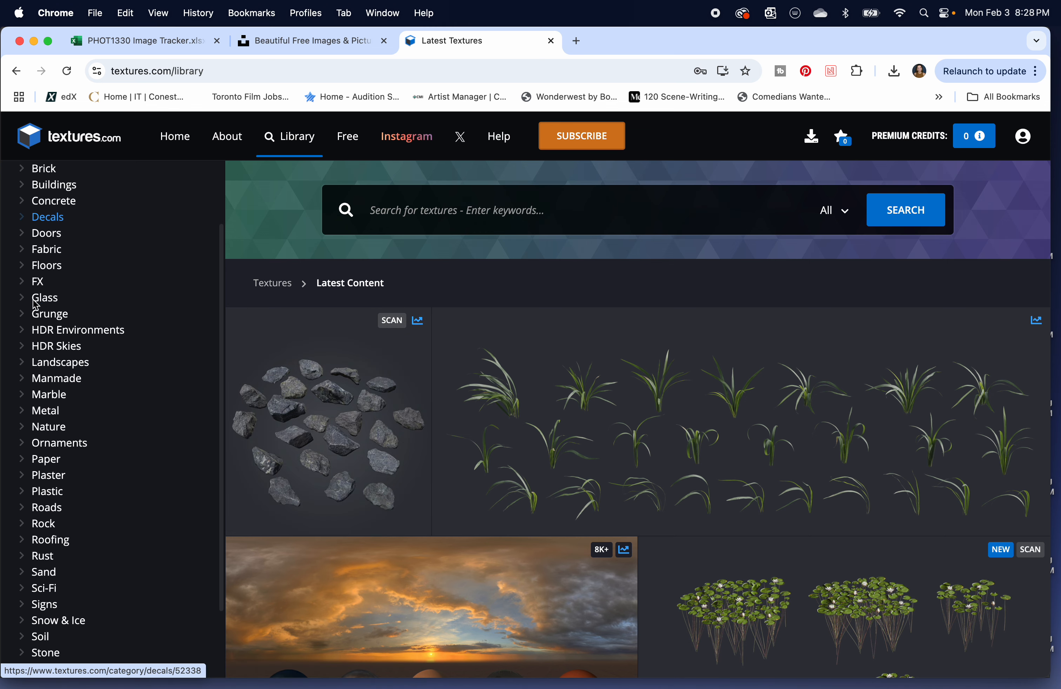
click(50, 249)
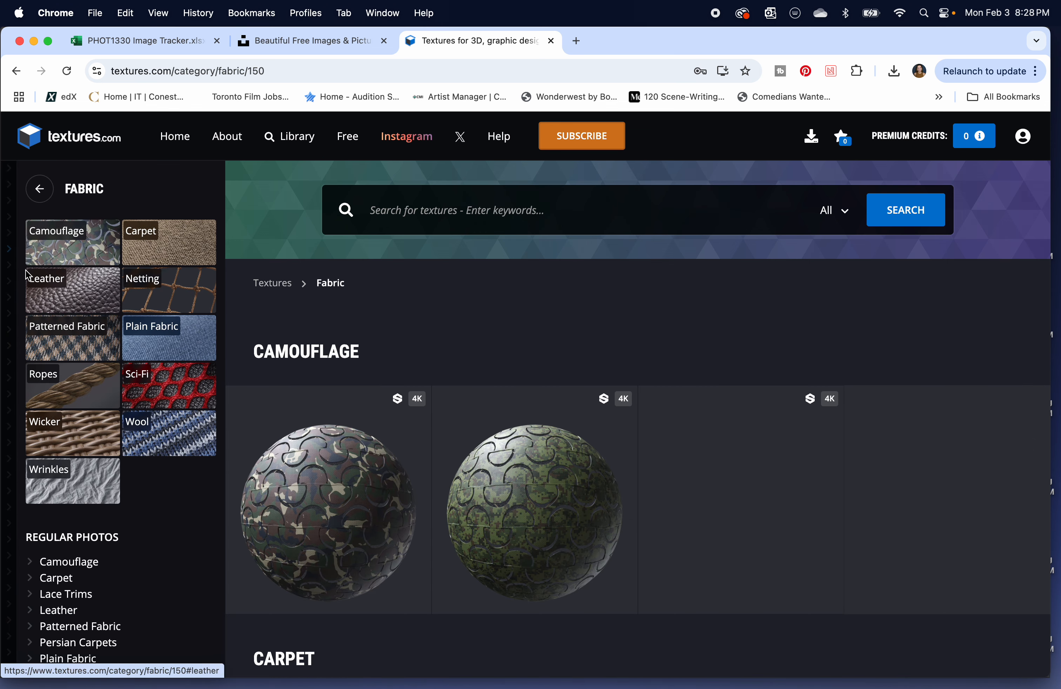
scroll(98, 385, down, 2)
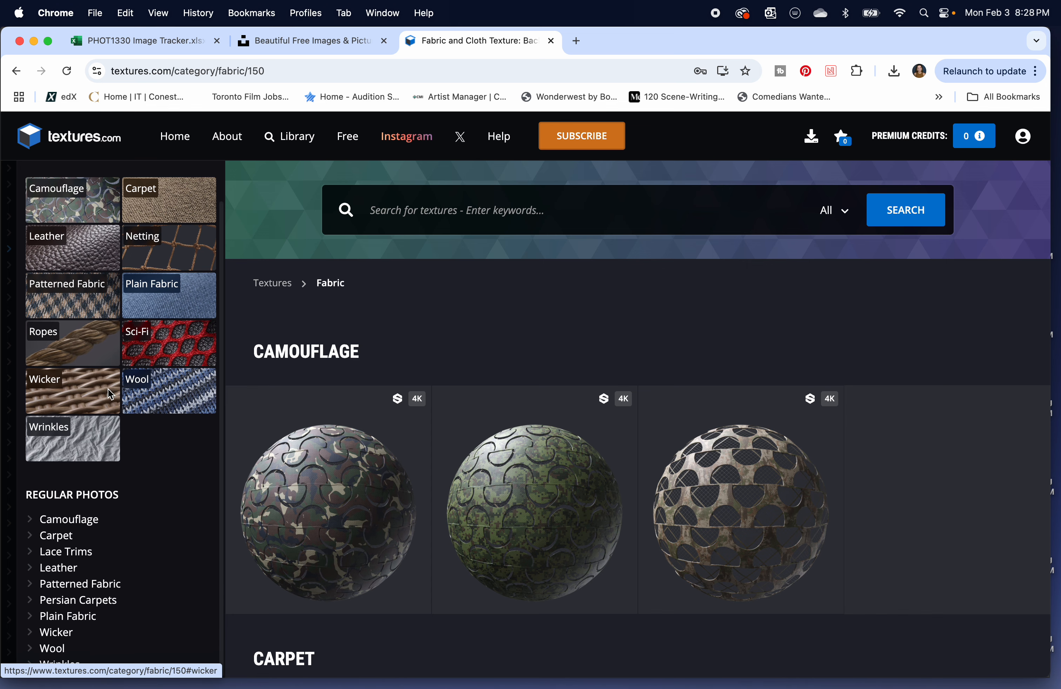
scroll(107, 389, down, 2)
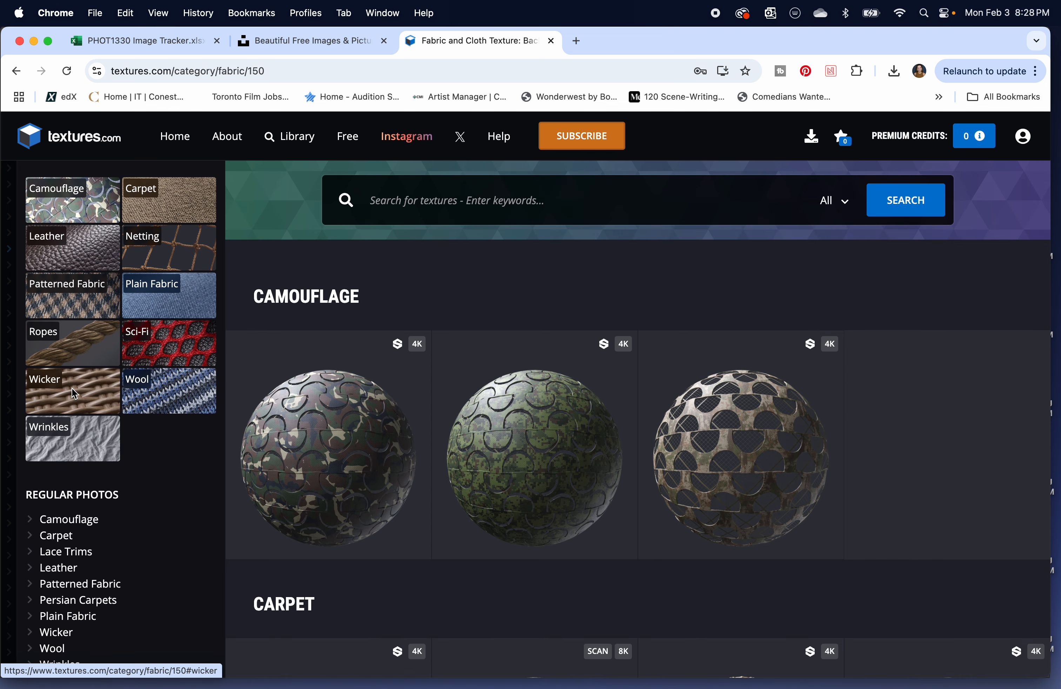
click(60, 396)
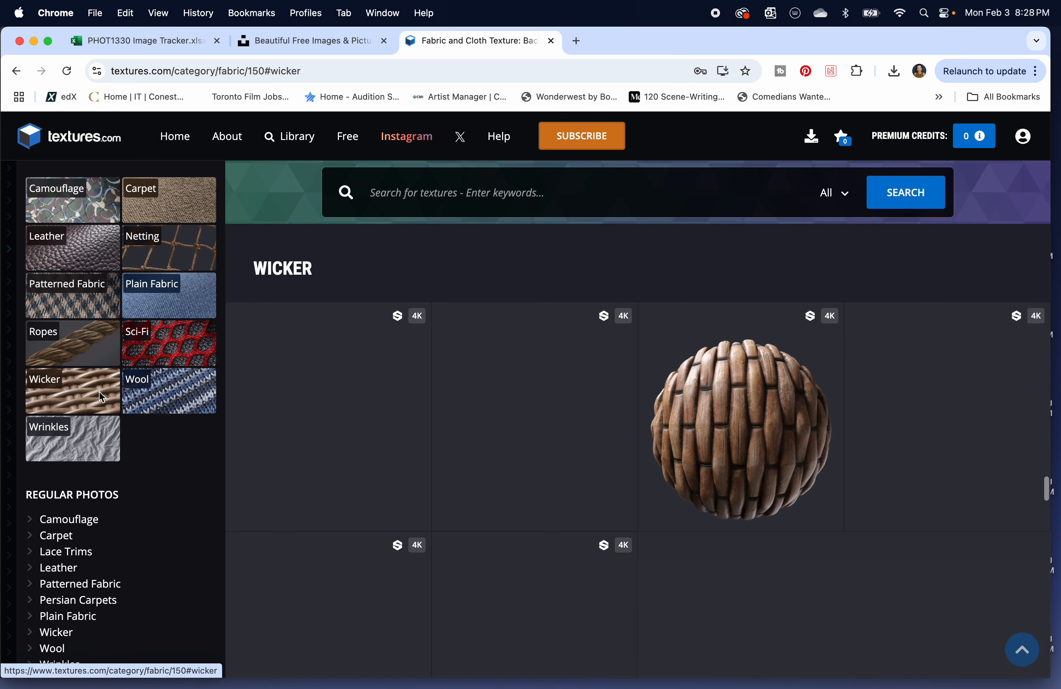
scroll(331, 358, down, 12)
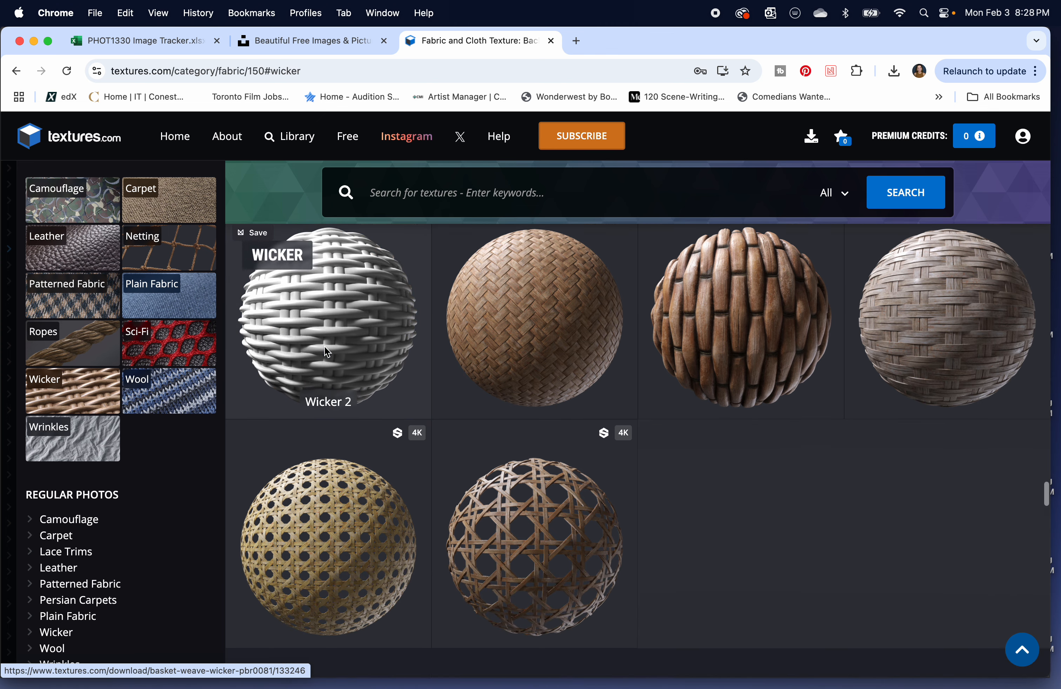
scroll(326, 352, down, 10)
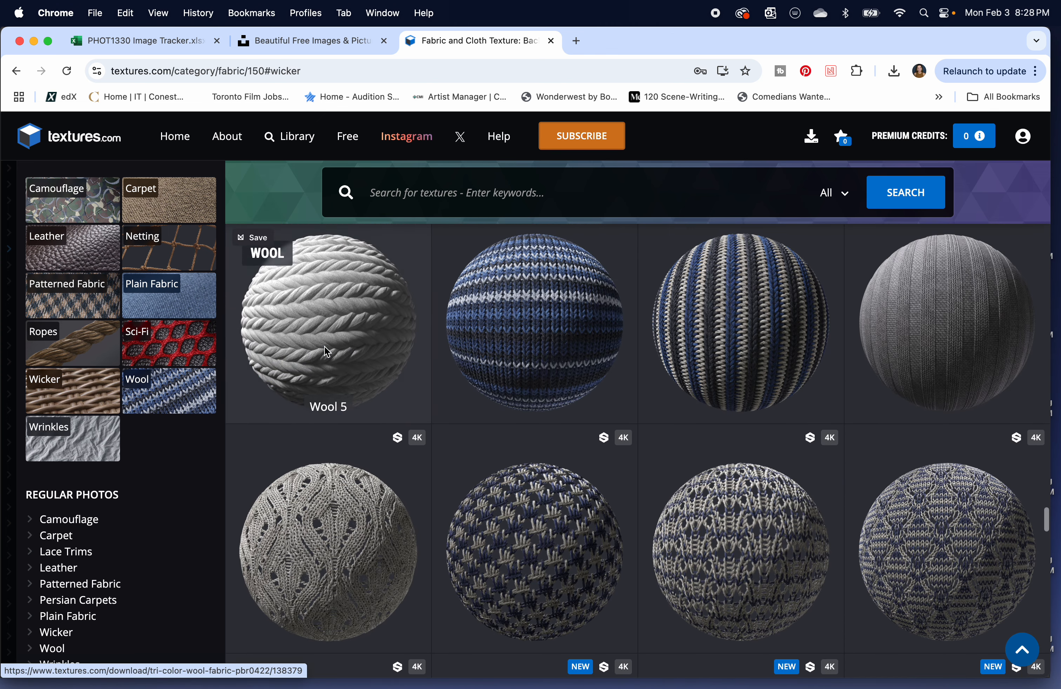
scroll(326, 349, down, 7)
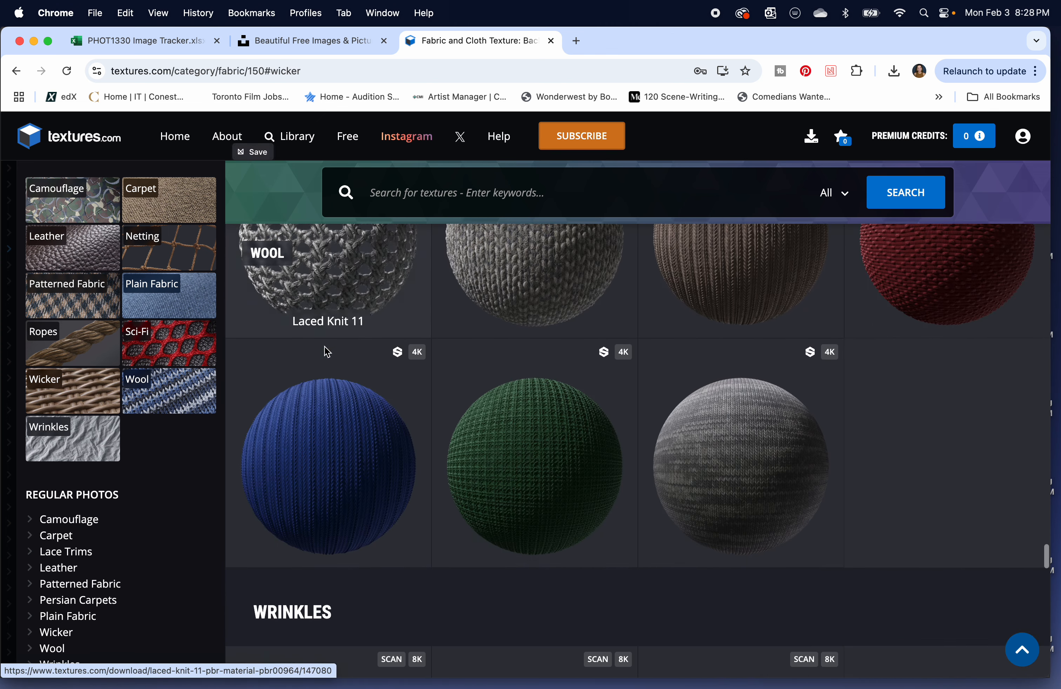
scroll(325, 346, up, 5)
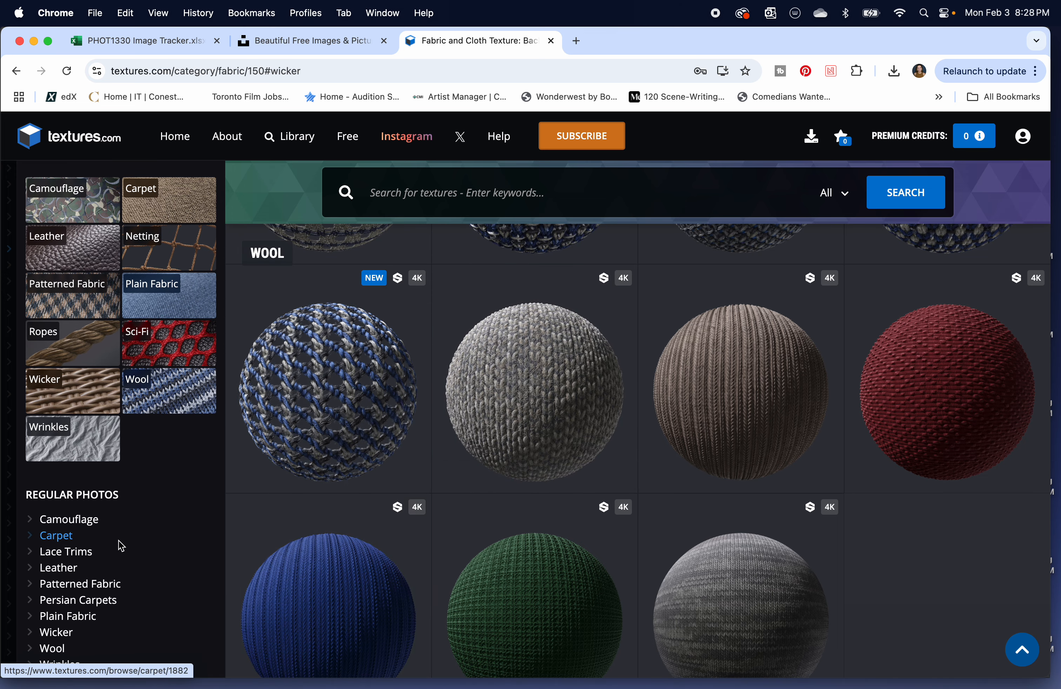
scroll(112, 564, down, 3)
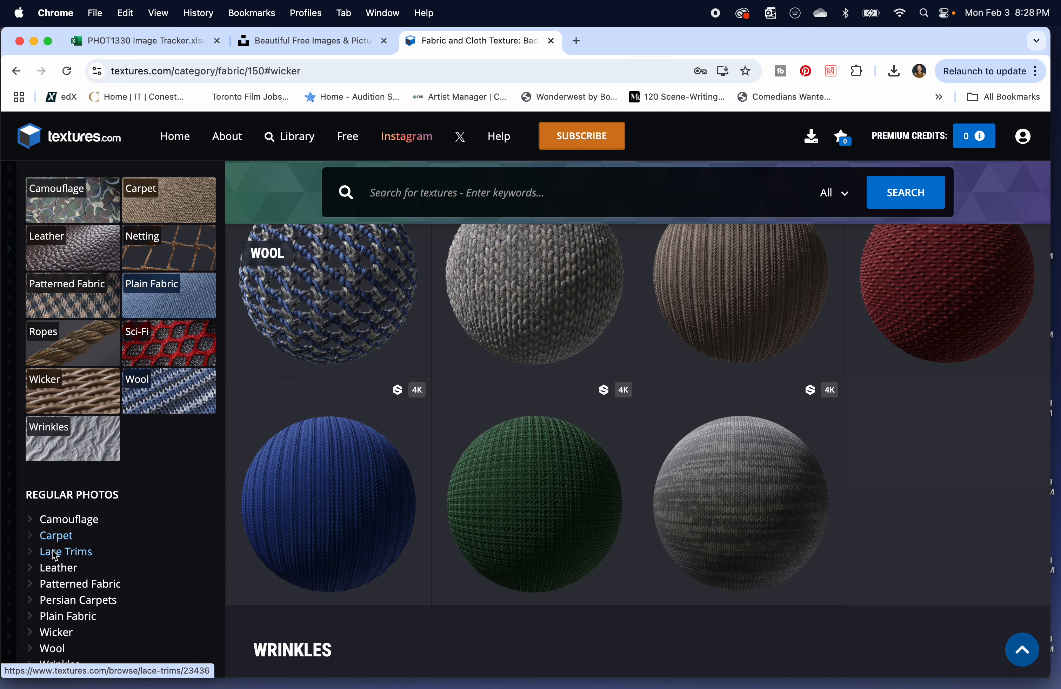
Return to the texture library and open the Floors category to review its subcategories.
click(283, 142)
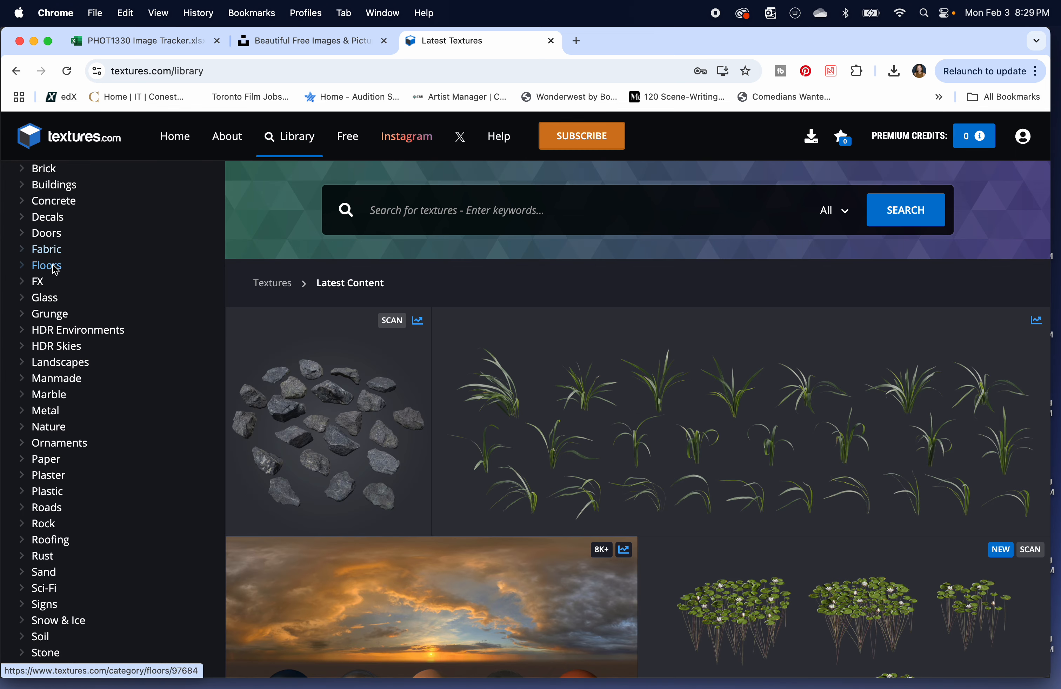
click(56, 267)
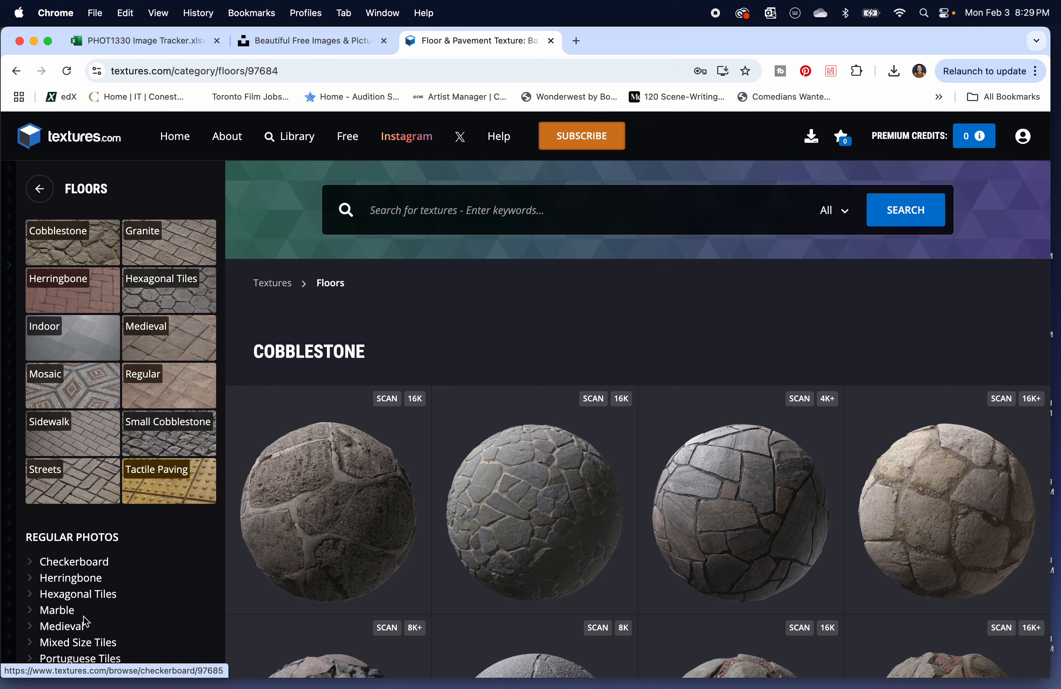
scroll(87, 626, down, 2)
scroll(108, 611, up, 2)
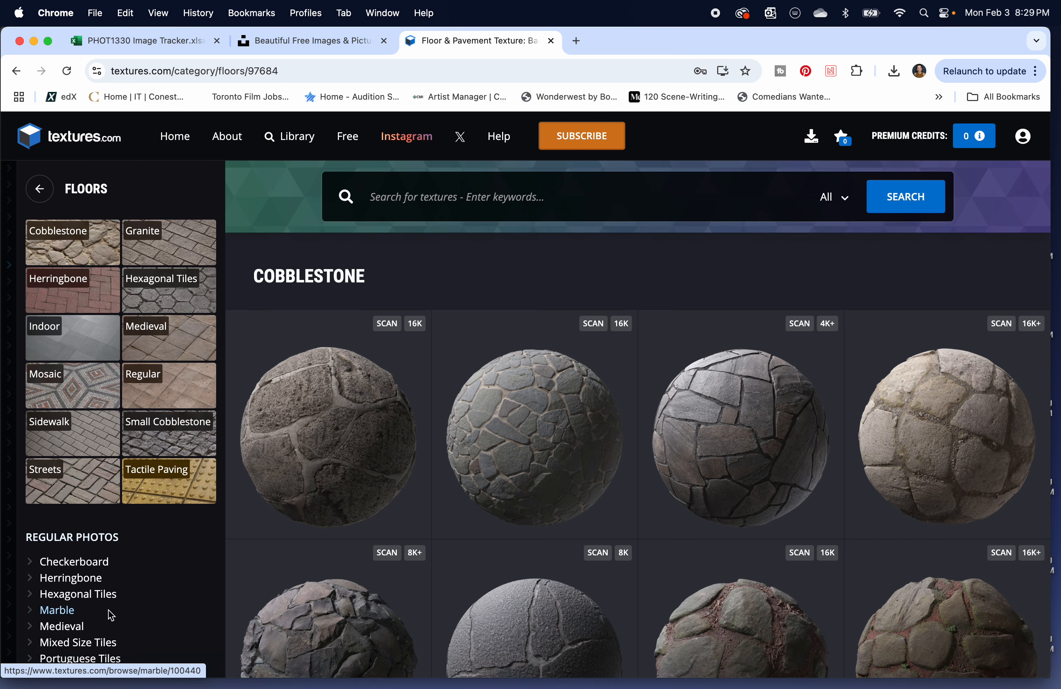
Open the Herringbone regular photos under Floors and look through the available seamless textures.
click(67, 579)
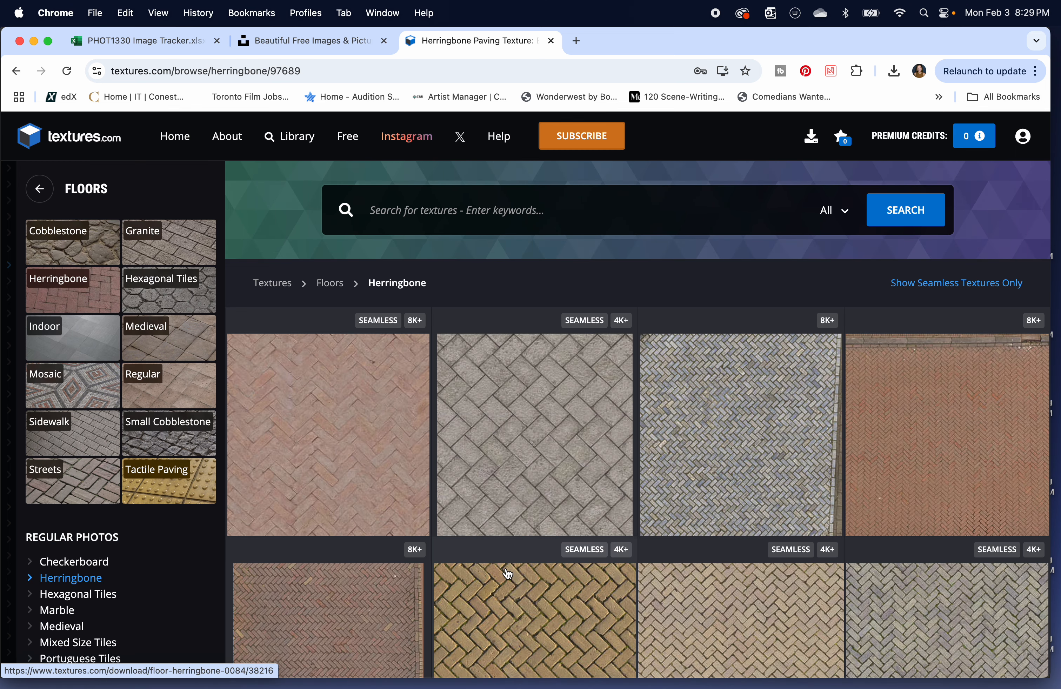
scroll(762, 436, down, 10)
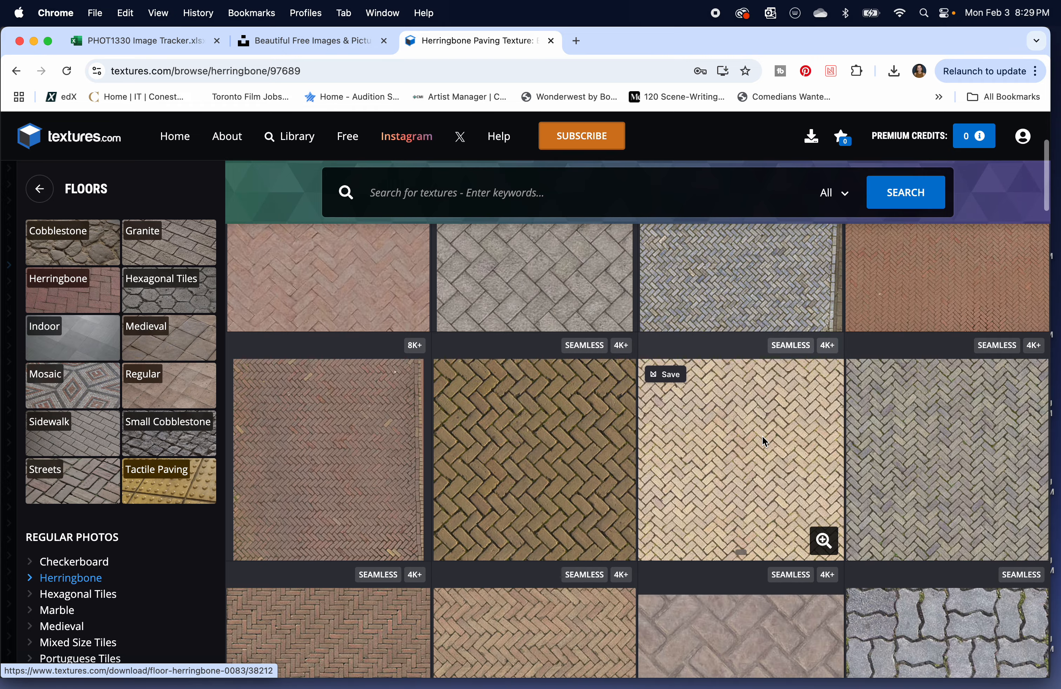
scroll(761, 436, down, 2)
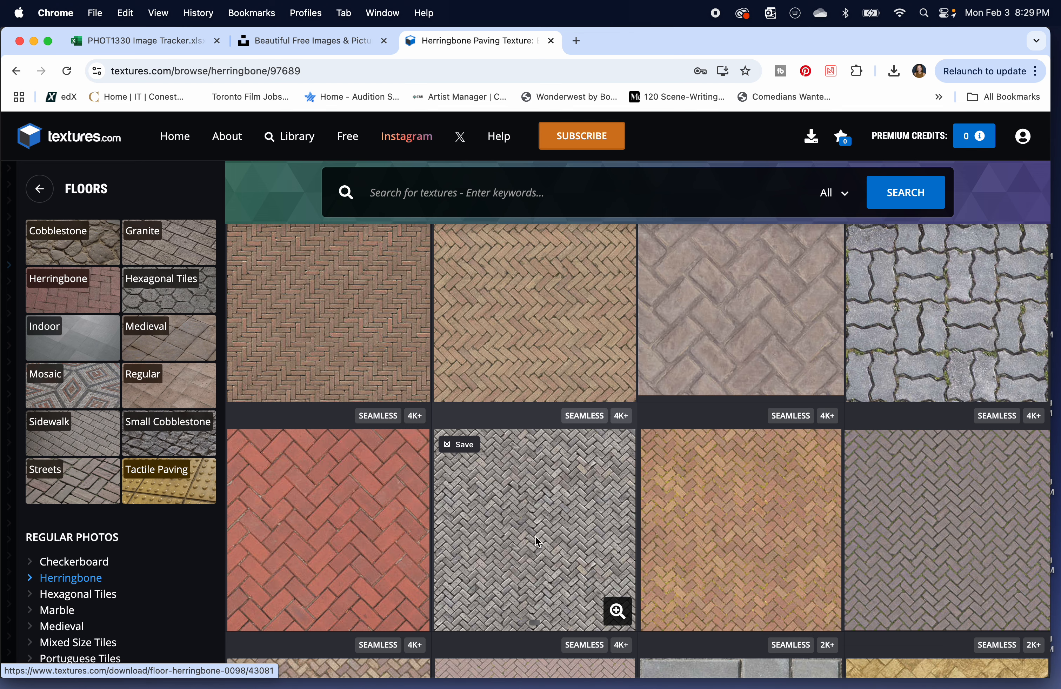
scroll(457, 357, down, 5)
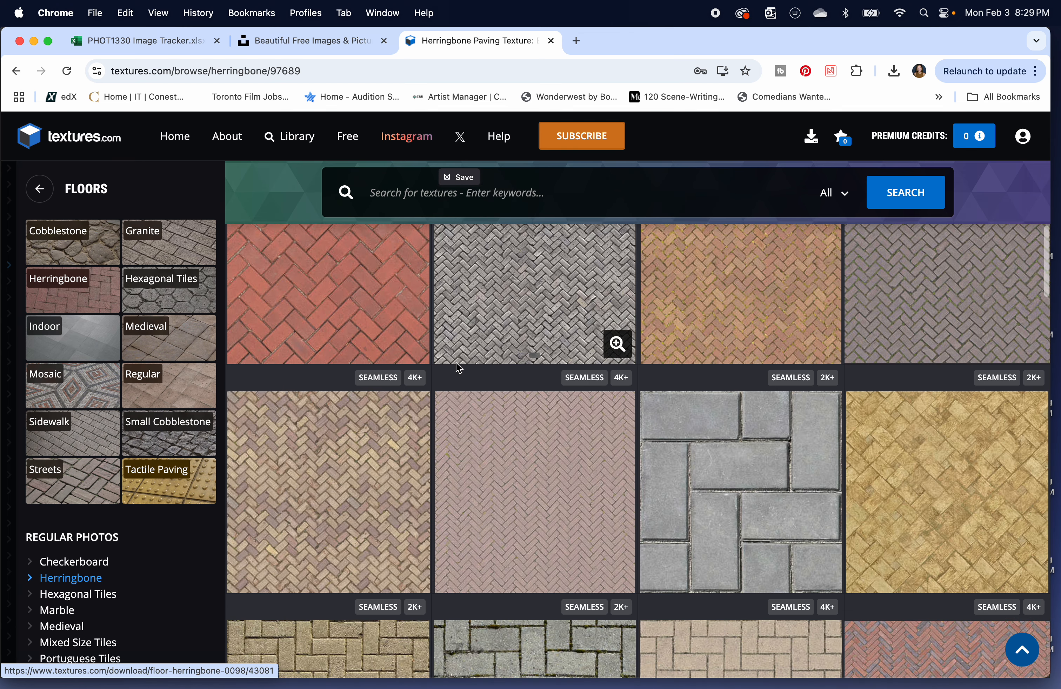
scroll(456, 364, down, 10)
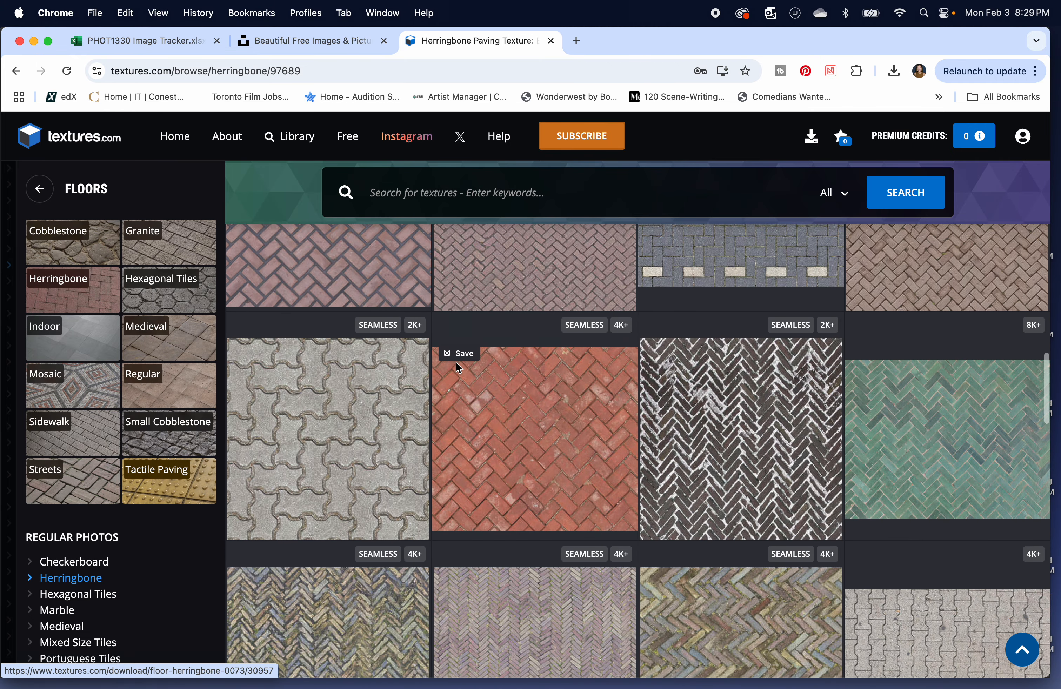
Open the Hexagonal Tiles regular photos under Floors and view the subcategory list.
scroll(174, 539, down, 6)
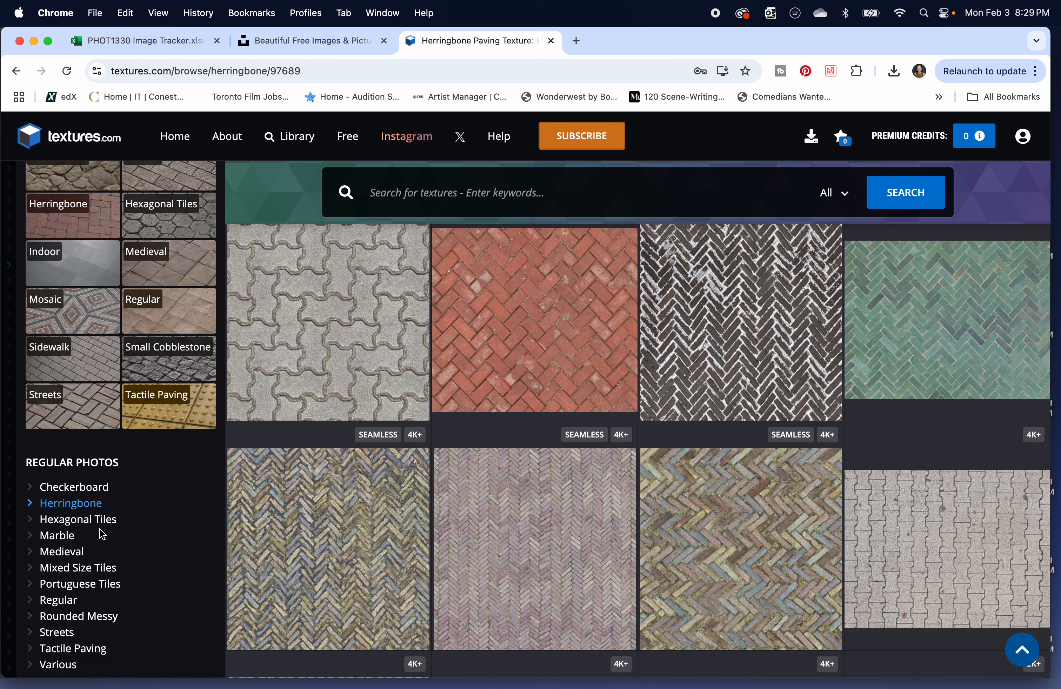
click(77, 520)
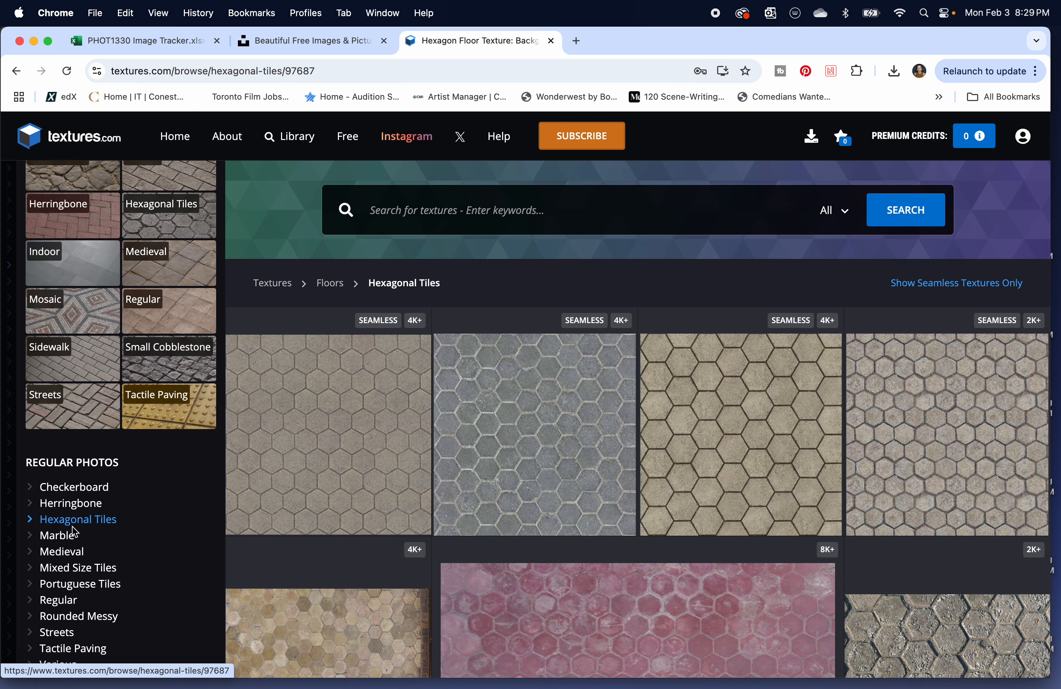
scroll(88, 484, up, 2)
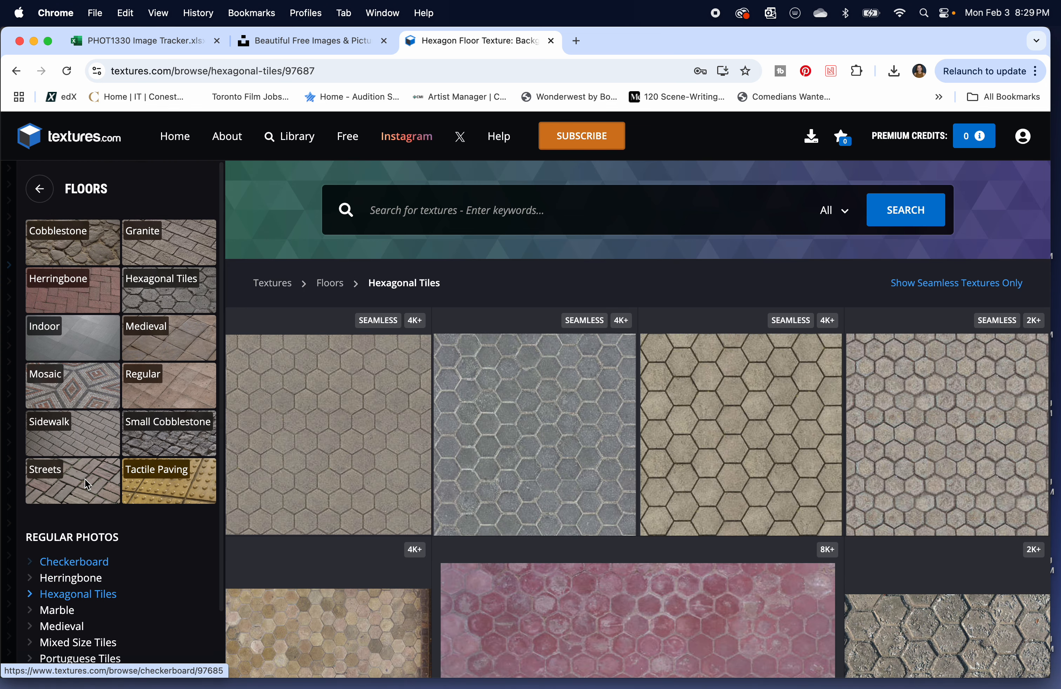
Return from Floors to the full texture library and open the Wood category.
click(39, 188)
scroll(62, 430, down, 1)
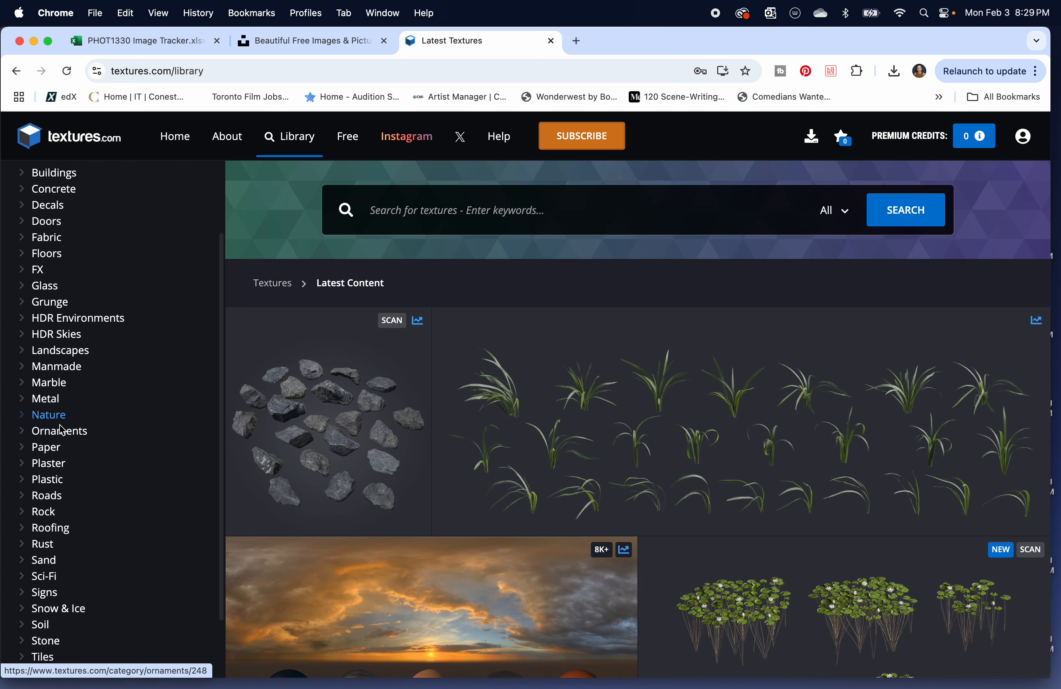
scroll(62, 431, down, 2)
scroll(62, 349, up, 2)
scroll(61, 537, down, 2)
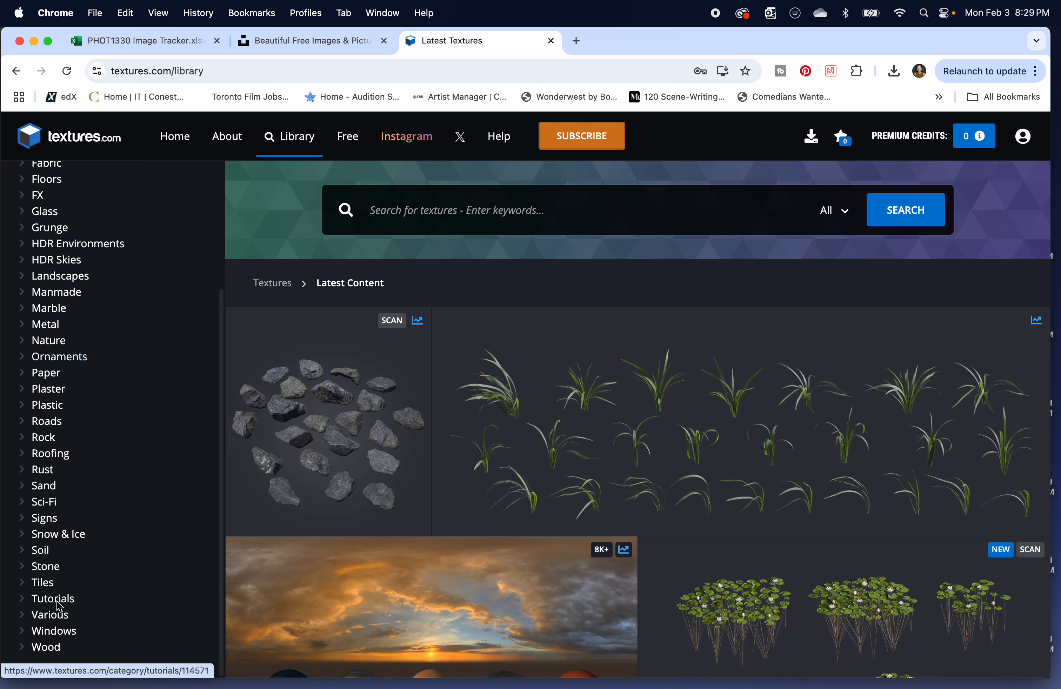
click(49, 647)
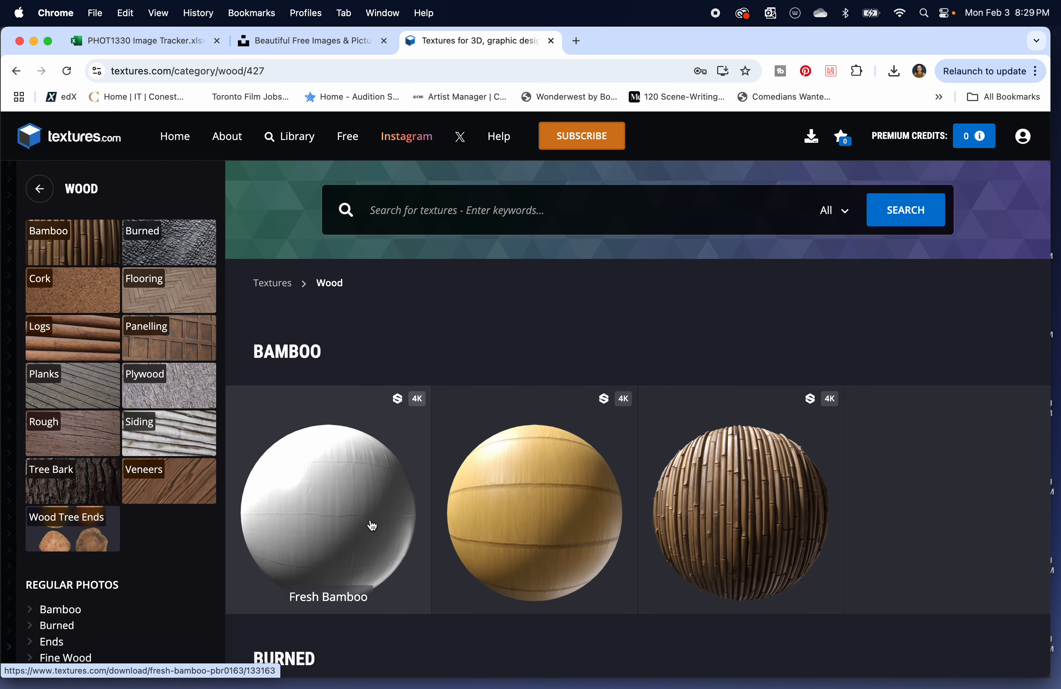
Open the Planks regular photos under Wood and look through the available plank subcategories.
scroll(126, 462, down, 2)
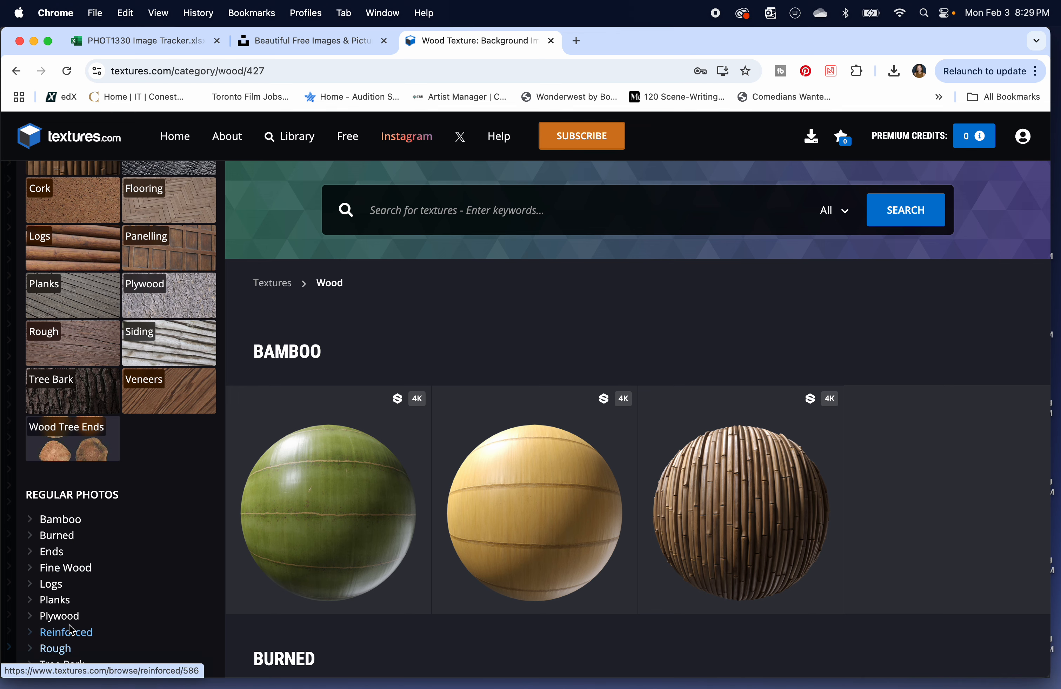
click(55, 600)
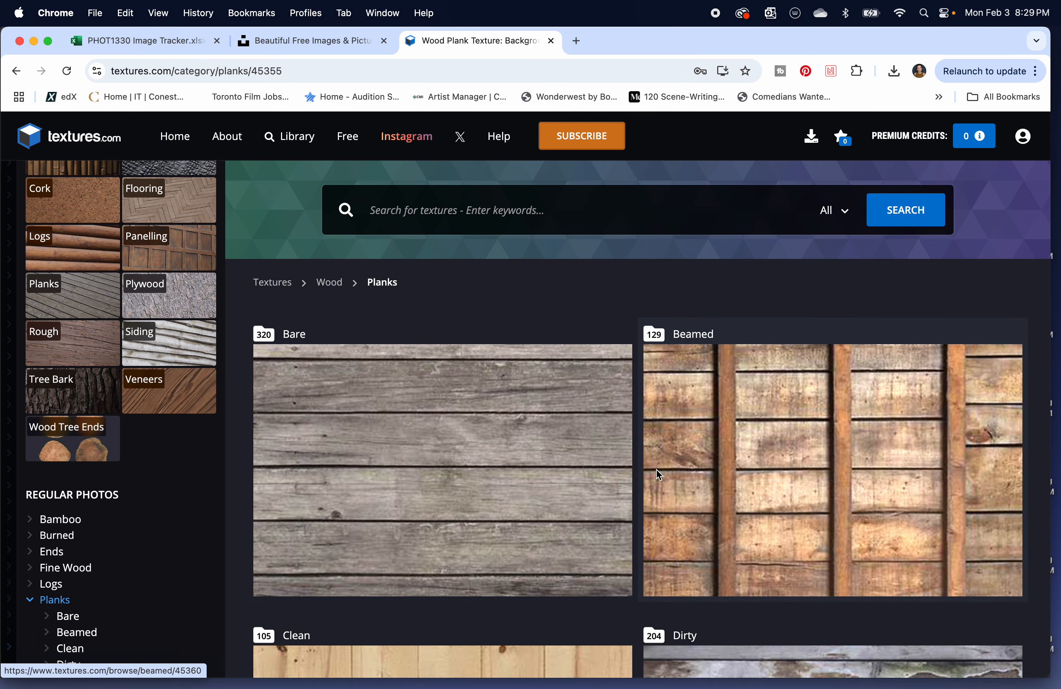
scroll(657, 469, down, 20)
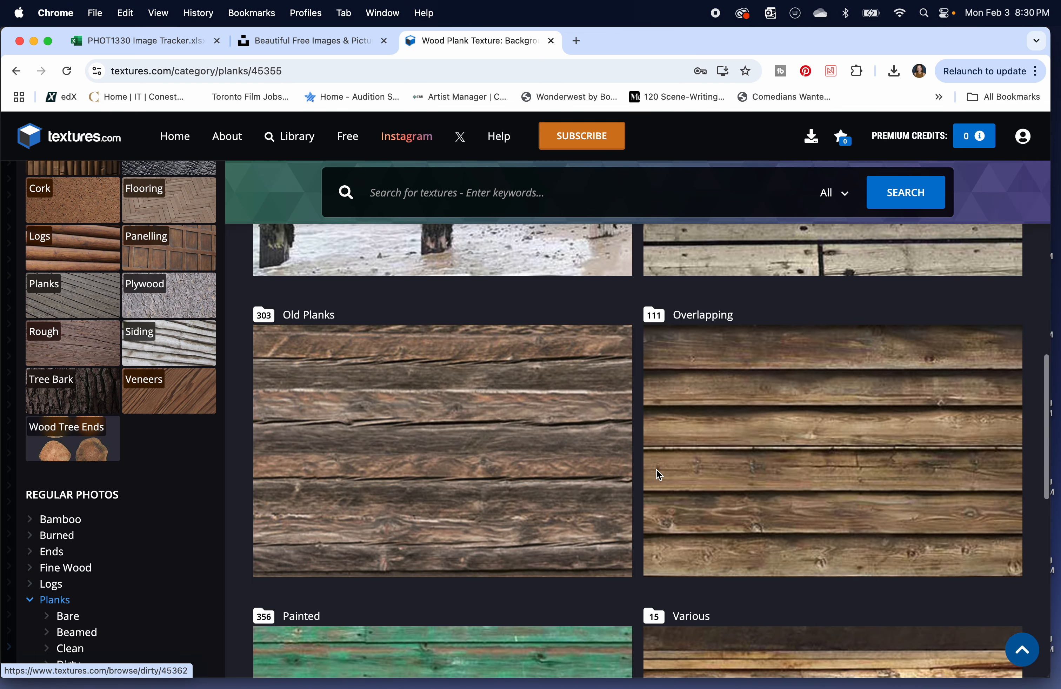
scroll(657, 469, down, 9)
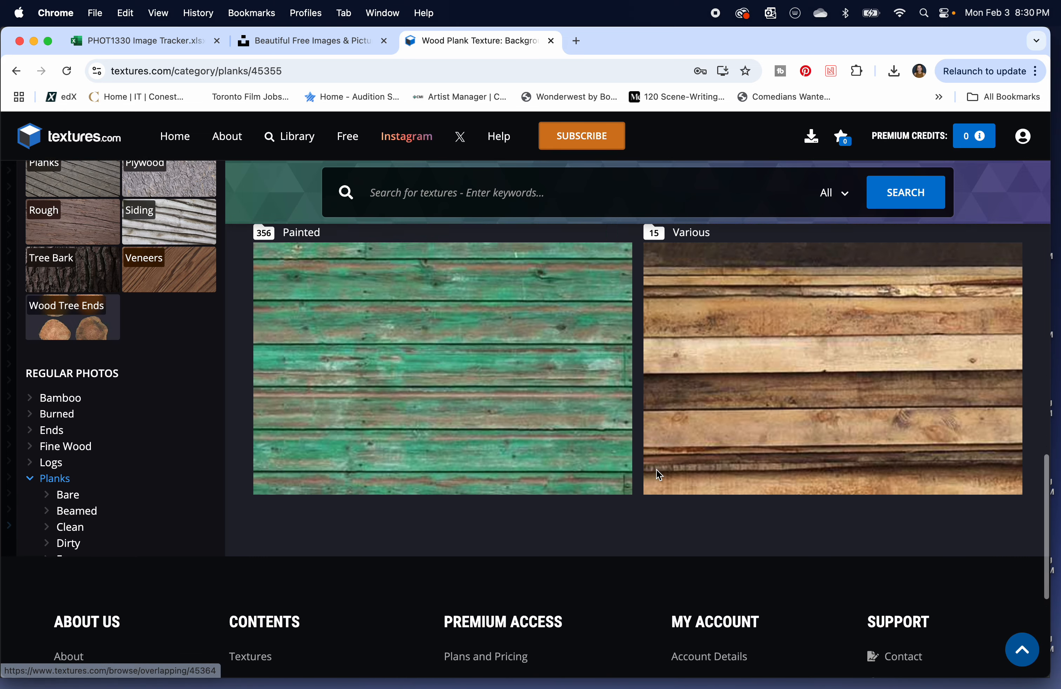
scroll(657, 470, up, 5)
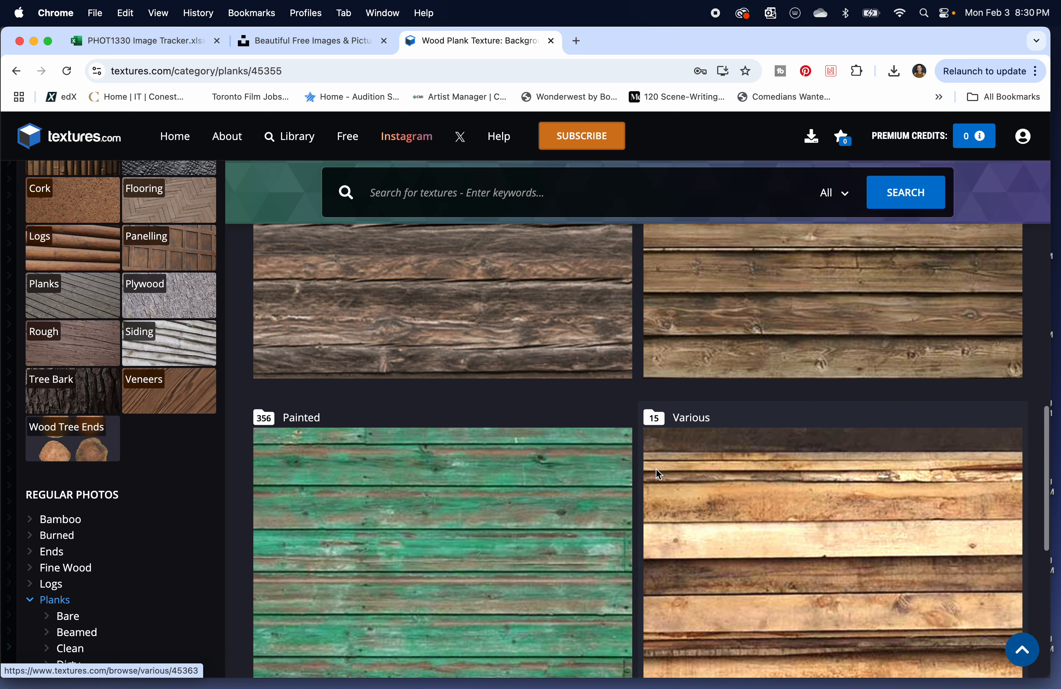
Open the Various subcategory of Planks and look through its wood textures for a suitable floor.
click(847, 521)
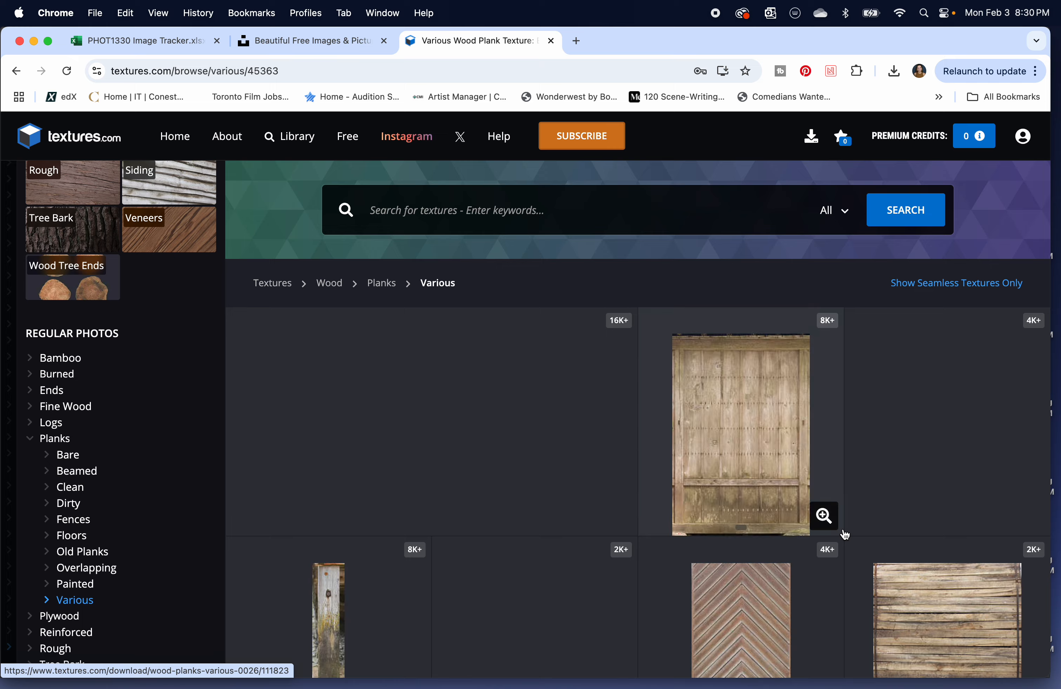
scroll(506, 460, down, 8)
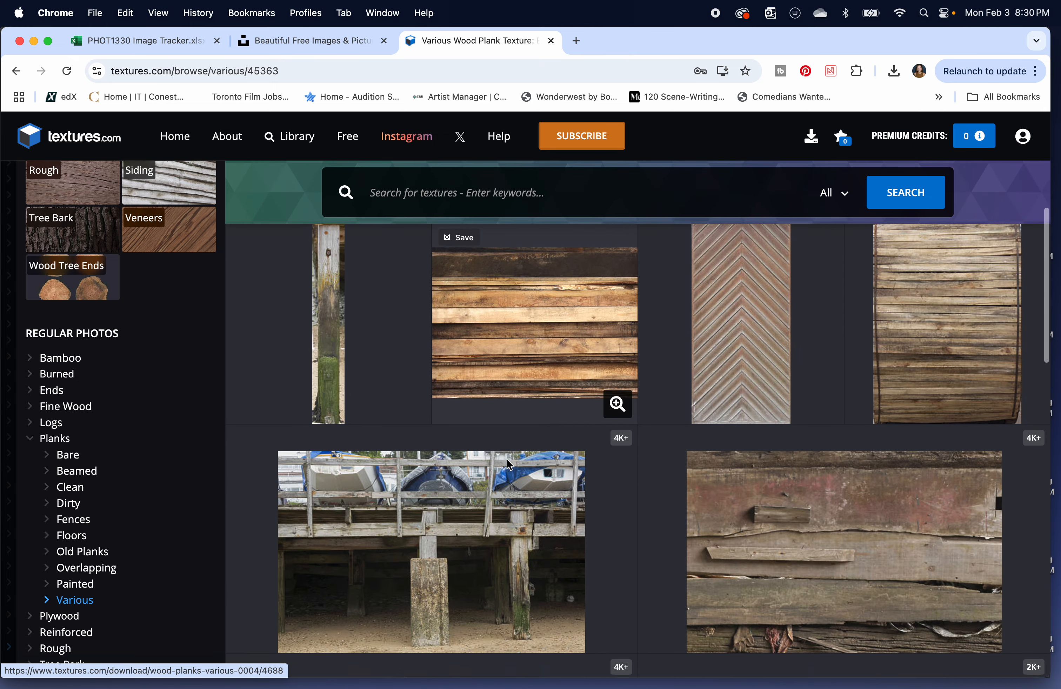
scroll(506, 460, down, 10)
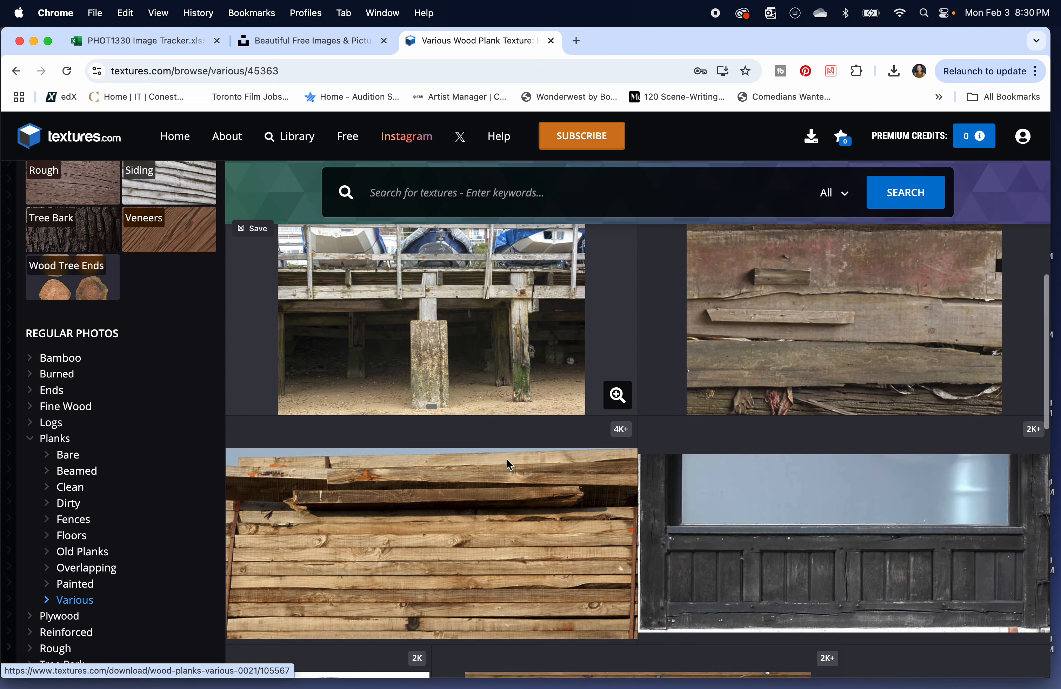
scroll(506, 460, down, 10)
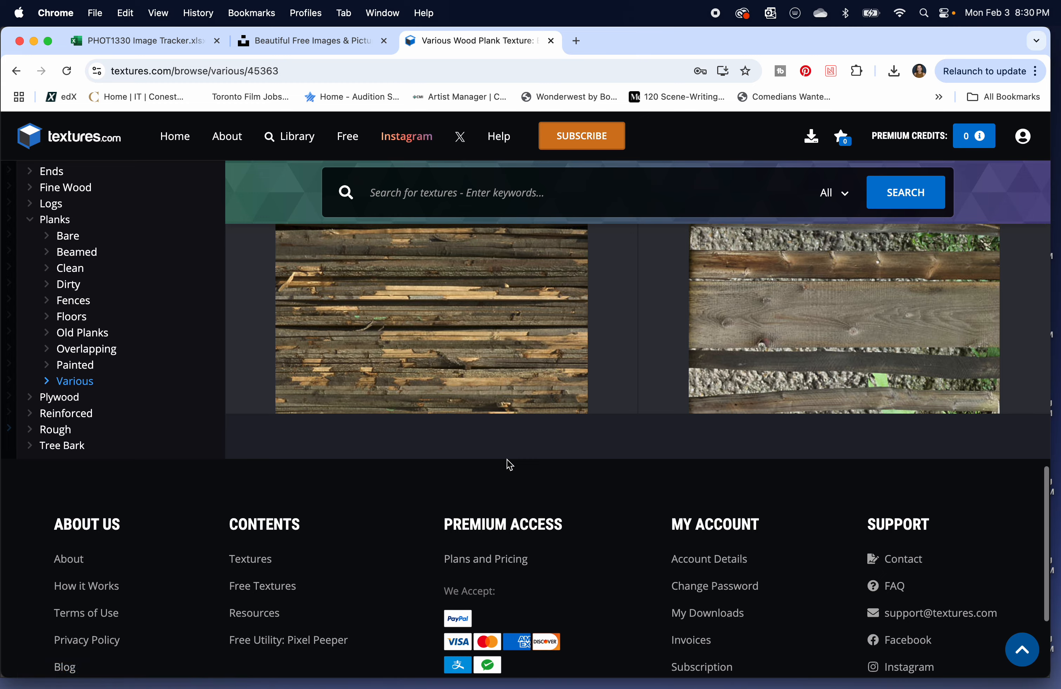
scroll(506, 459, up, 15)
scroll(506, 460, up, 10)
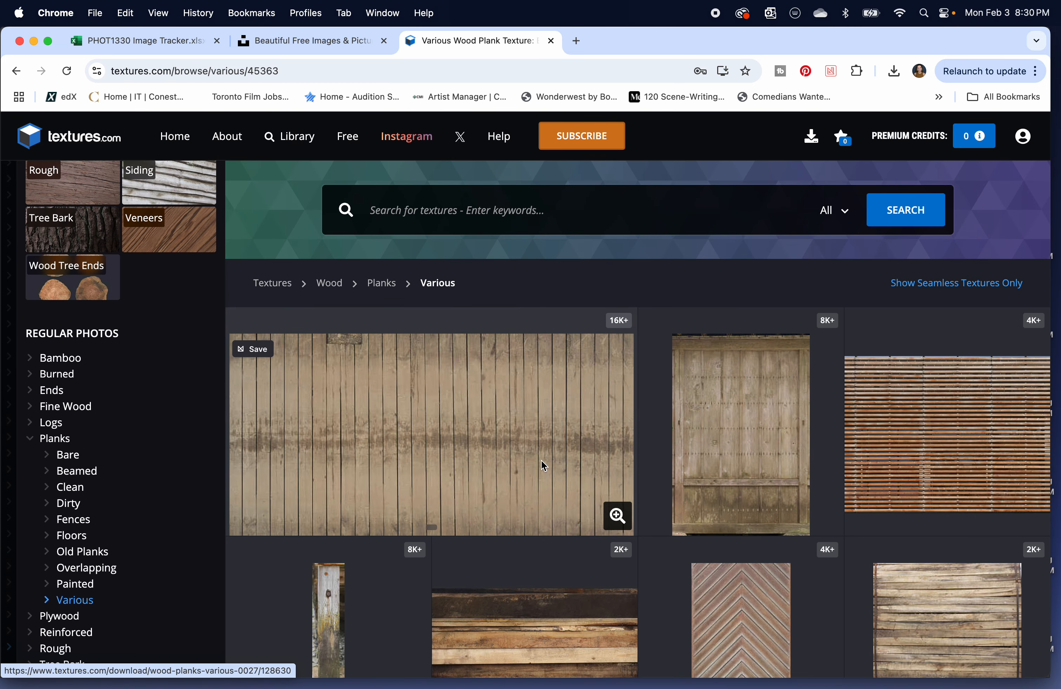
Search the texture library for "seamless" and look through the results.
click(471, 218)
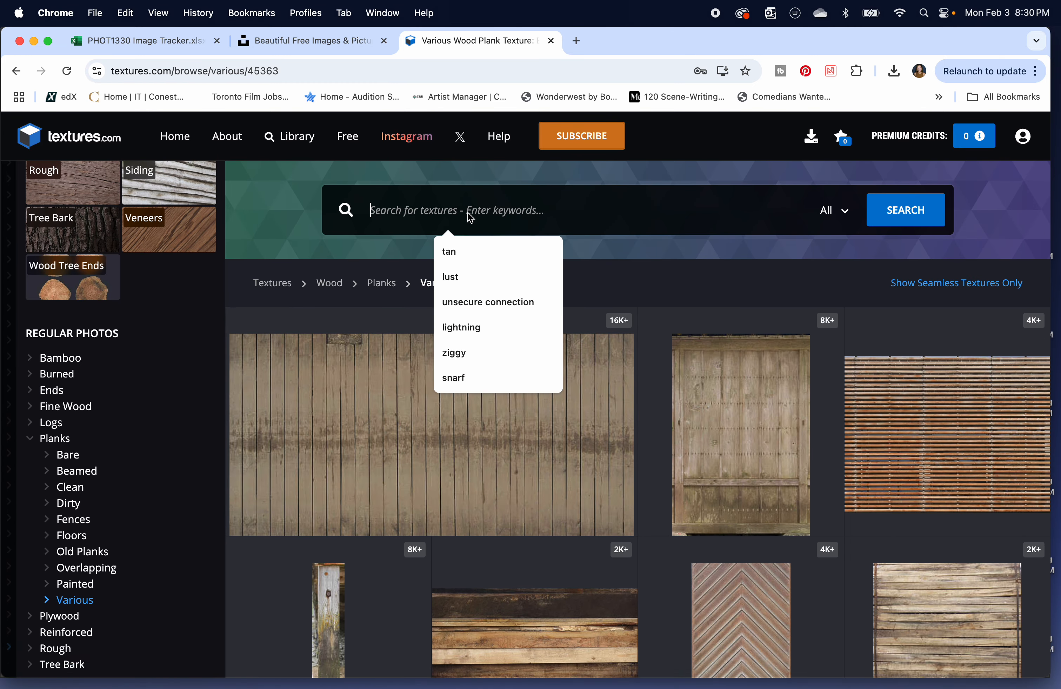
text(sea)
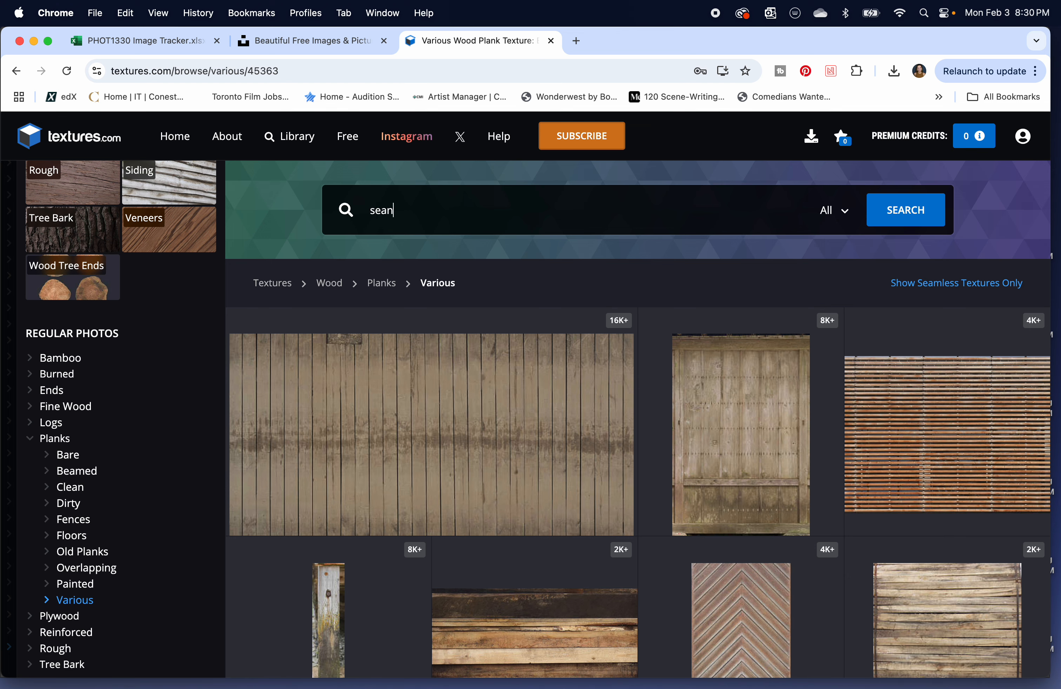
text(mless)
key(Return)
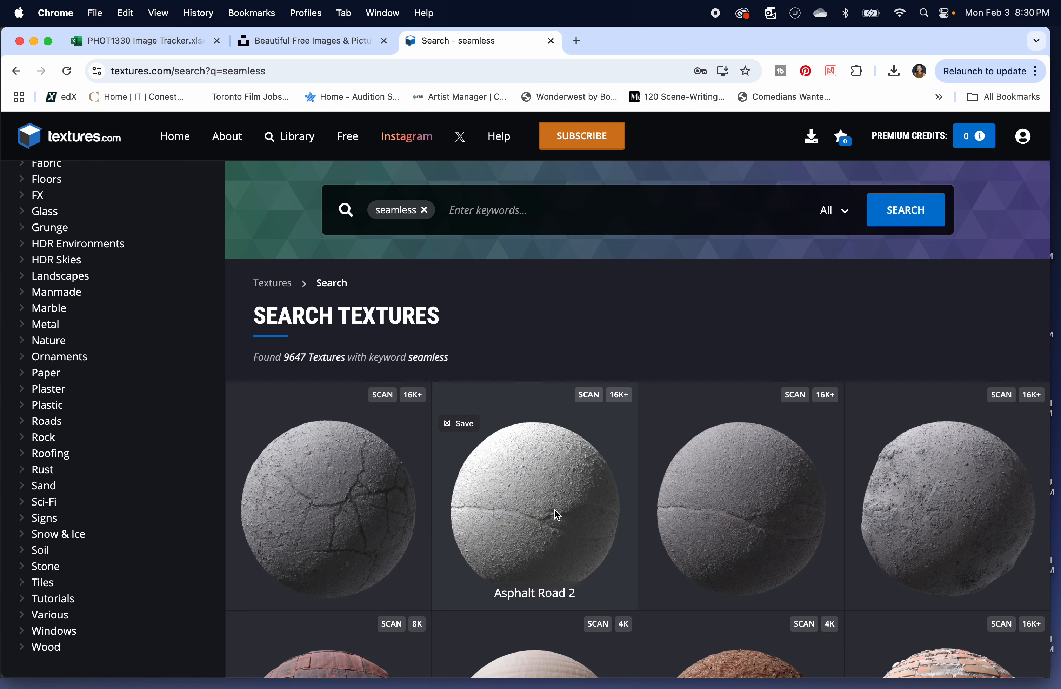
scroll(557, 514, down, 5)
scroll(557, 515, down, 3)
Open the Marble regular photos in the Floors category and look through the marble floor textures.
click(42, 179)
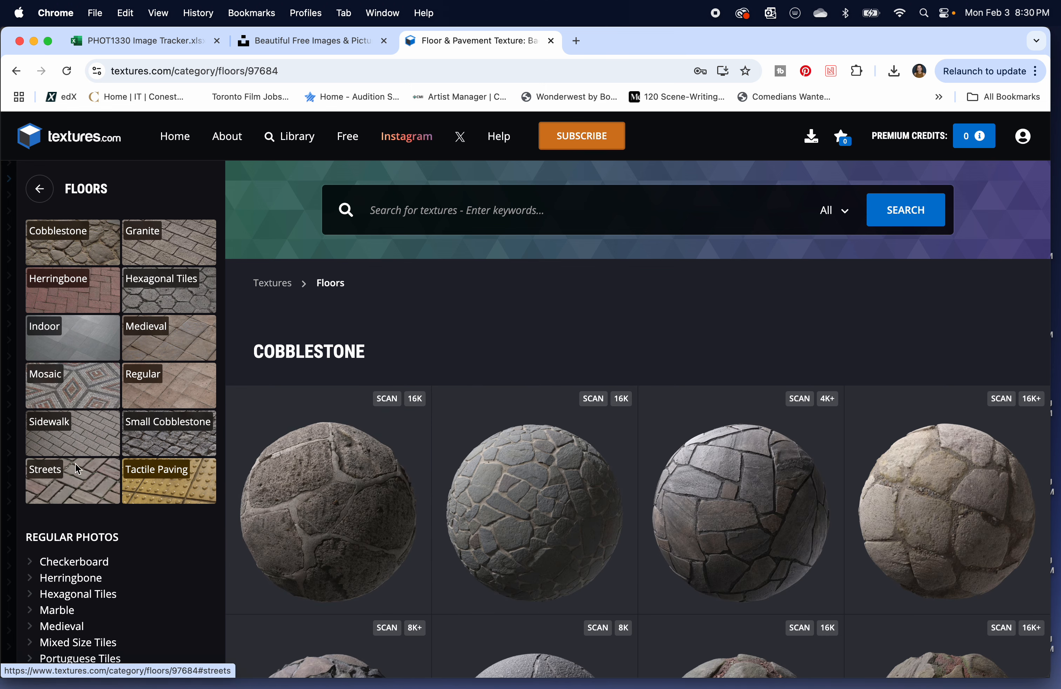
scroll(78, 468, down, 2)
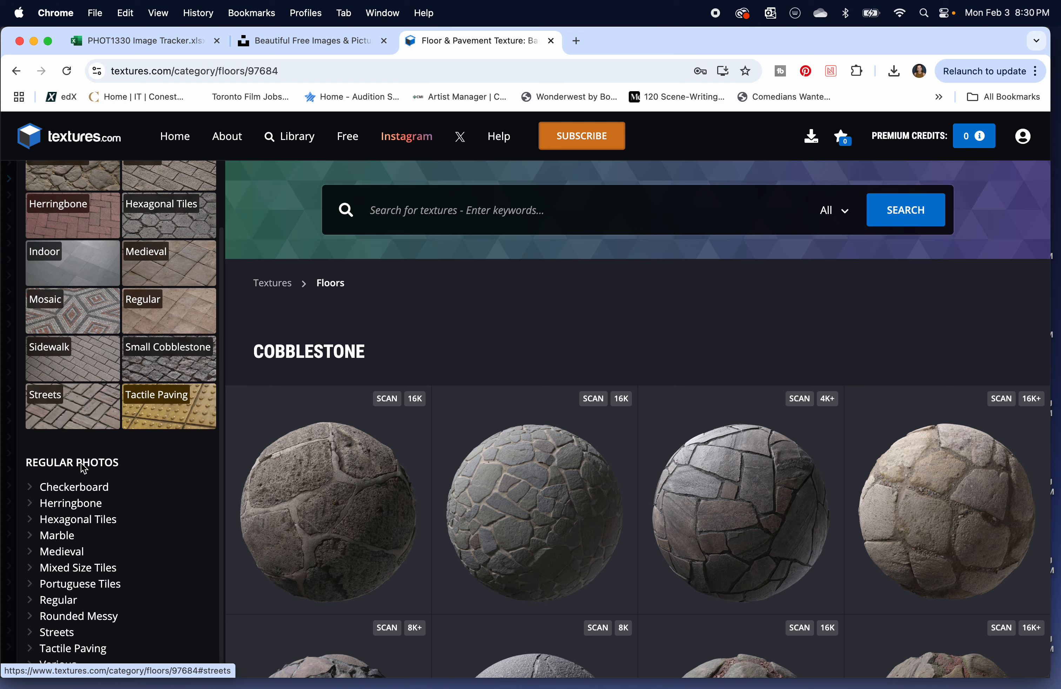
click(60, 541)
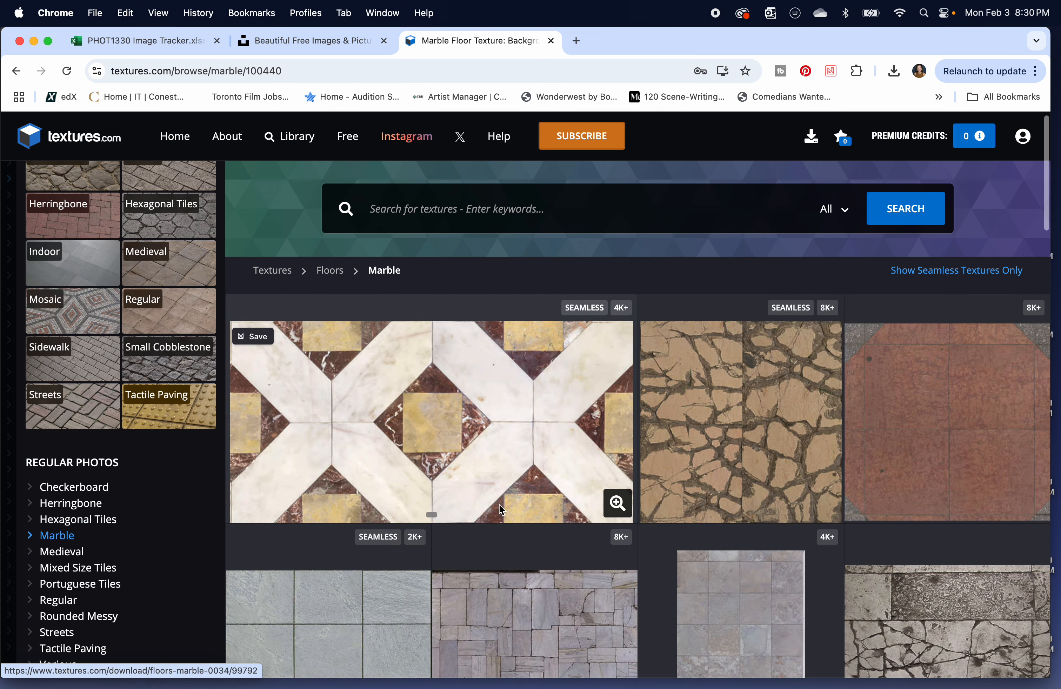
scroll(500, 505, down, 10)
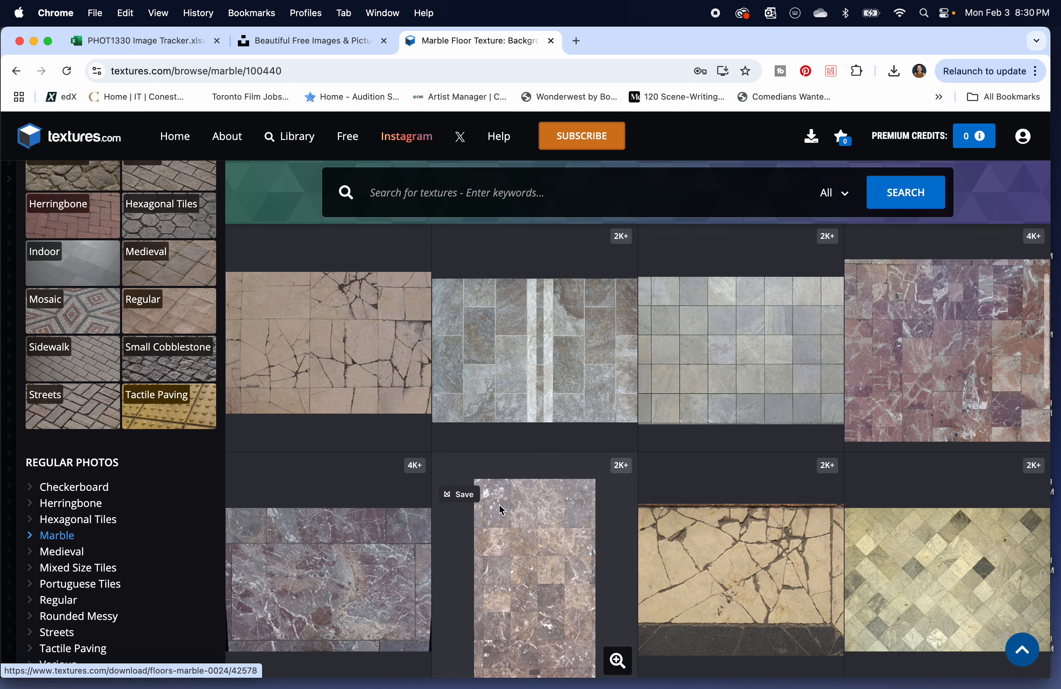
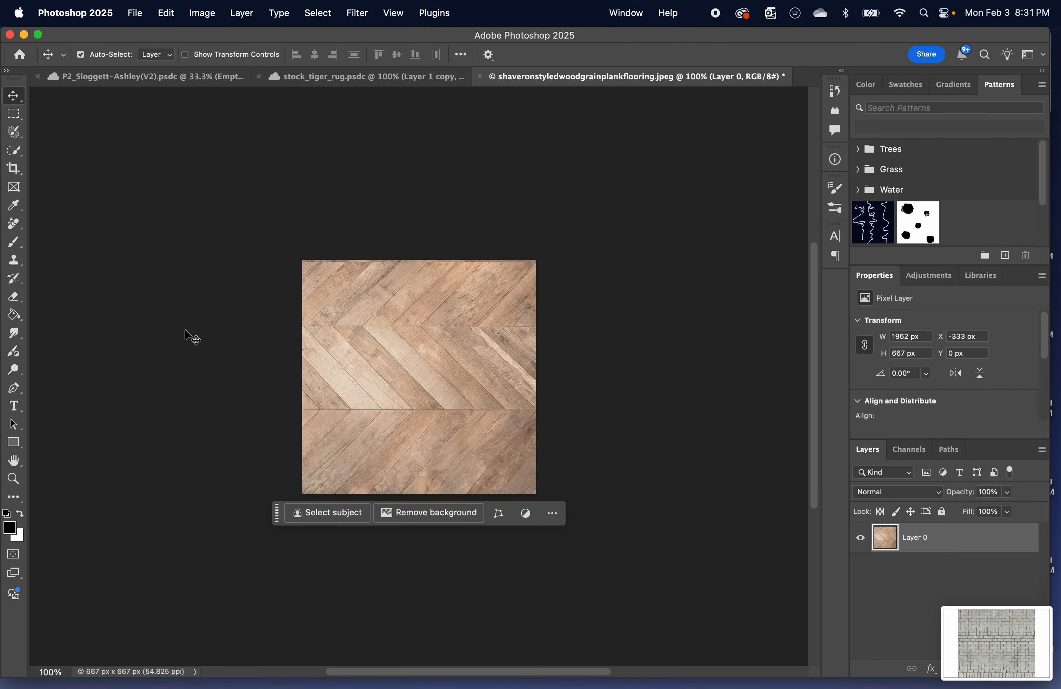
Place the 8.31.41 PM paver screenshot from the Desktop as an embedded object in the wood plank flooring document.
click(135, 12)
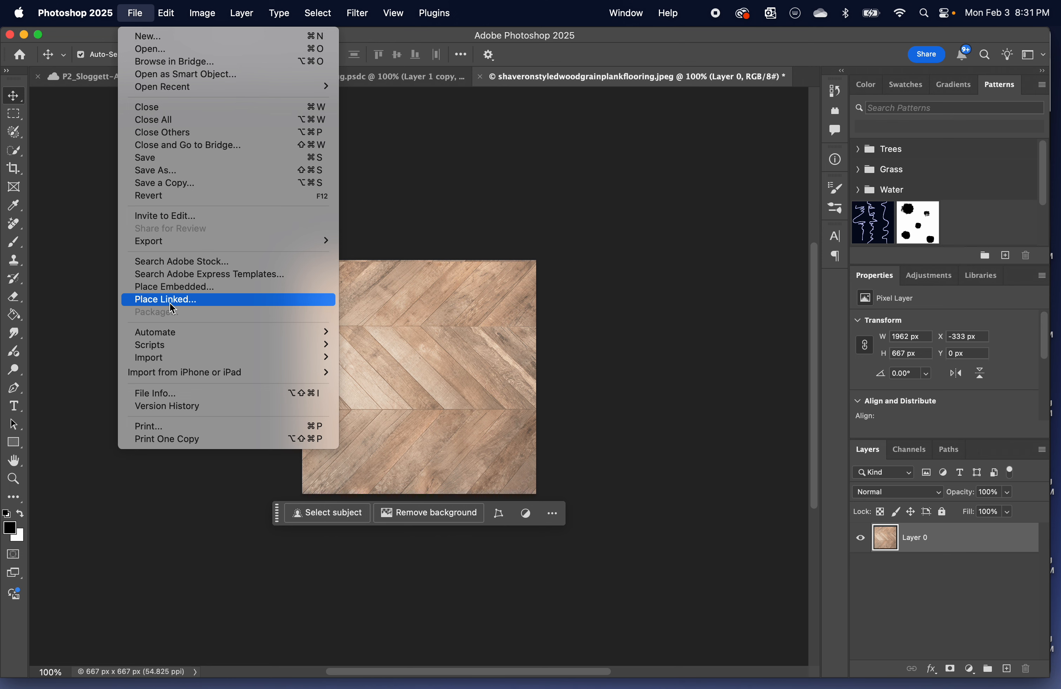
click(190, 287)
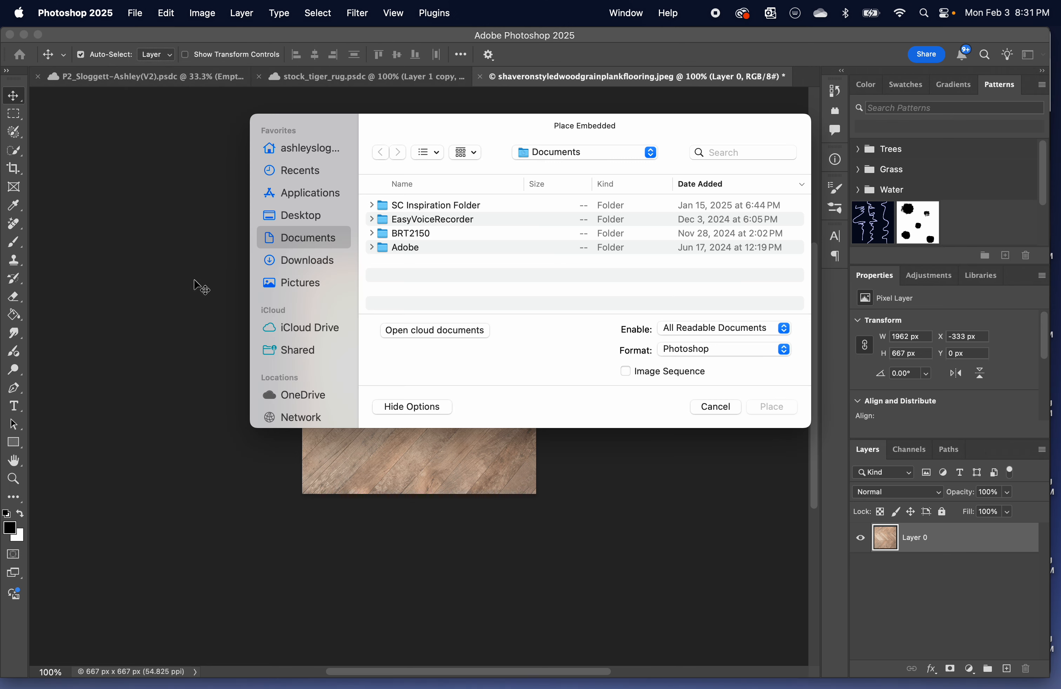
click(308, 262)
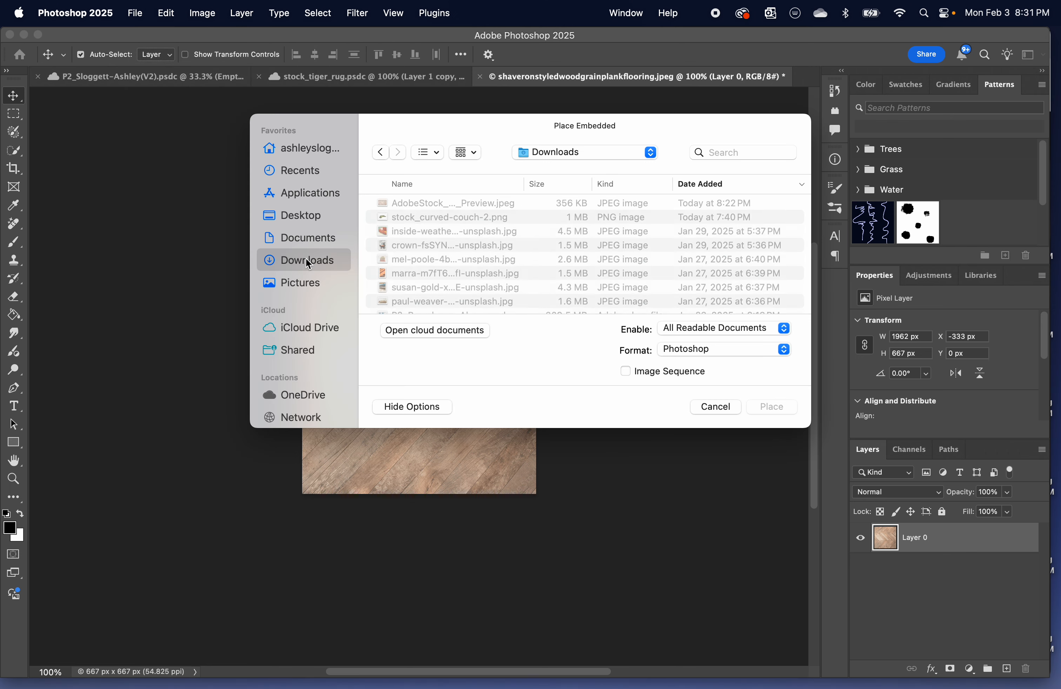
click(302, 216)
scroll(441, 265, down, 5)
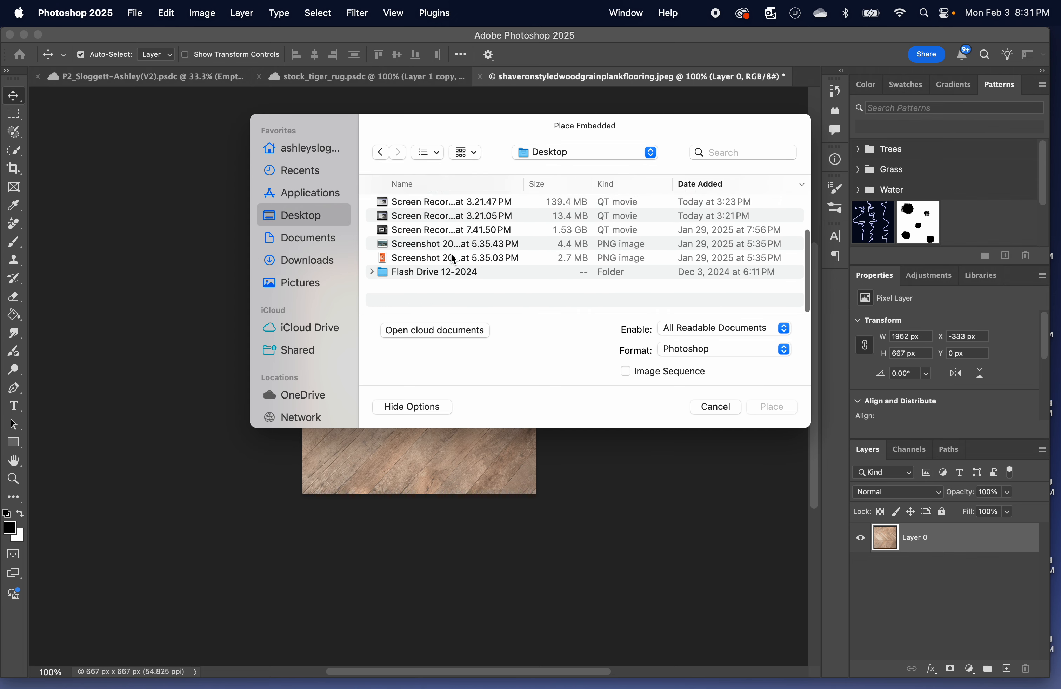
scroll(443, 265, up, 5)
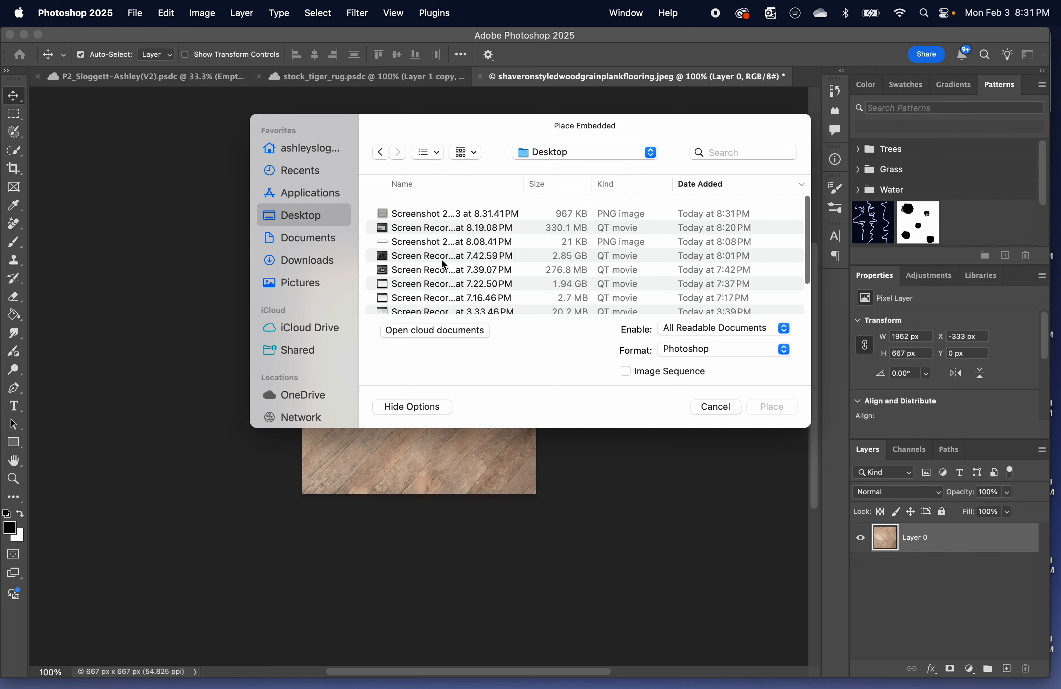
click(423, 207)
key(space)
key(space)
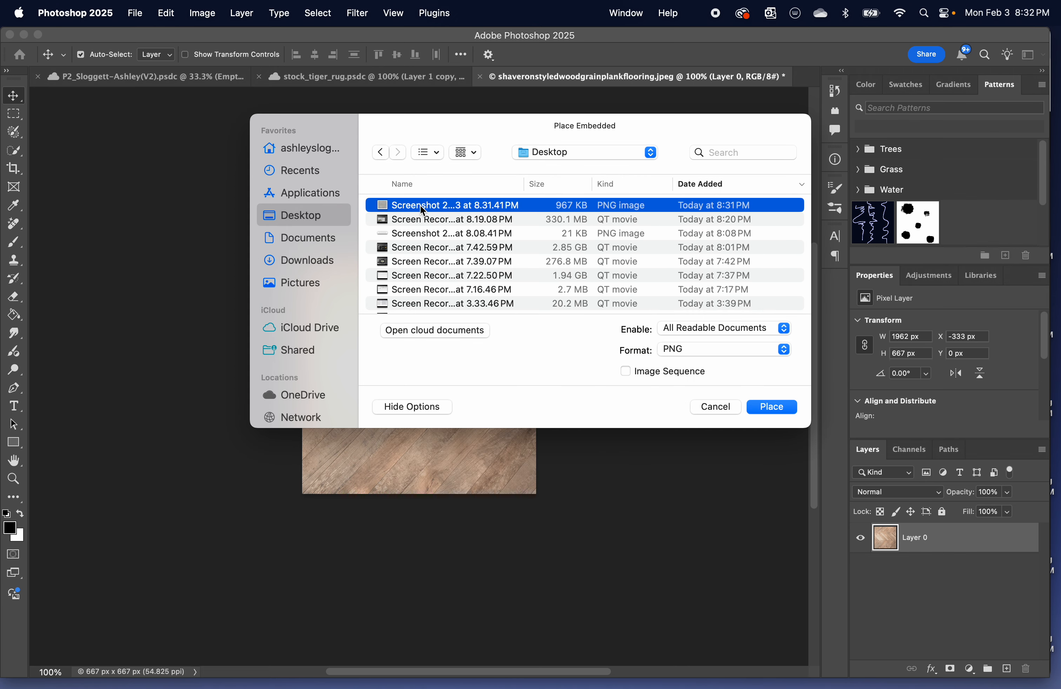
key(Return)
Align the placed paver screenshot with the canvas's upper-left corner and scale it to about 245% so it covers the canvas.
drag(404, 385, 341, 316)
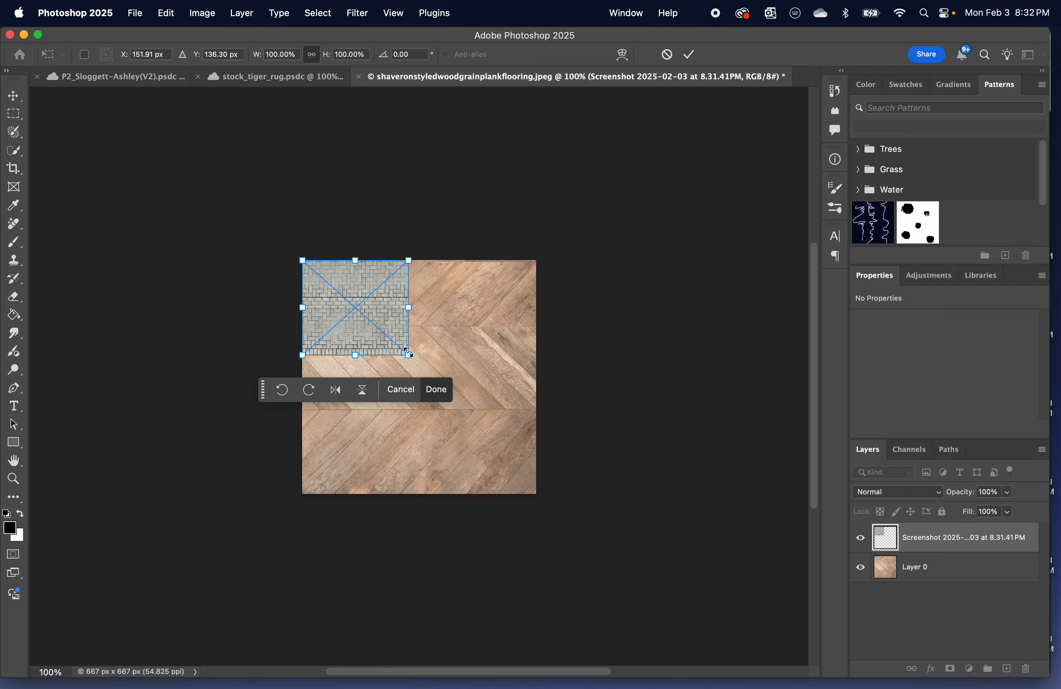
drag(408, 354, 553, 510)
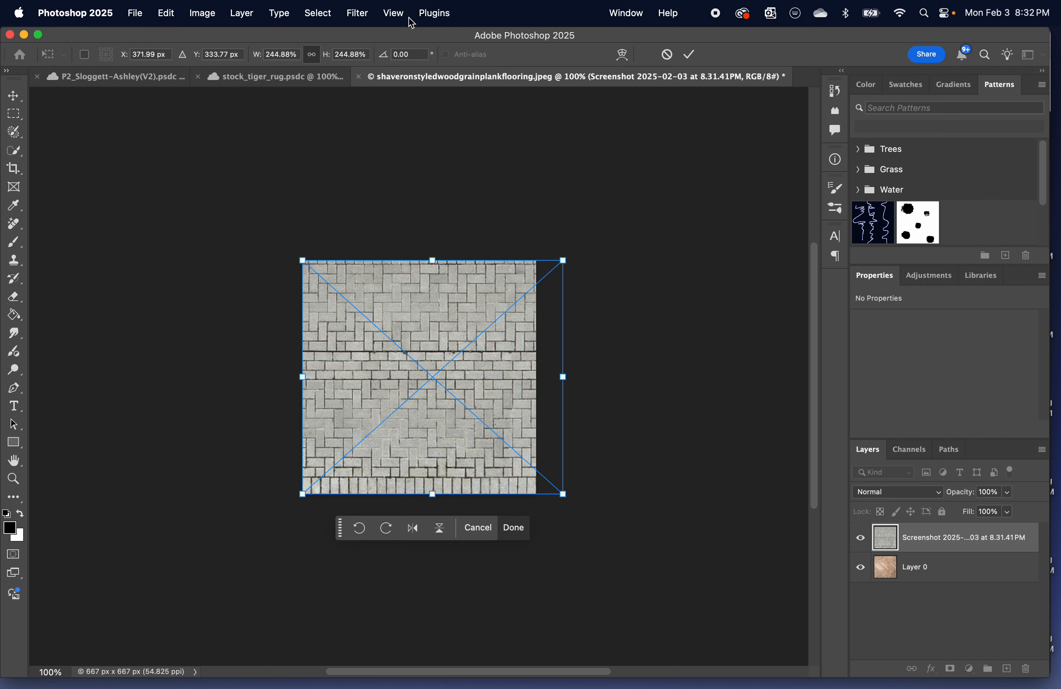
click(398, 20)
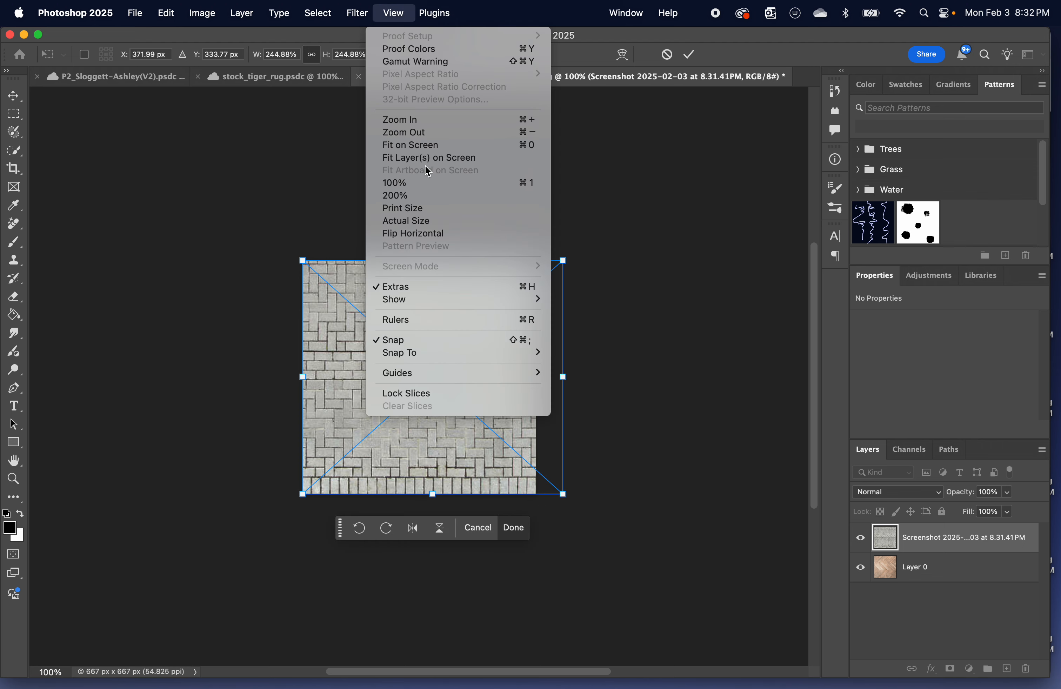
click(639, 202)
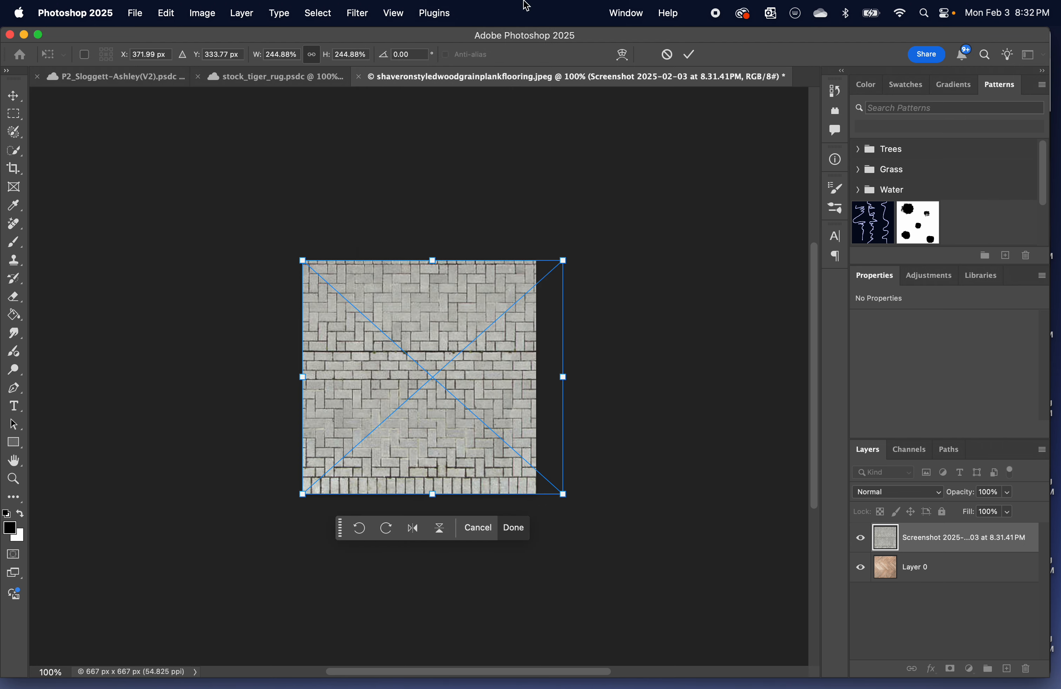
key(Return)
Turn on Pattern Preview to check how the paver texture repeats around the canvas.
click(393, 14)
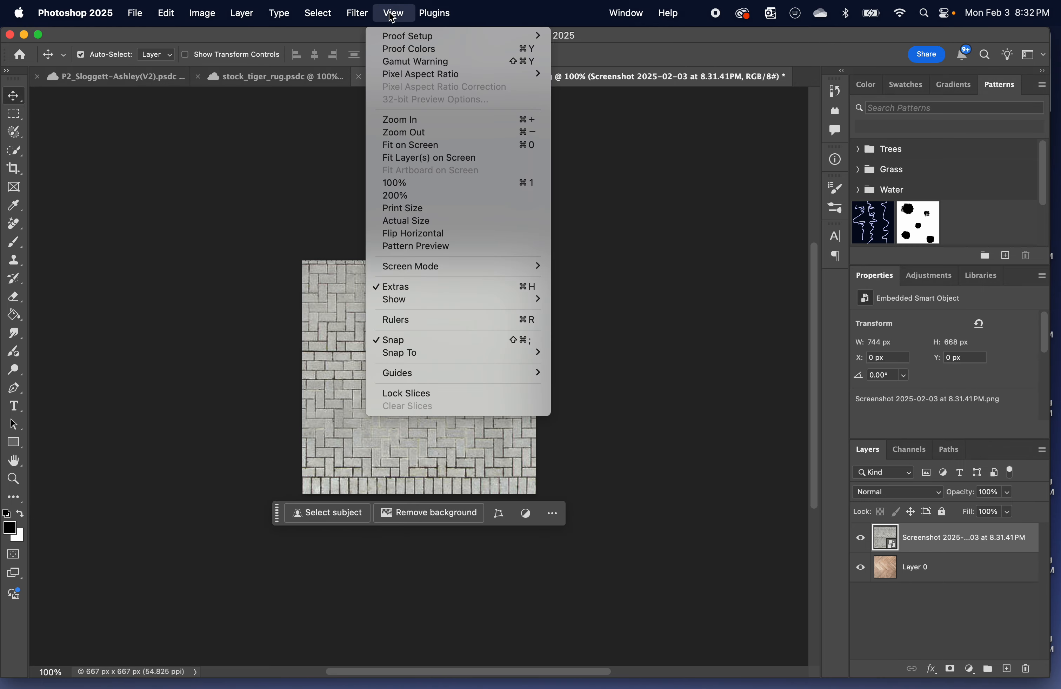
click(437, 246)
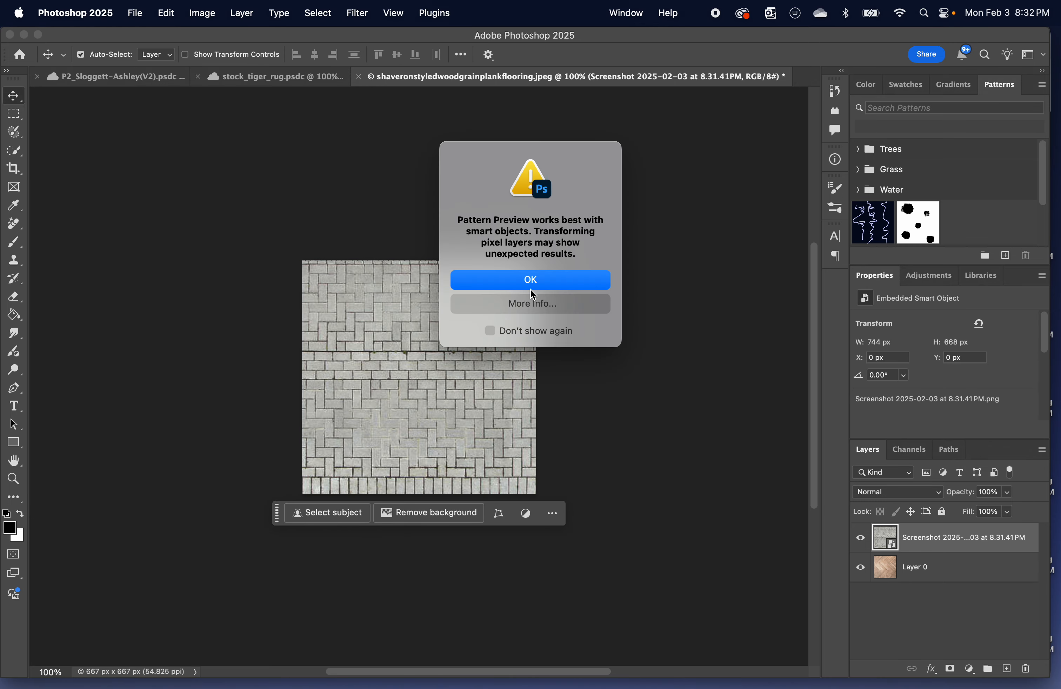
click(538, 284)
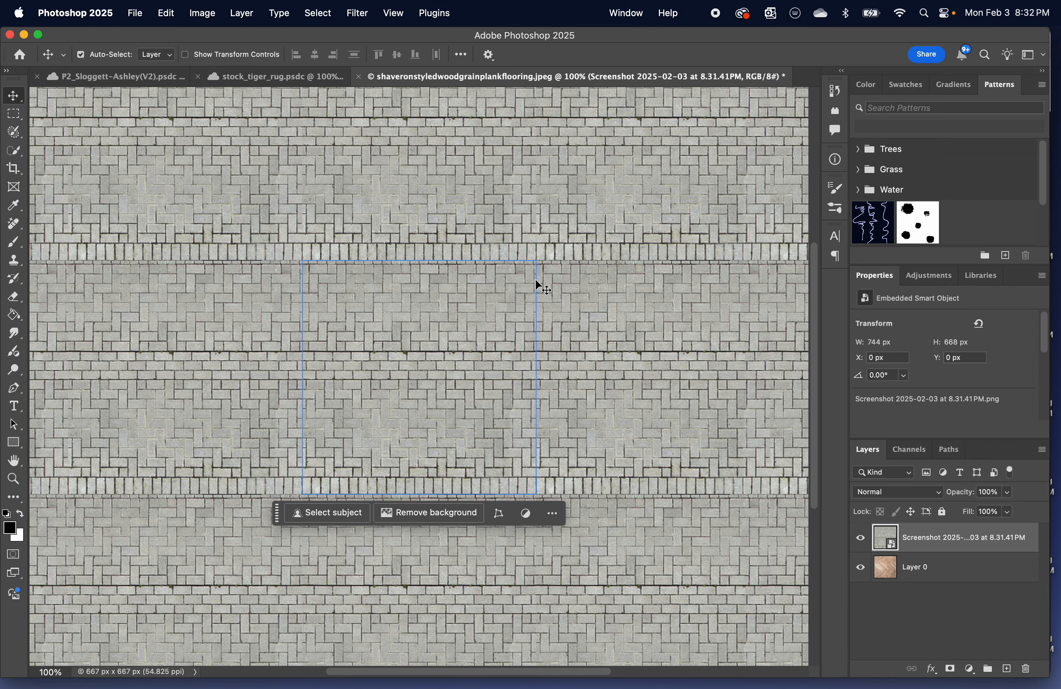
click(578, 470)
Define the paver texture as a pattern with a name starting "Herringbone_" and switch to the P2 room document.
click(166, 13)
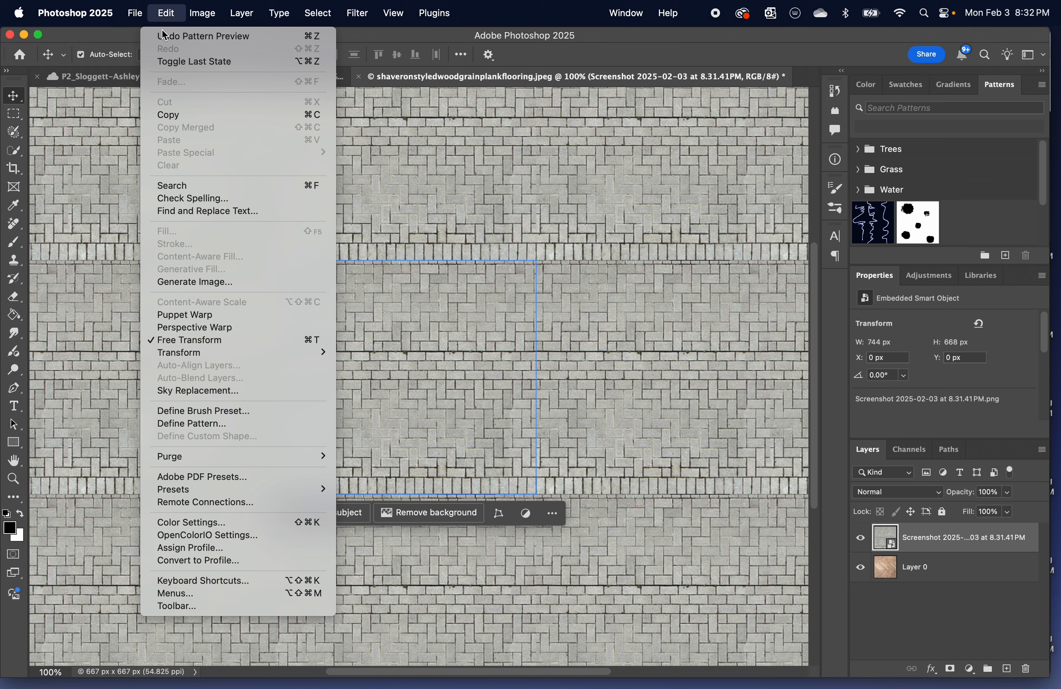
click(191, 424)
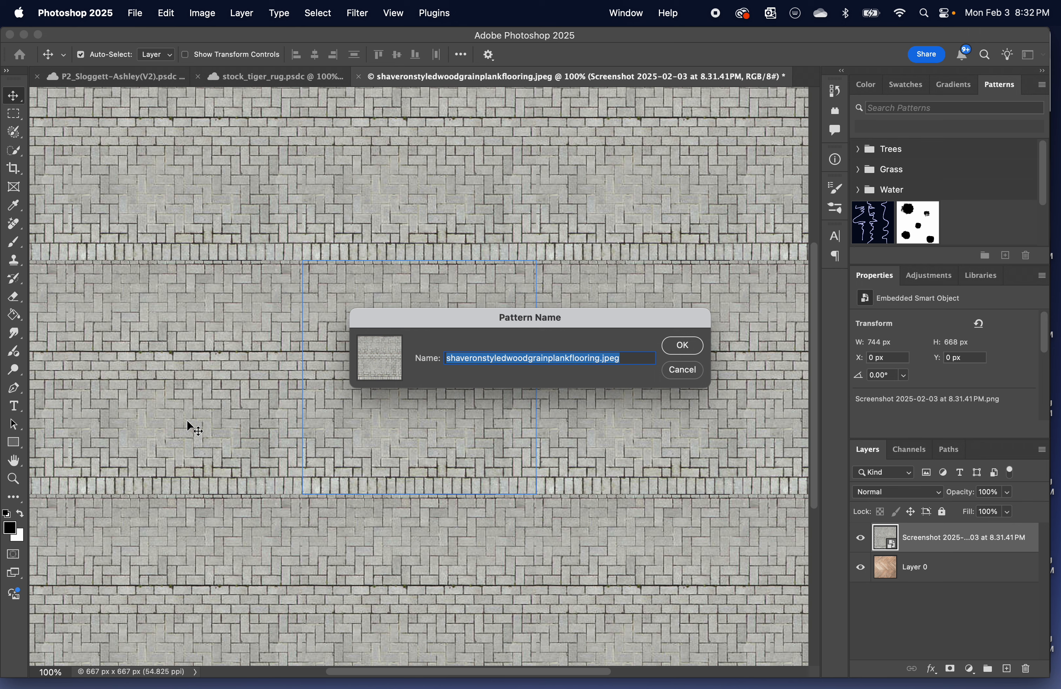
text(Herringbone_stone)
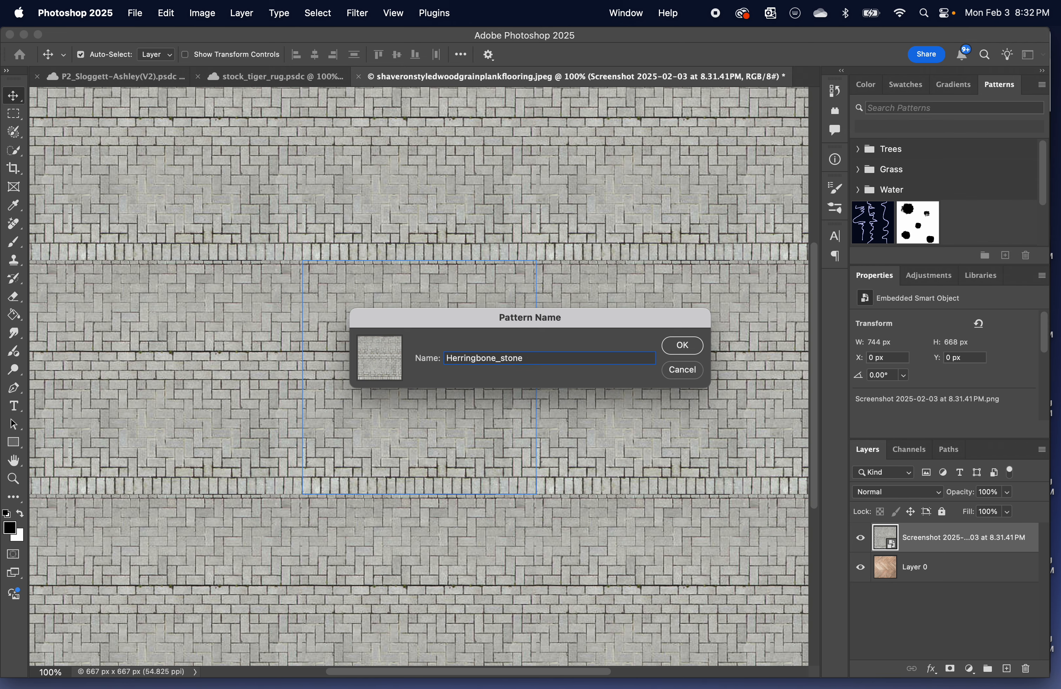
key(Return)
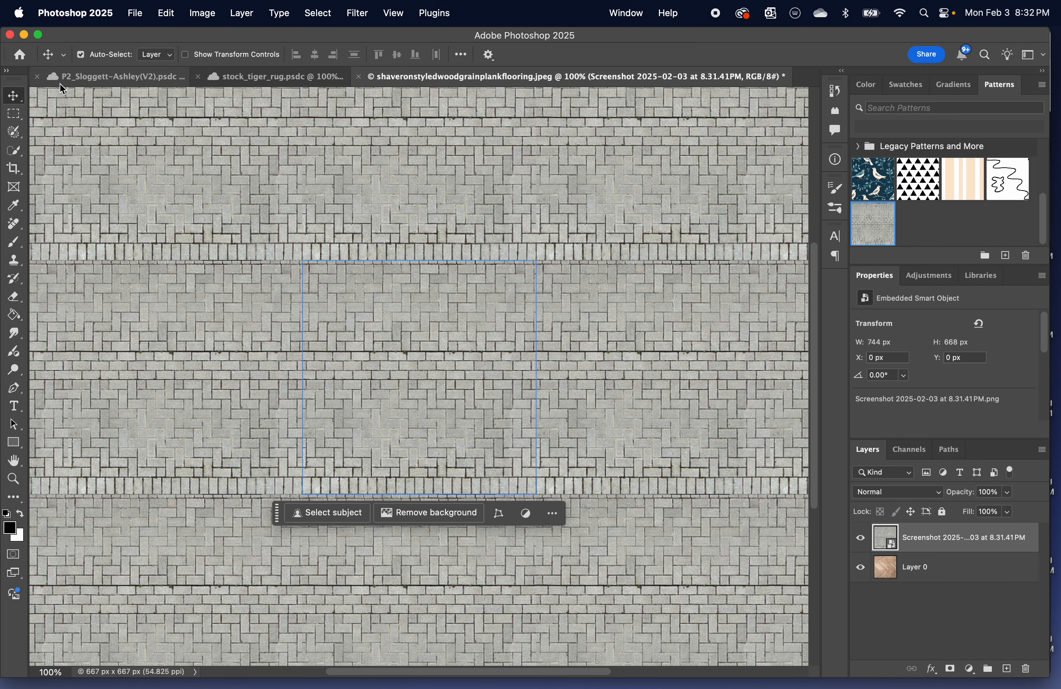
click(93, 80)
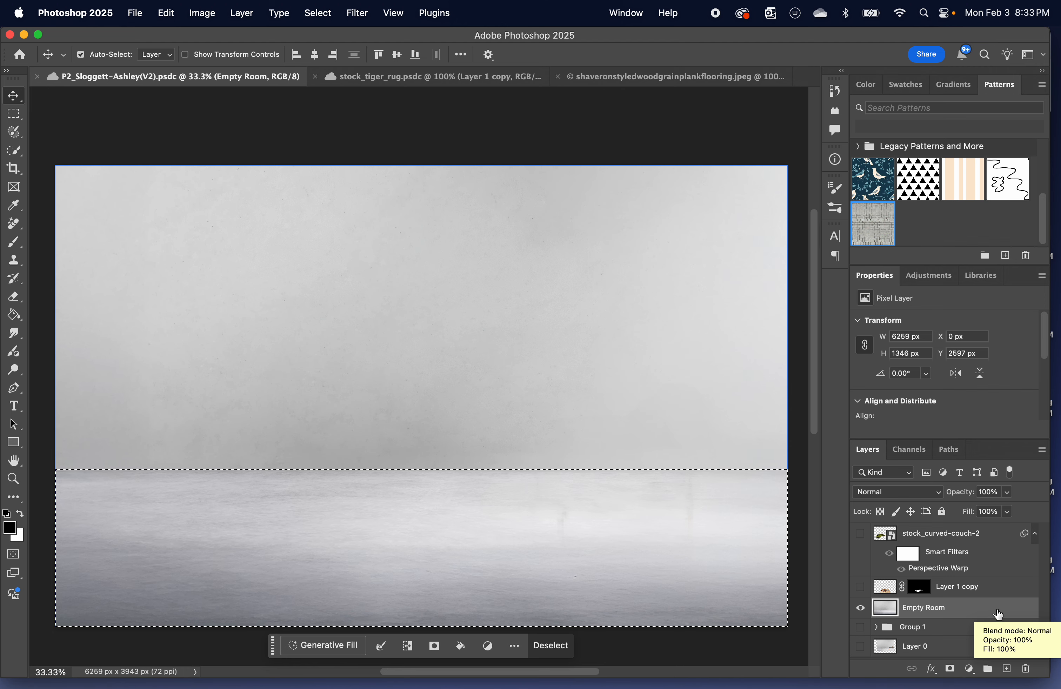
double_click(997, 612)
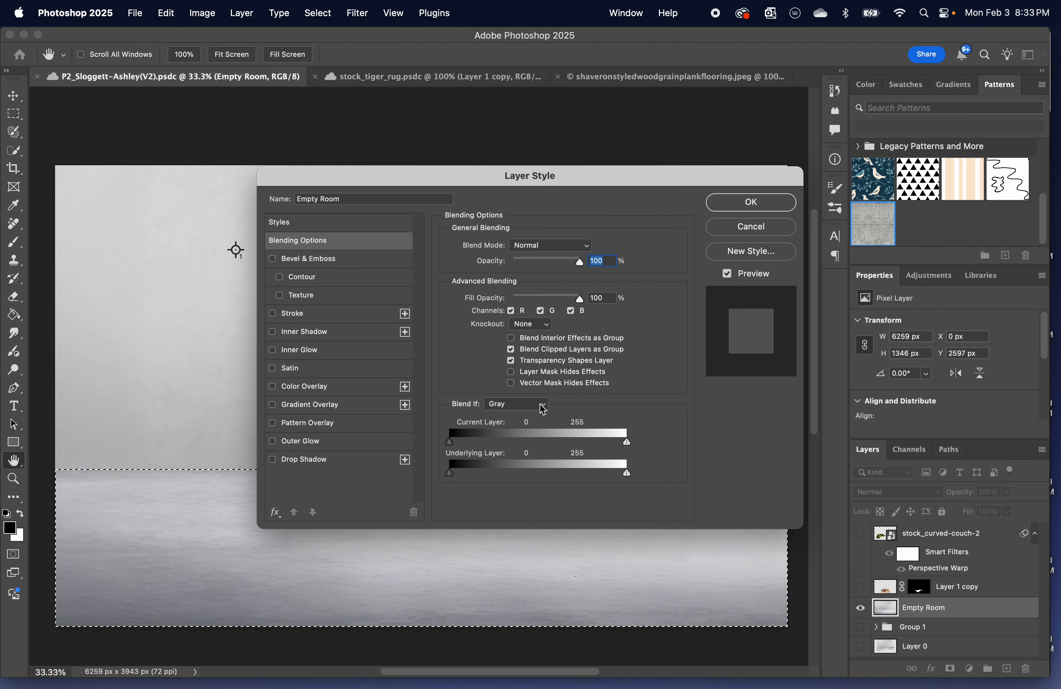
drag(629, 179, 729, 73)
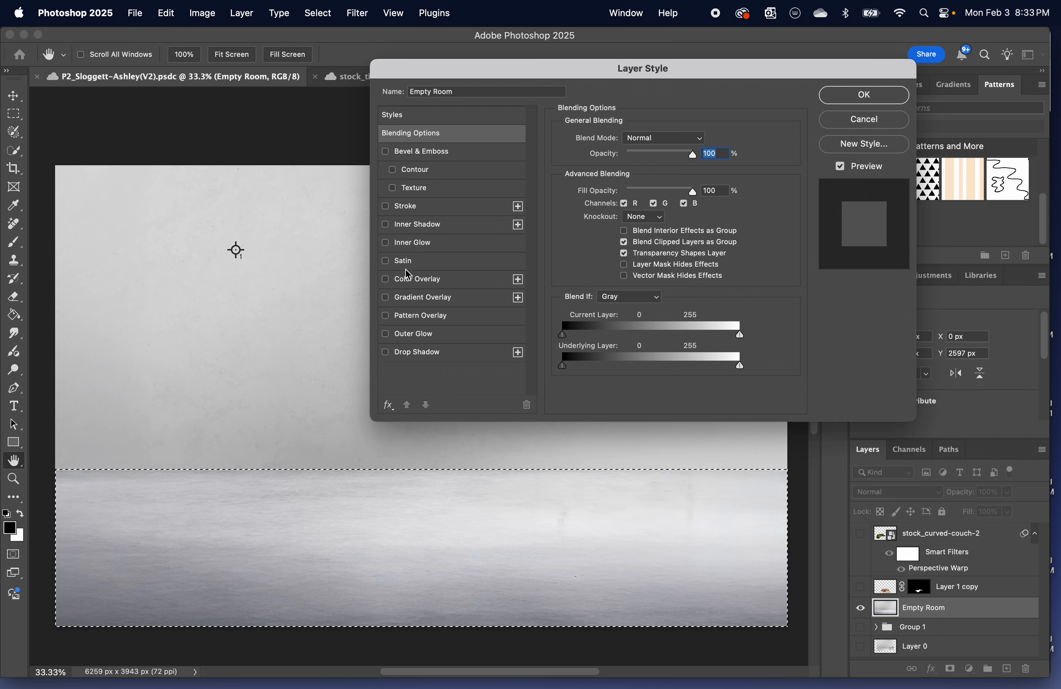
click(386, 317)
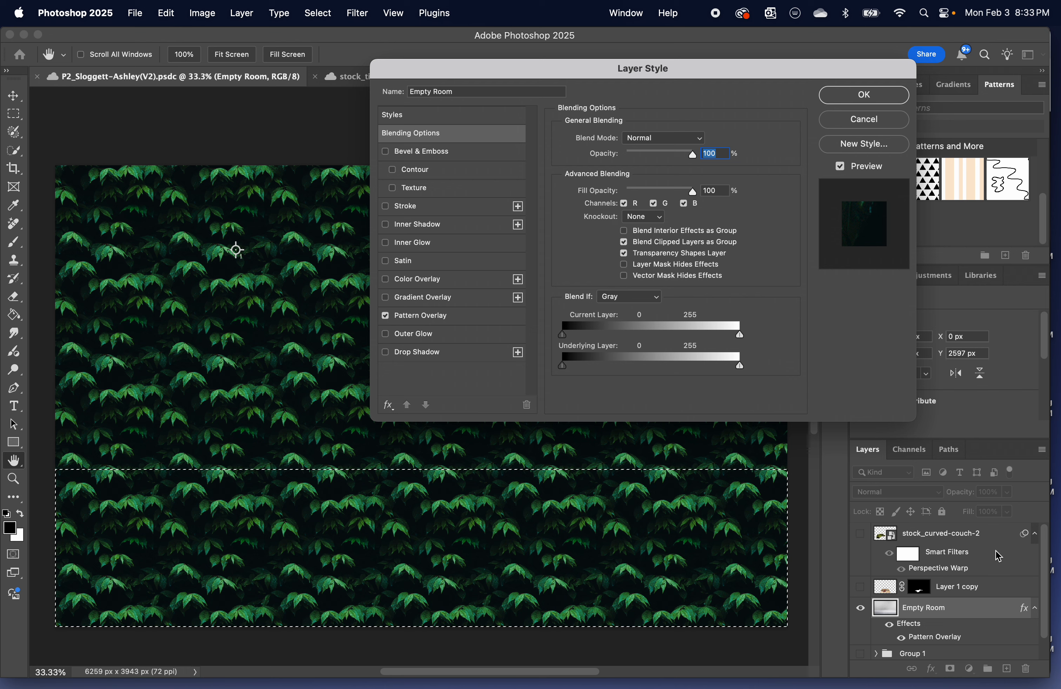
click(881, 122)
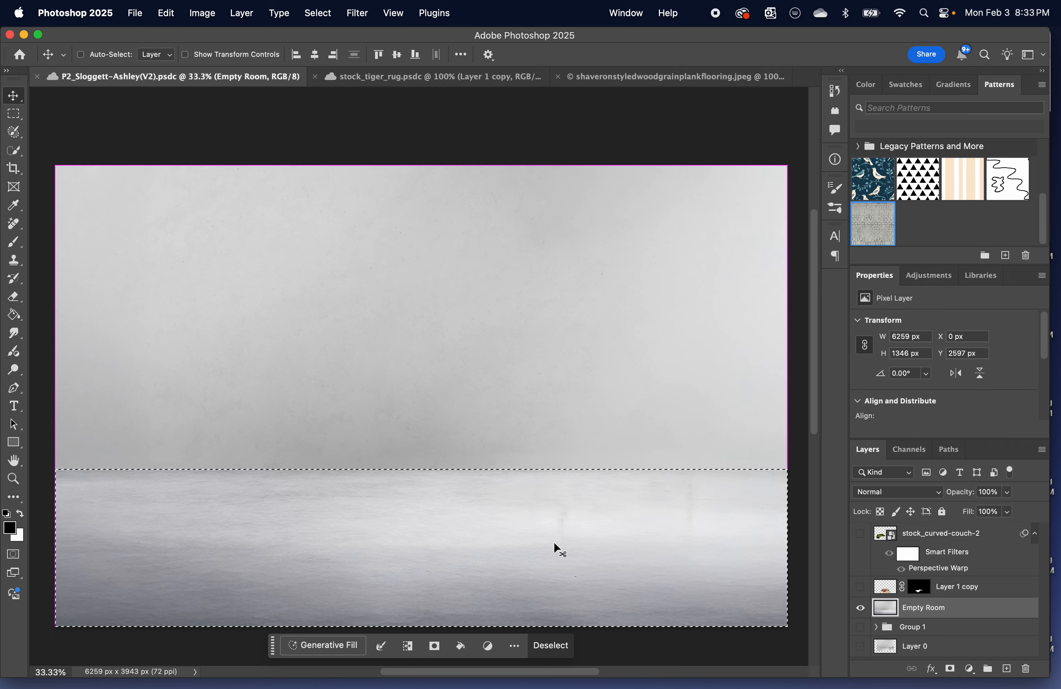
Copy the selected floor area of the Empty Room layer to a new layer and check the copy in isolation.
key(super+j)
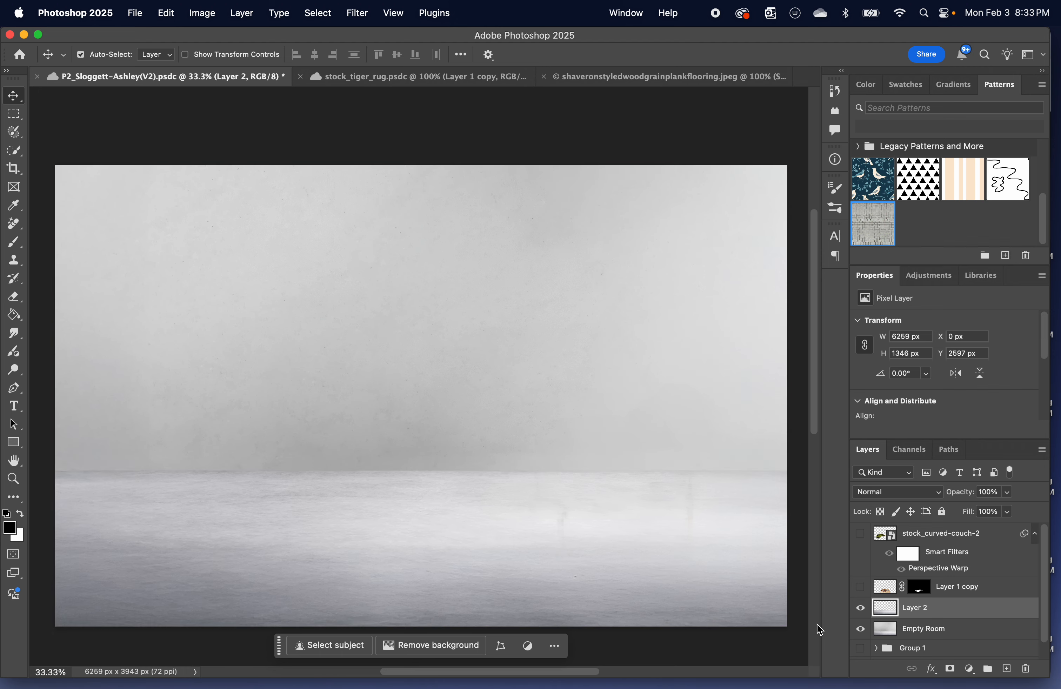
click(860, 628)
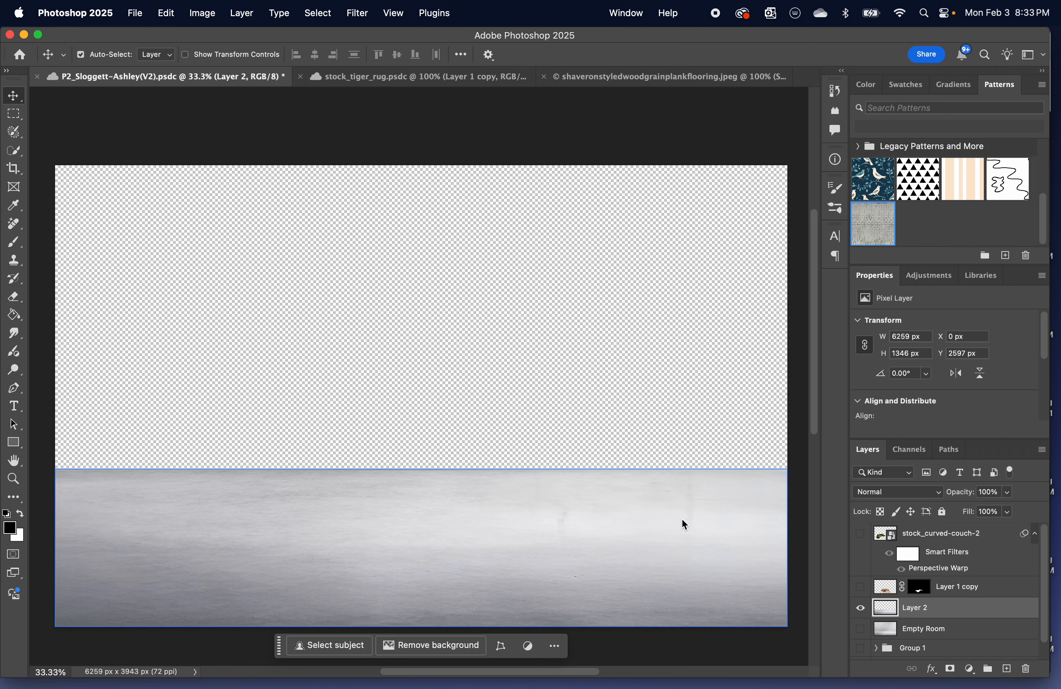
click(859, 630)
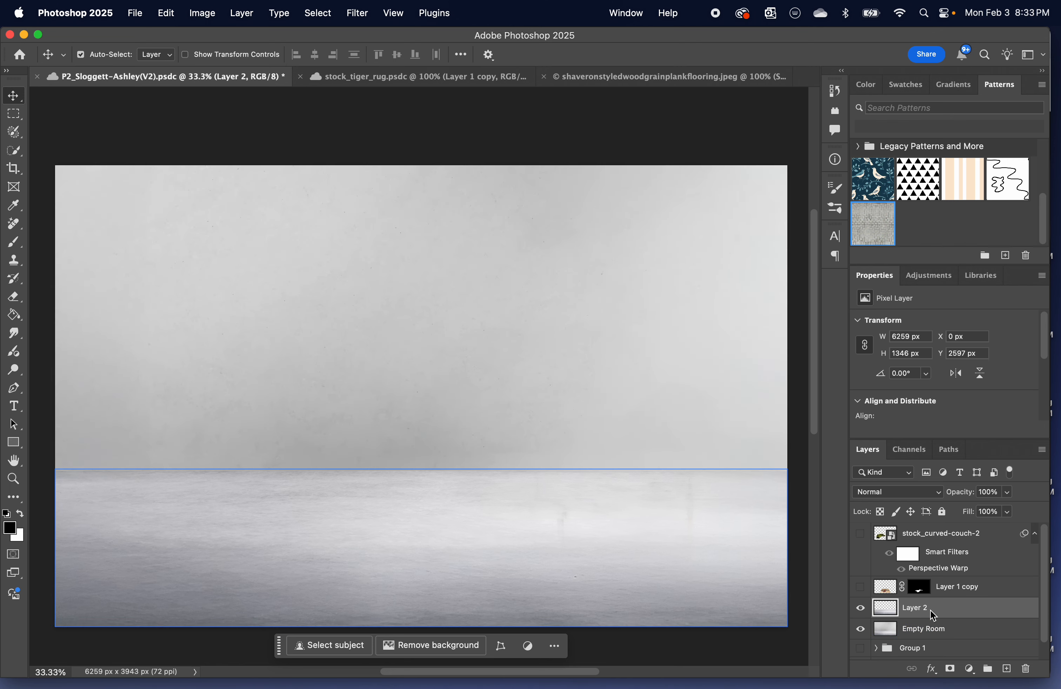
Add a Pattern Overlay to the floor copy on Layer 2 using the new herringbone paver pattern.
double_click(1002, 609)
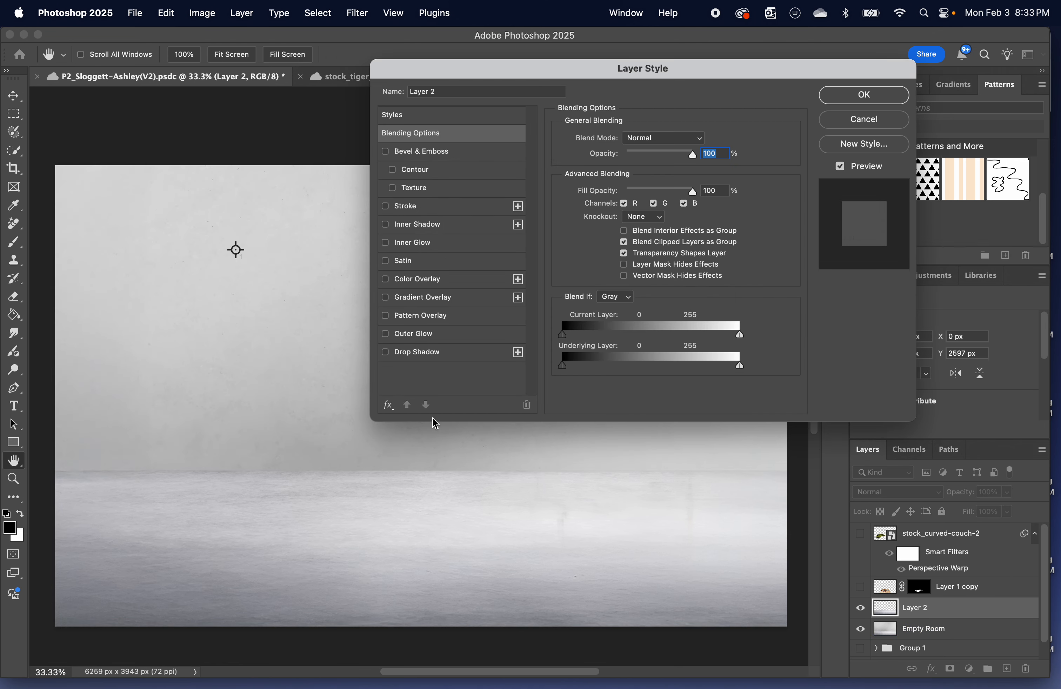
click(415, 318)
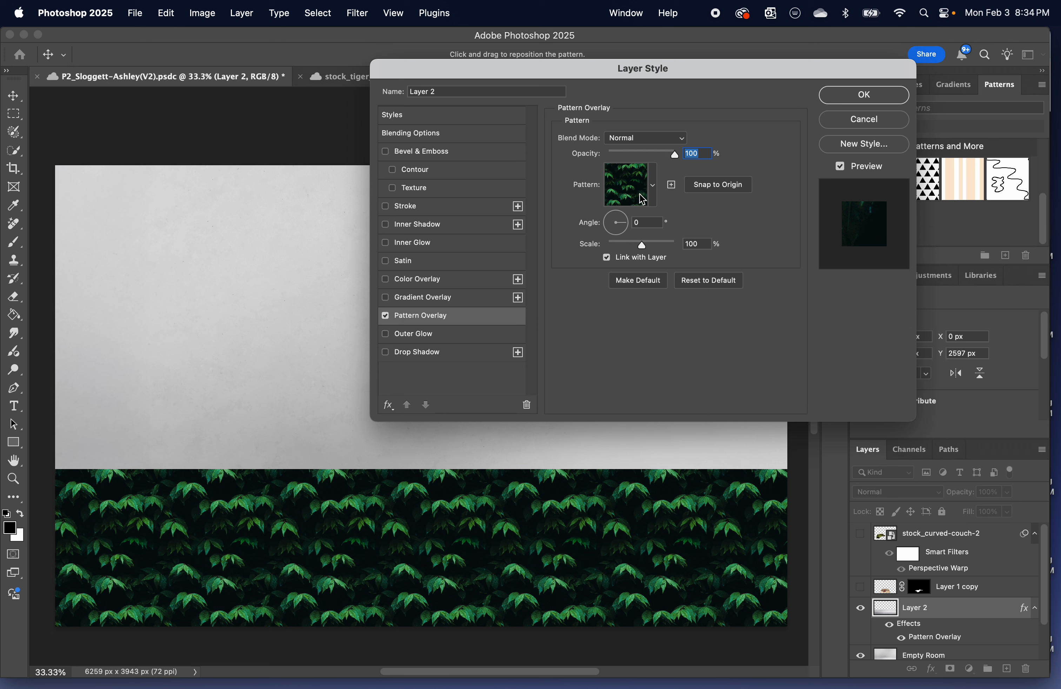
click(652, 187)
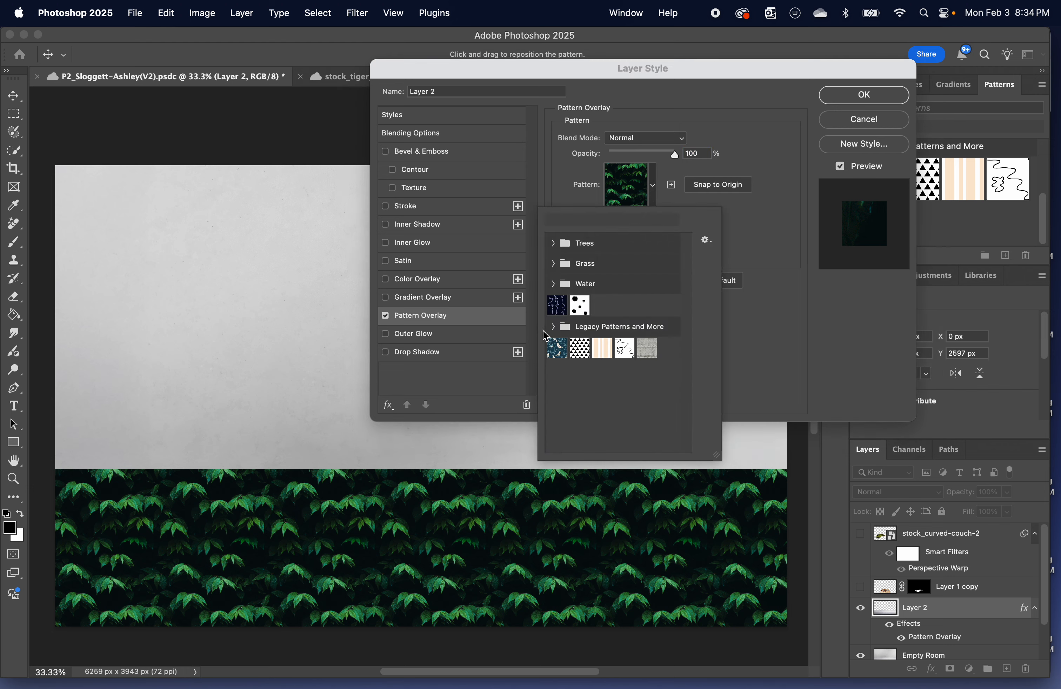
click(652, 354)
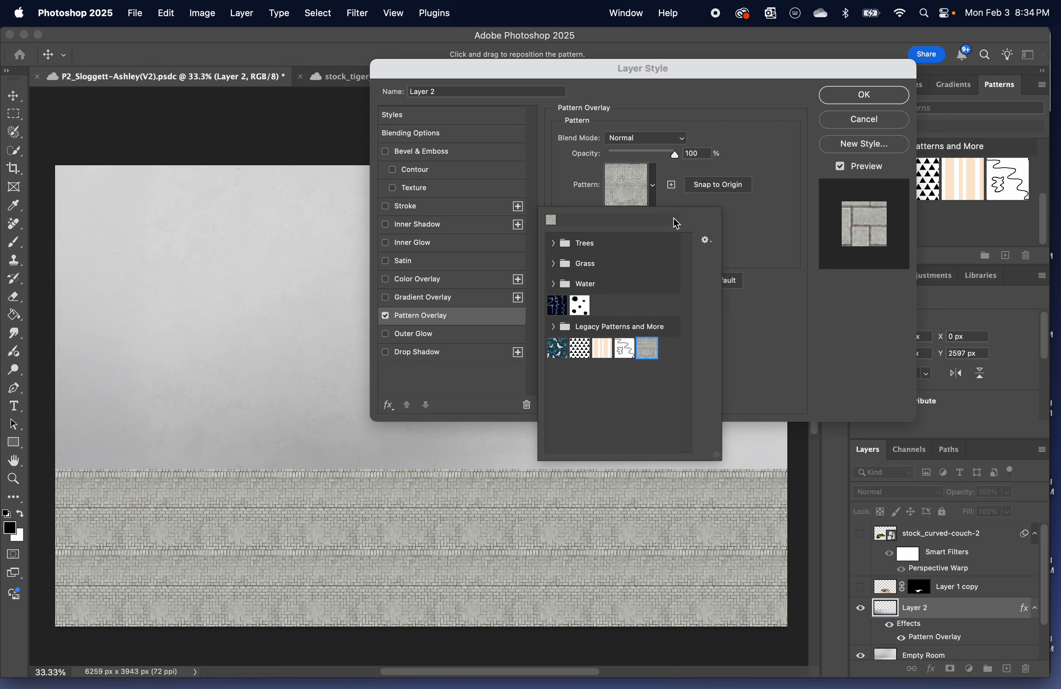
click(760, 222)
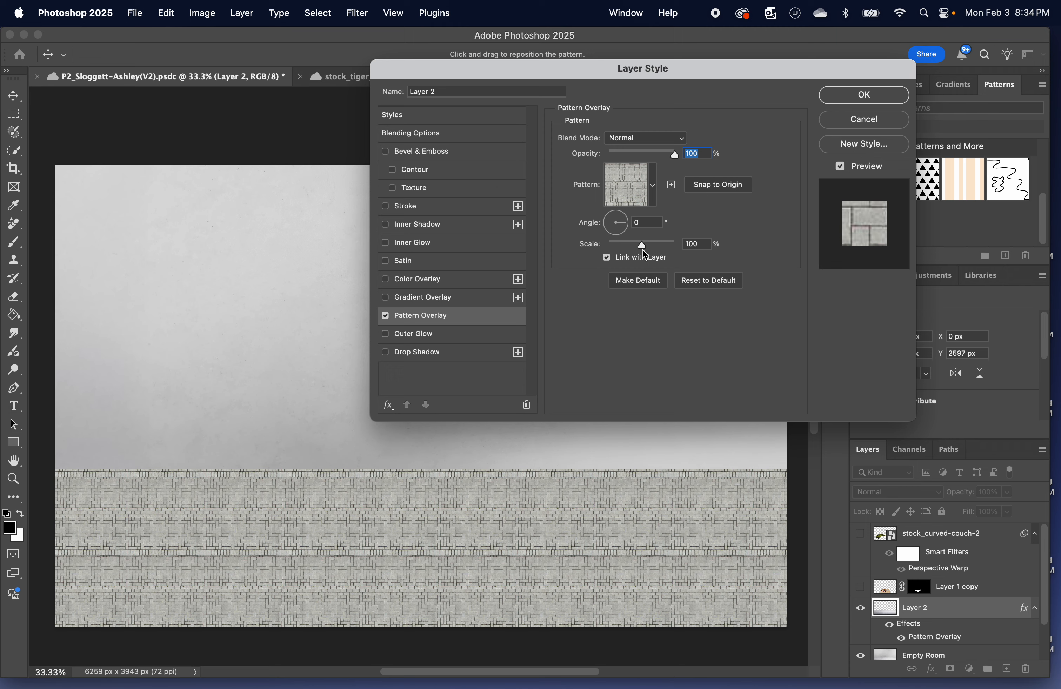
Save the overlay's pattern as a new preset and set the floor overlay's scale to 555% and its angle to 49°.
drag(642, 246, 625, 218)
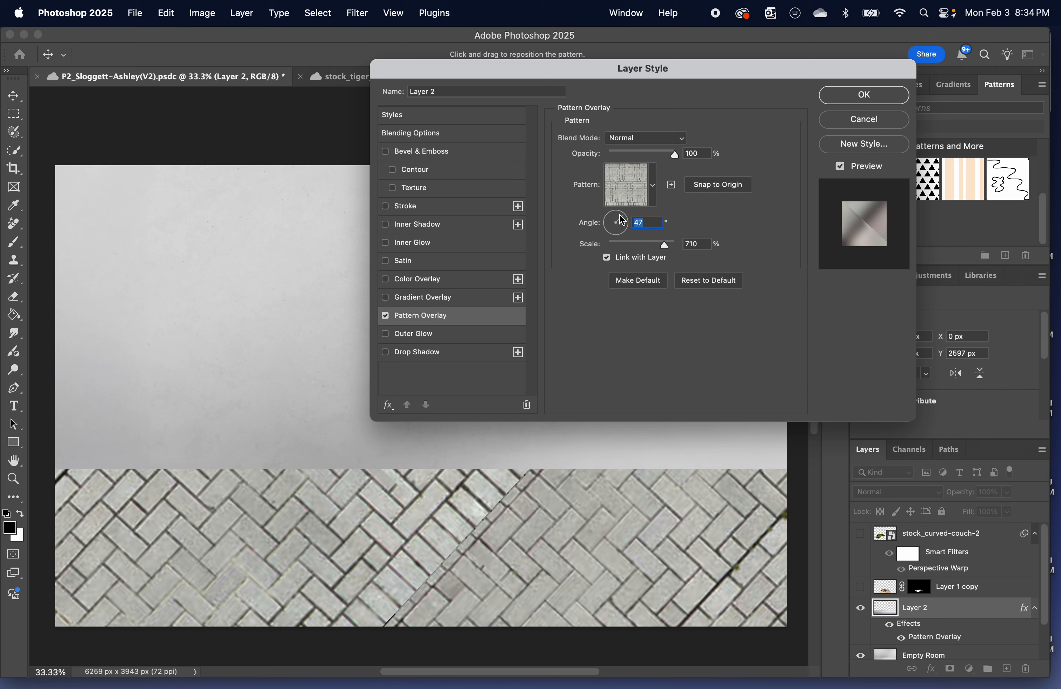
click(672, 186)
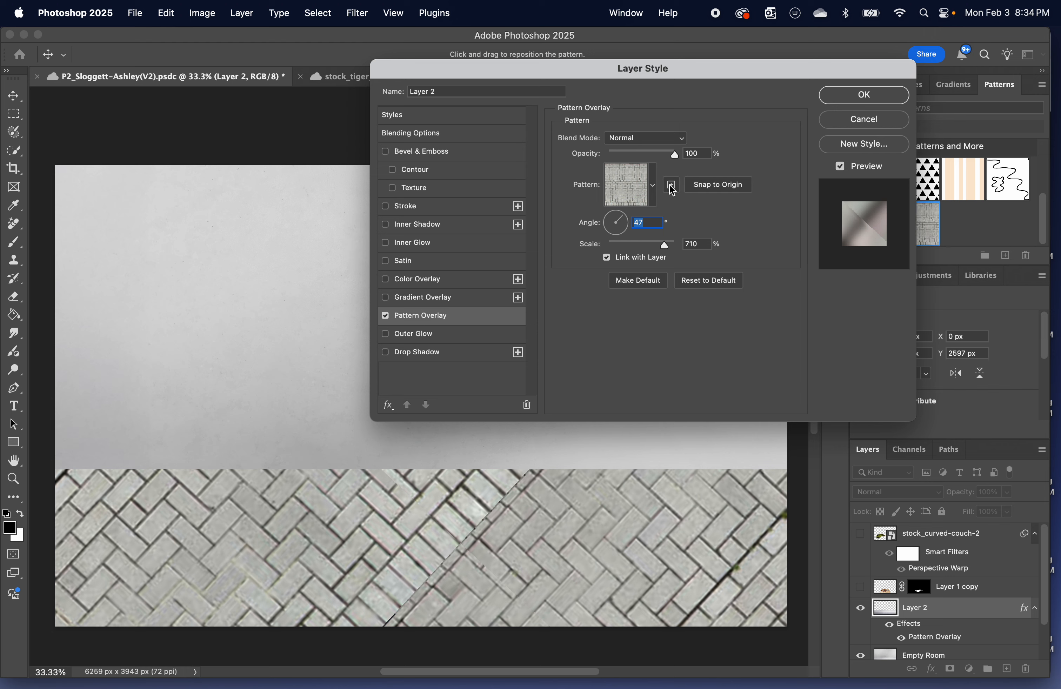
key(super+z)
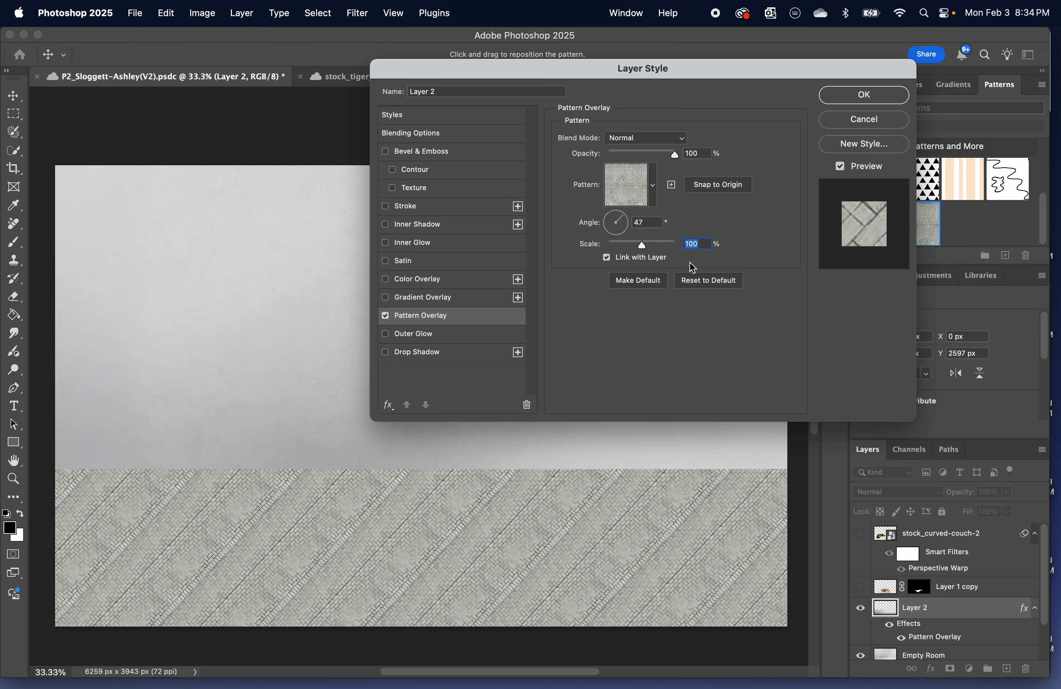
drag(644, 246, 625, 220)
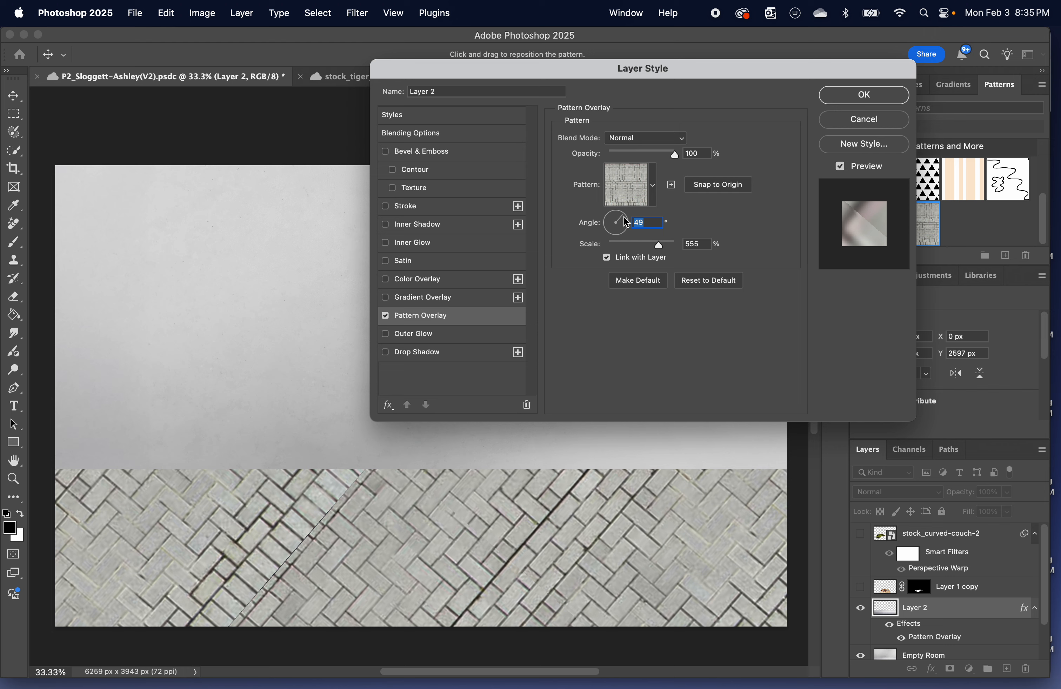
Try an angle of 23° for the floor's pattern overlay and check it across the canvas.
drag(626, 223, 628, 225)
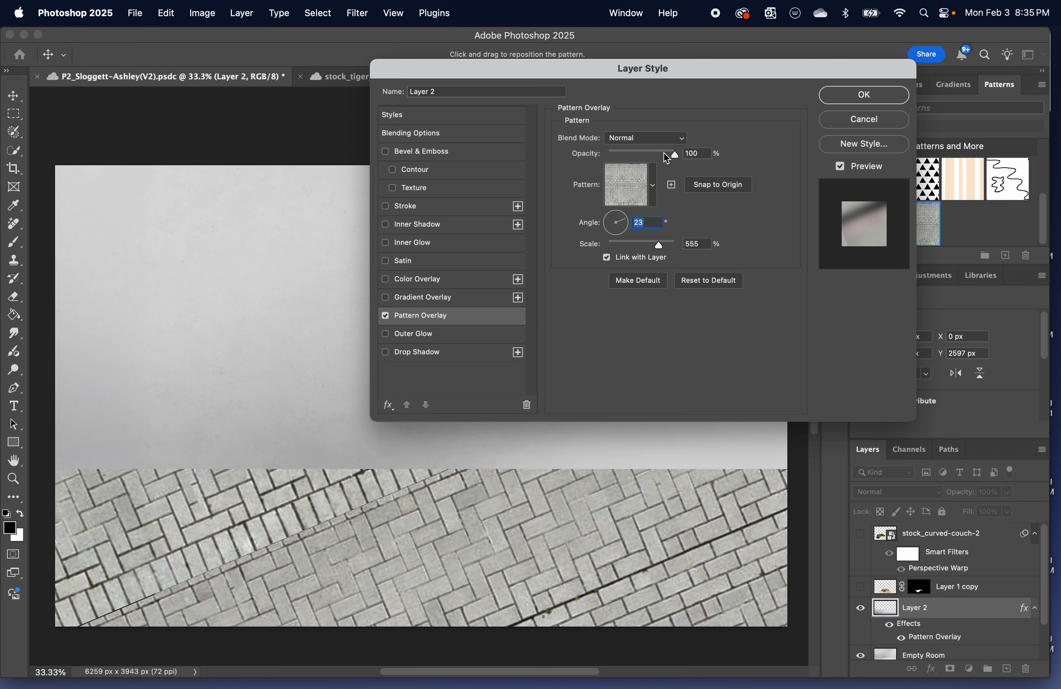
click(679, 156)
scroll(678, 157, up, 10)
scroll(679, 156, right, 7)
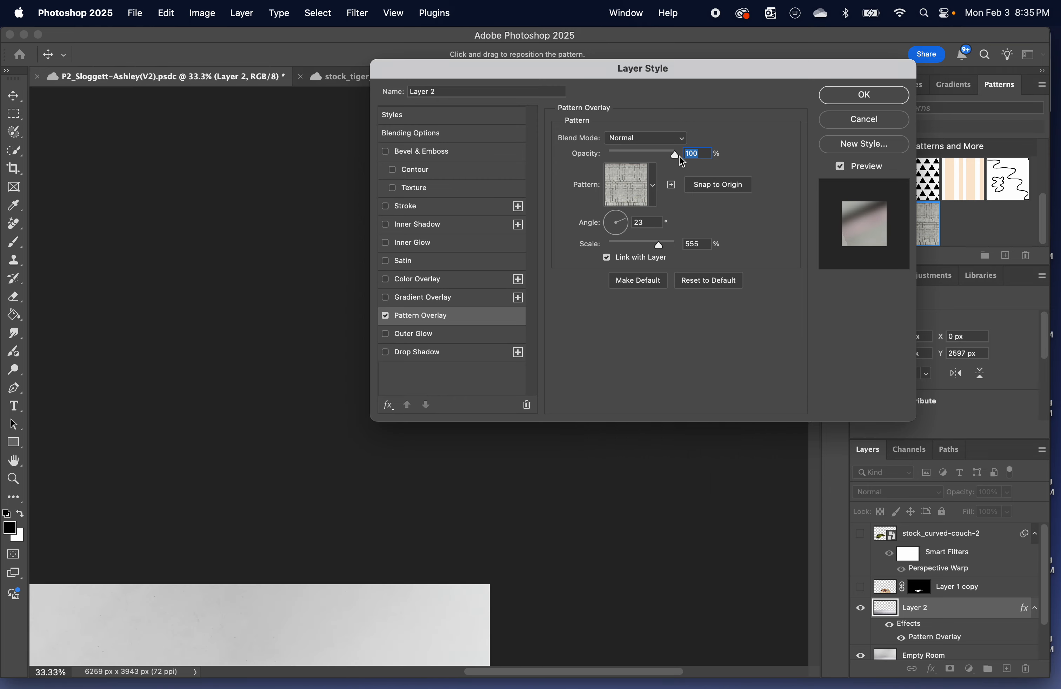
scroll(314, 380, down, 3)
scroll(314, 381, left, 5)
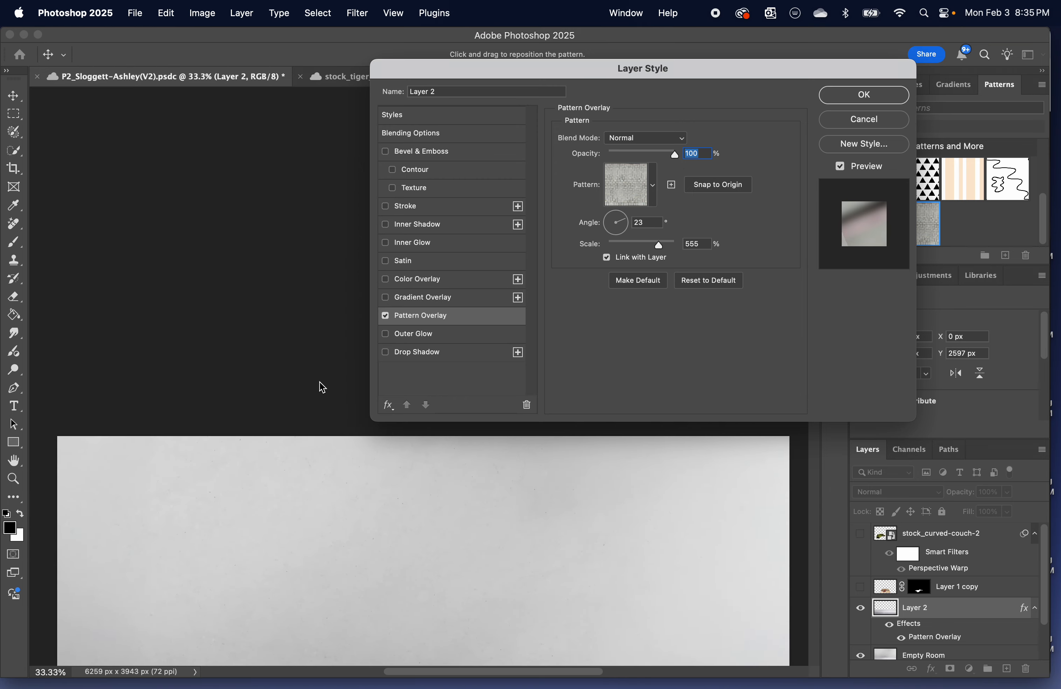
scroll(321, 384, down, 10)
scroll(326, 388, down, 2)
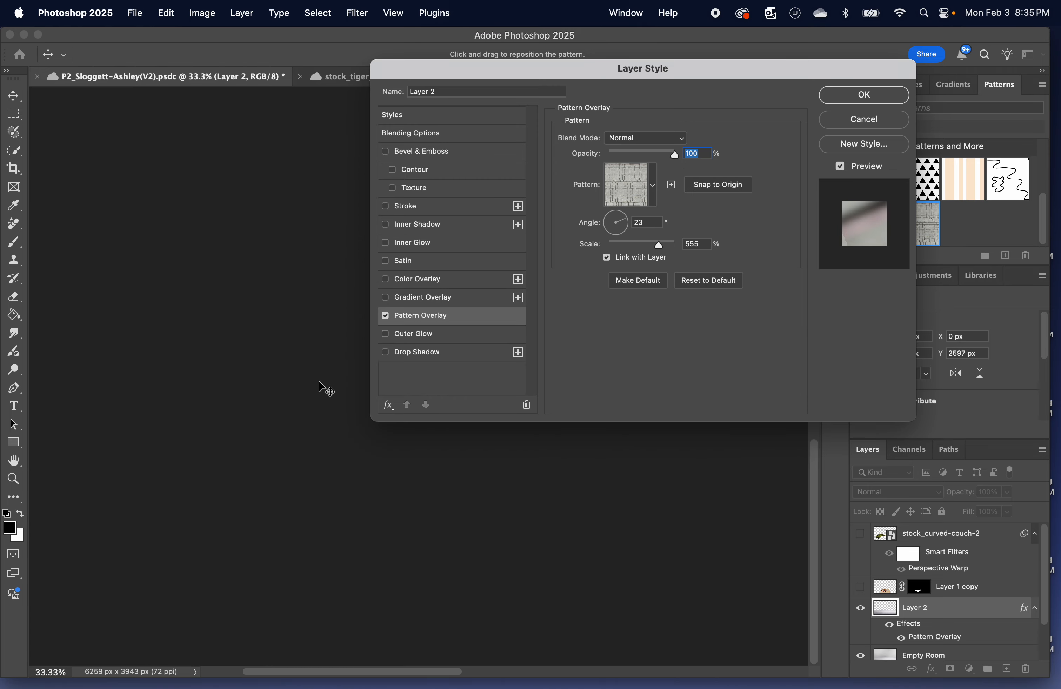
scroll(326, 388, right, 10)
scroll(327, 388, up, 4)
scroll(327, 389, up, 3)
scroll(327, 388, right, 1)
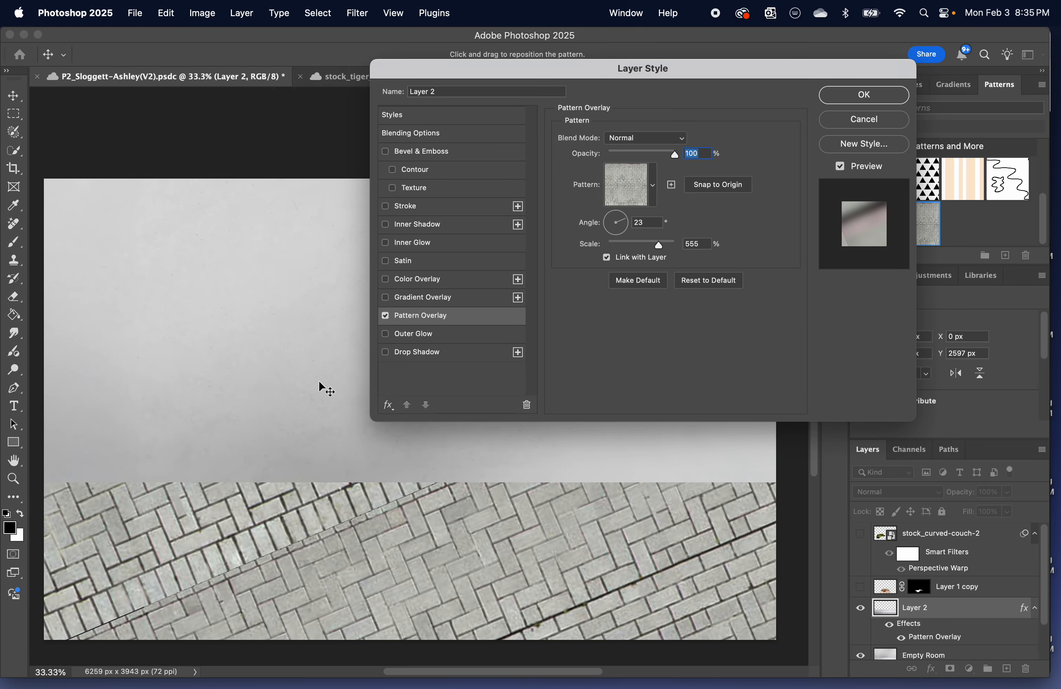
Set the floor pattern overlay's angle to 0° and unlink the pattern from the layer.
click(628, 220)
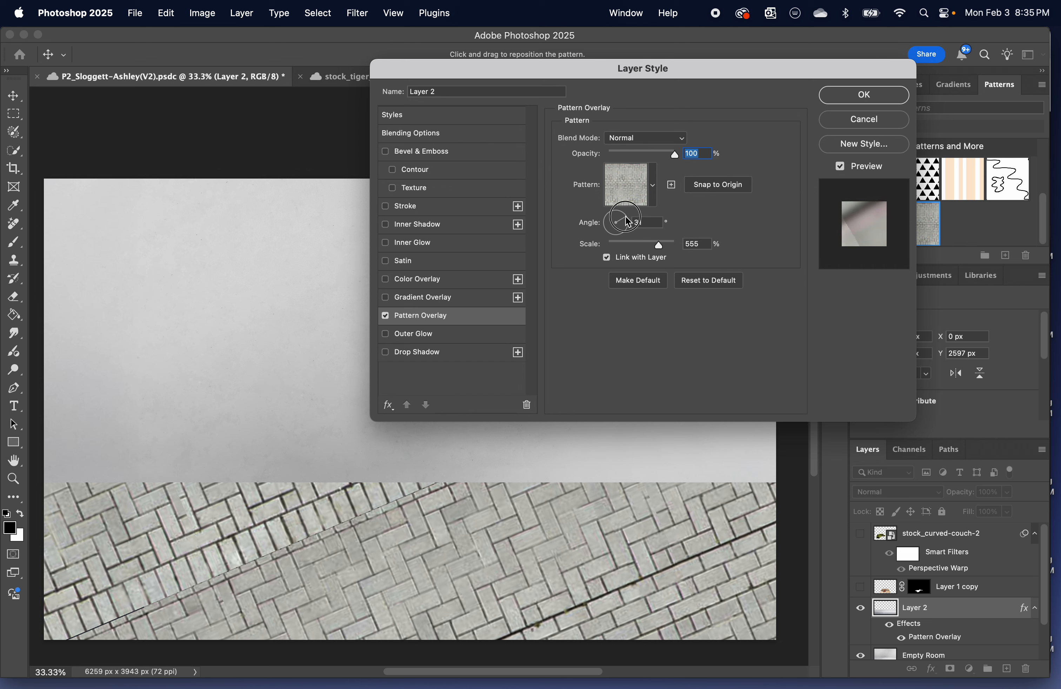
drag(628, 220, 628, 228)
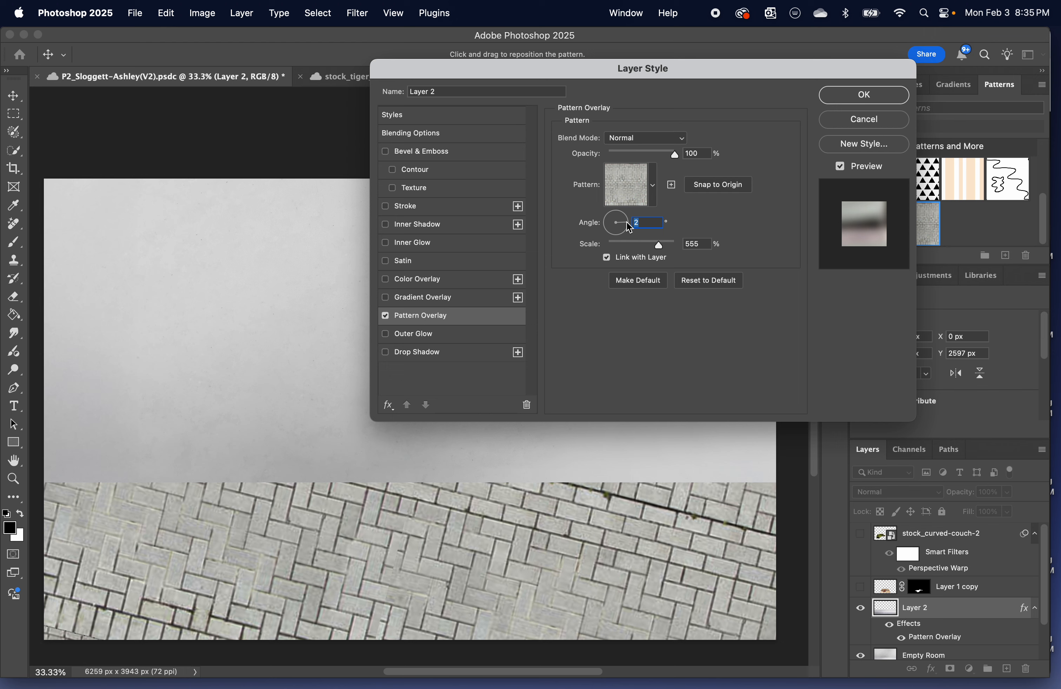
click(629, 228)
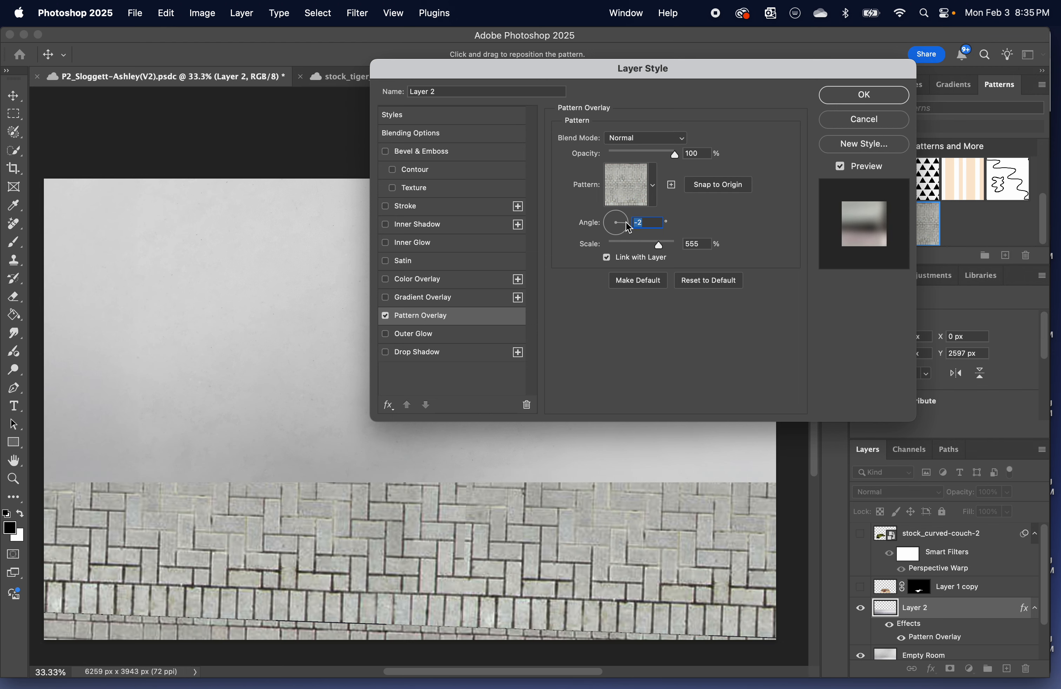
text(0)
key(Tab)
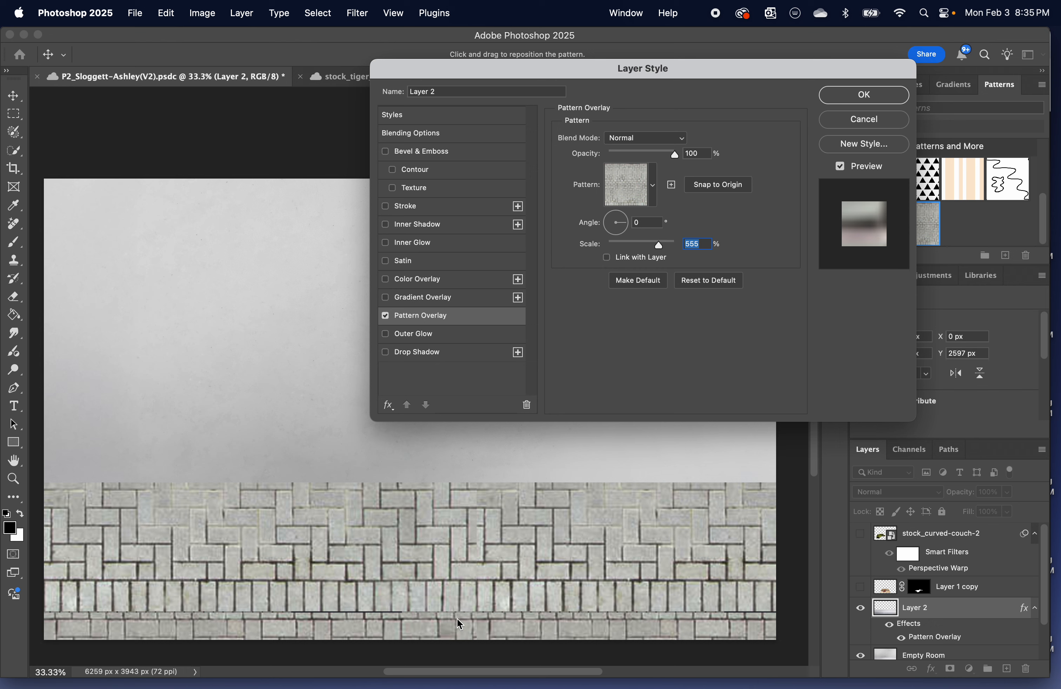
Shift the paver pattern so its seam falls below the floor's lower edge, apply the style and save the document.
drag(411, 540, 424, 434)
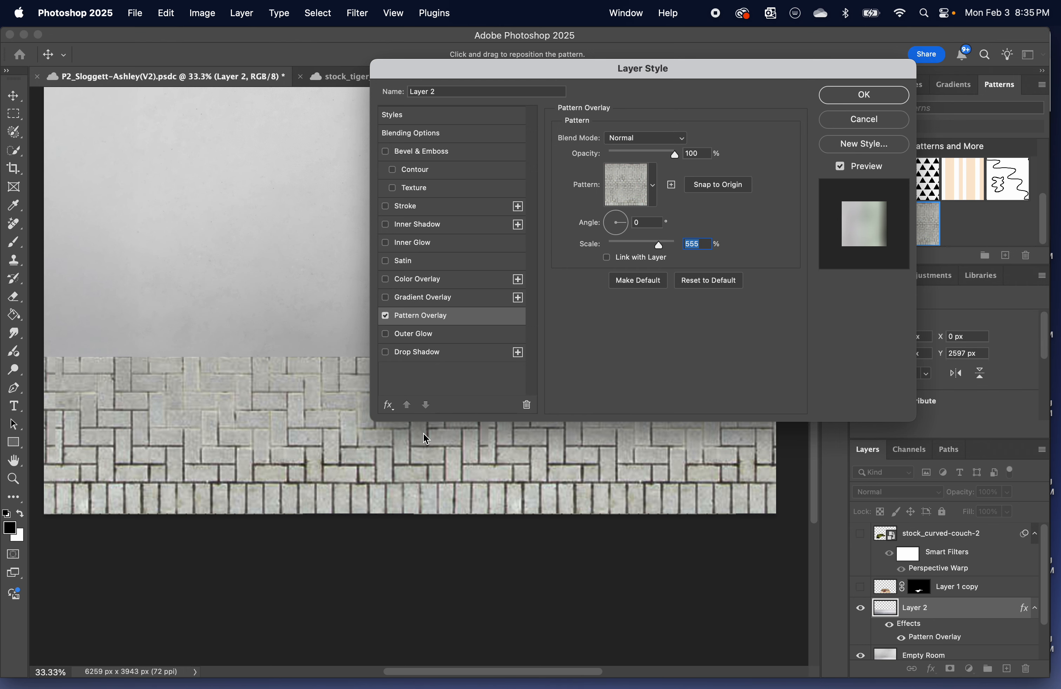
click(870, 100)
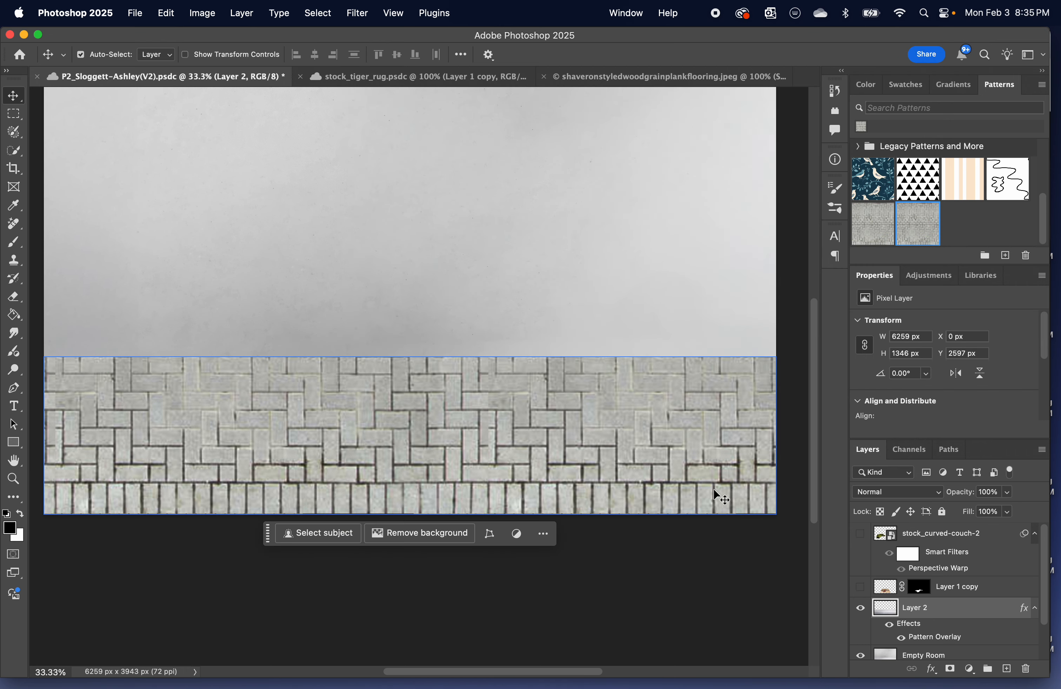
key(super+s)
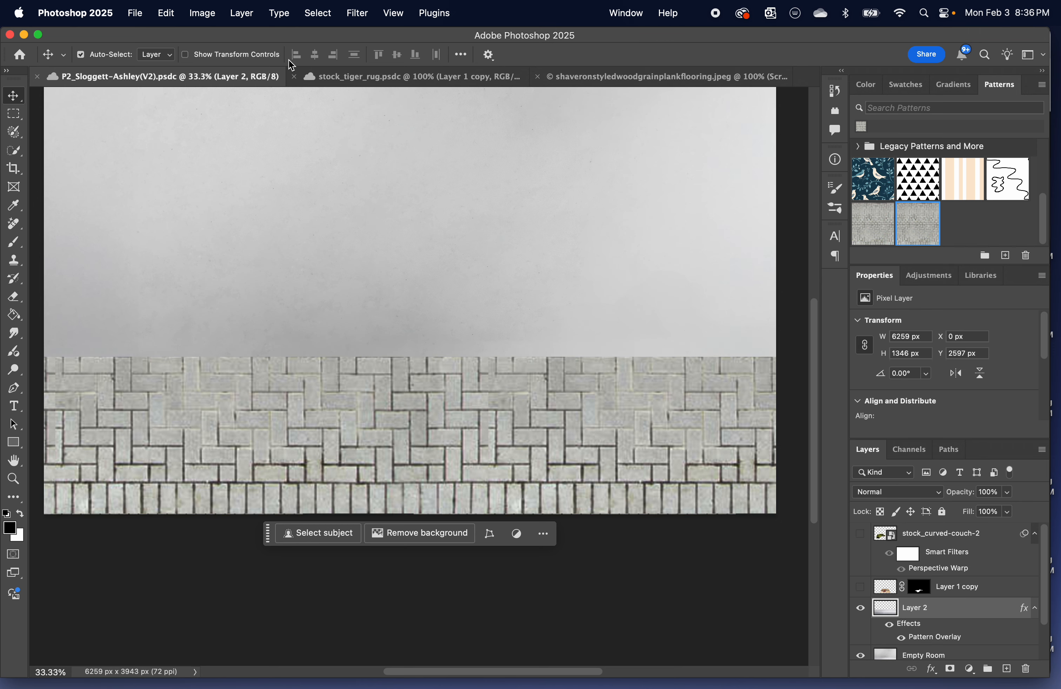
Try widening the lower edge of Layer 2 to about 10469 px with a Perspective transform, and undo it.
click(167, 13)
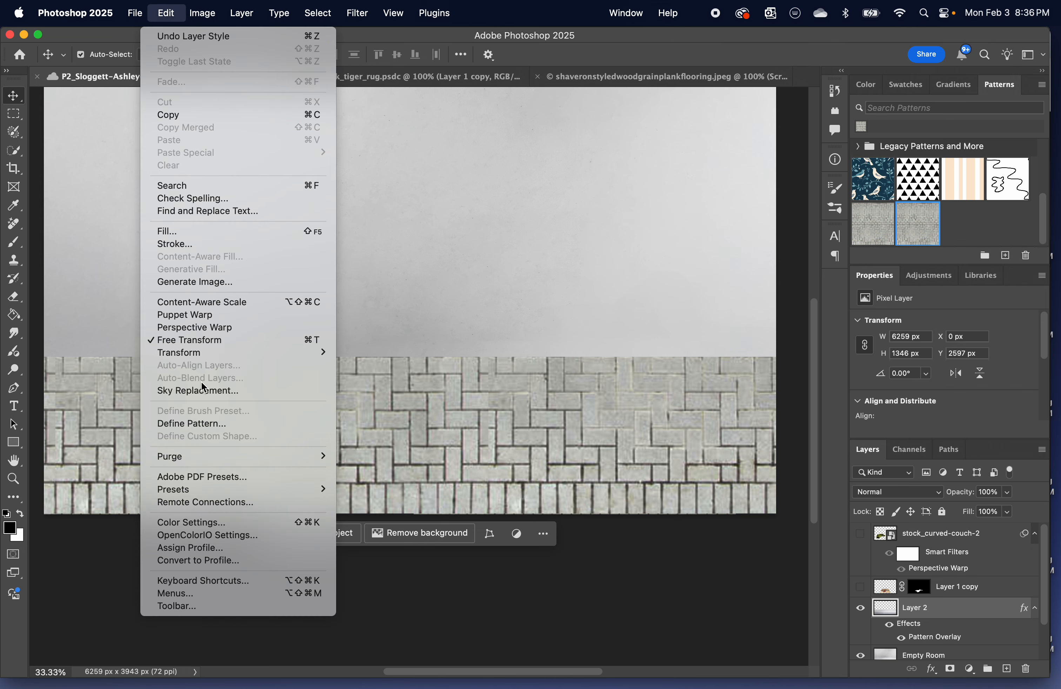
mouse_move(174, 355)
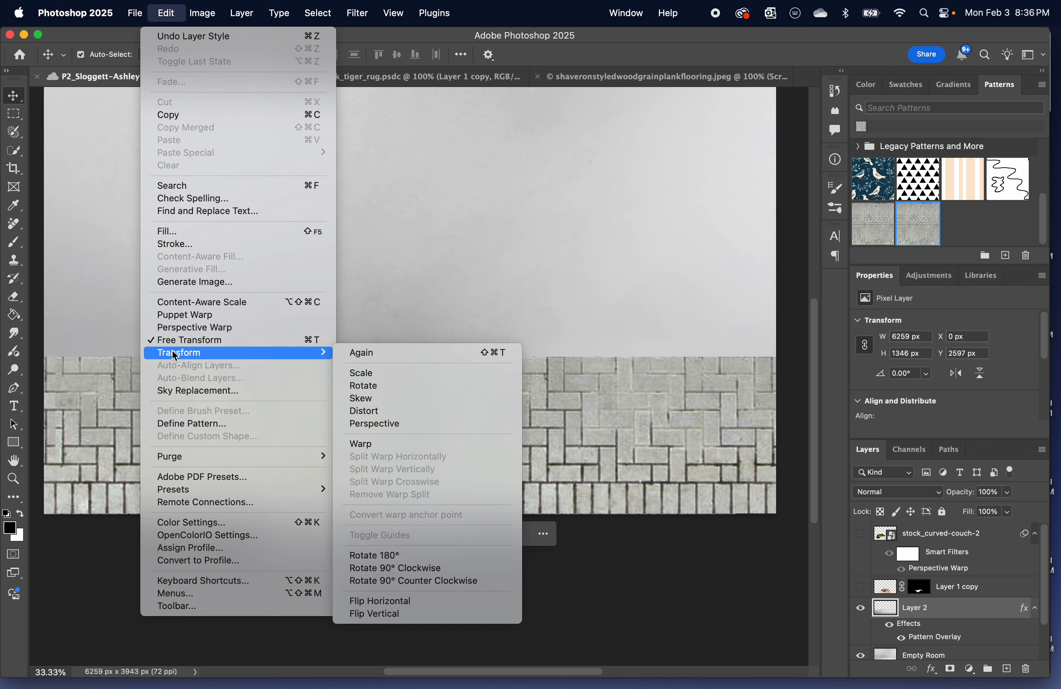
click(365, 423)
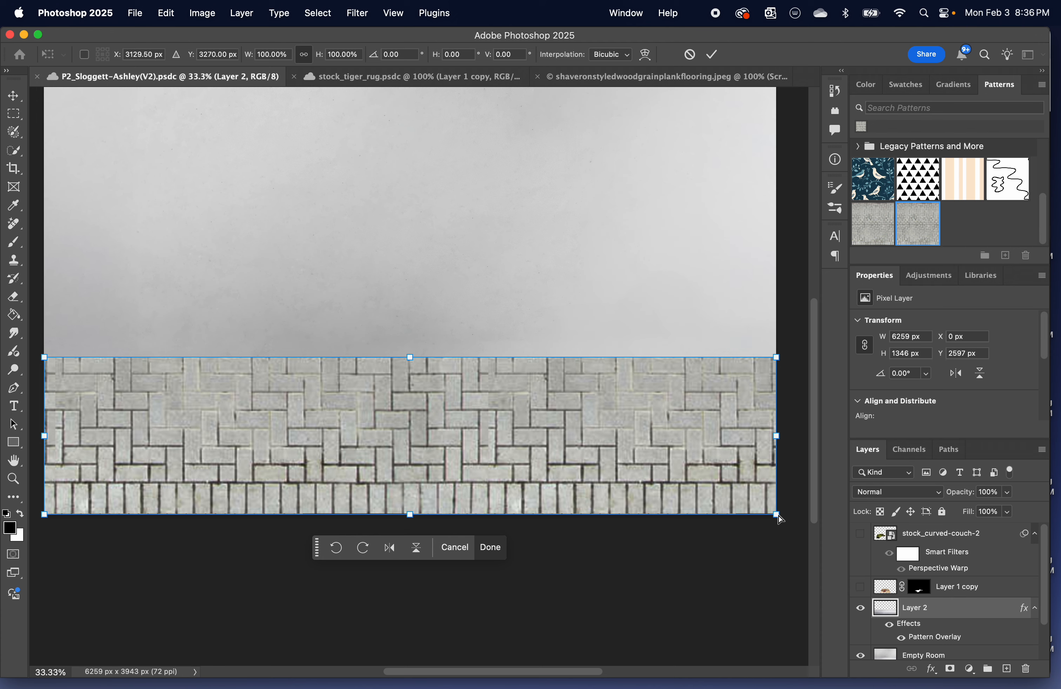
drag(778, 518, 836, 541)
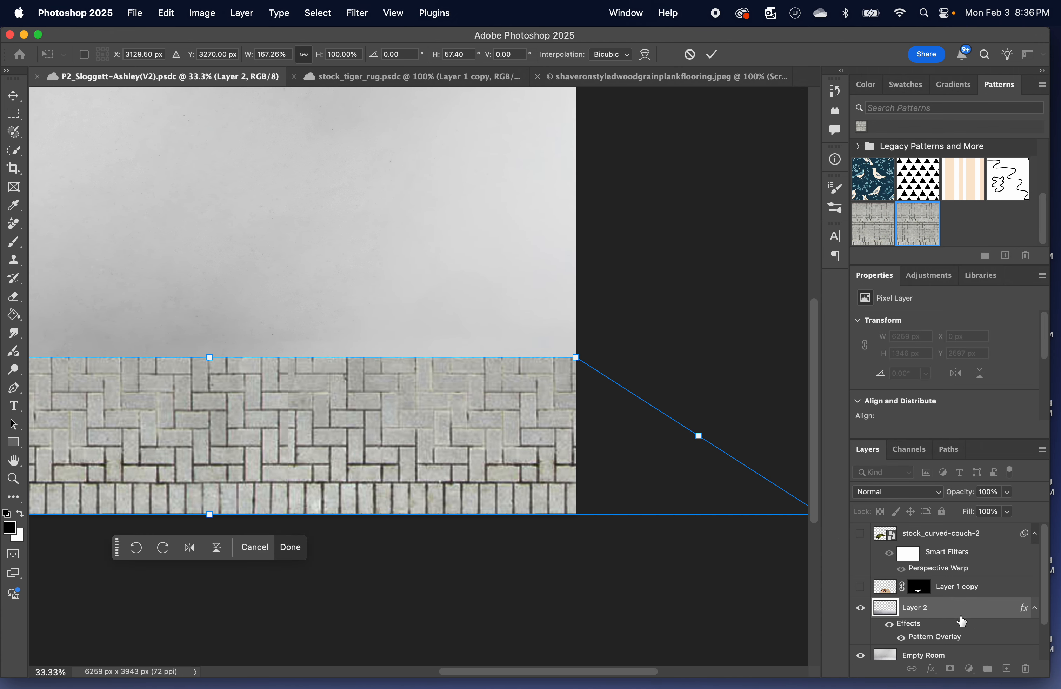
key(Return)
scroll(957, 616, down, 1)
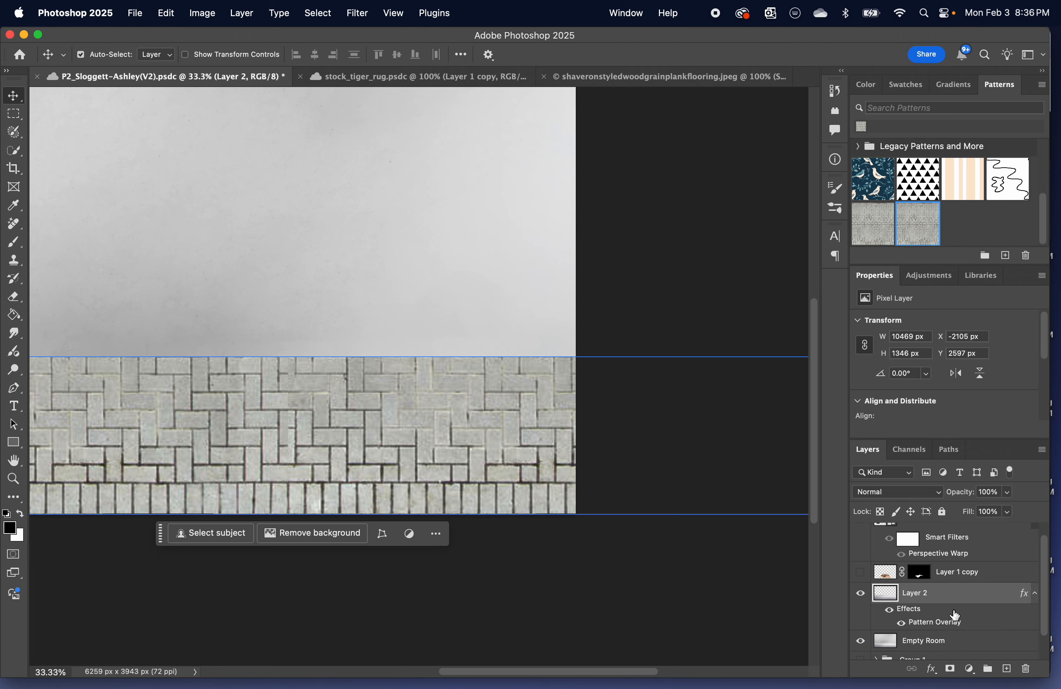
key(super+z)
scroll(577, 584, left, 6)
scroll(577, 585, right, 2)
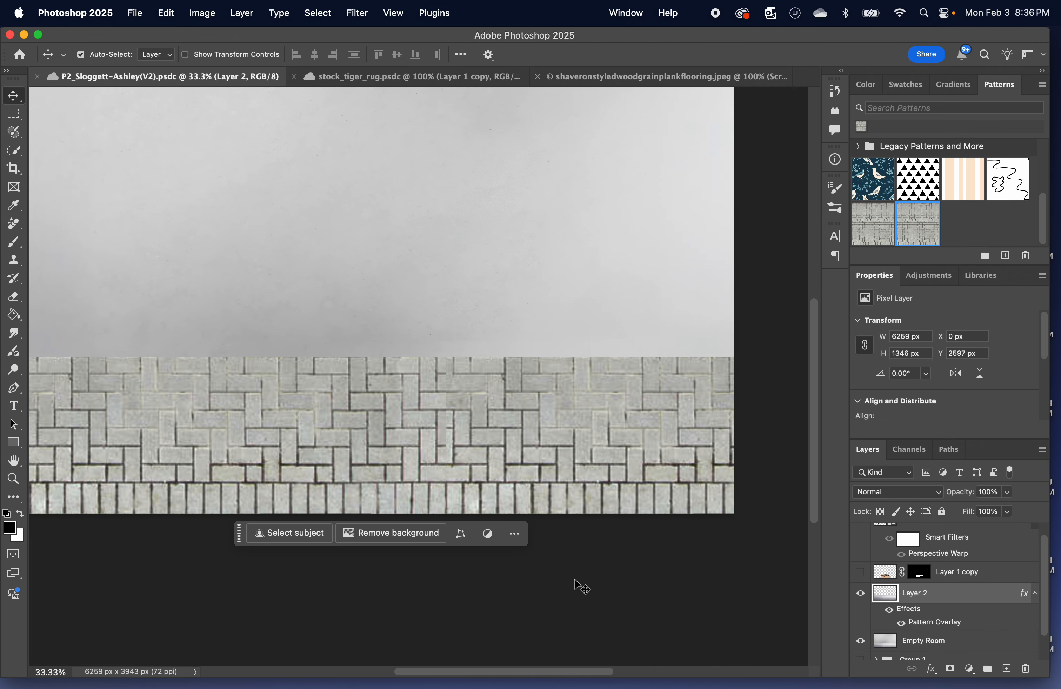
scroll(577, 585, left, 2)
scroll(581, 586, right, 1)
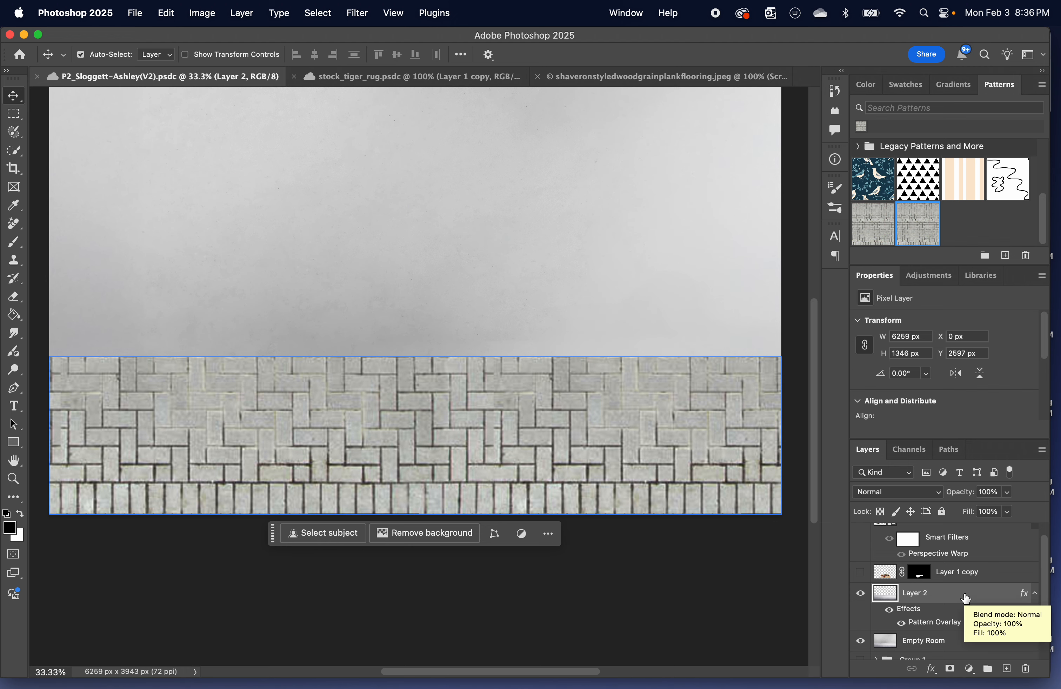
Duplicate Layer 2 and rasterize the layer style of the copy.
key(super+j)
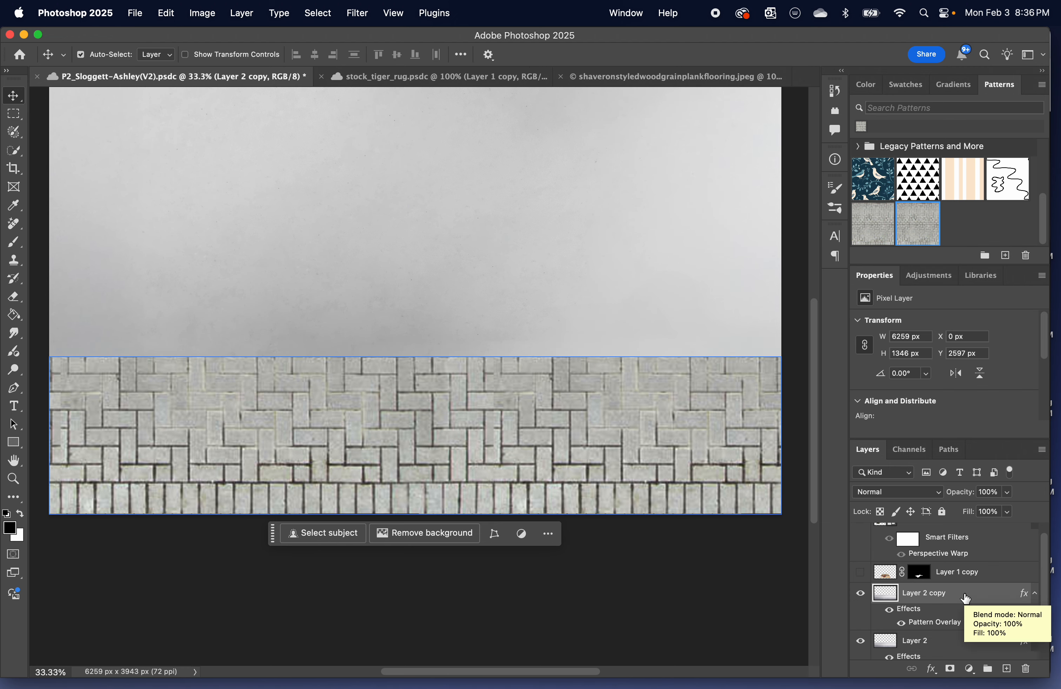
right_click(963, 593)
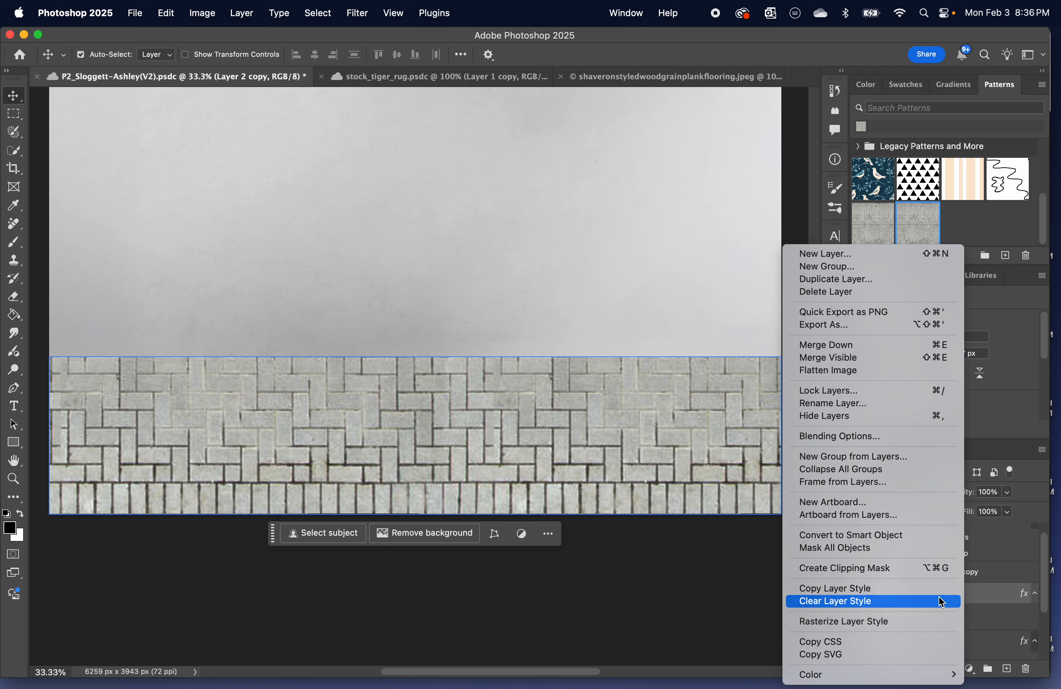
click(853, 622)
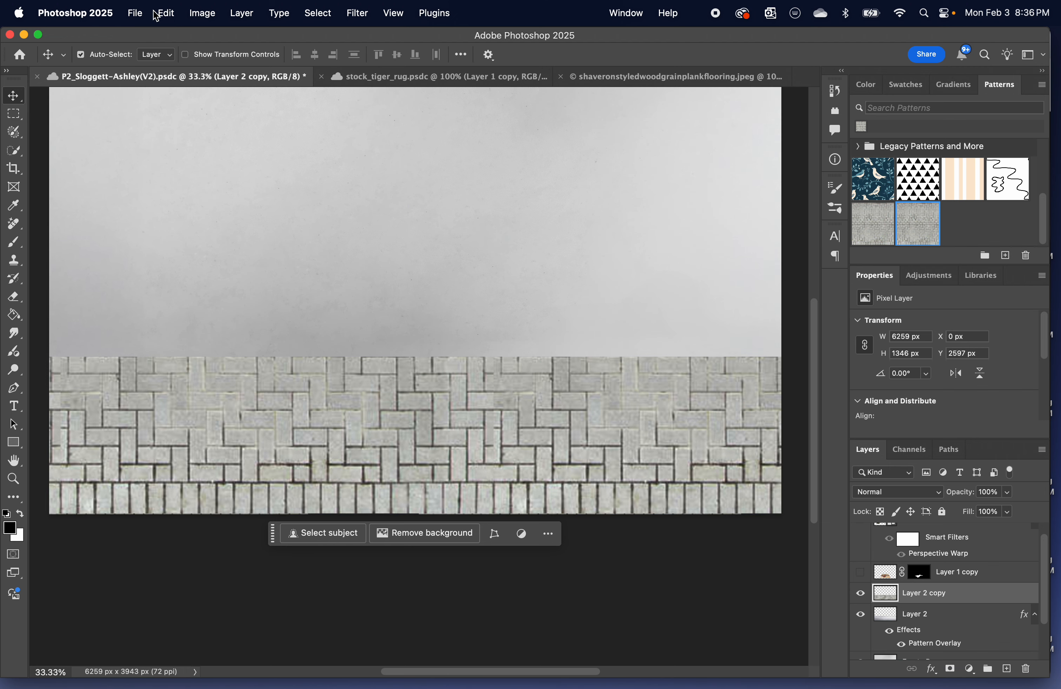
Apply a Perspective transform to Layer 2 copy, widening its lower edge to about 11817 px so the pavers recede.
click(171, 16)
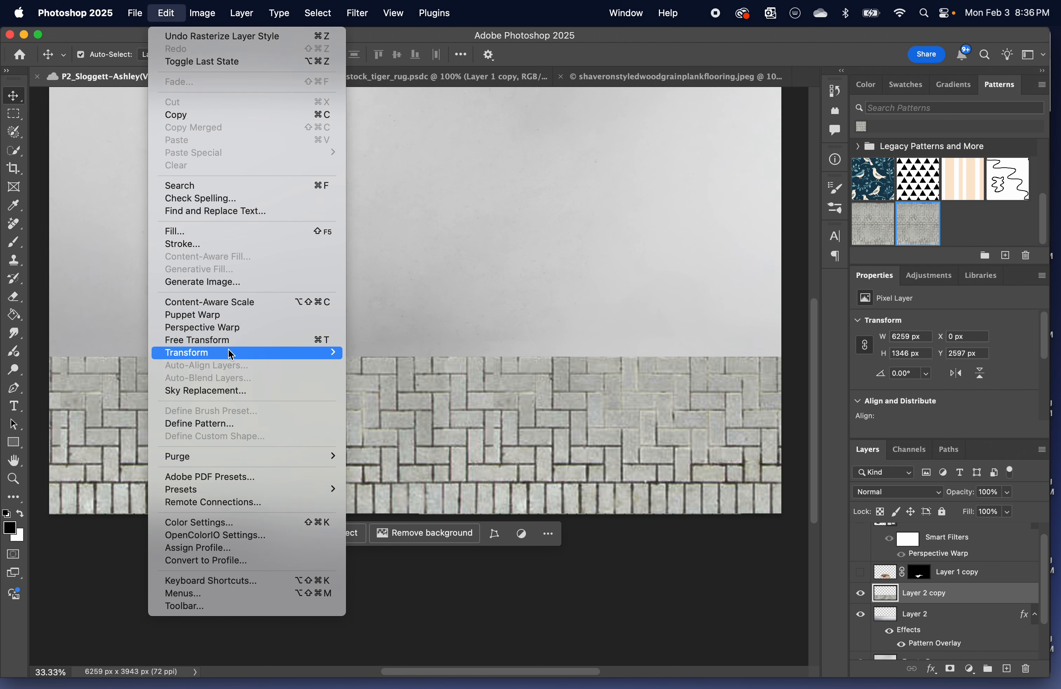
mouse_move(230, 352)
click(423, 422)
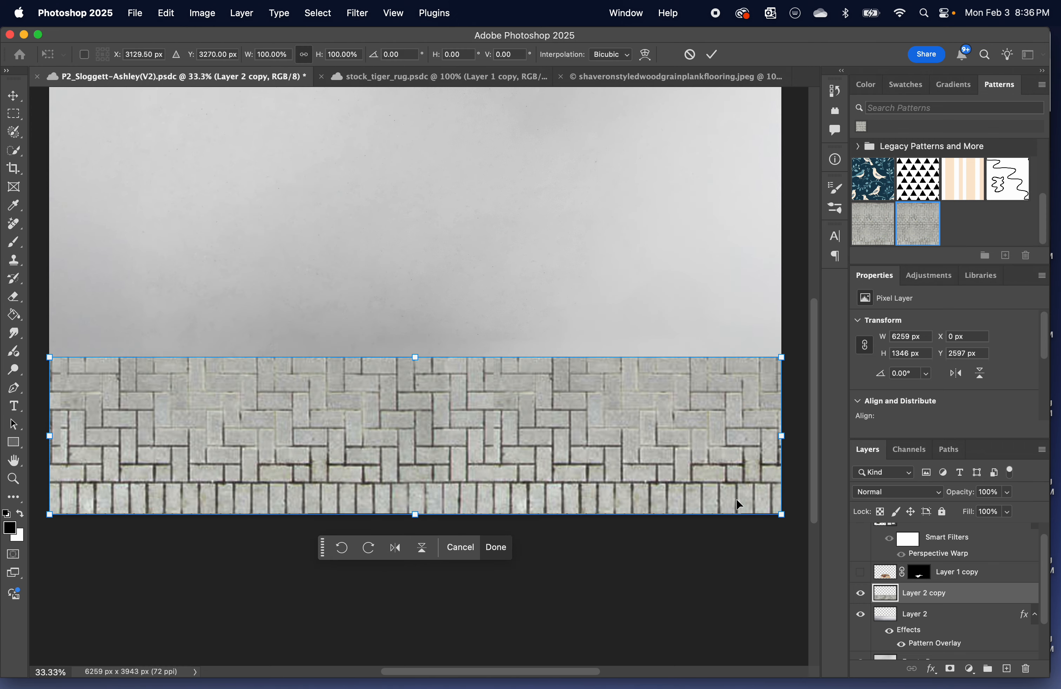
drag(782, 516, 736, 485)
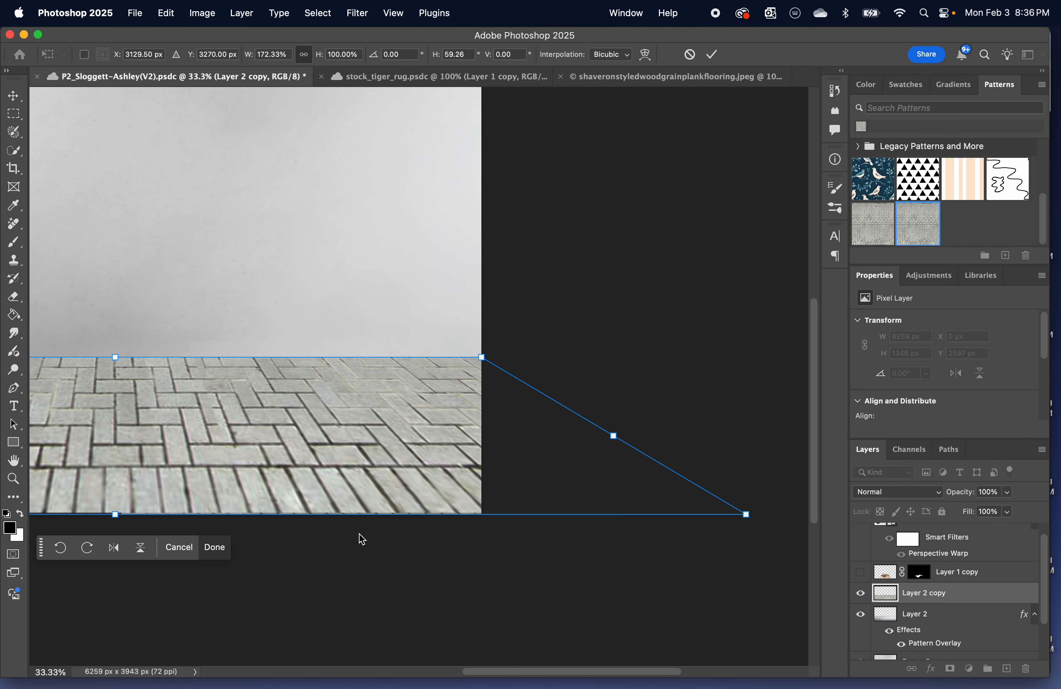
scroll(289, 559, left, 10)
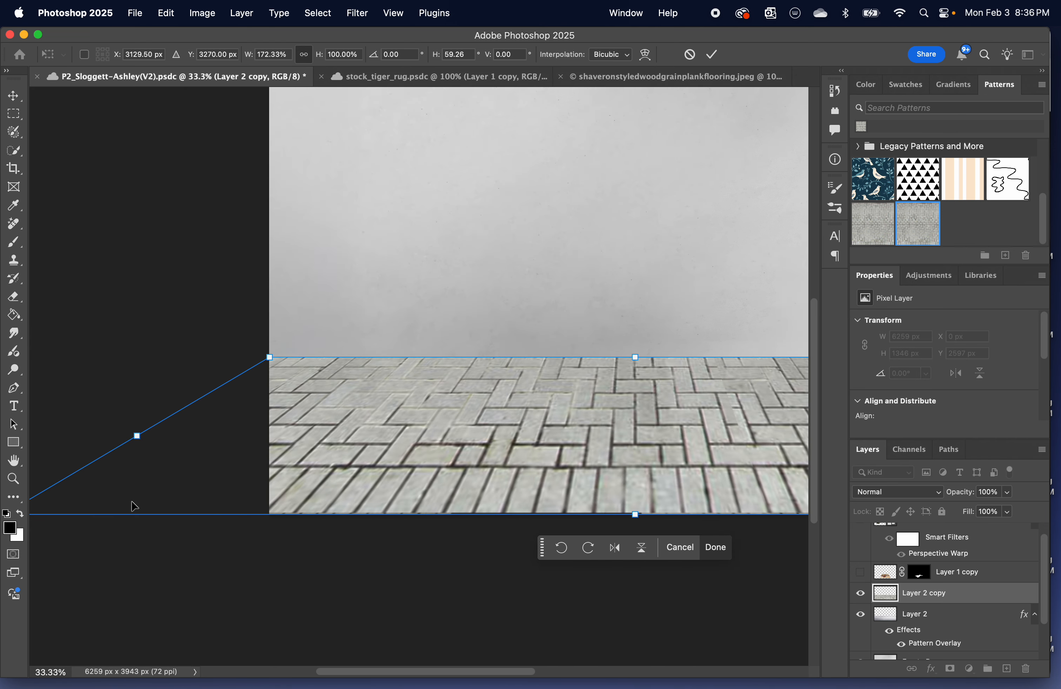
scroll(159, 492, left, 5)
drag(218, 515, 157, 515)
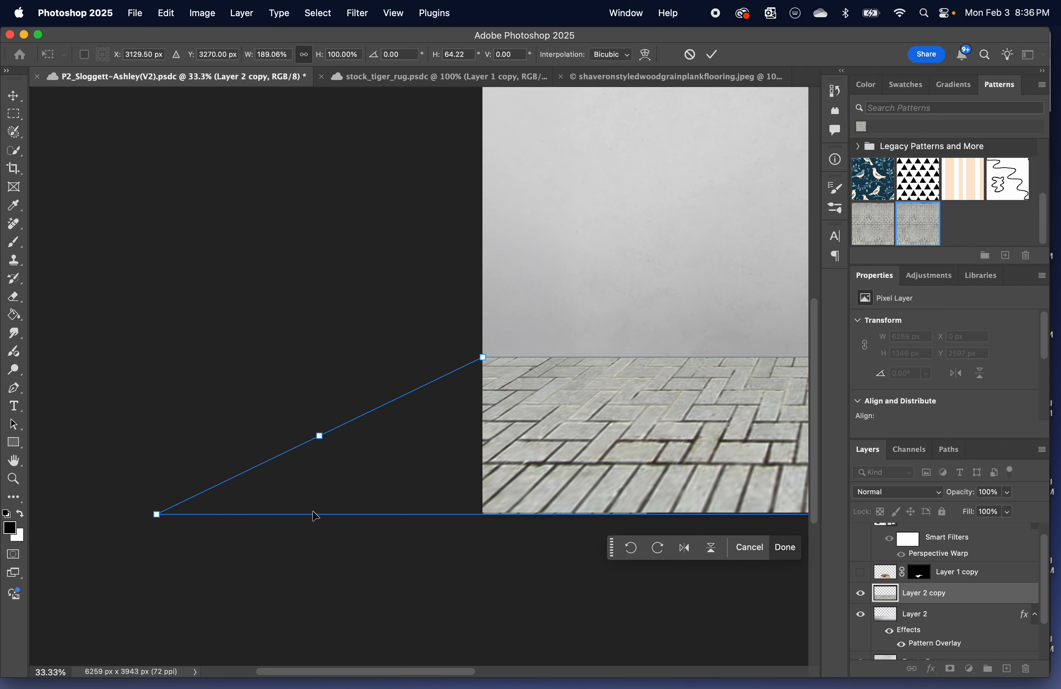
scroll(318, 515, right, 14)
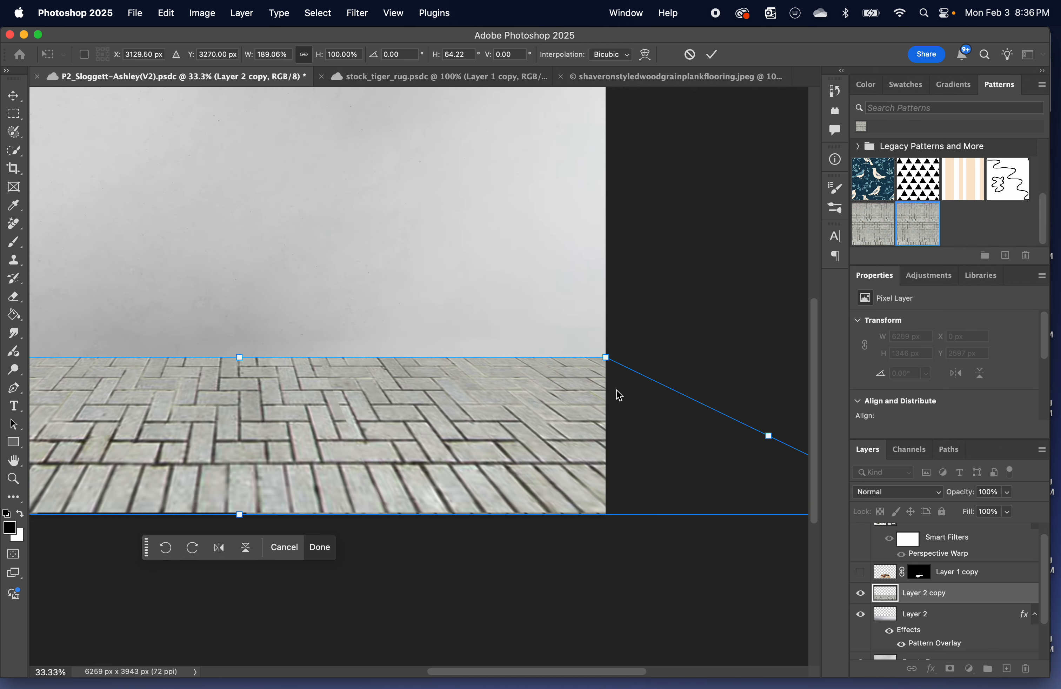
drag(605, 358, 605, 372)
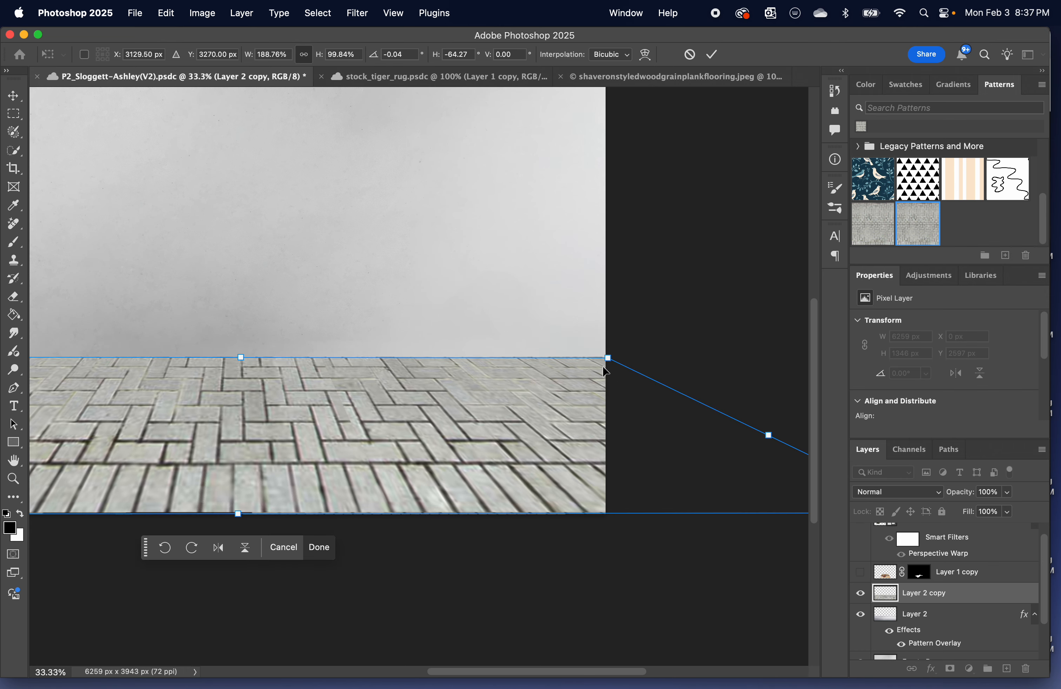
key(Return)
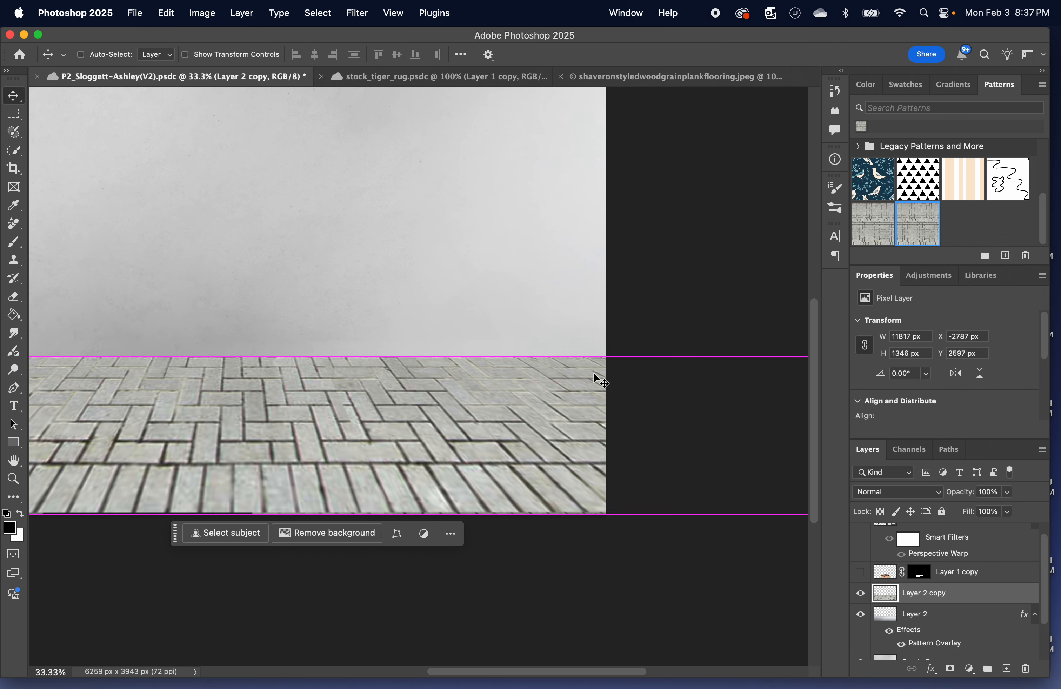
Show the tiger rug on Layer 1 copy and the stock_curved-couch-2 layer over the paver floor.
key(cmd+minus)
key(cmd+minus)
scroll(511, 390, left, 3)
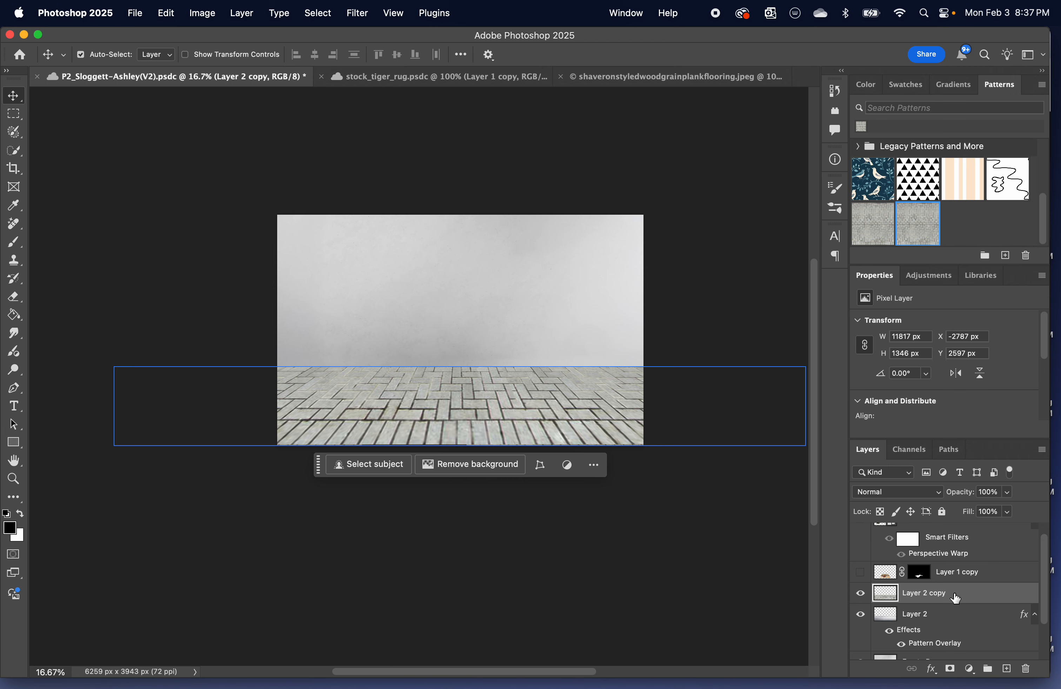
click(859, 573)
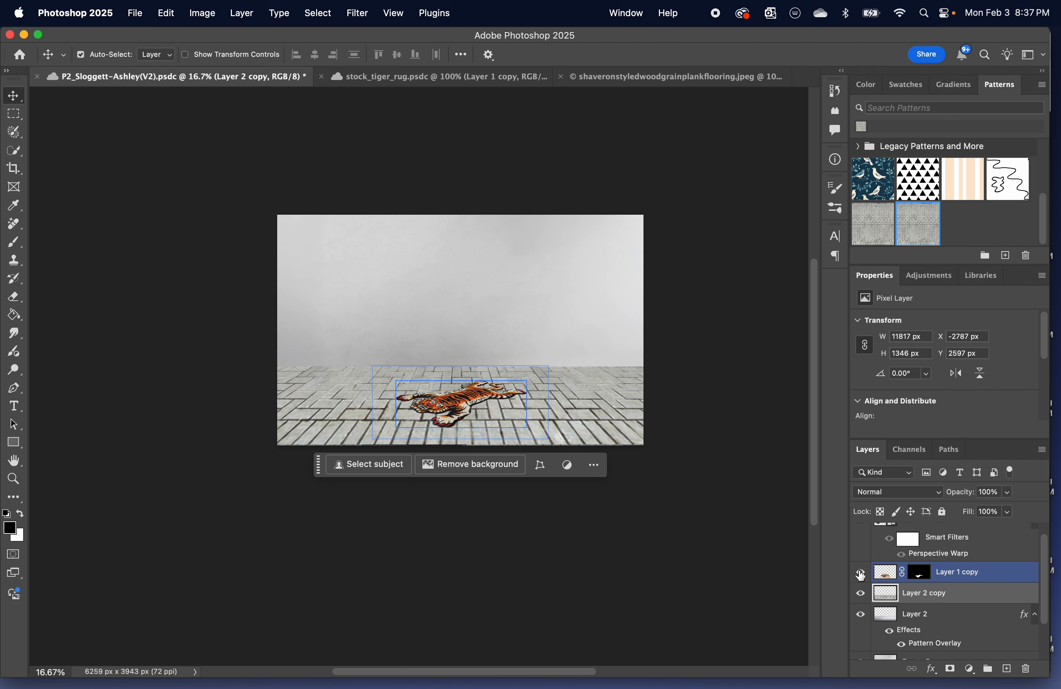
scroll(859, 574, up, 1)
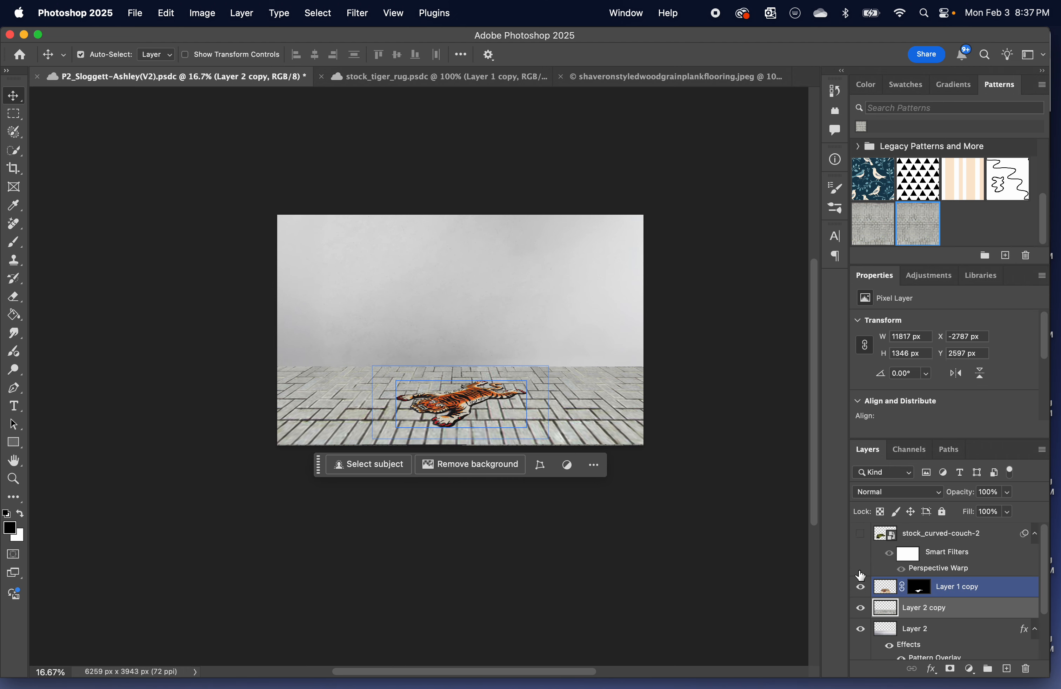
click(864, 535)
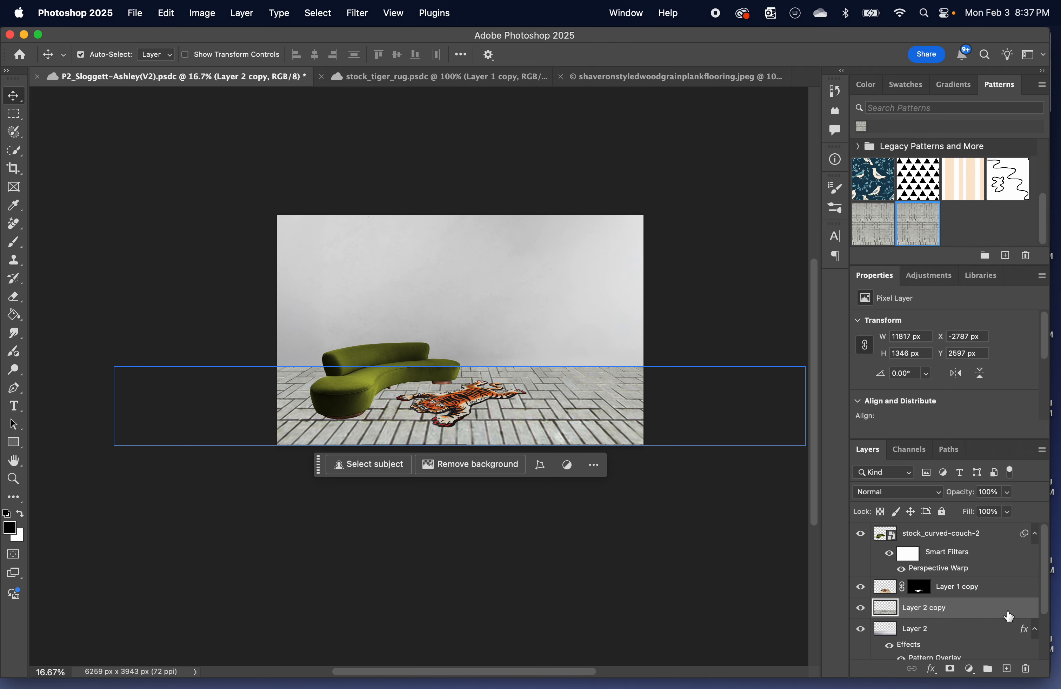
Hide the original Layer 2 beneath its perspective-transformed copy.
double_click(988, 616)
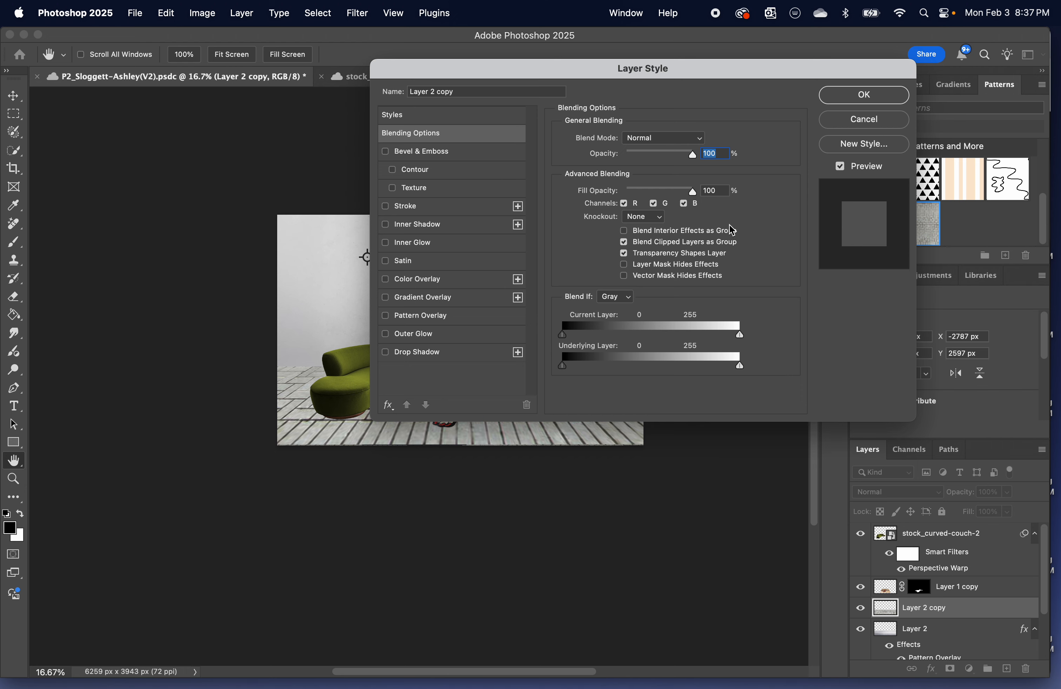
click(899, 130)
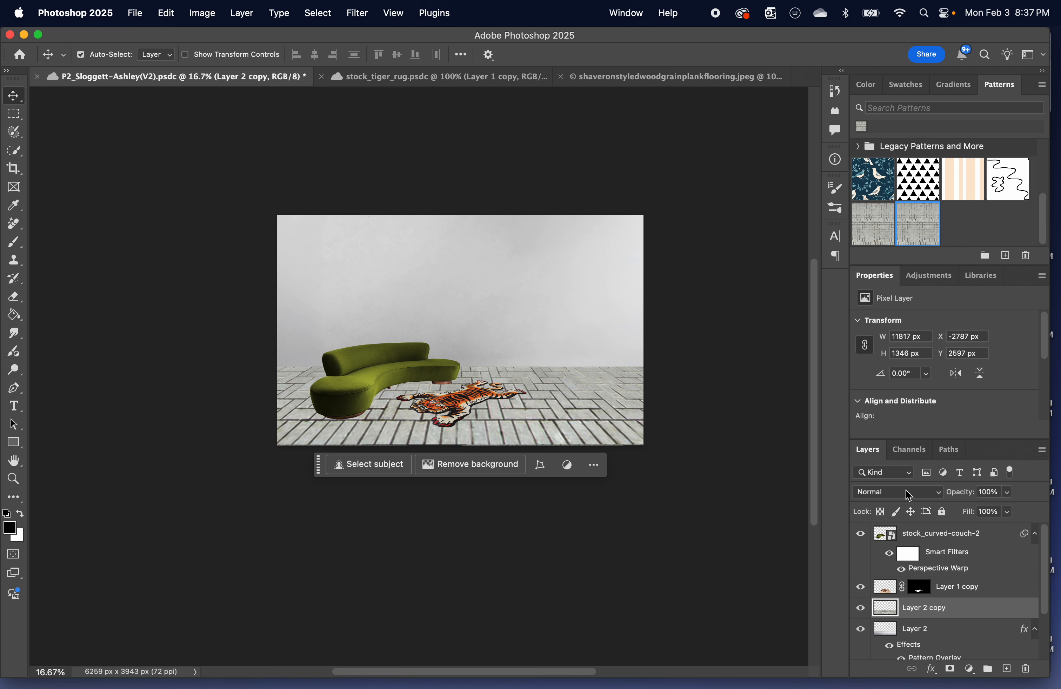
scroll(908, 495, down, 3)
scroll(968, 595, down, 3)
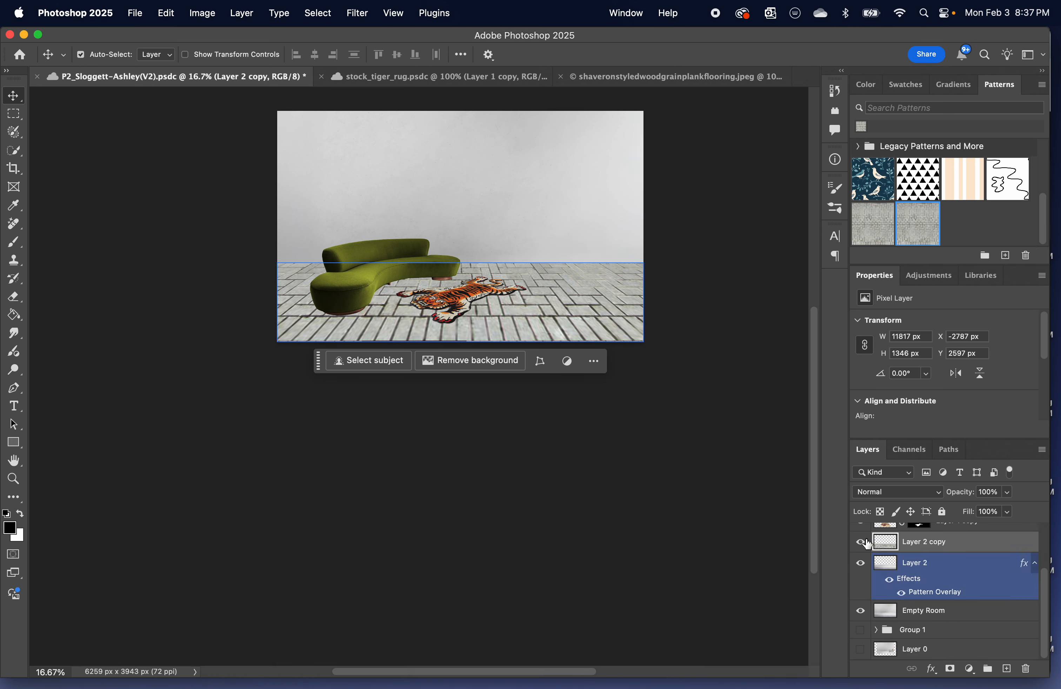
click(860, 566)
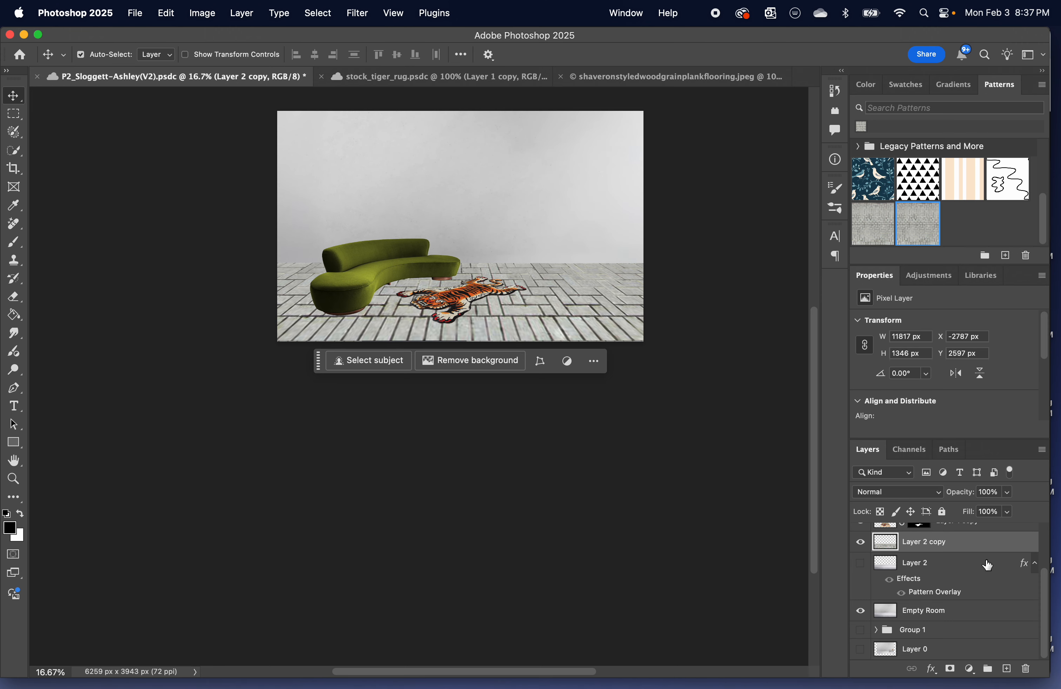
Open the blending options of Layer 2 copy, try its opacity at 15% and return it to 100%.
double_click(986, 549)
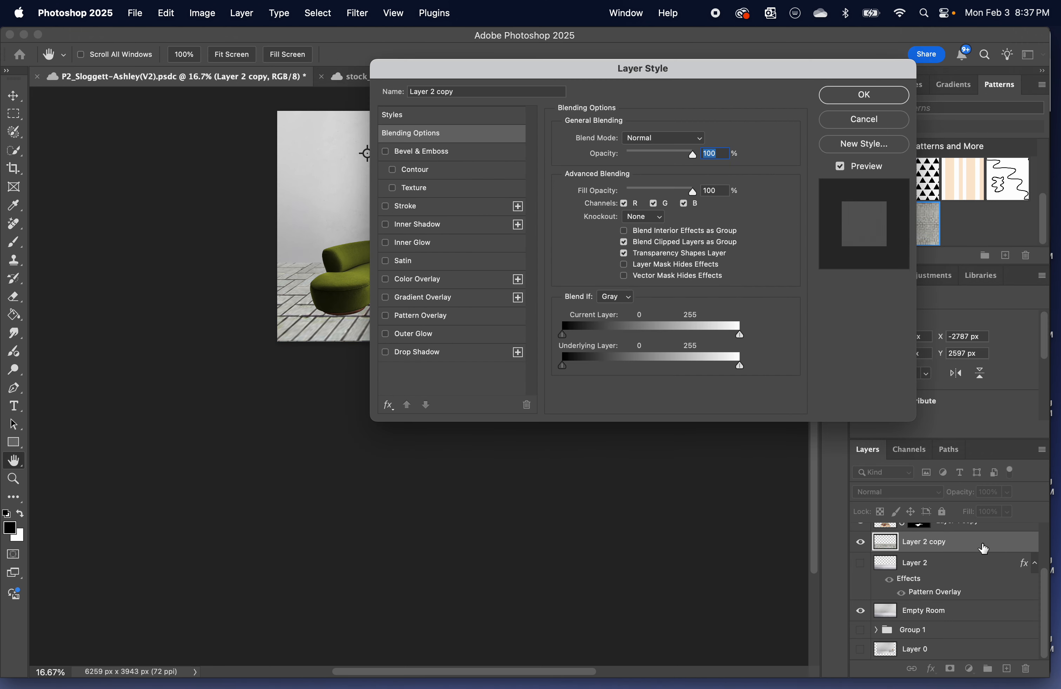
drag(629, 74, 708, 377)
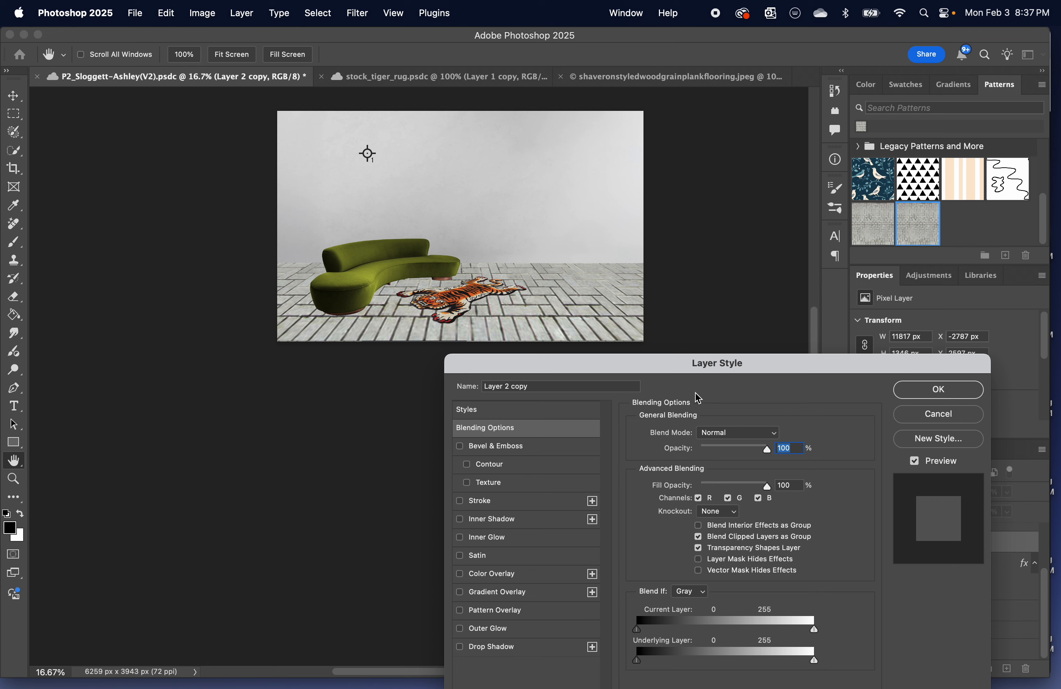
drag(775, 451, 713, 457)
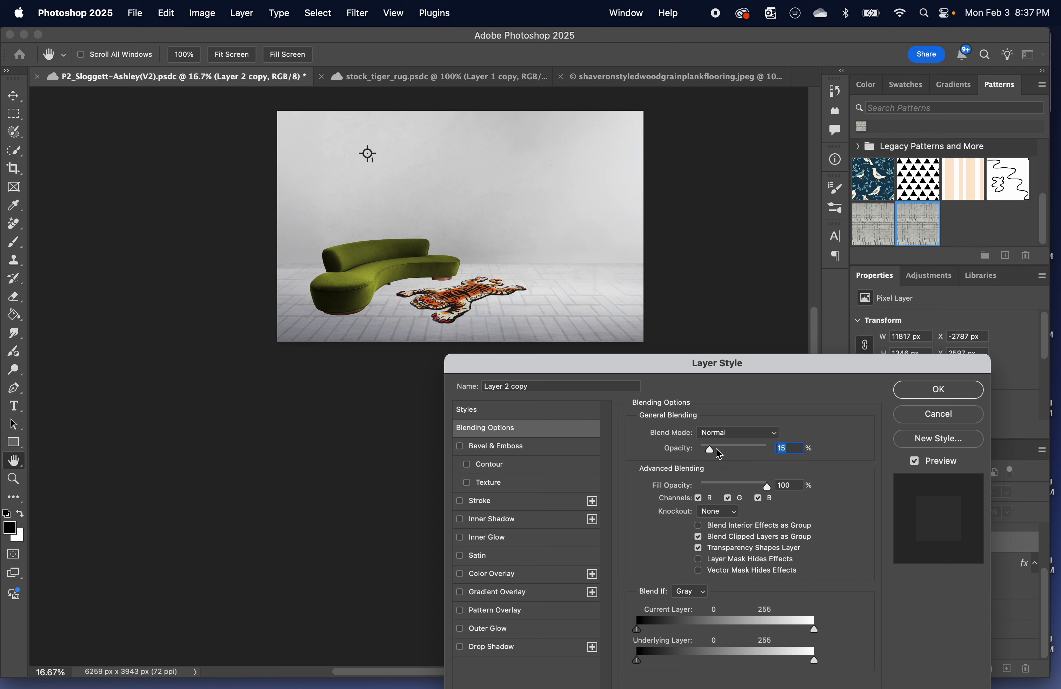
drag(712, 457, 770, 453)
Try the Multiply blend mode on Layer 2 copy with its opacity at 65%.
click(775, 437)
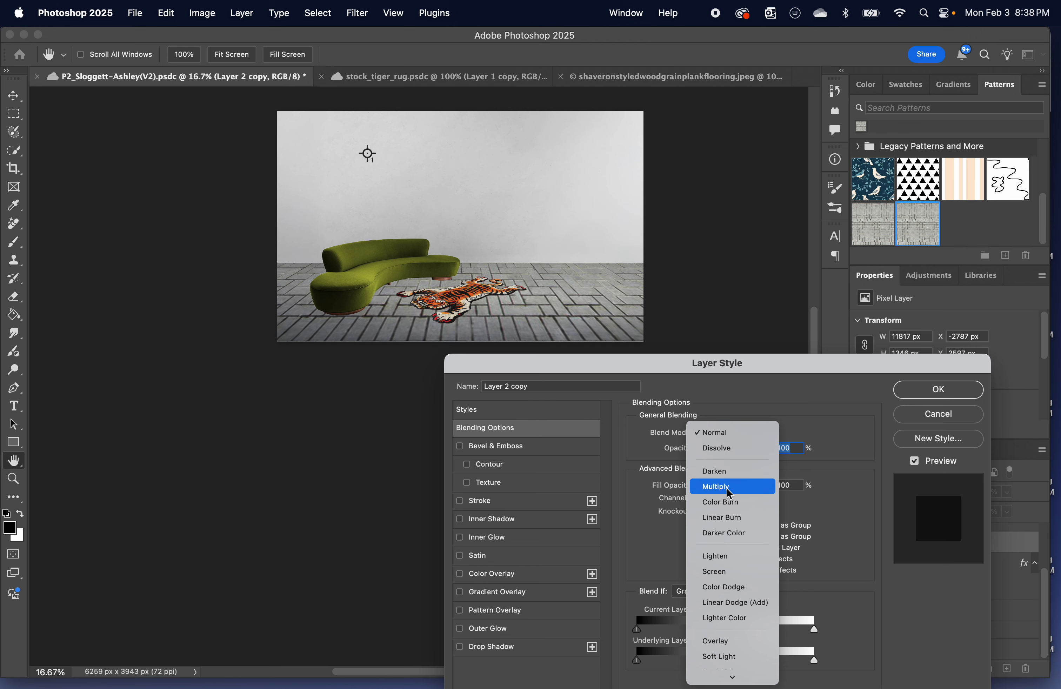
click(730, 493)
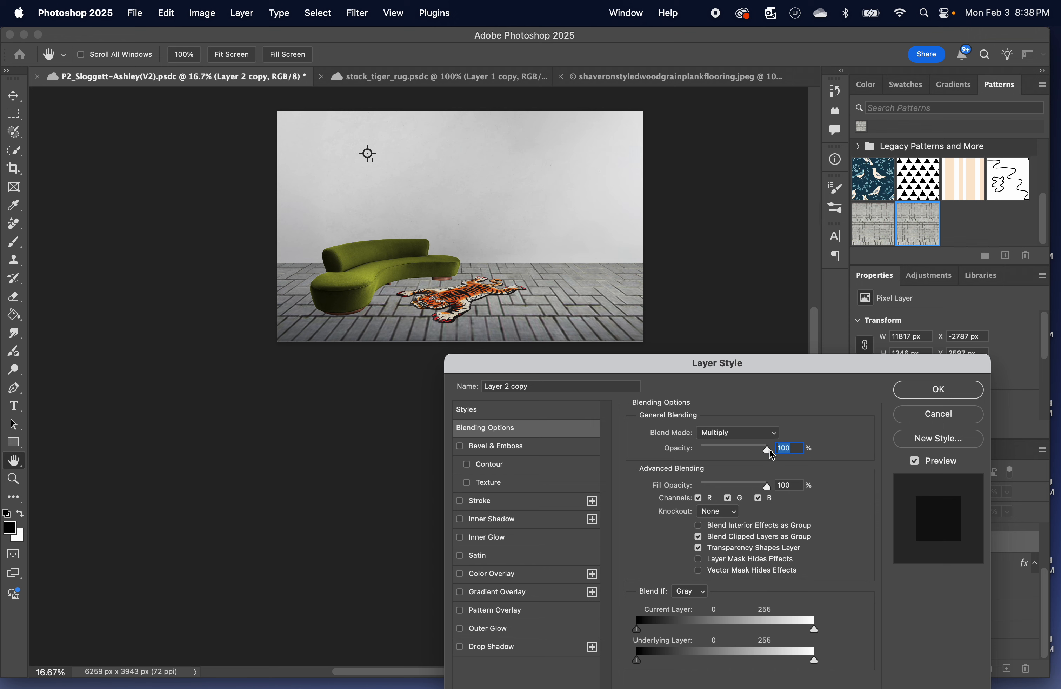
drag(767, 450, 796, 496)
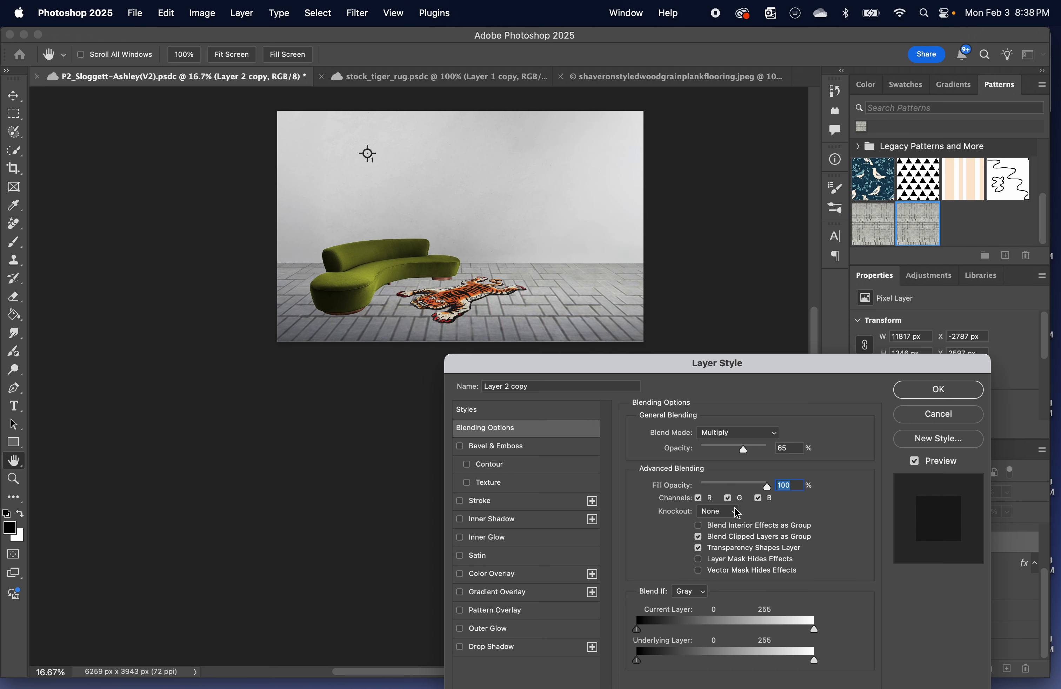
Try switching off the R, G and B channels of Layer 2 copy, and re-enable all three.
click(760, 500)
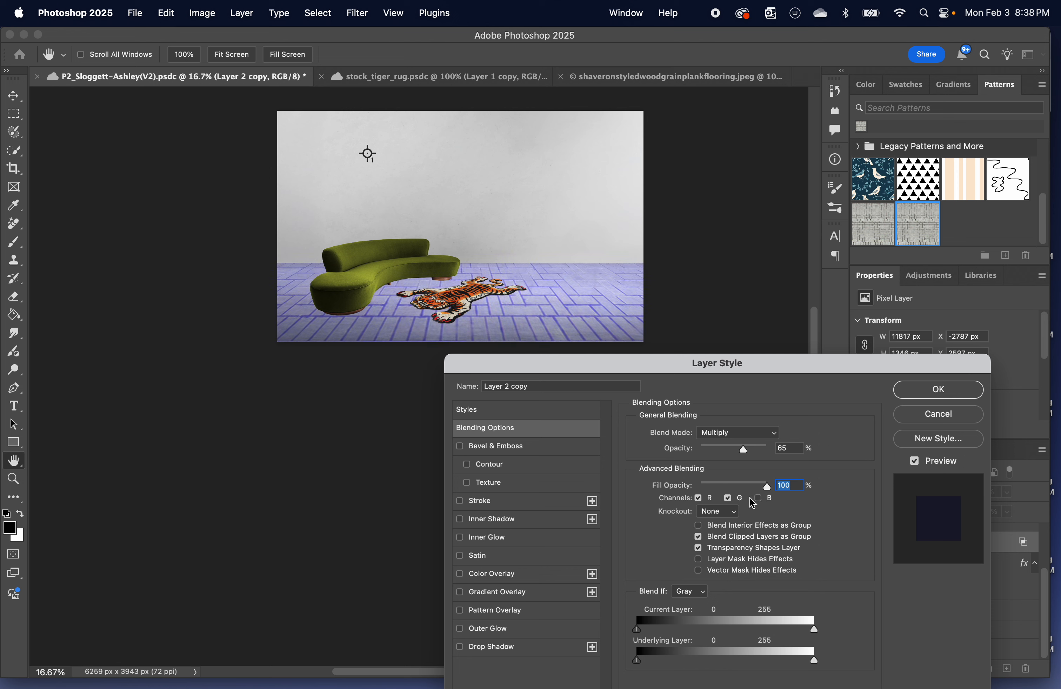
click(728, 500)
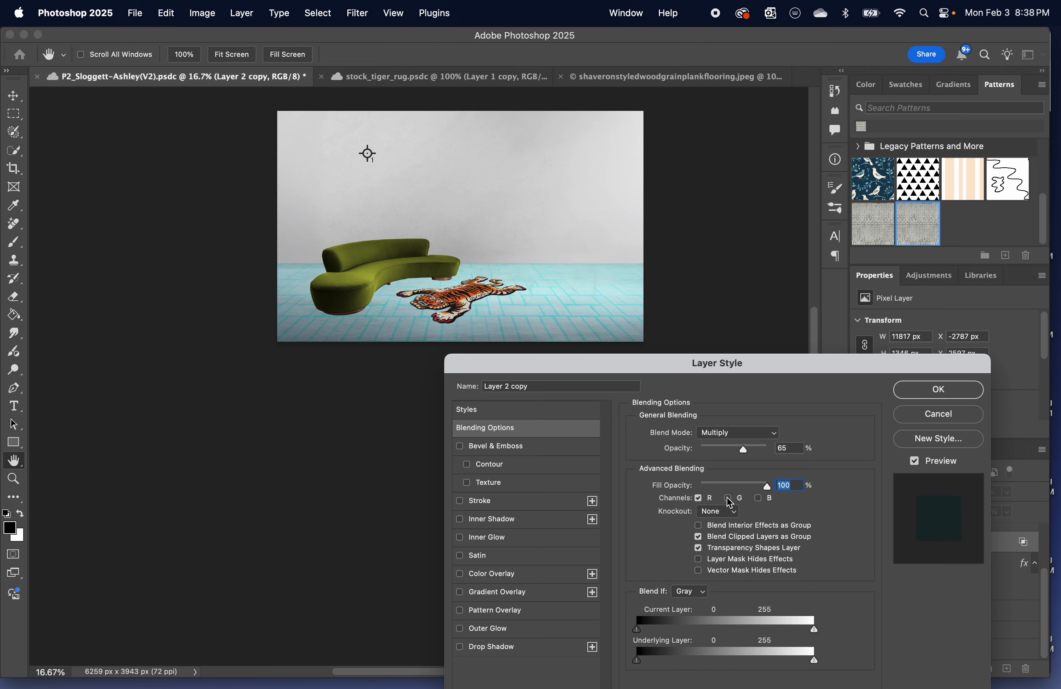
click(700, 499)
click(700, 499)
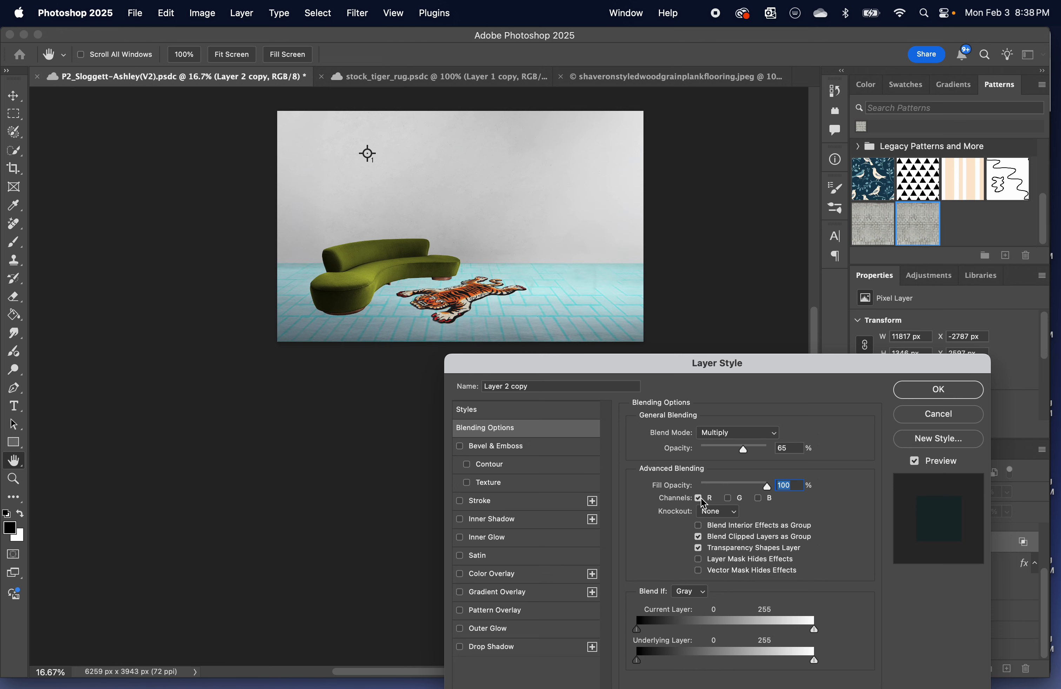
click(761, 499)
click(728, 500)
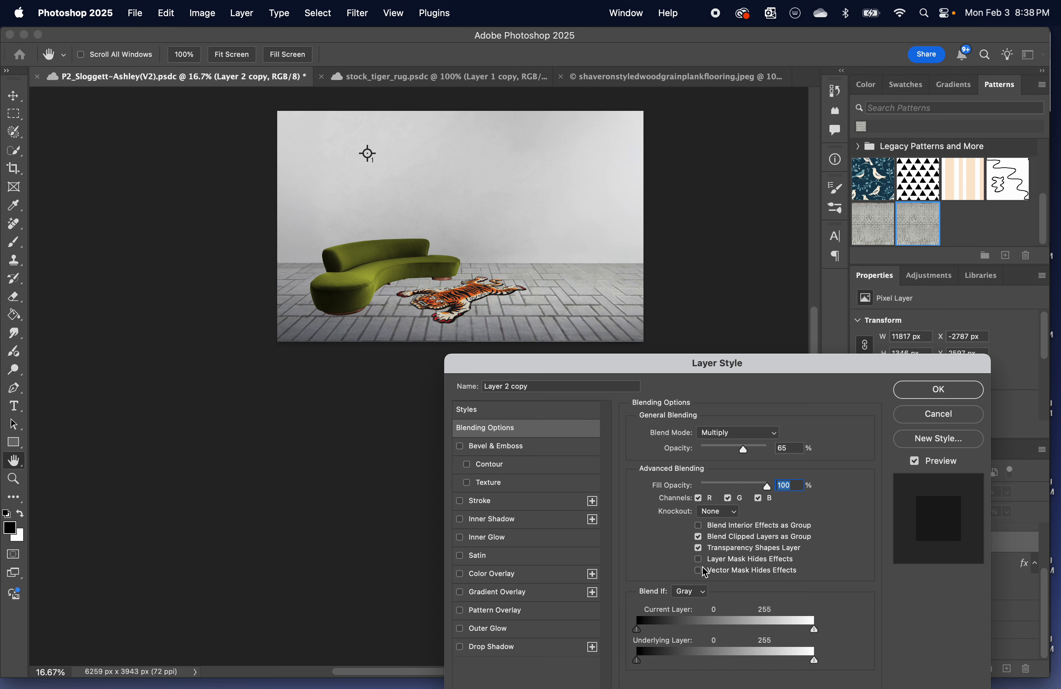
Try Blend Interior Effects as Group on Layer 2 copy, turn it back off, and set the opacity to 66%.
click(699, 526)
drag(744, 450, 746, 456)
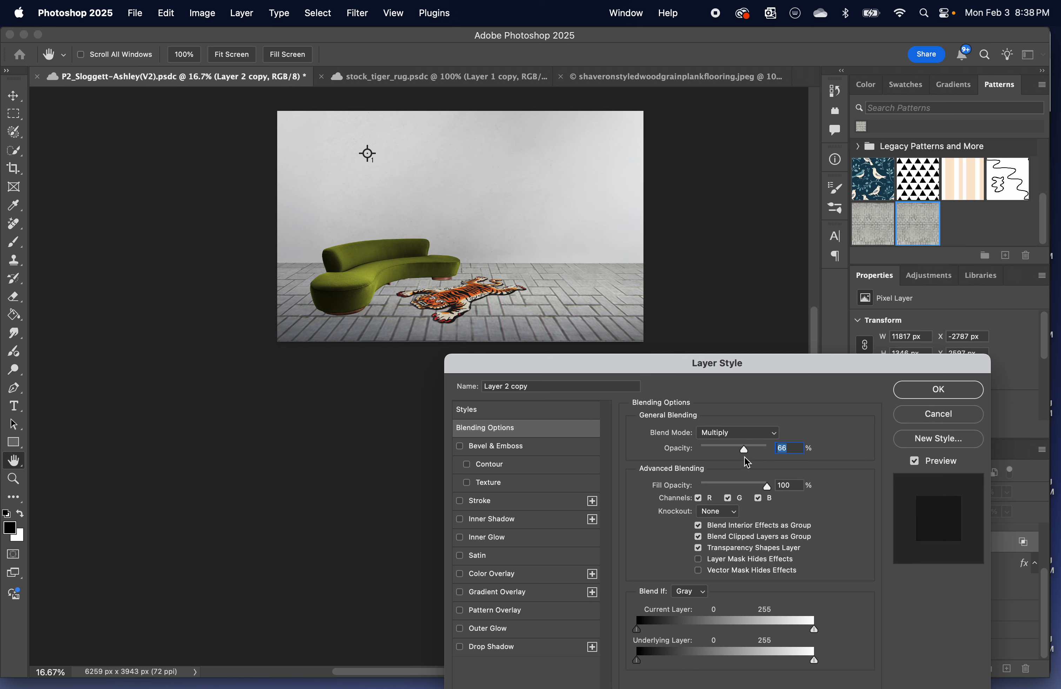
click(698, 526)
click(705, 594)
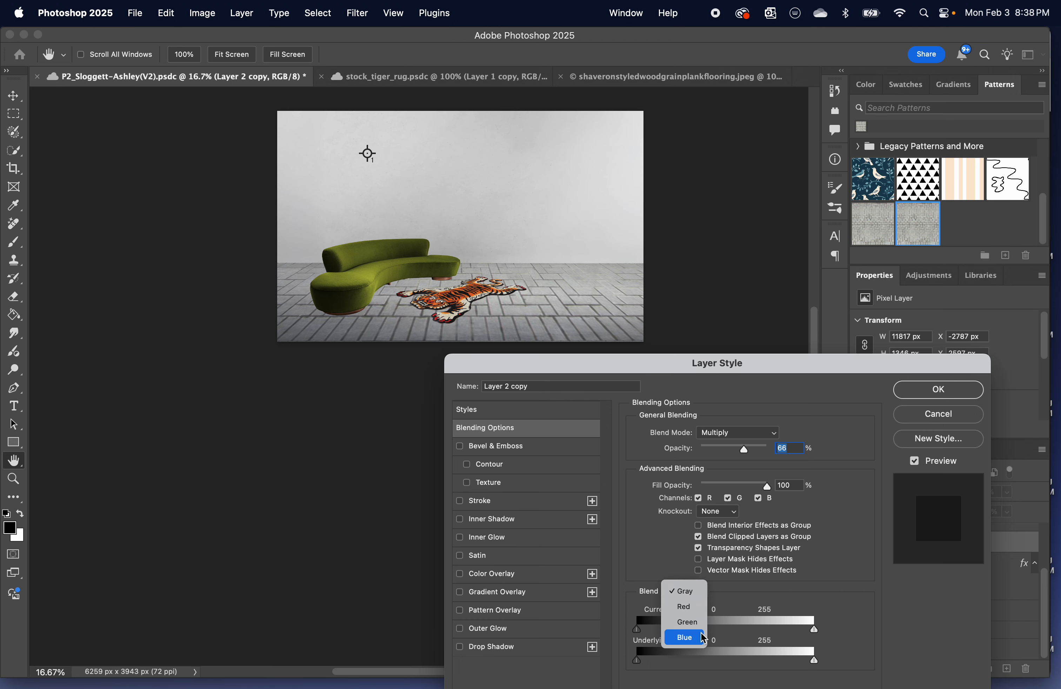
click(760, 596)
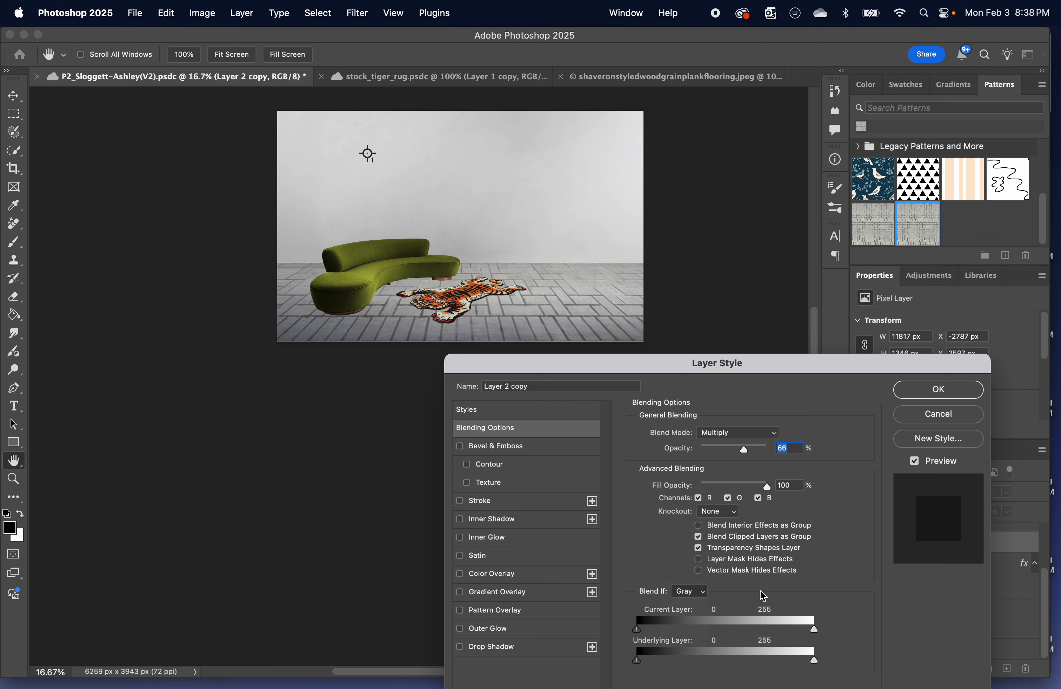
Change the blend mode of Layer 2 copy to Overlay and raise its opacity to 100%.
click(774, 437)
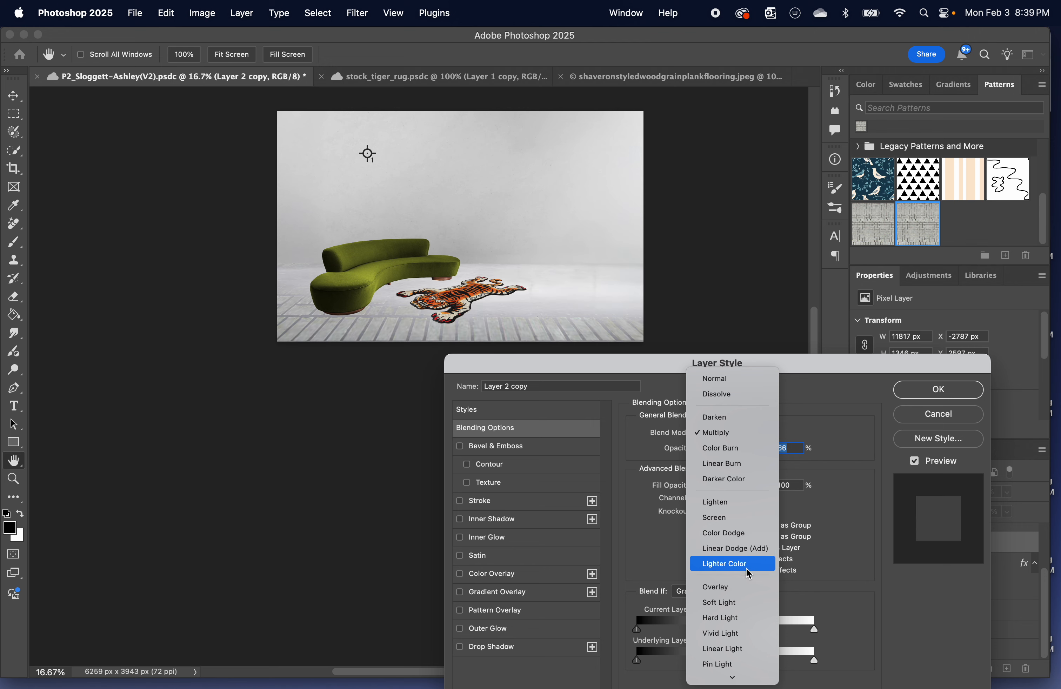
click(751, 591)
click(748, 451)
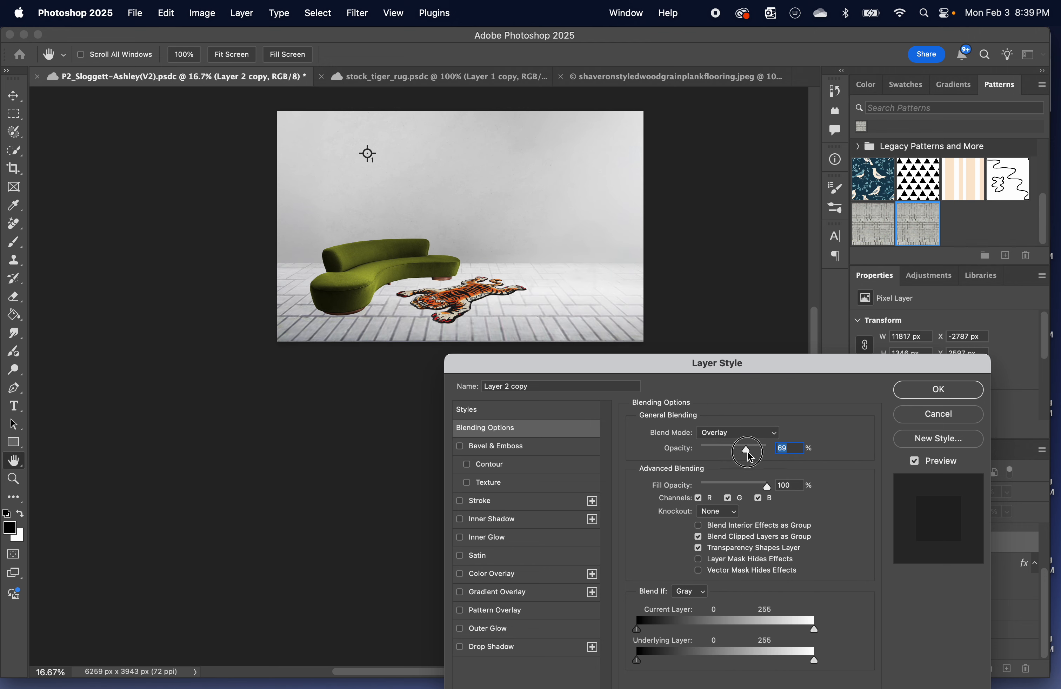
drag(748, 451, 757, 459)
key(super+equal)
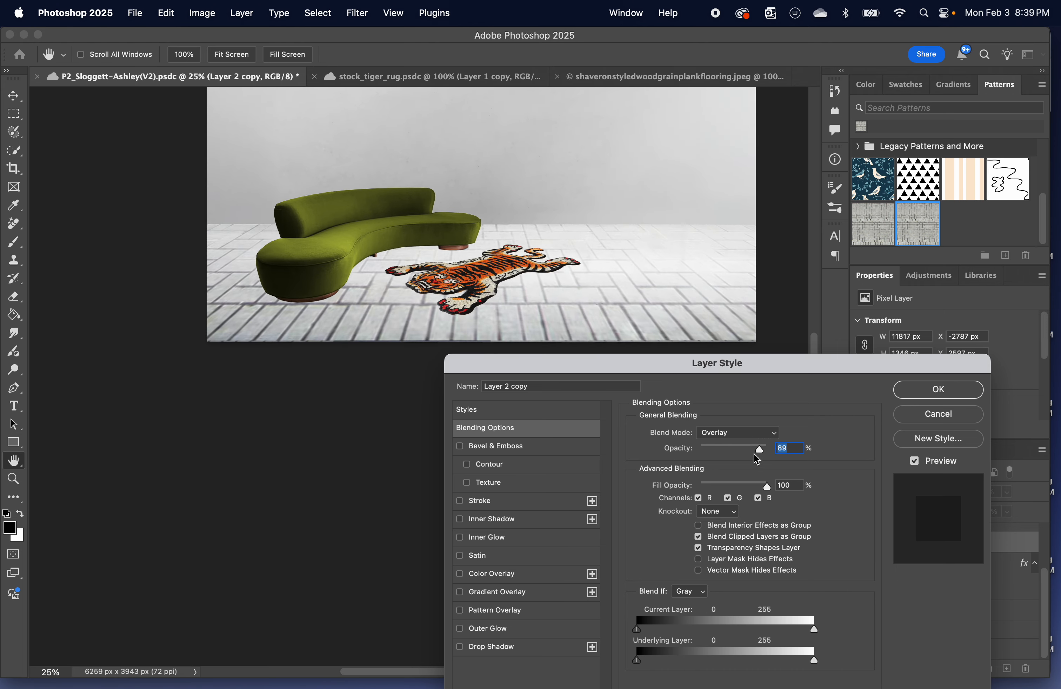
key(super+equal)
key(super+equal)
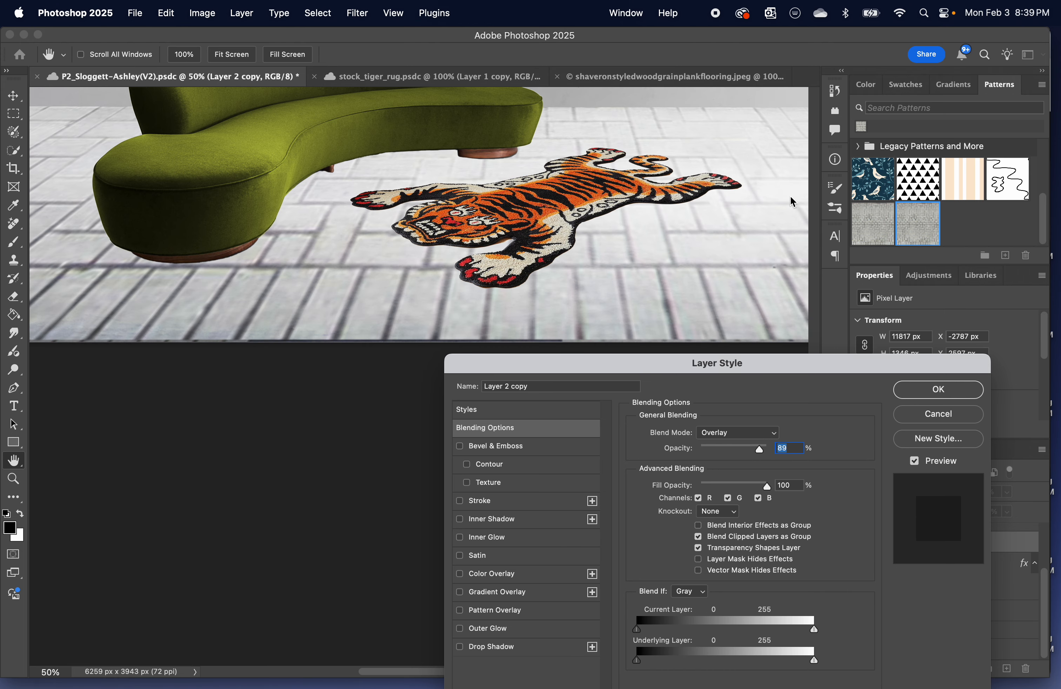
key(super+minus)
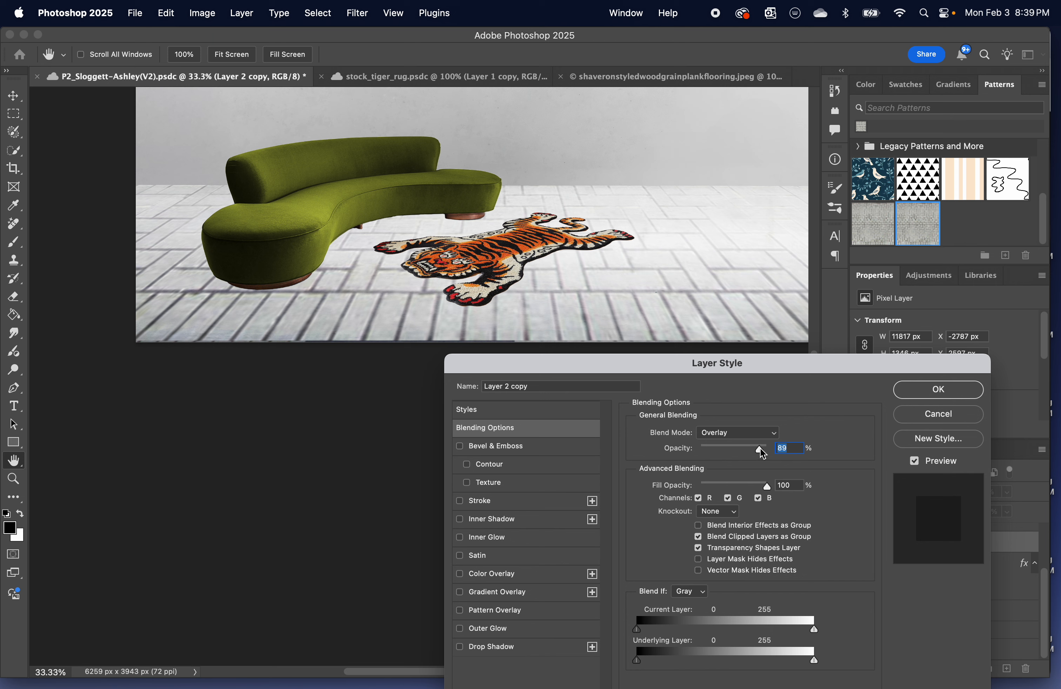
mouse_move(763, 453)
mouse_down()
mouse_move(746, 451)
mouse_move(771, 449)
mouse_up()
Keep Layer 2 copy on Overlay, lower its opacity to 36% and apply the blending settings.
click(777, 436)
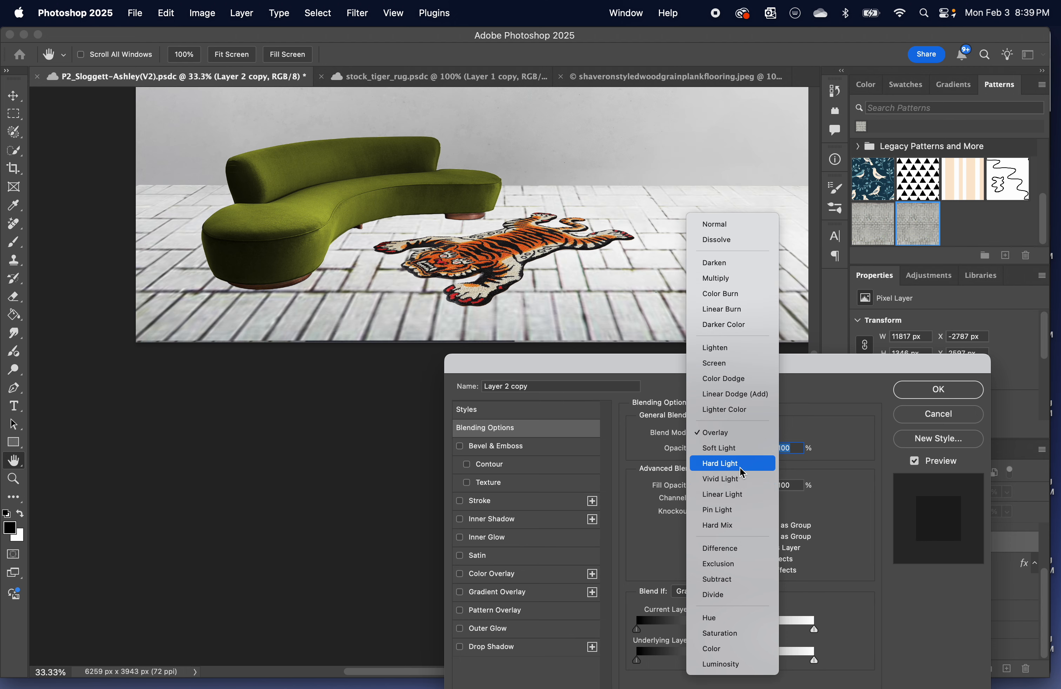
click(741, 433)
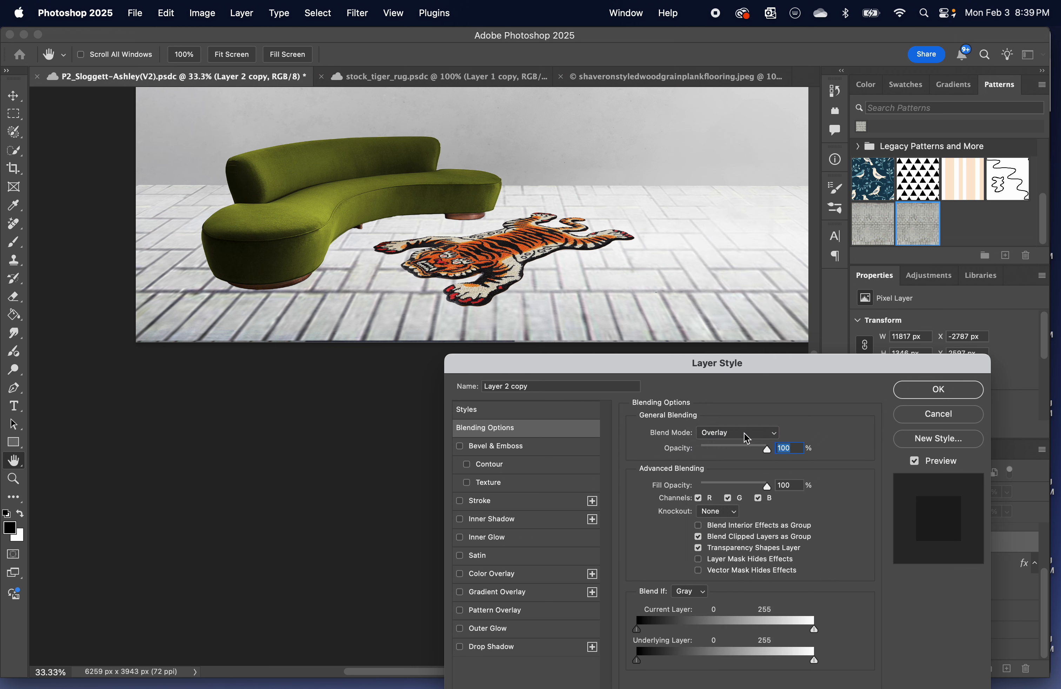
drag(767, 448, 724, 450)
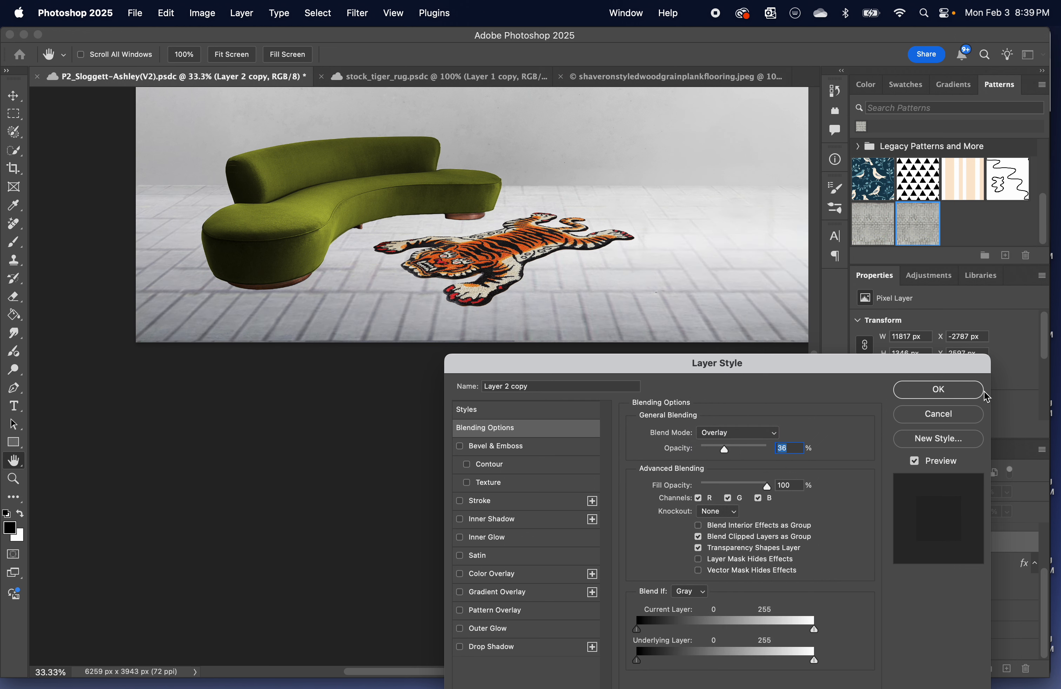
click(937, 391)
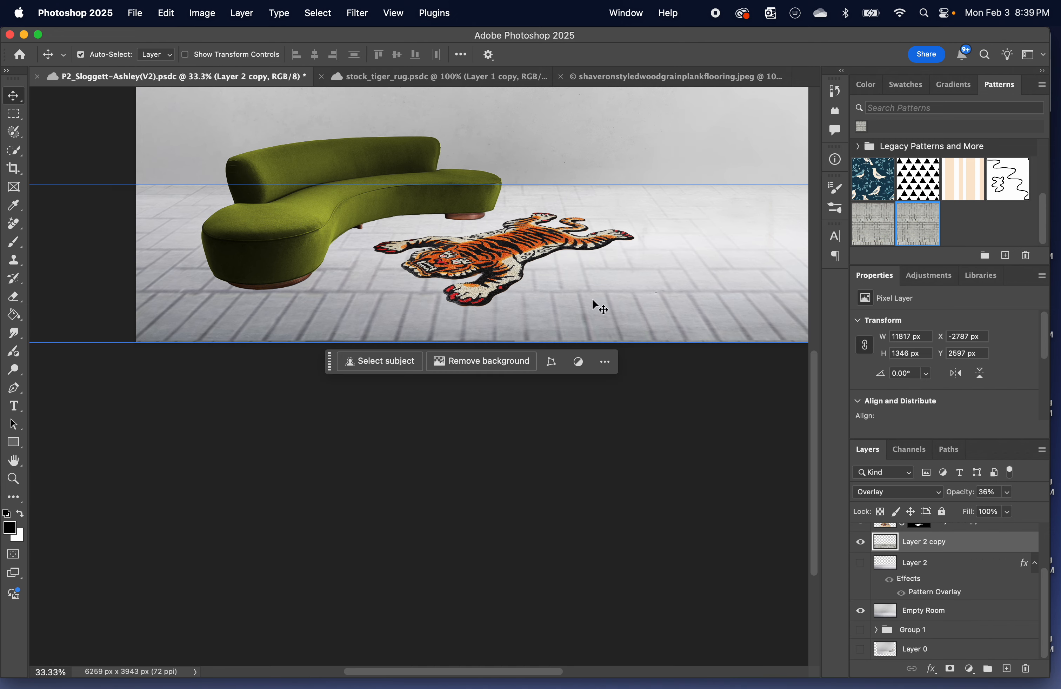
scroll(592, 301, up, 4)
scroll(592, 300, right, 2)
key(super+minus)
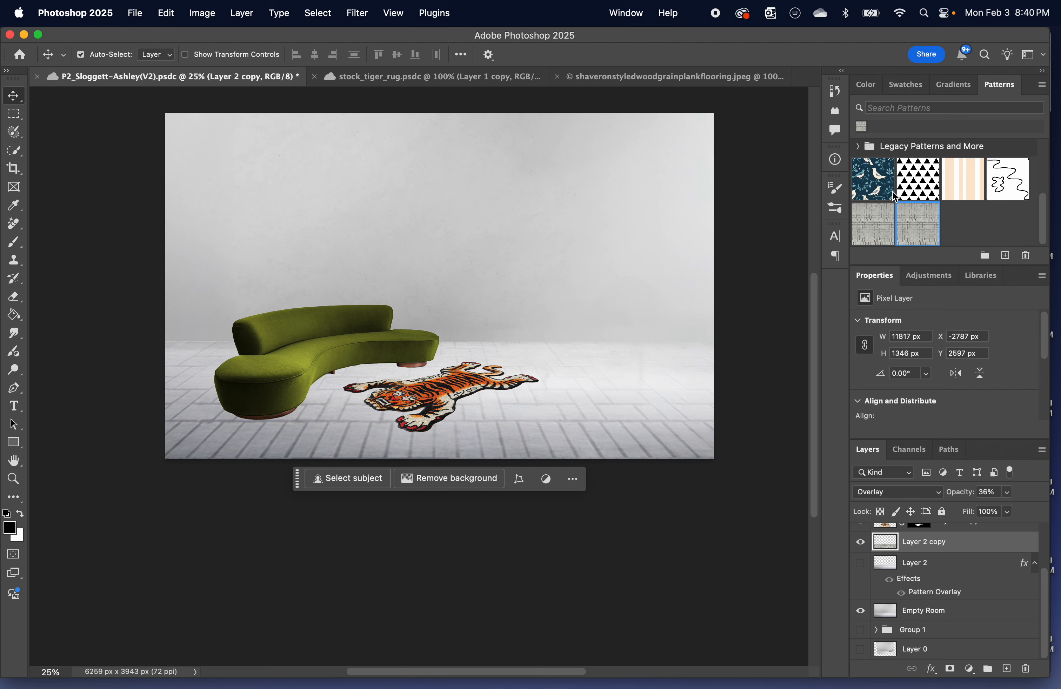
scroll(896, 197, up, 2)
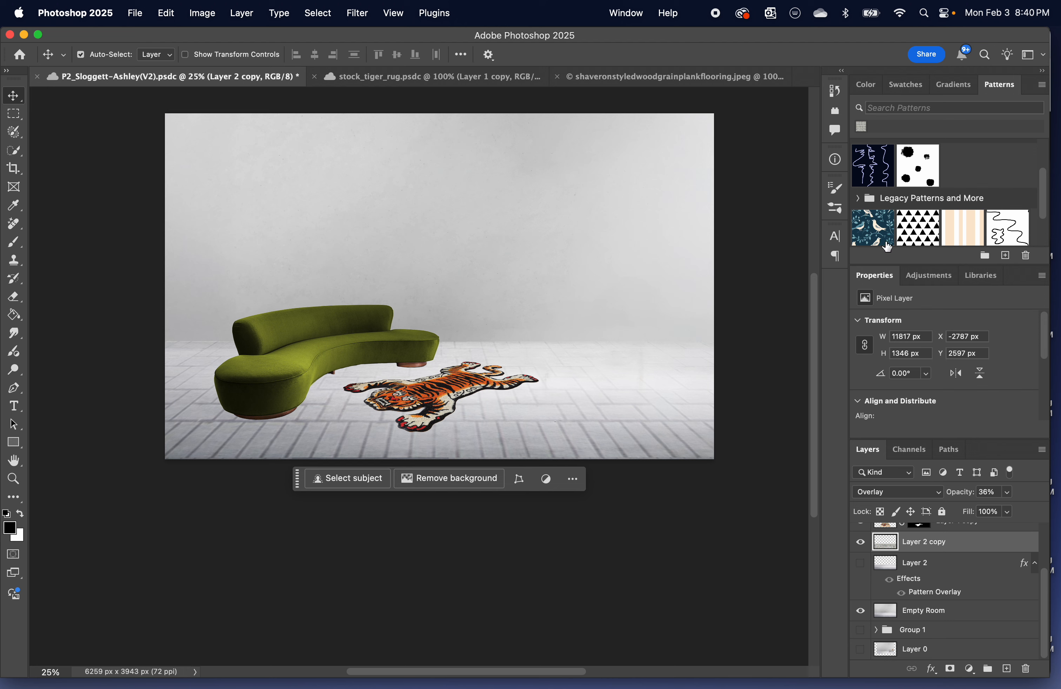
click(586, 330)
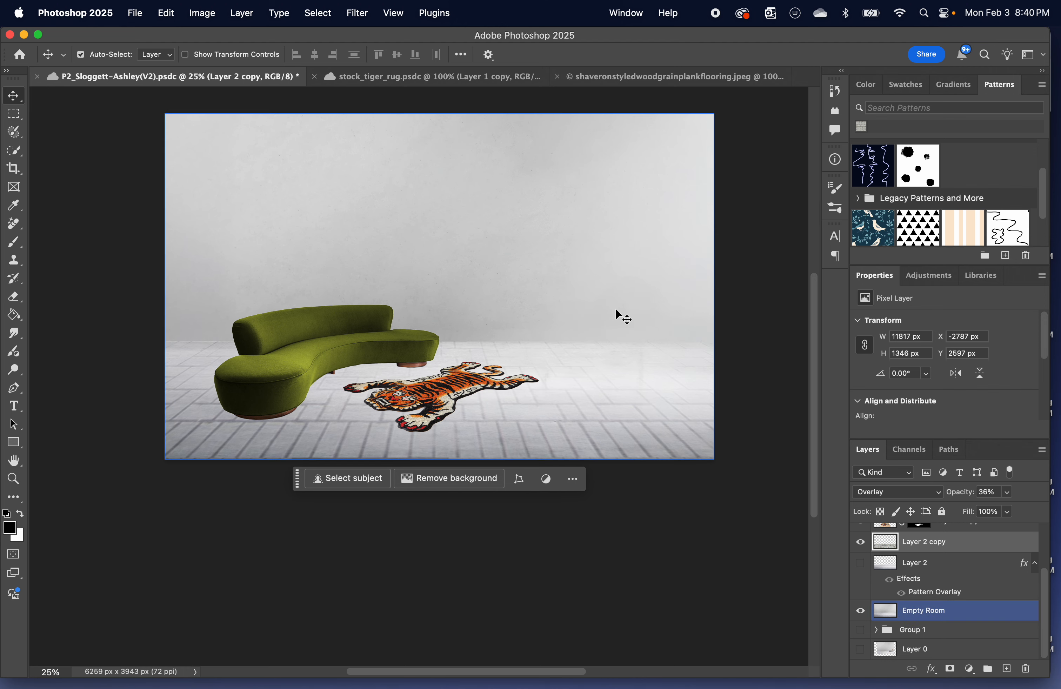
click(450, 445)
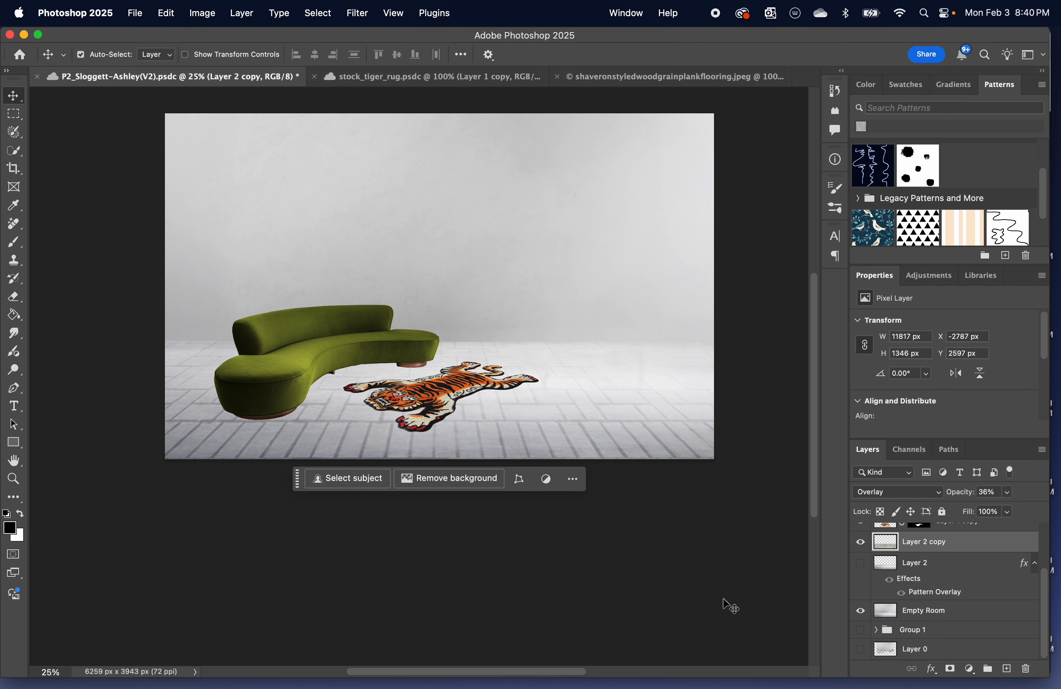
click(419, 244)
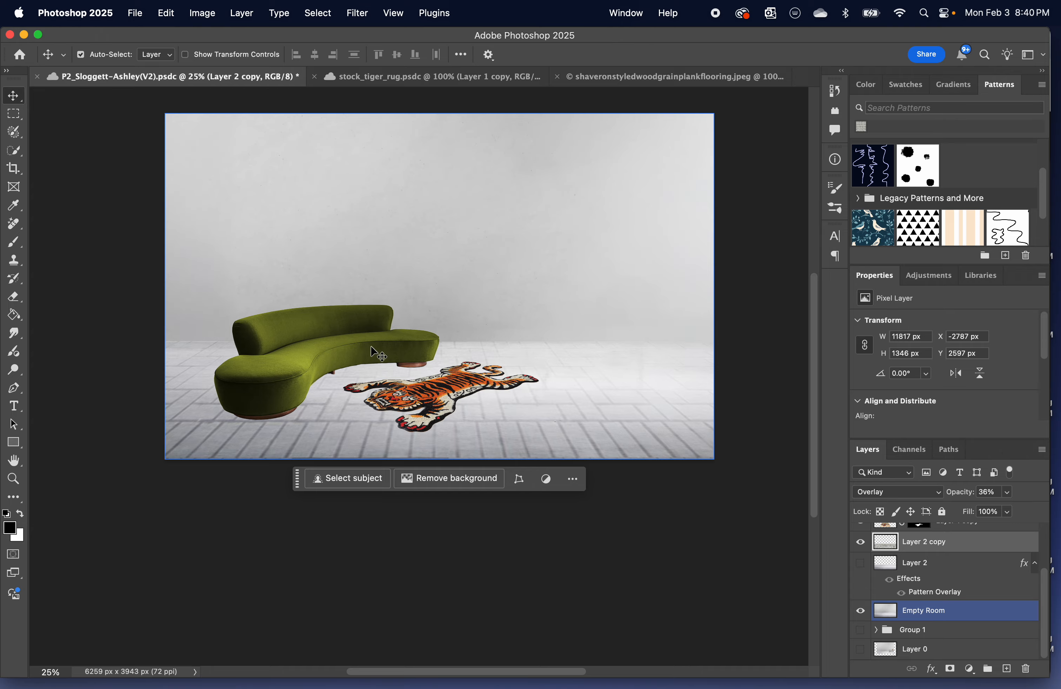
Switch to the Creative Cloud library and open the E_Curtains image in Photoshop.
key(ctrl+Up)
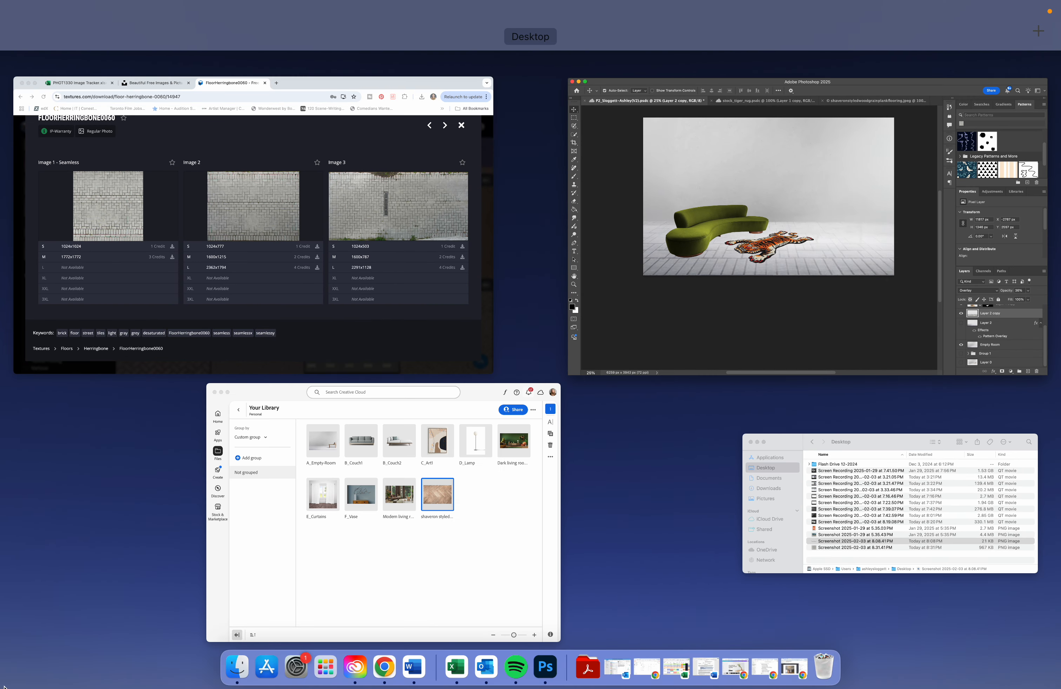
click(493, 557)
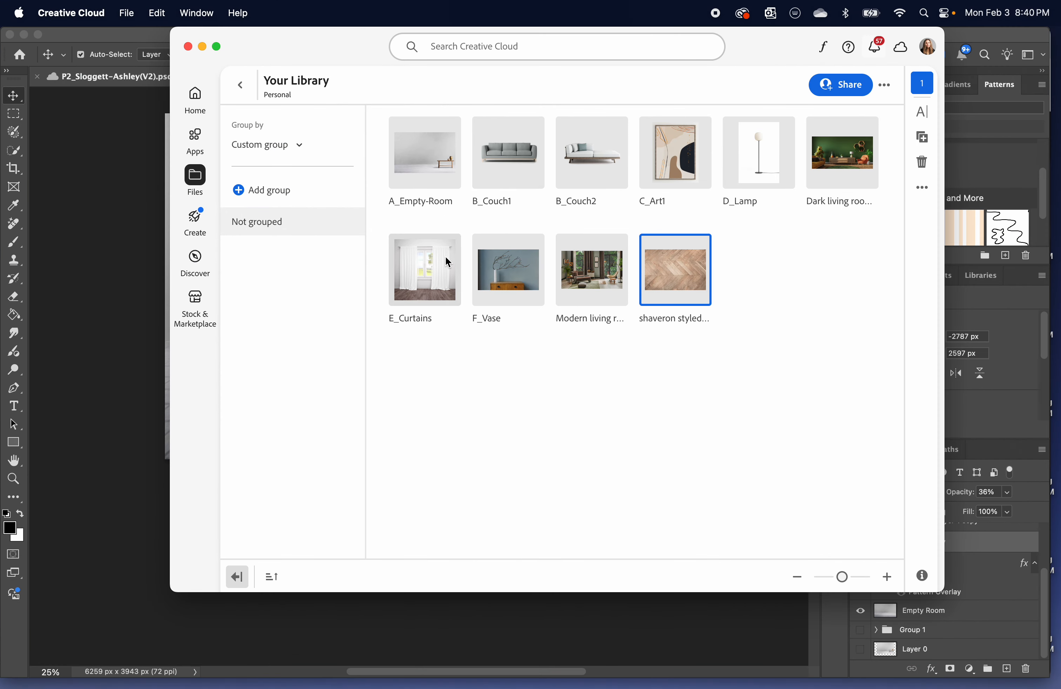
click(441, 274)
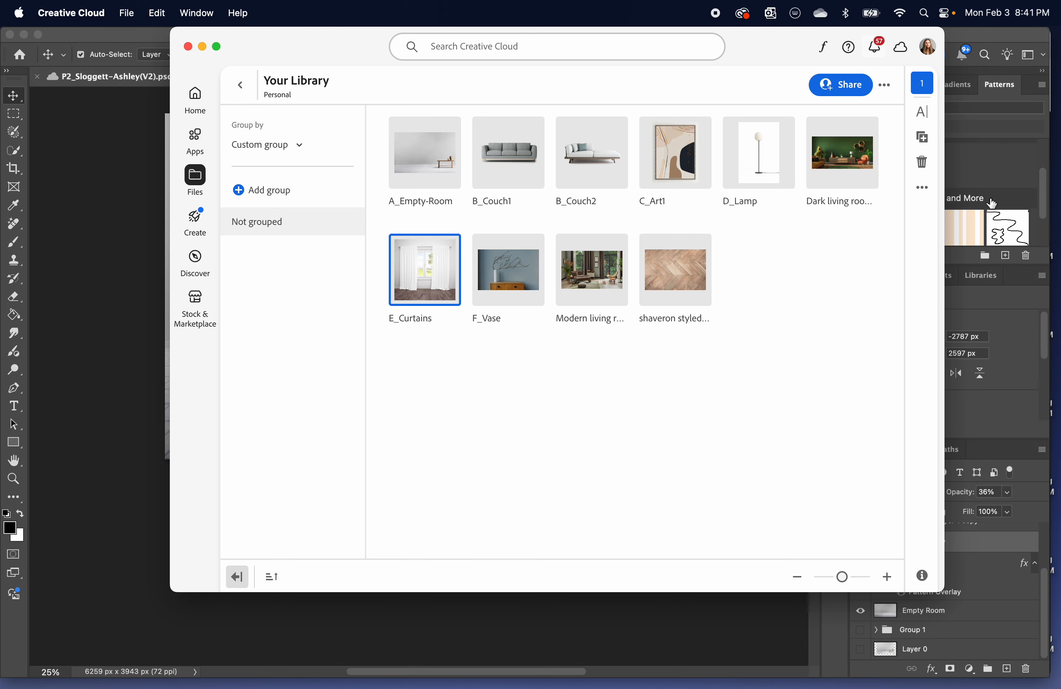
click(449, 253)
double_click(449, 254)
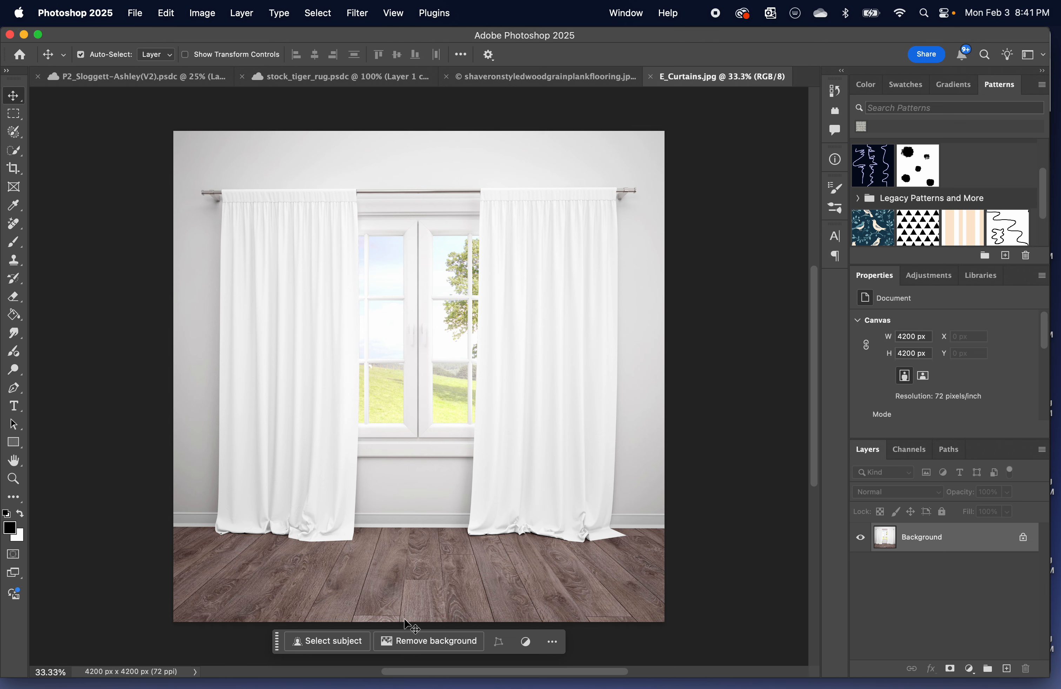
click(335, 642)
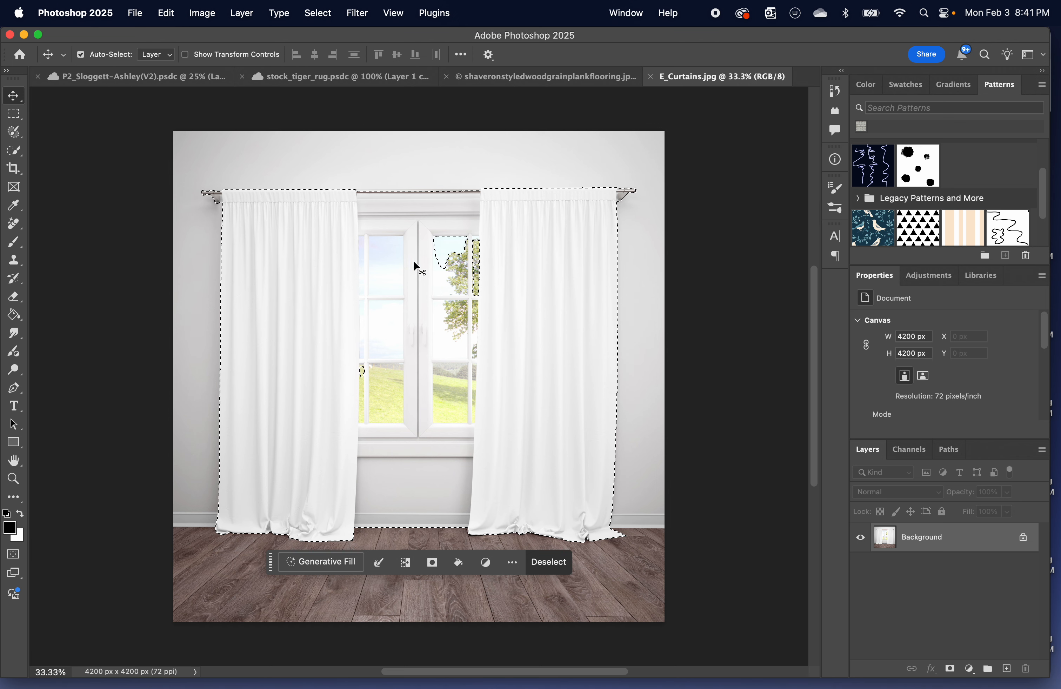
click(13, 555)
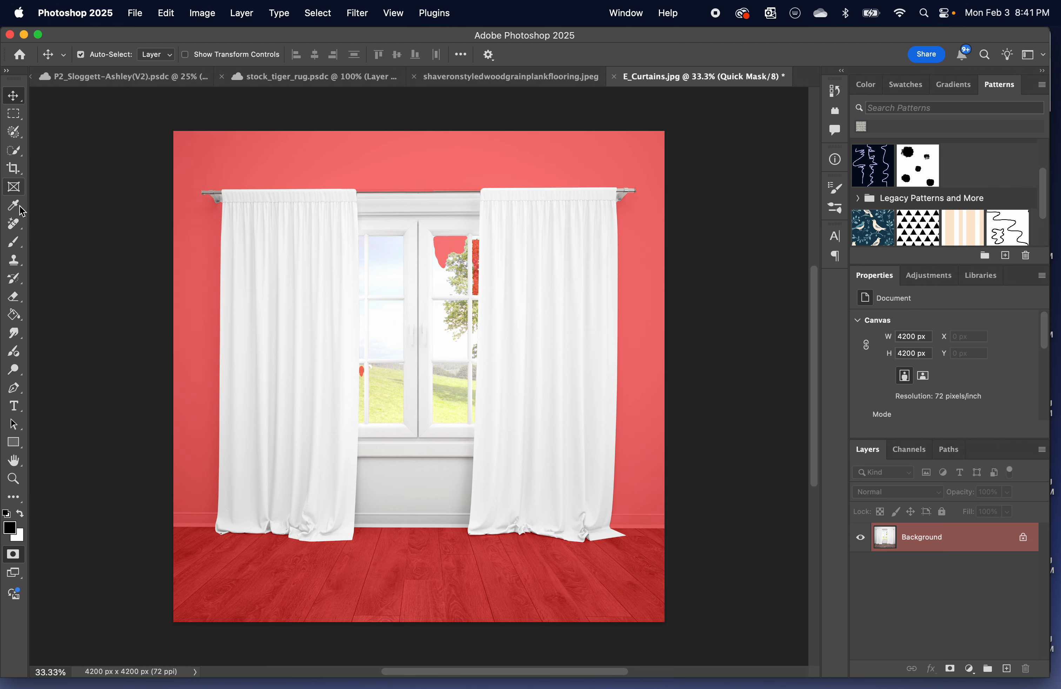
click(13, 242)
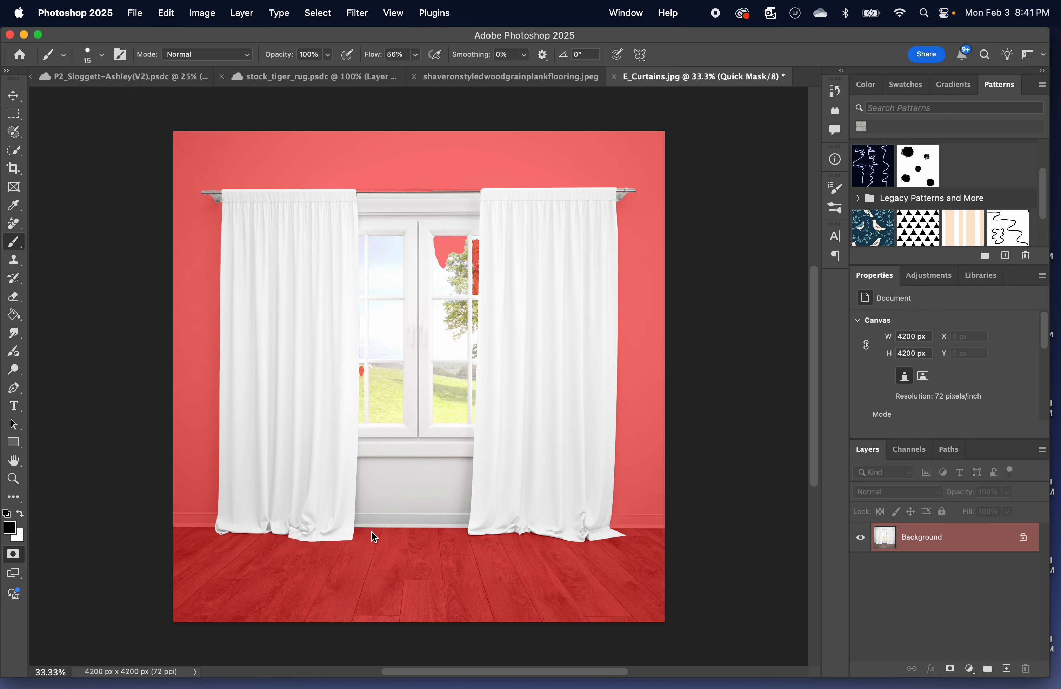
key(bracketright)
key(bracketright)
key(bracketright)
click(13, 556)
key(super+d)
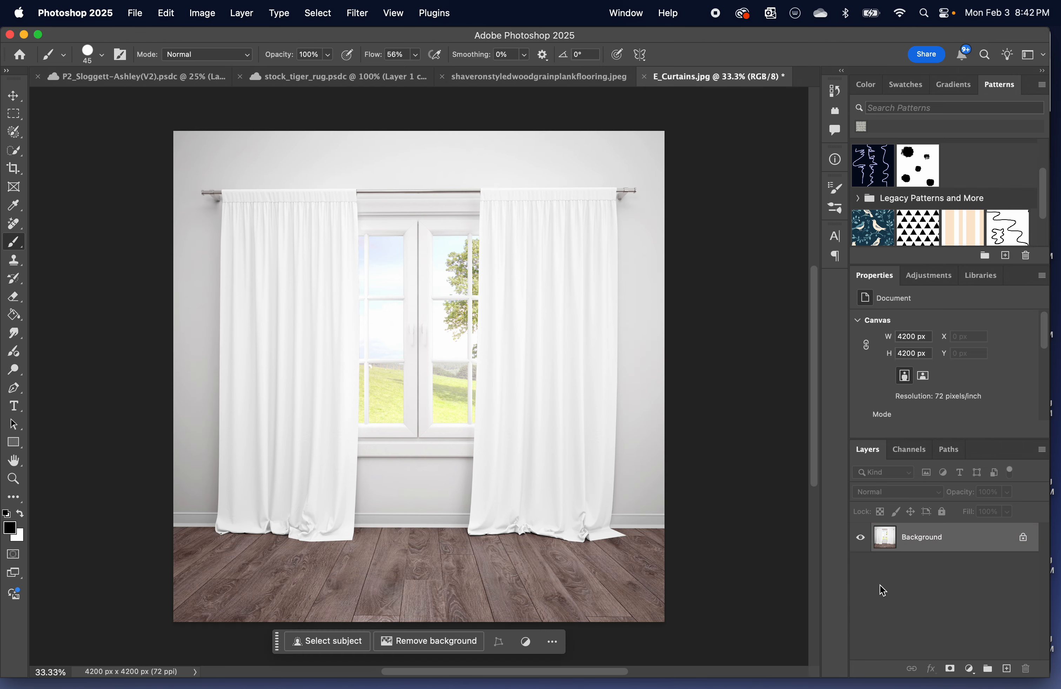
Duplicate the Background layer and turn a subject selection of its window and curtains into a Quick Mask.
key(super+j)
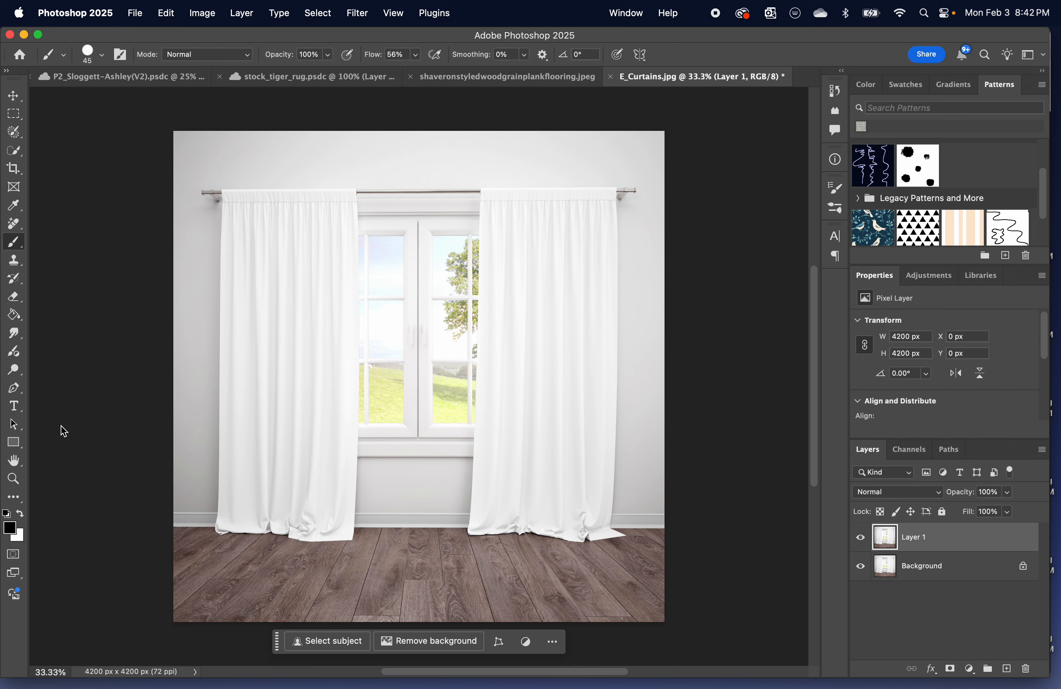
click(316, 640)
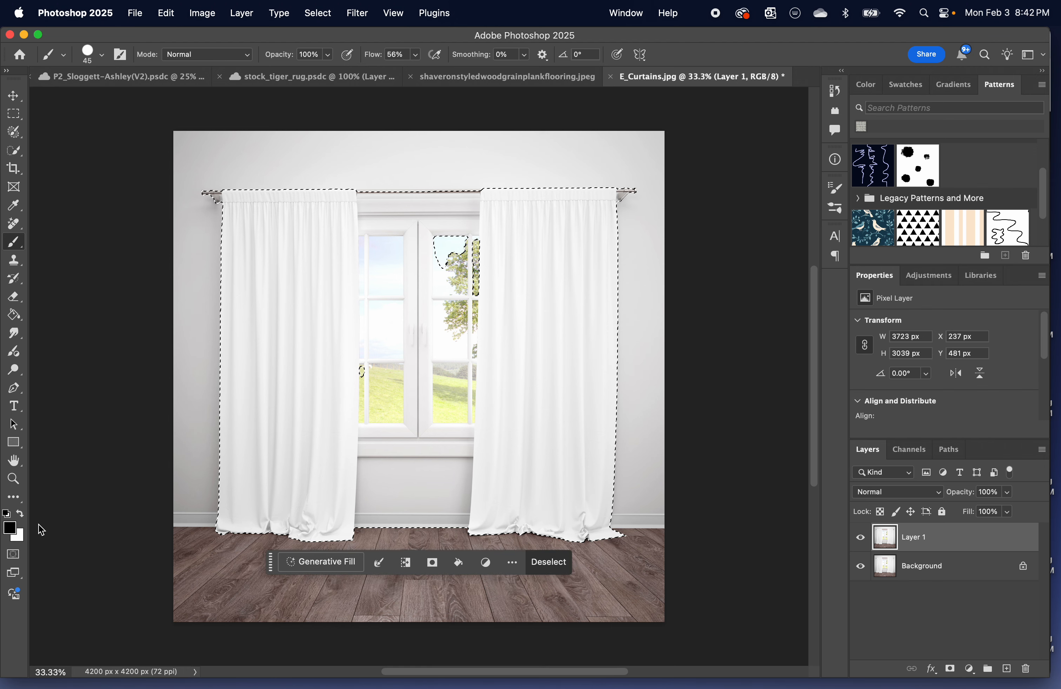
click(14, 556)
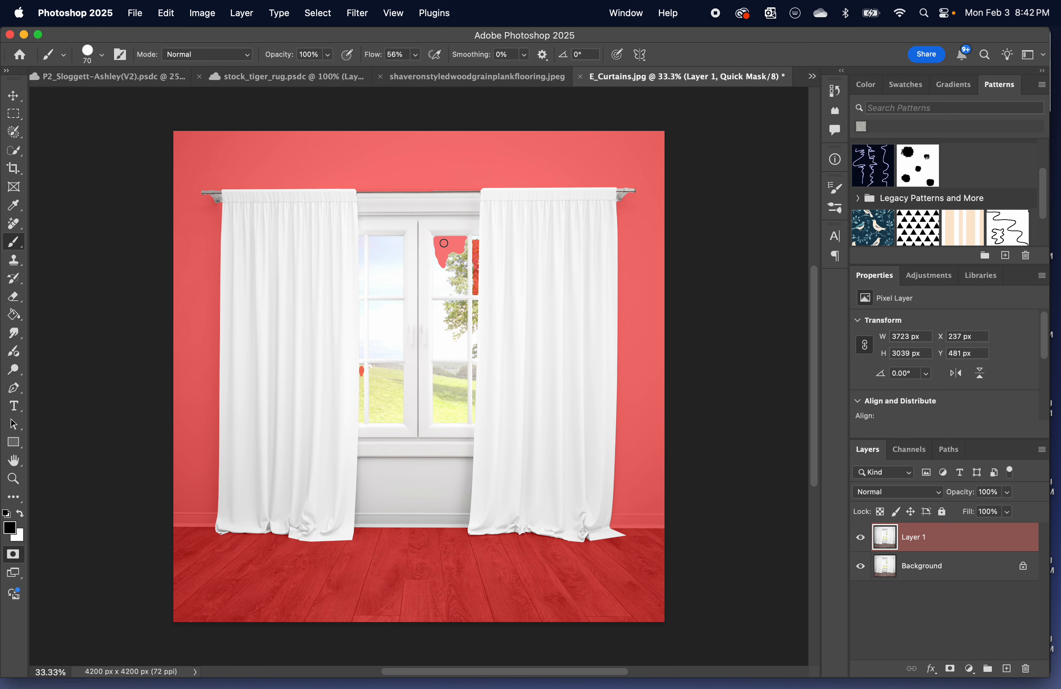
Add the missed window panes and the curtain's top edge to the Quick Mask selection with a 200 px white brush.
key(bracketright)
key(bracketright)
key(bracketright)
key(bracketright)
key(bracketright)
key(bracketright)
key(bracketleft)
key(x)
mouse_move(438, 242)
mouse_down()
mouse_move(435, 256)
mouse_move(469, 236)
mouse_move(468, 305)
mouse_up()
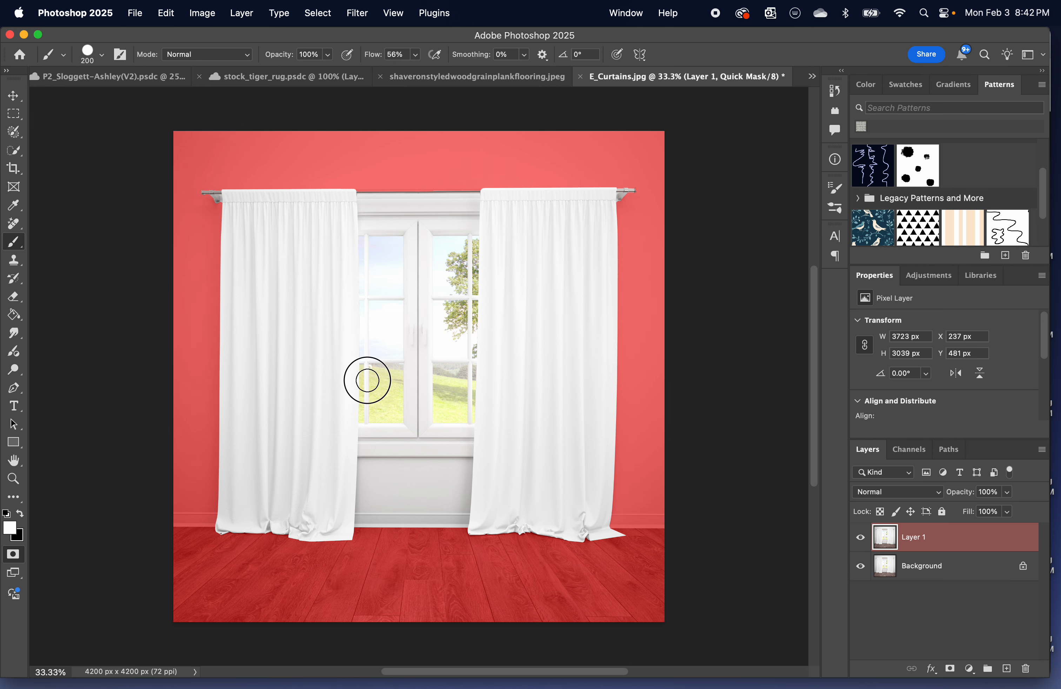
click(362, 378)
mouse_move(482, 200)
mouse_down()
mouse_move(330, 201)
mouse_move(557, 206)
mouse_up()
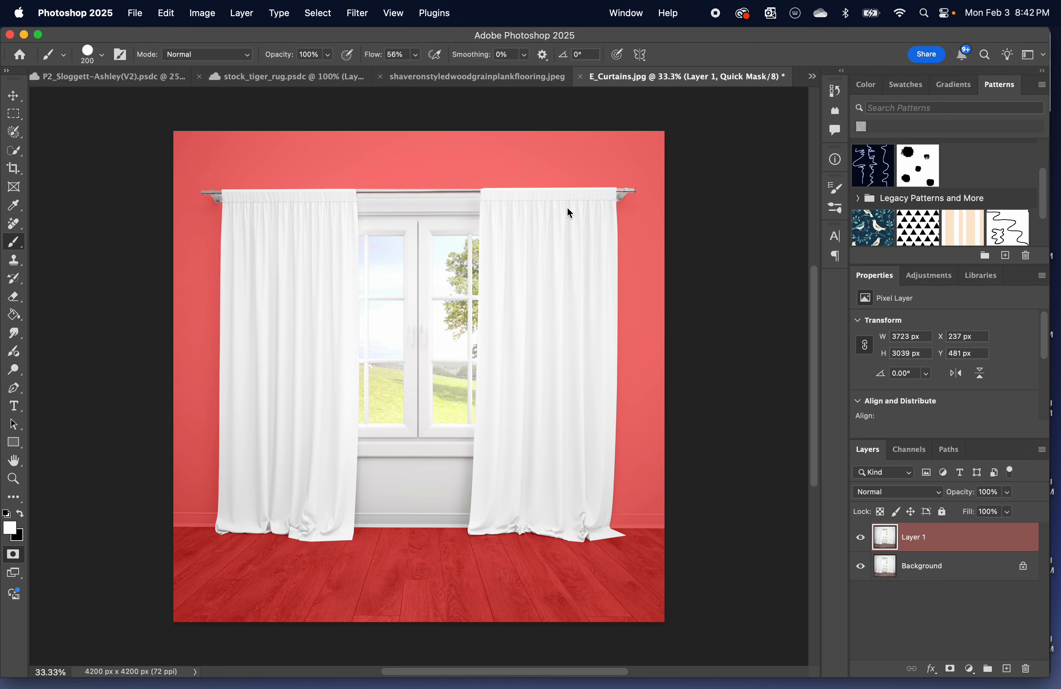
Try a 90 px brush stroke at the curtain rod's end, undo it, and convert the Quick Mask back into a selection.
key(bracketleft)
key(bracketleft)
key(bracketleft)
drag(623, 197, 631, 199)
key(super+z)
key(x)
click(13, 554)
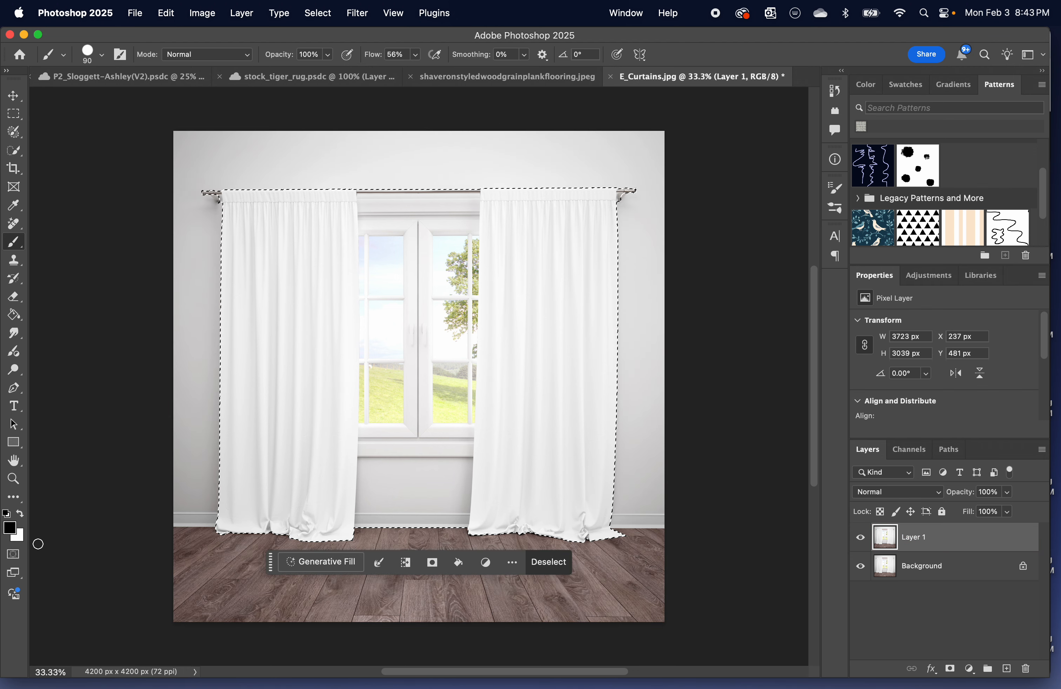
Copy the selected window and curtains into the room composite above Layer 2 copy and move them toward the room's right side.
click(154, 77)
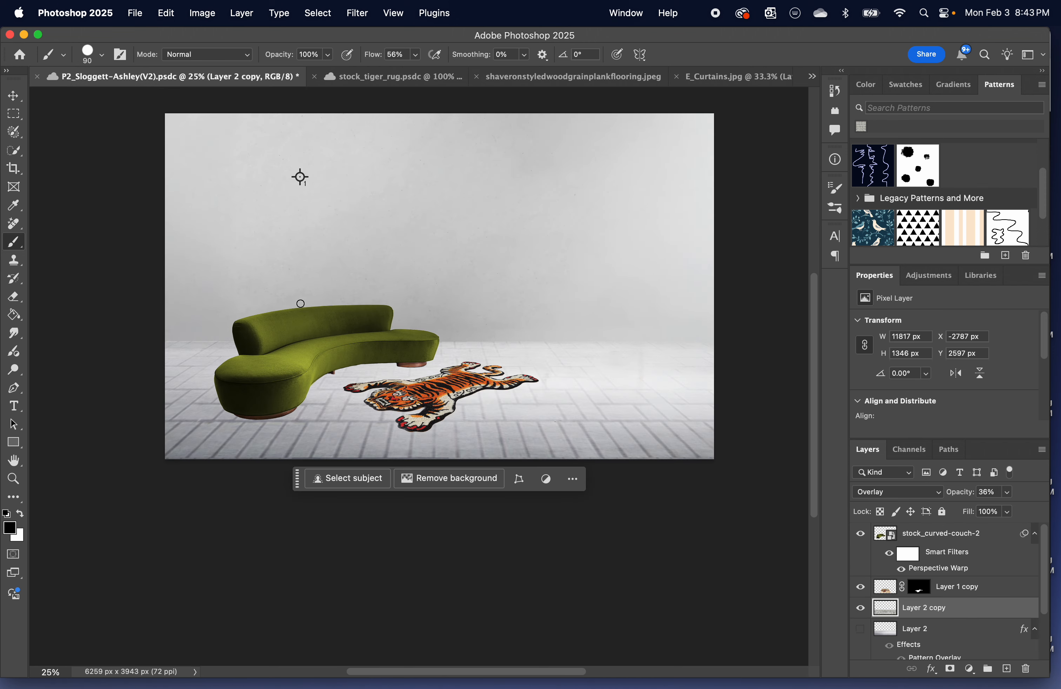
key(super+v)
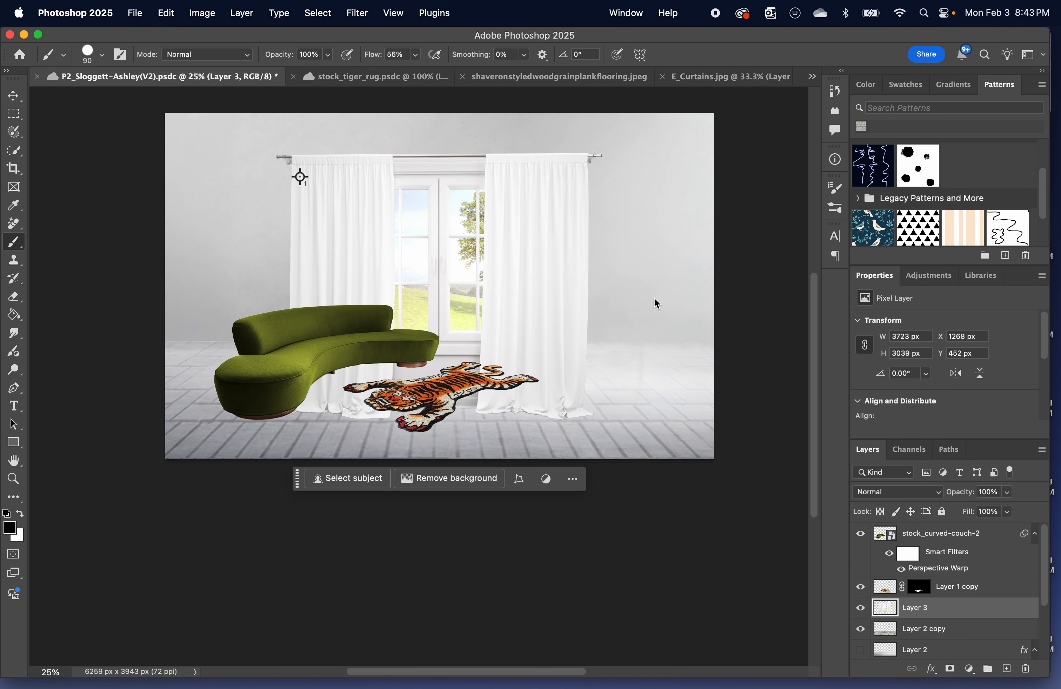
key(v)
mouse_move(541, 261)
mouse_down()
mouse_move(566, 244)
mouse_move(627, 265)
mouse_move(639, 253)
mouse_up()
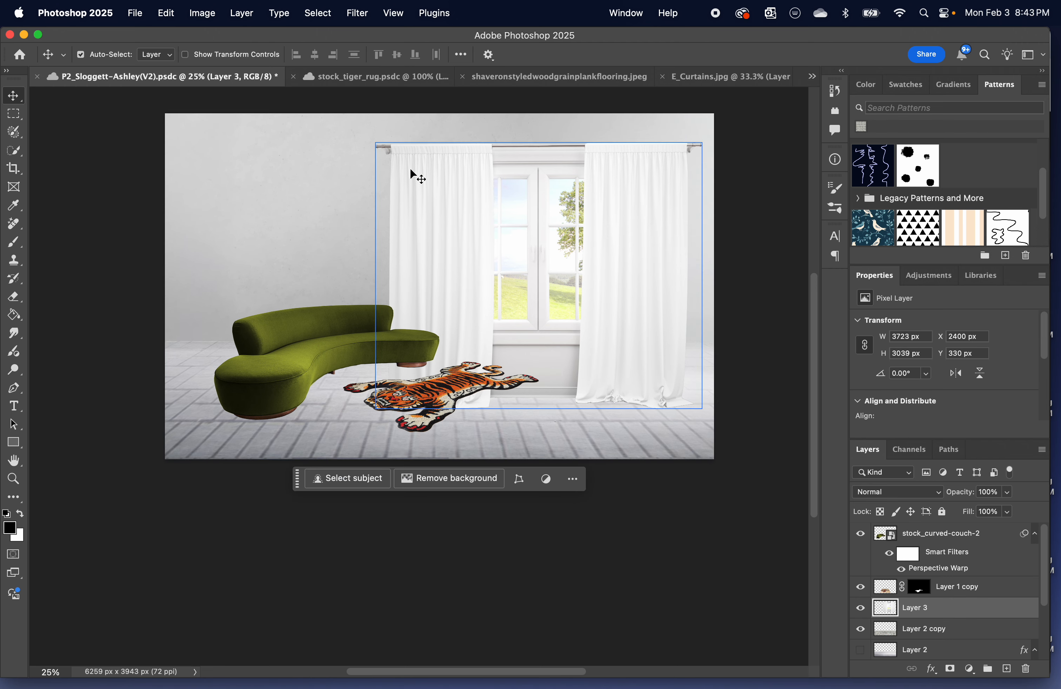
Scale the window and curtains on Layer 3 to 87.99% and place them against the back wall beside the couch.
key(super)
key(super+t)
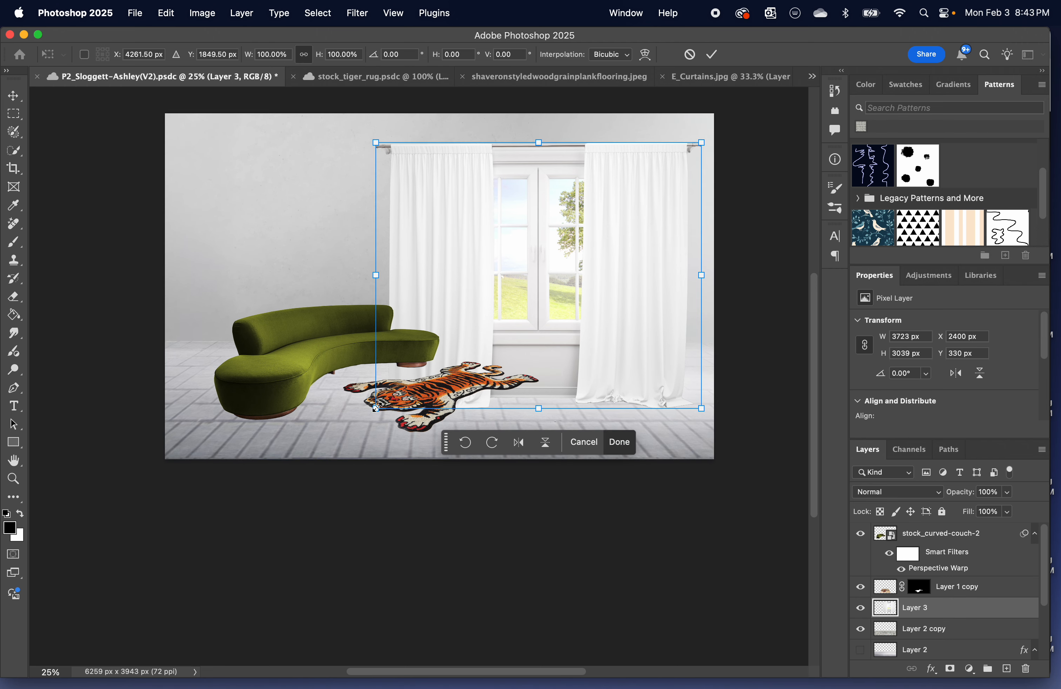
drag(376, 408, 453, 358)
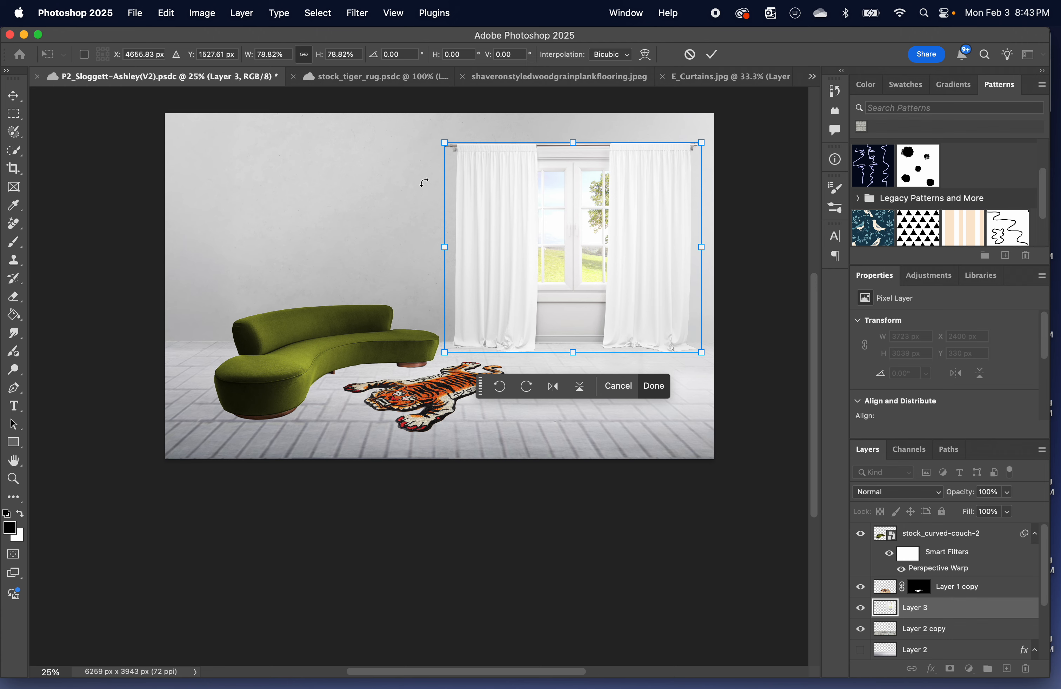
drag(449, 146, 408, 131)
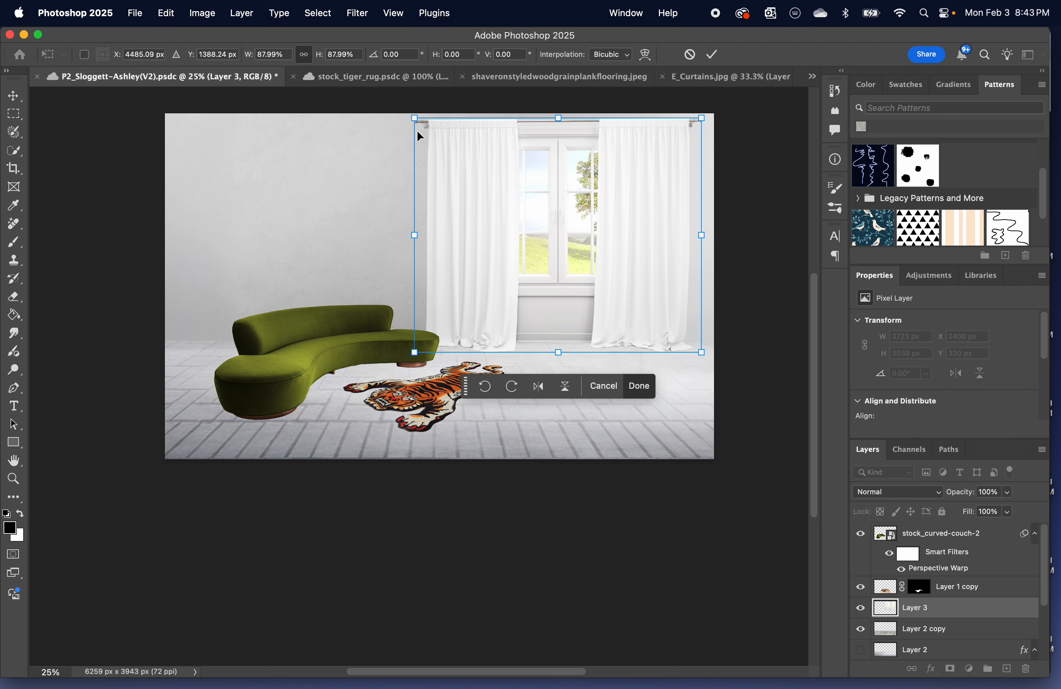
drag(628, 171, 647, 171)
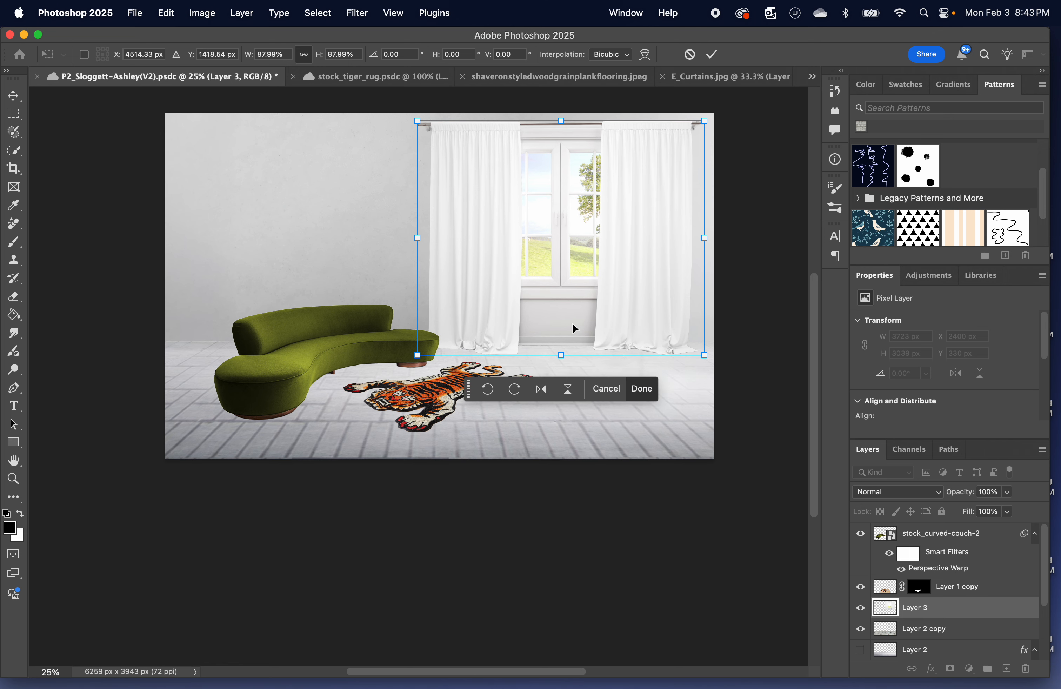
key(Return)
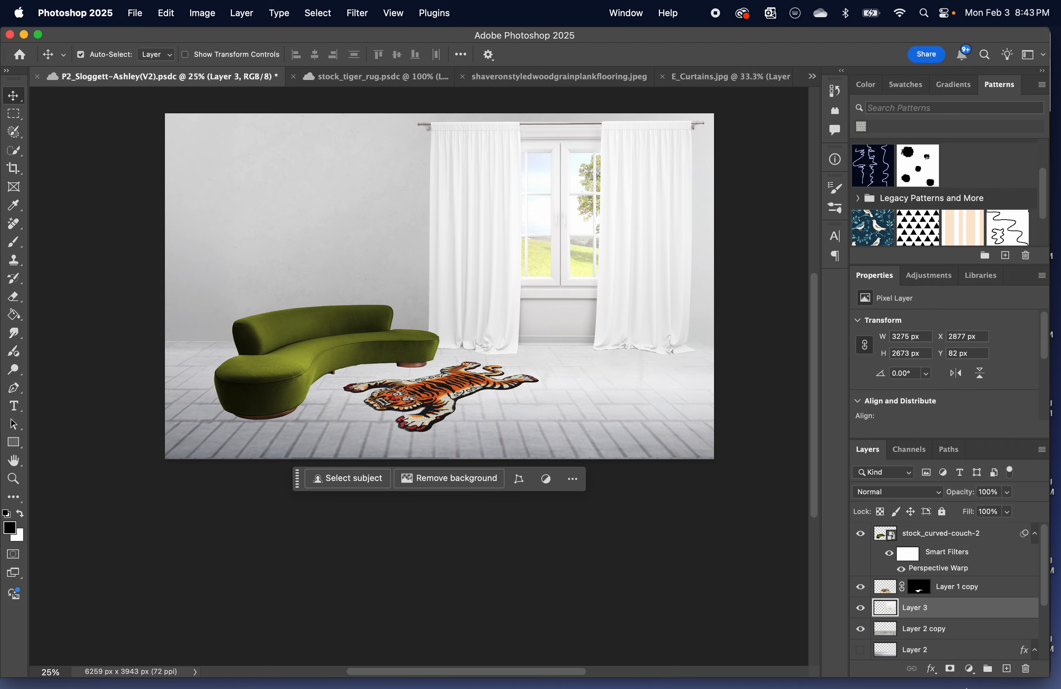
Add a layer mask to Layer 3 and hide the wall section below the window with a 200 px black brush.
click(950, 670)
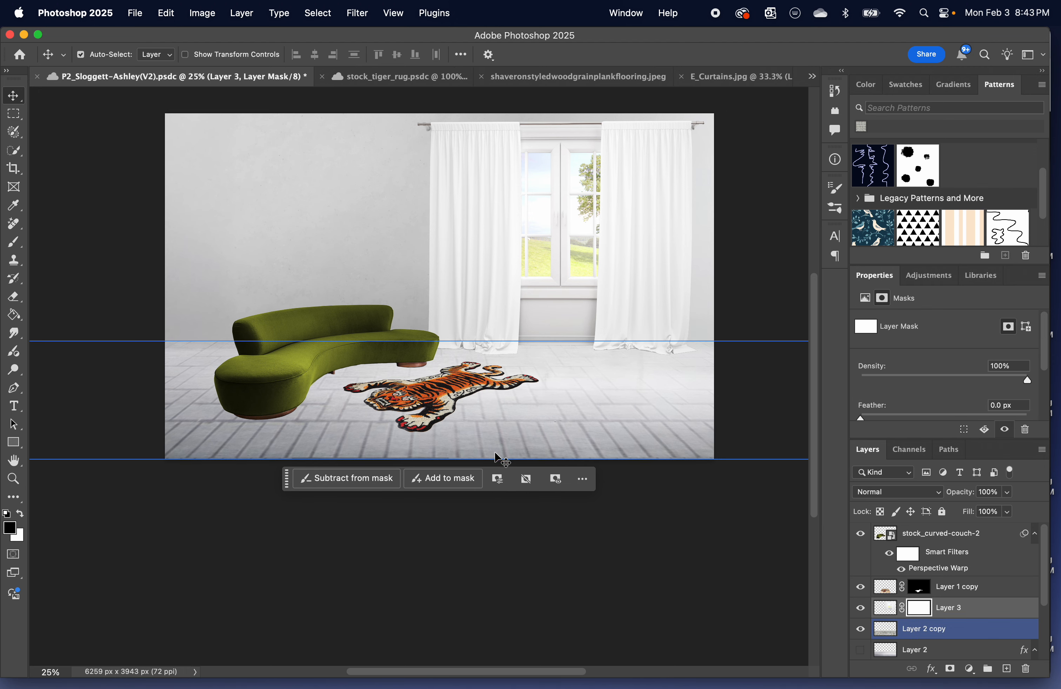
key(b)
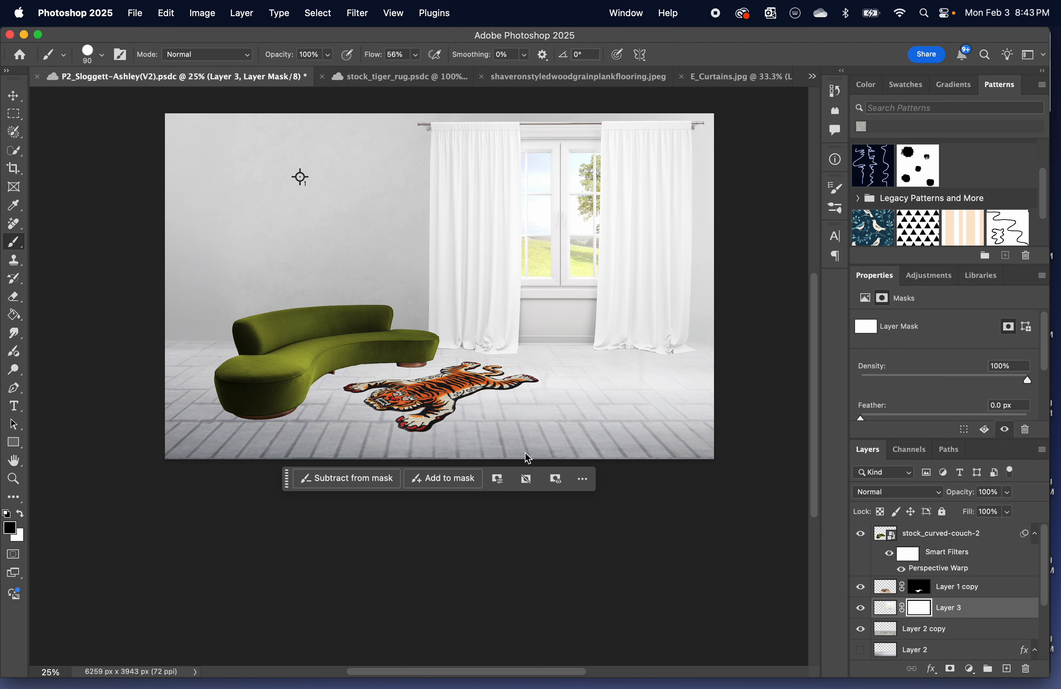
key(bracketright)
key(bracketright)
key(bracketright)
key(bracketright)
key(bracketright)
key(super+equal)
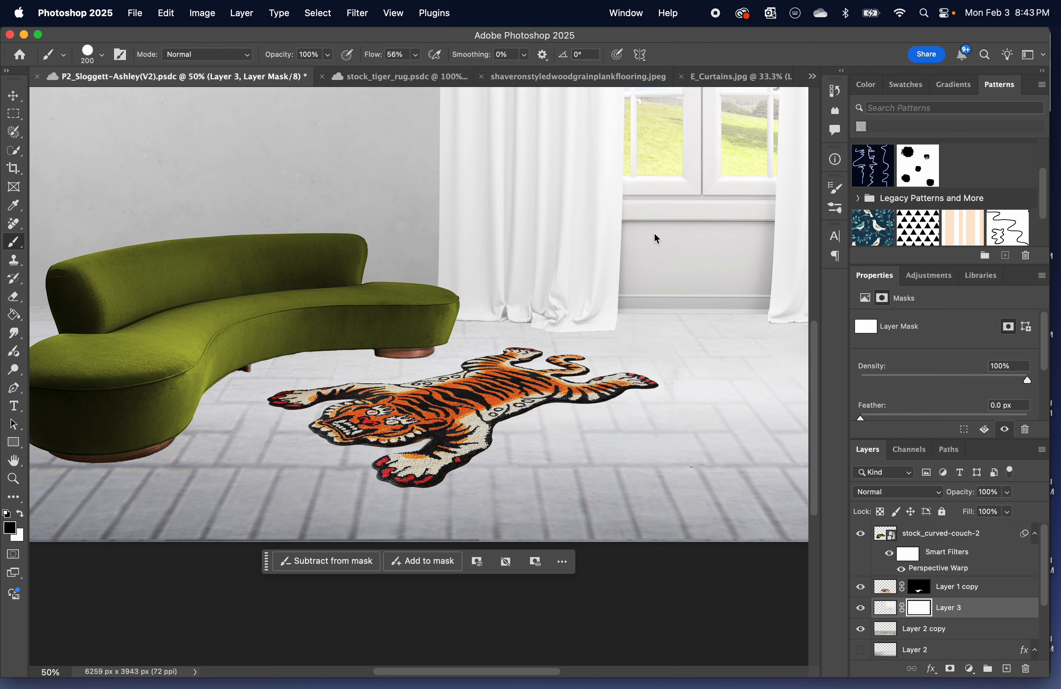
drag(641, 229, 635, 327)
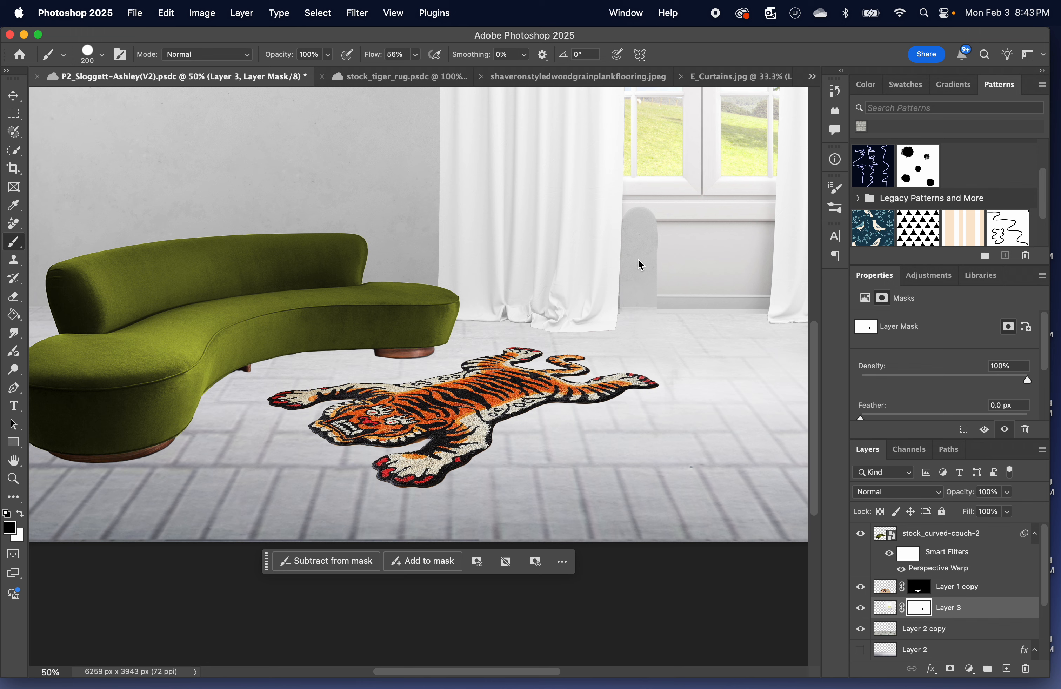
drag(655, 217, 656, 328)
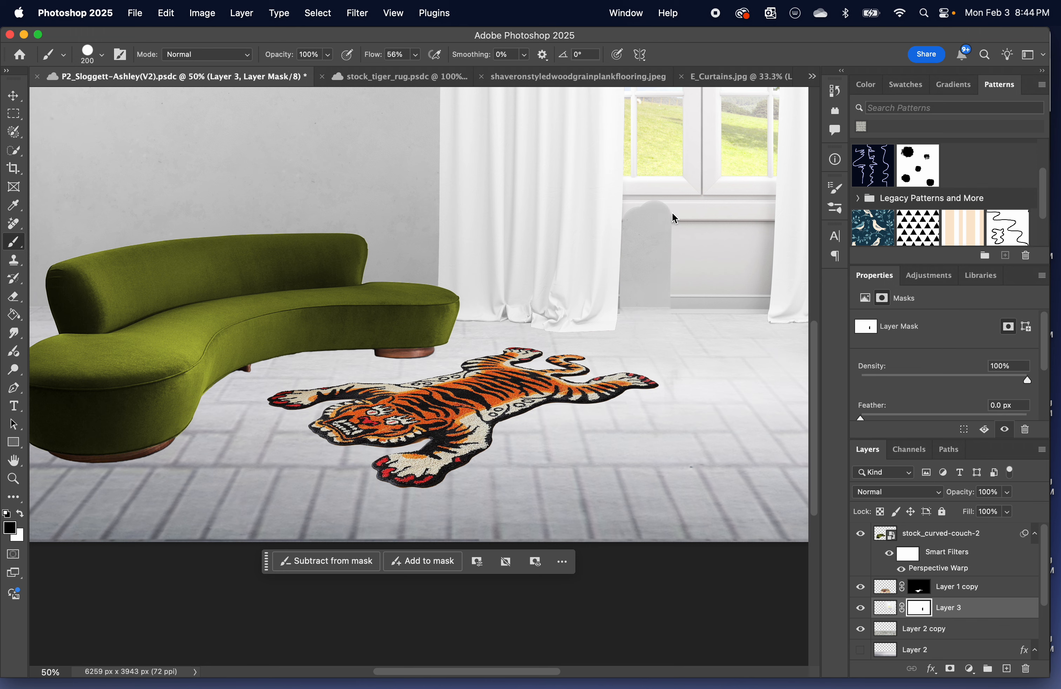
drag(673, 216, 674, 348)
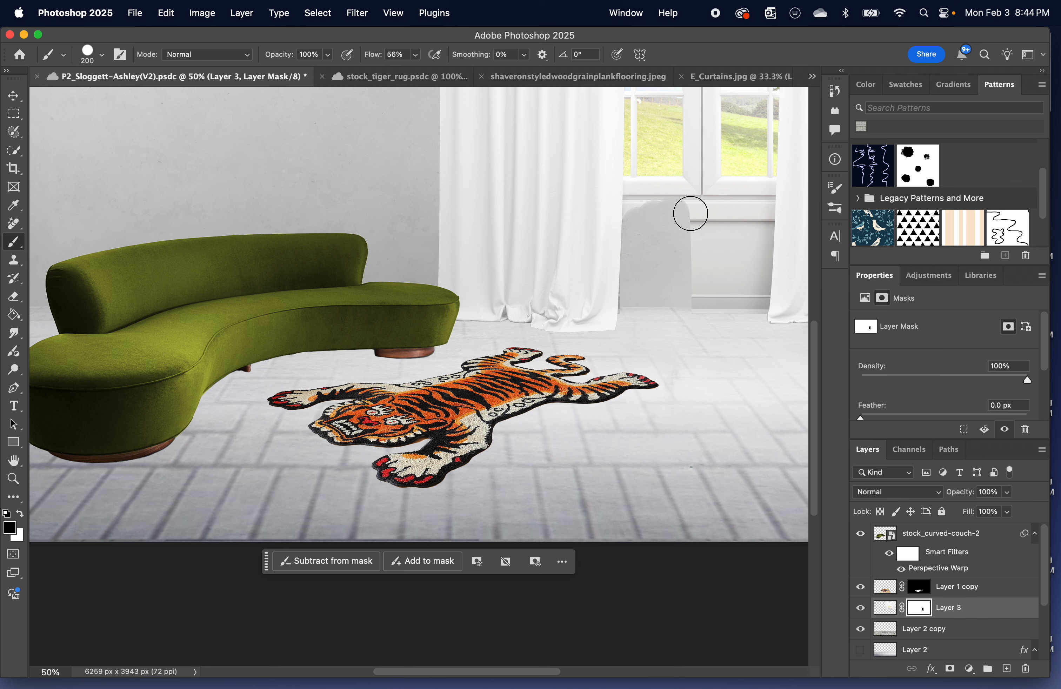
mouse_move(691, 215)
mouse_down()
mouse_move(693, 266)
mouse_move(719, 316)
mouse_up()
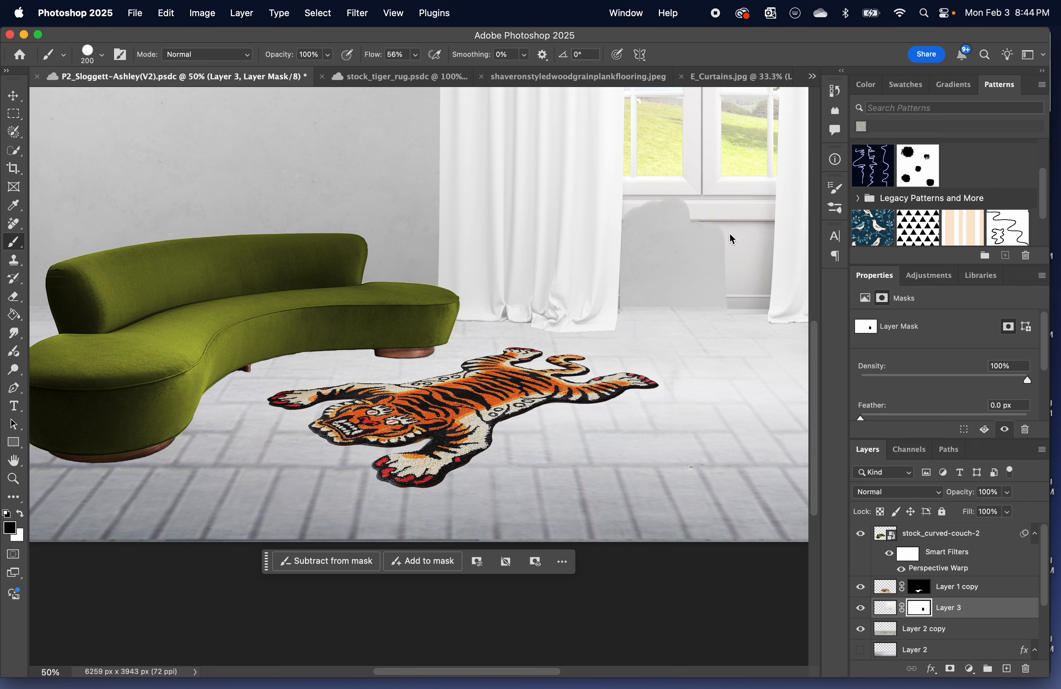
drag(731, 239, 729, 301)
drag(750, 240, 744, 318)
drag(756, 230, 752, 329)
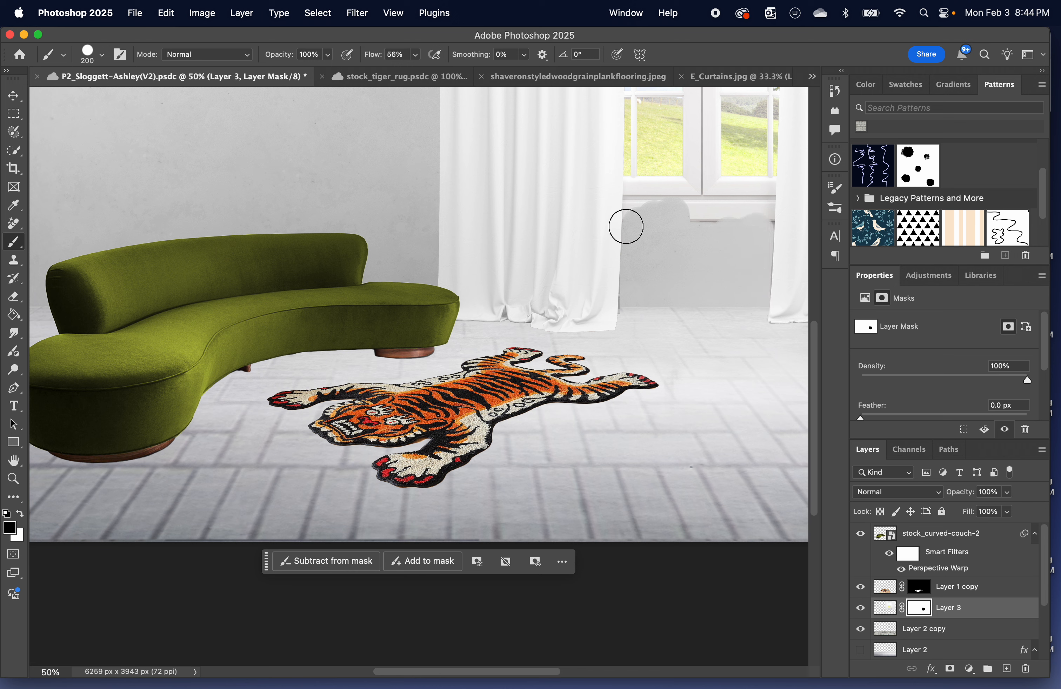
Restore the full window sill between the curtains by painting white on Layer 3's mask.
key(x)
drag(620, 200, 784, 206)
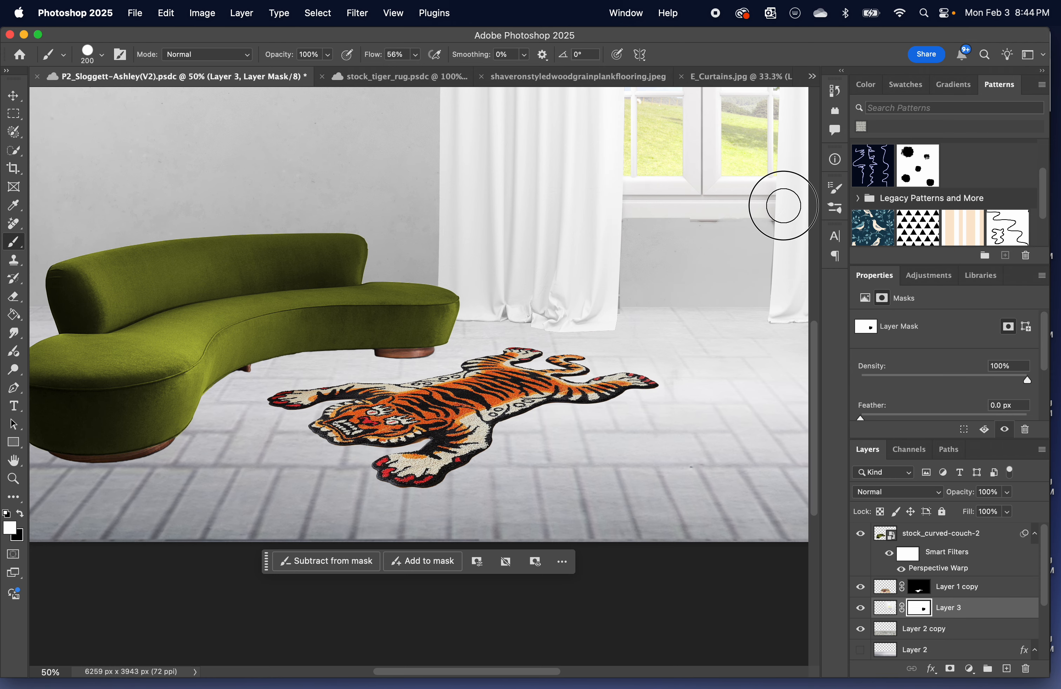
scroll(673, 206, right, 10)
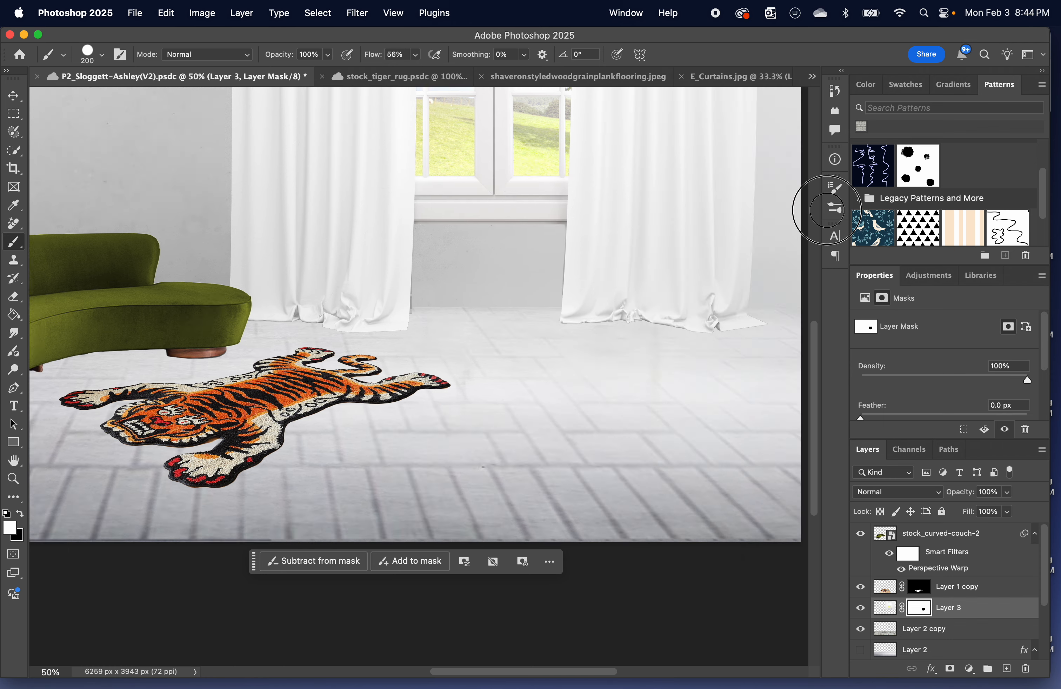
scroll(91, 338, left, 2)
scroll(263, 320, up, 15)
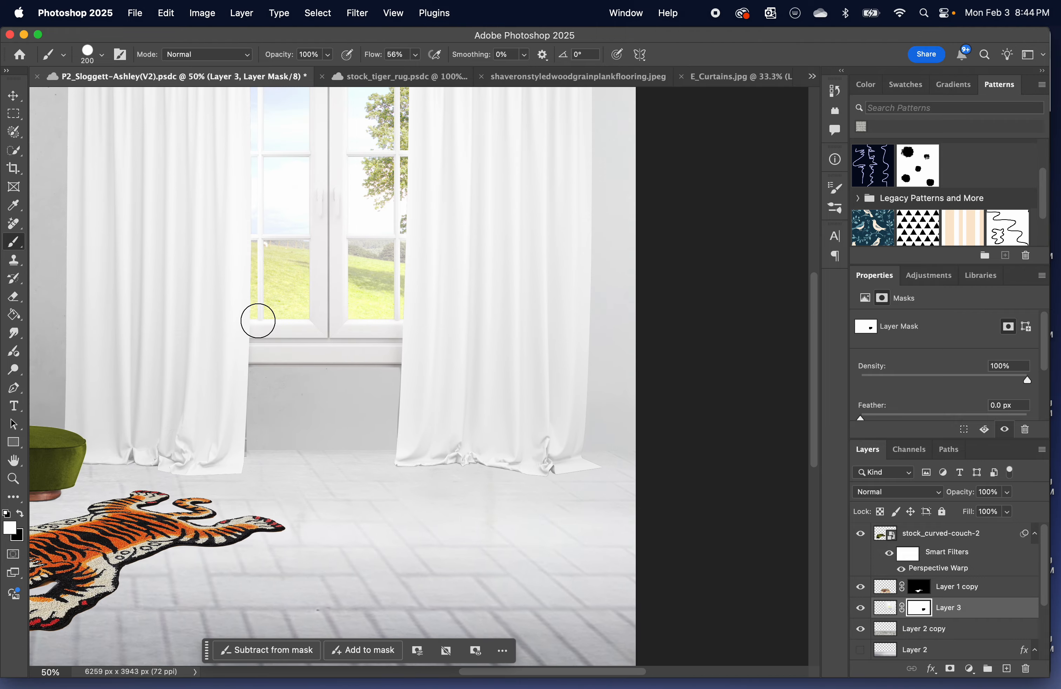
scroll(259, 321, down, 8)
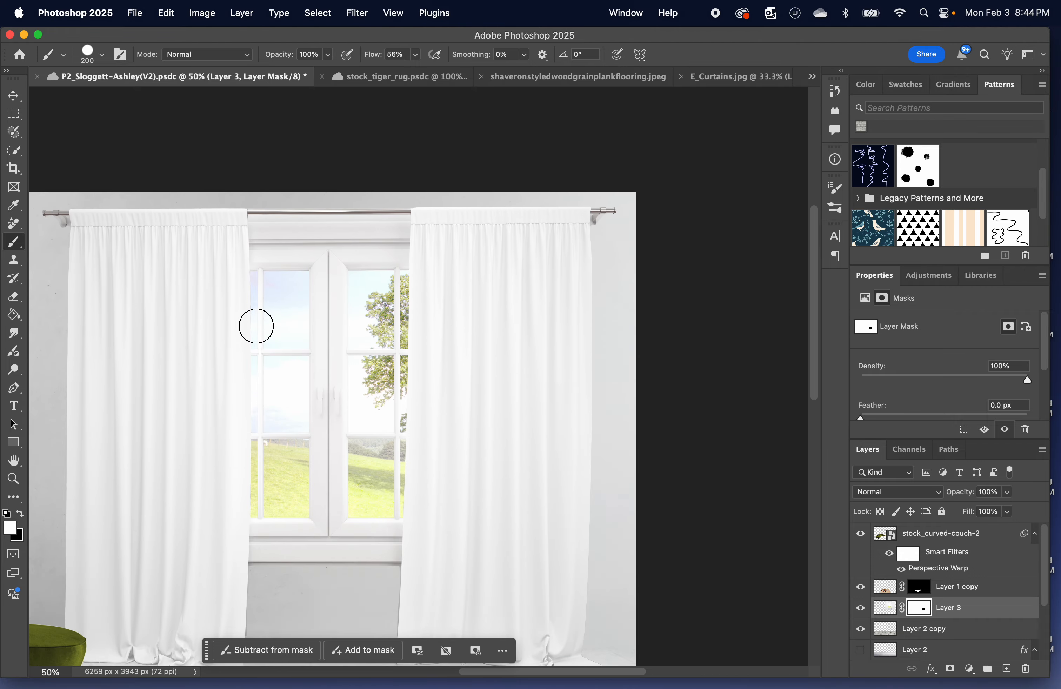
key(super+minus)
Duplicate Layer 3 and select the subject on Layer 3 copy.
mouse_move(1060, 688)
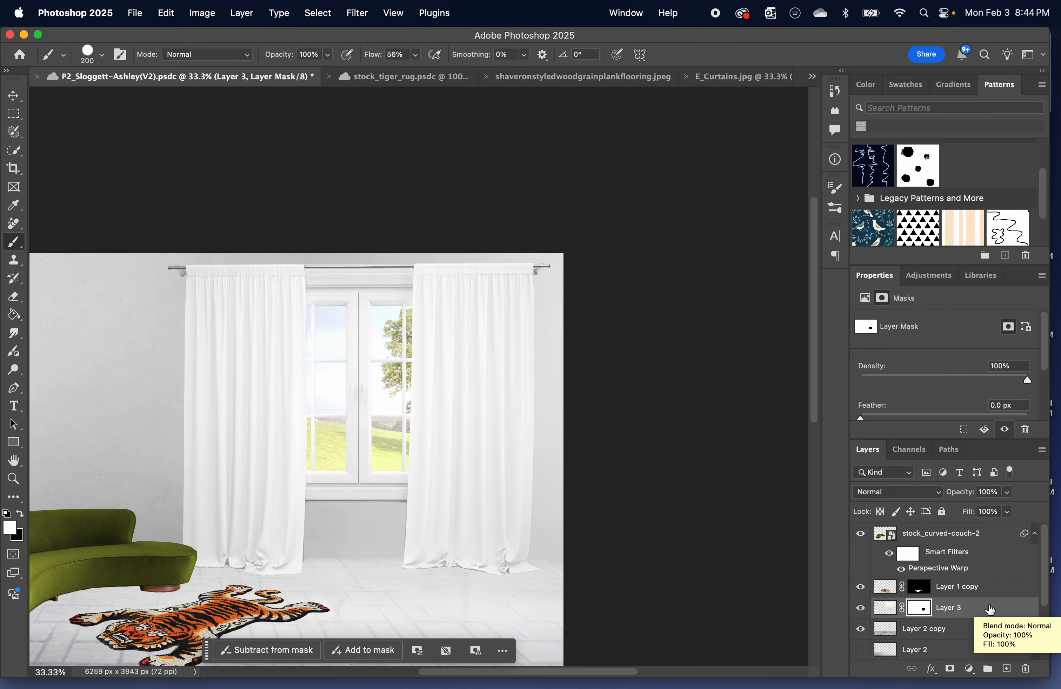
key(super+j)
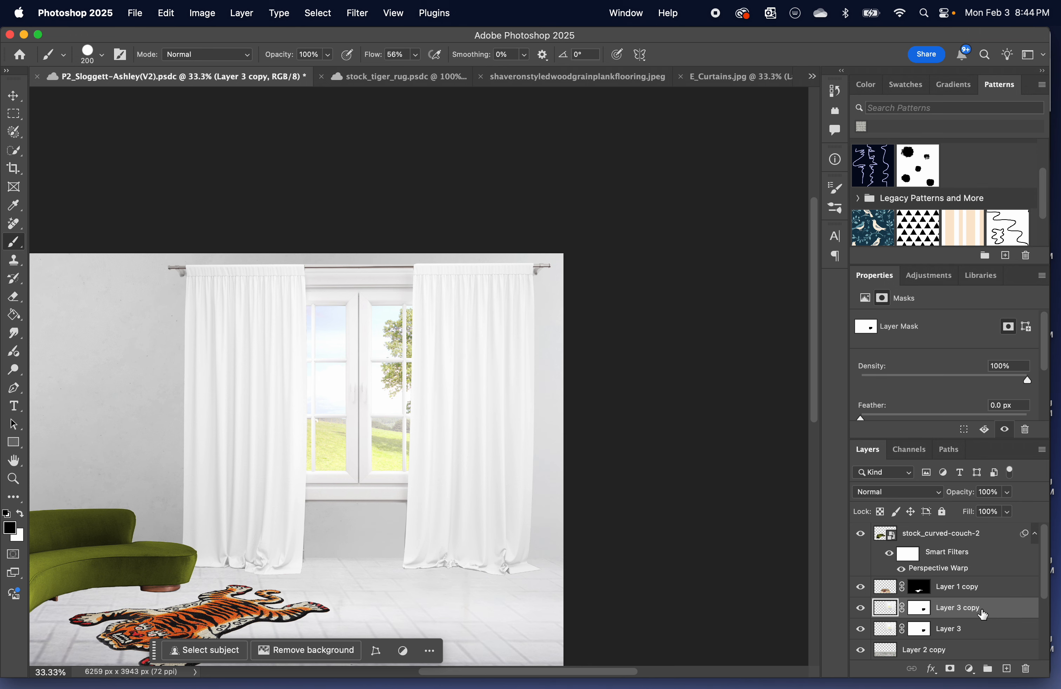
click(13, 96)
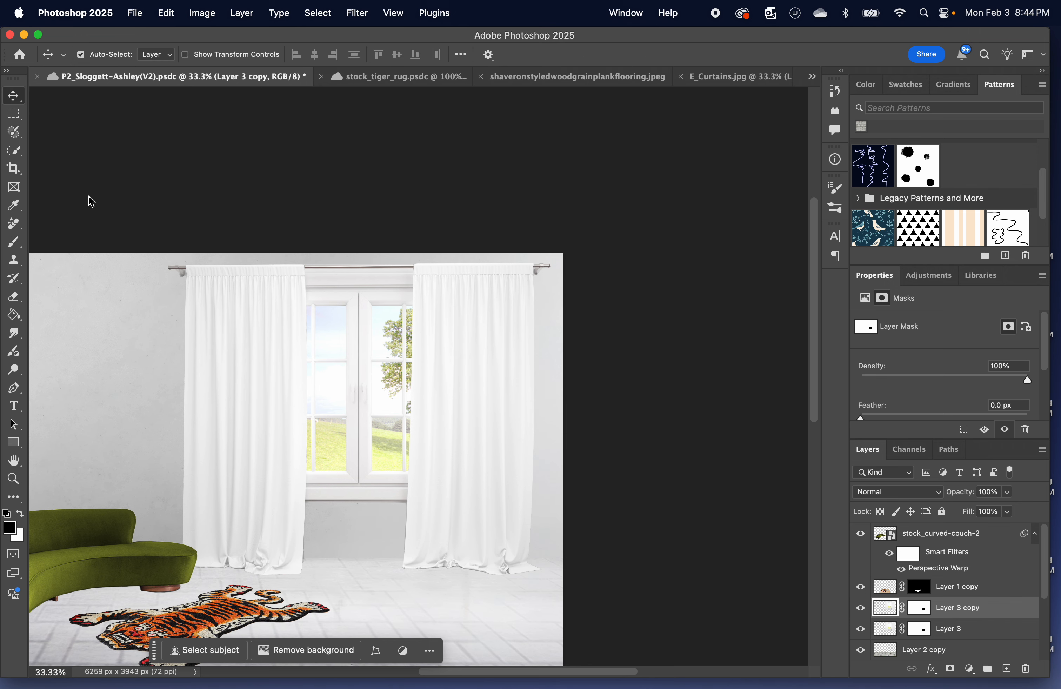
click(210, 652)
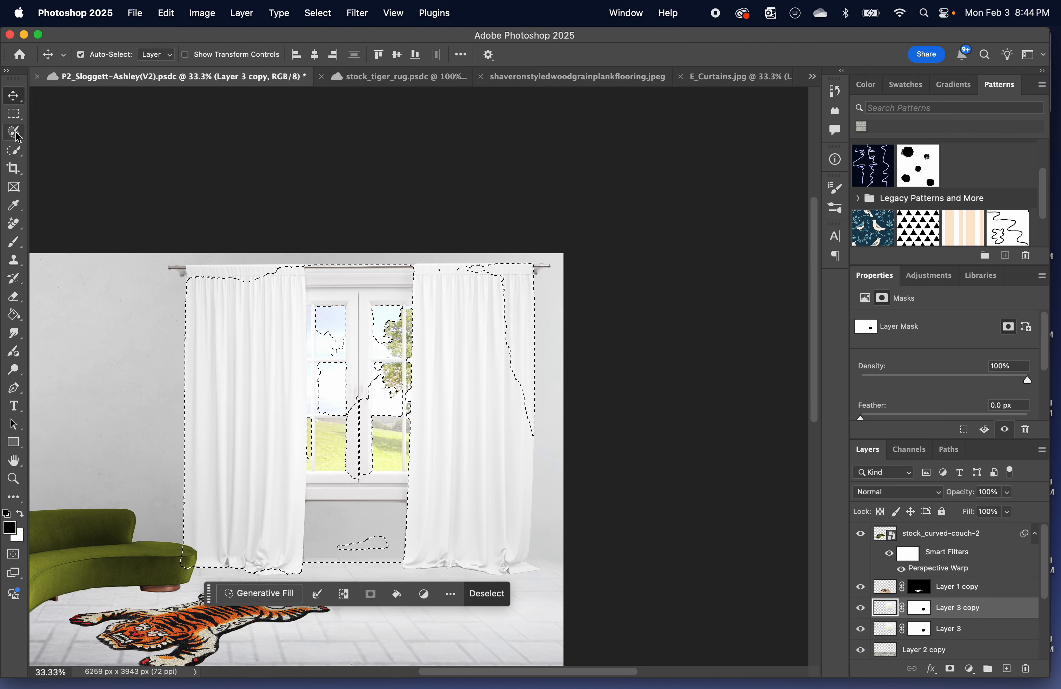
Subtract the left window sash from the selection with the 300 px Quick Selection tool.
click(14, 153)
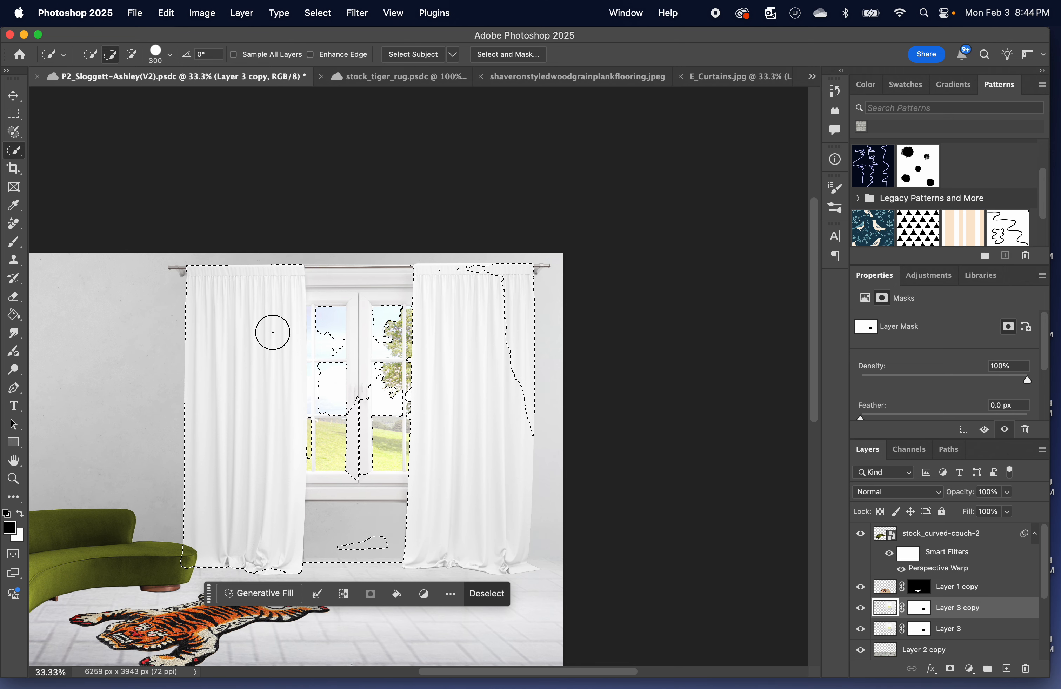
alt+click(360, 348)
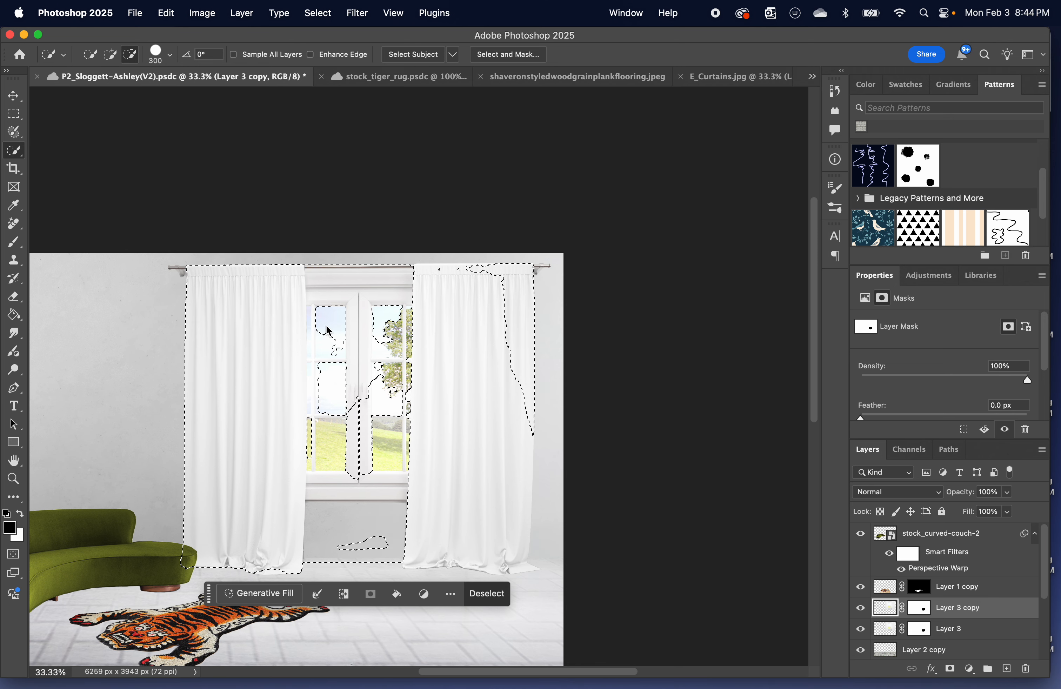
key(alt)
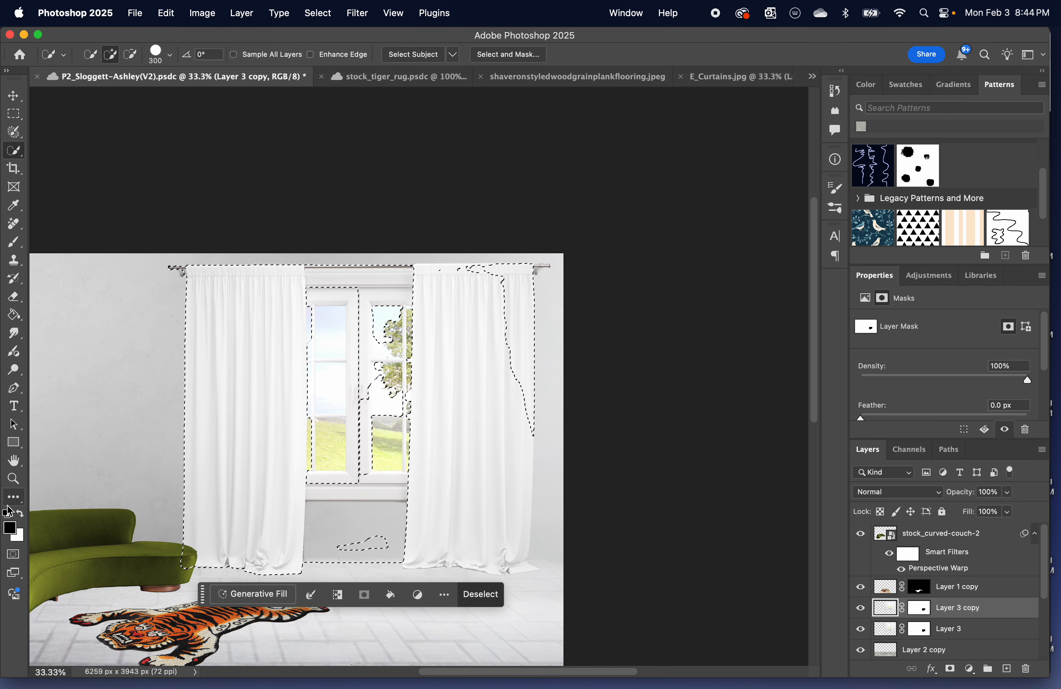
Limit the selection to the left curtain by painting black over everything else in Quick Mask with the 200 px brush.
click(13, 554)
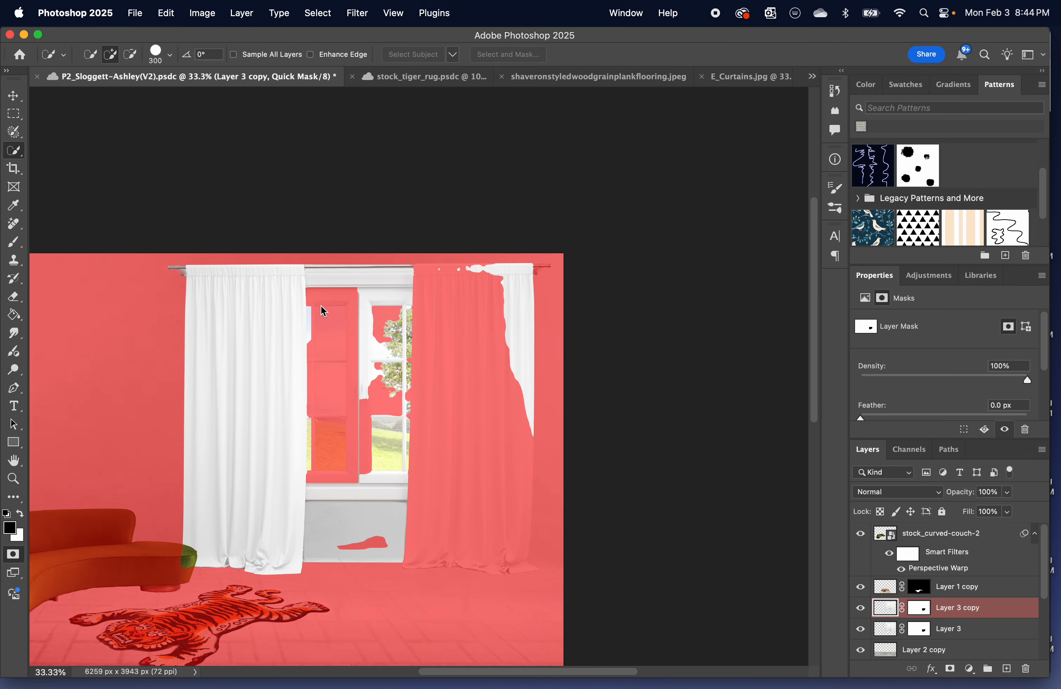
key(b)
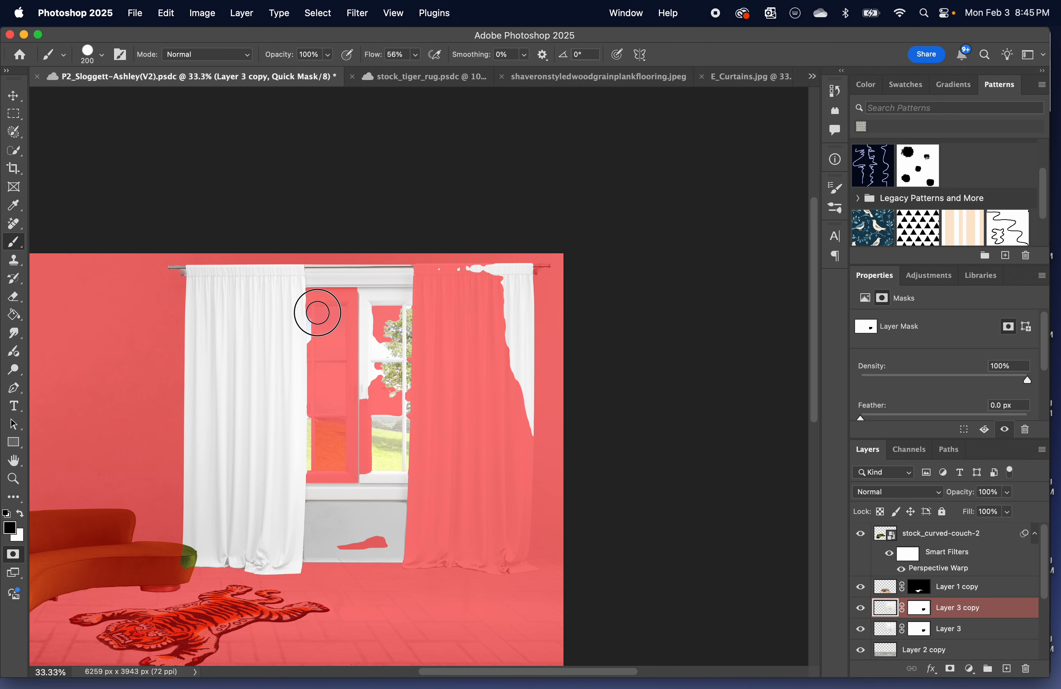
drag(318, 447, 321, 561)
mouse_move(340, 524)
mouse_down()
mouse_move(379, 445)
mouse_move(386, 549)
mouse_move(394, 526)
mouse_move(402, 268)
mouse_move(317, 268)
mouse_move(353, 429)
mouse_move(334, 287)
mouse_move(372, 431)
mouse_move(381, 275)
mouse_move(402, 547)
mouse_move(436, 265)
mouse_move(532, 296)
mouse_move(547, 315)
mouse_move(509, 351)
mouse_move(536, 403)
mouse_move(497, 355)
mouse_move(541, 473)
mouse_up()
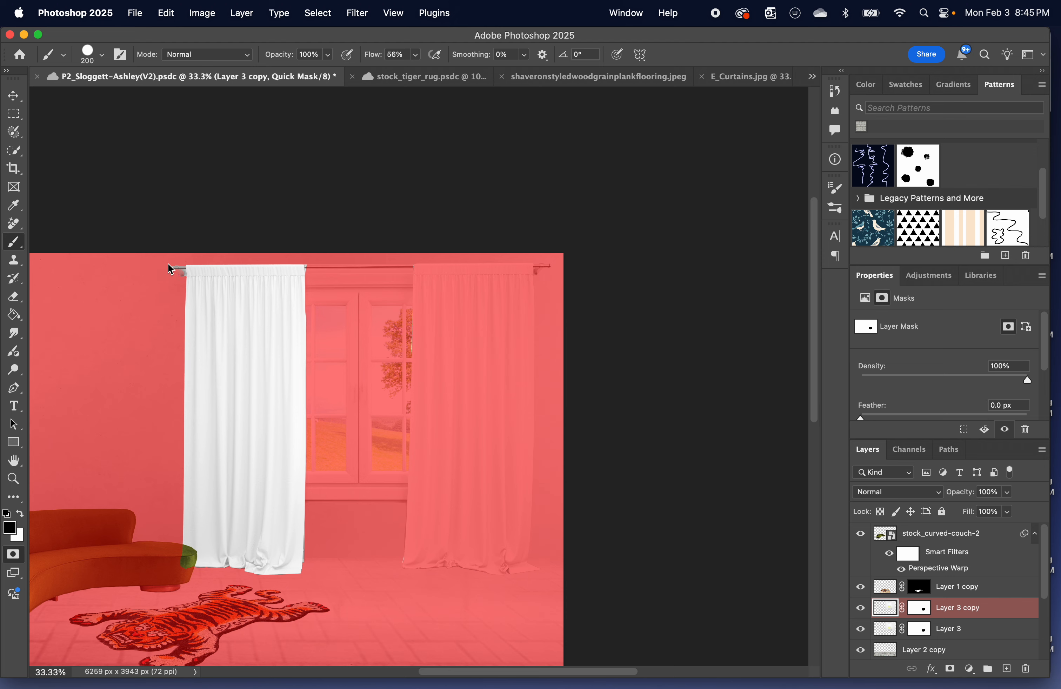
mouse_move(170, 269)
mouse_down()
mouse_move(166, 260)
mouse_move(170, 271)
mouse_up()
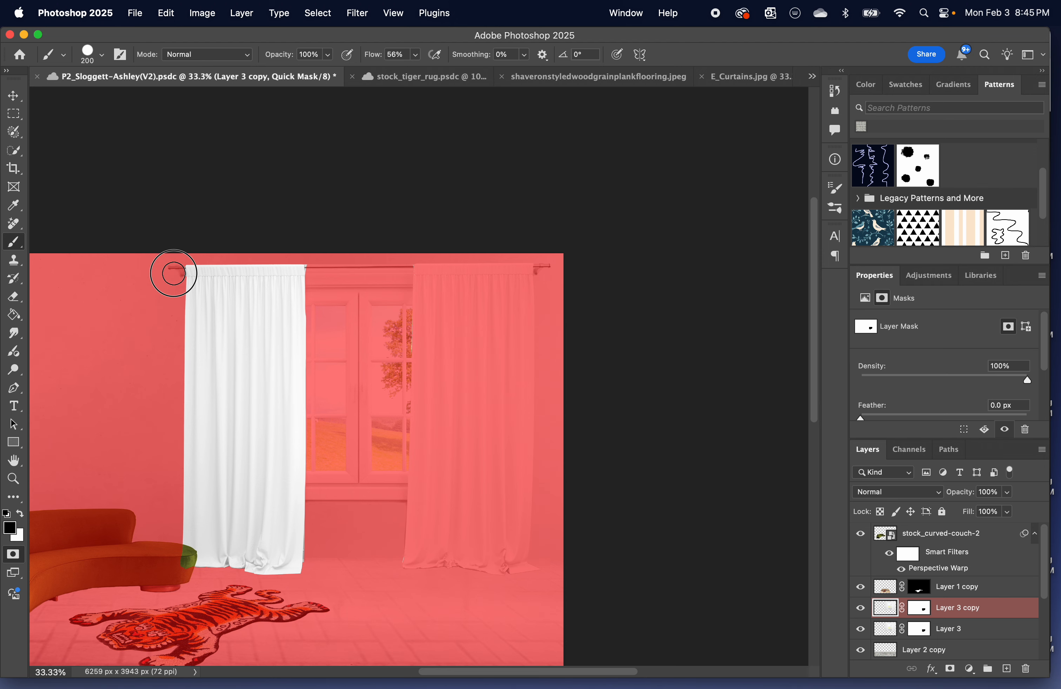
click(13, 574)
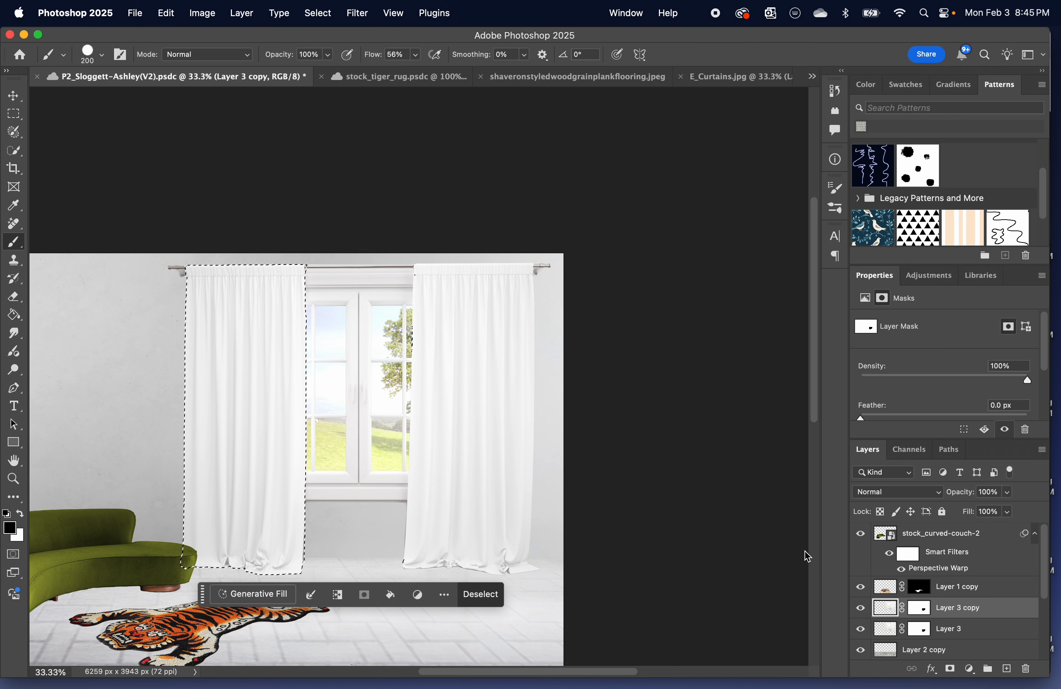
key(super+d)
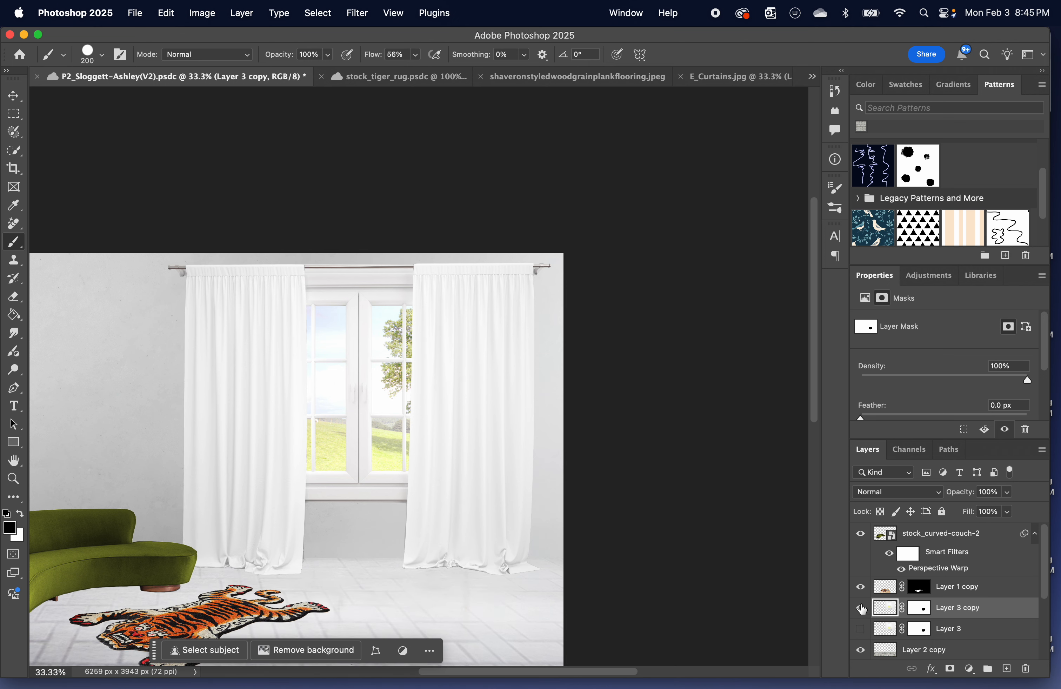
click(861, 610)
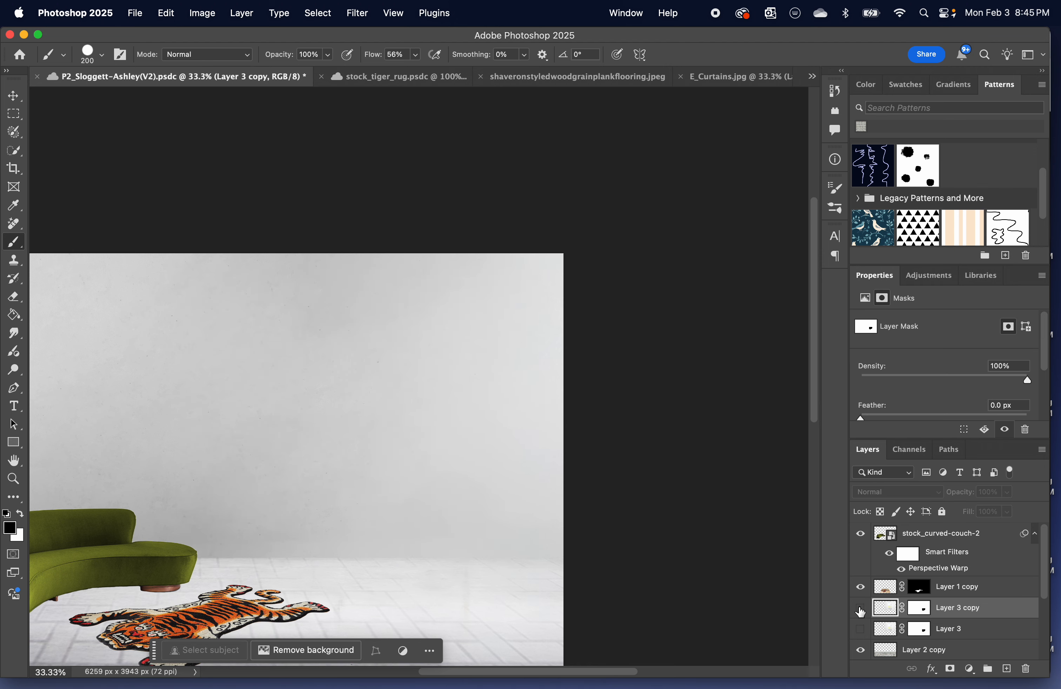
click(861, 609)
click(860, 610)
click(861, 610)
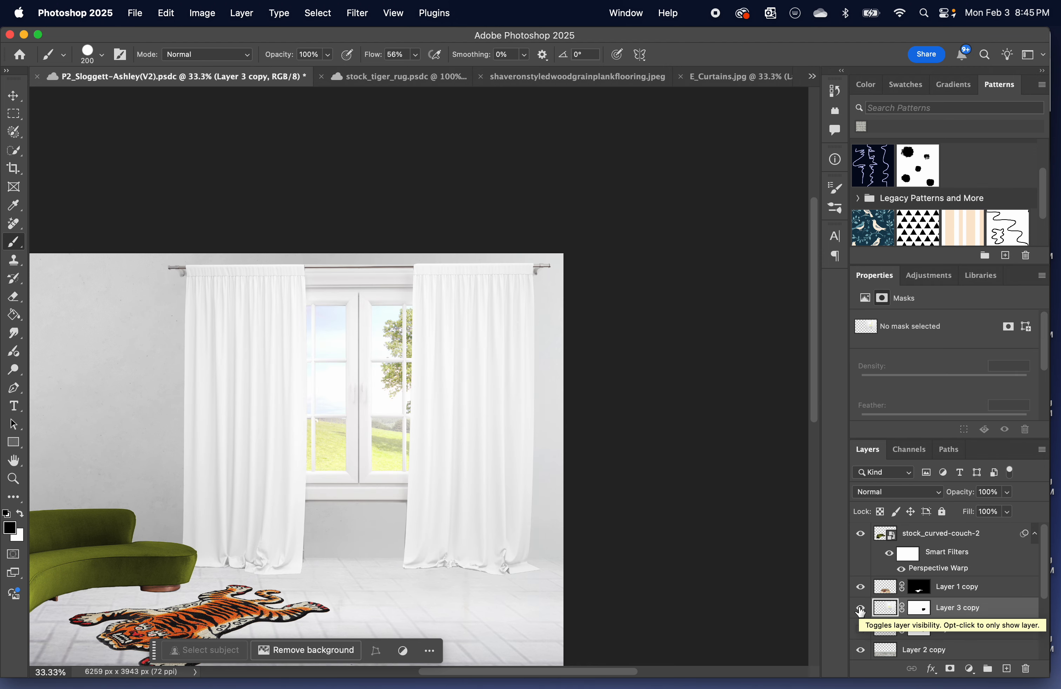
key(super+z)
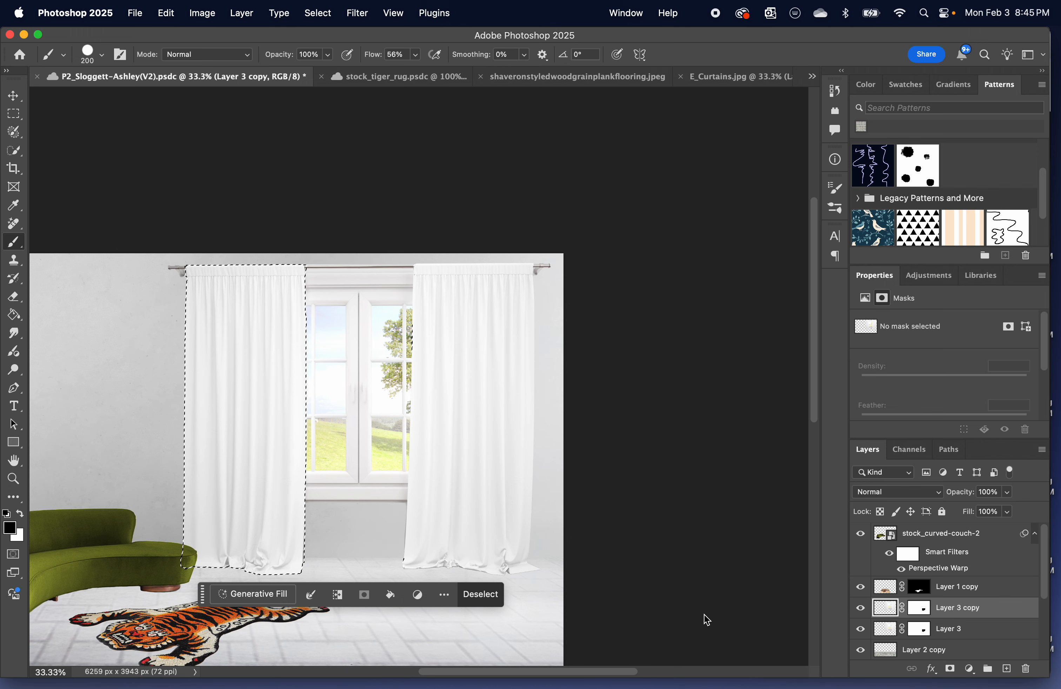
Replace Layer 3 copy's mask with one made from the left curtain selection, and hide Layer 3.
right_click(923, 609)
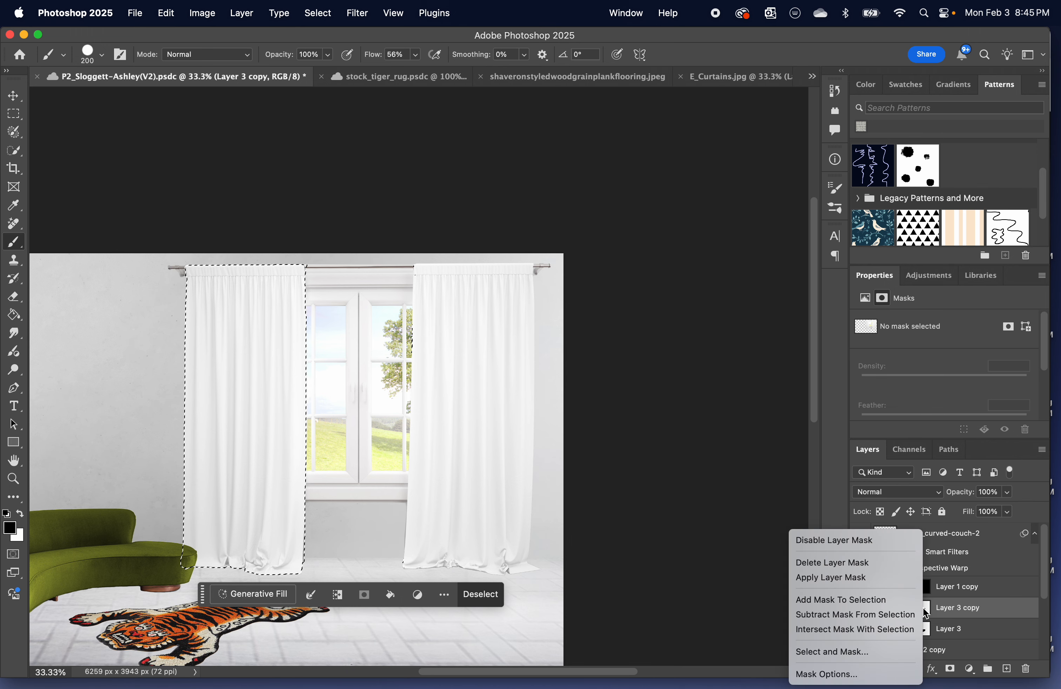
click(832, 562)
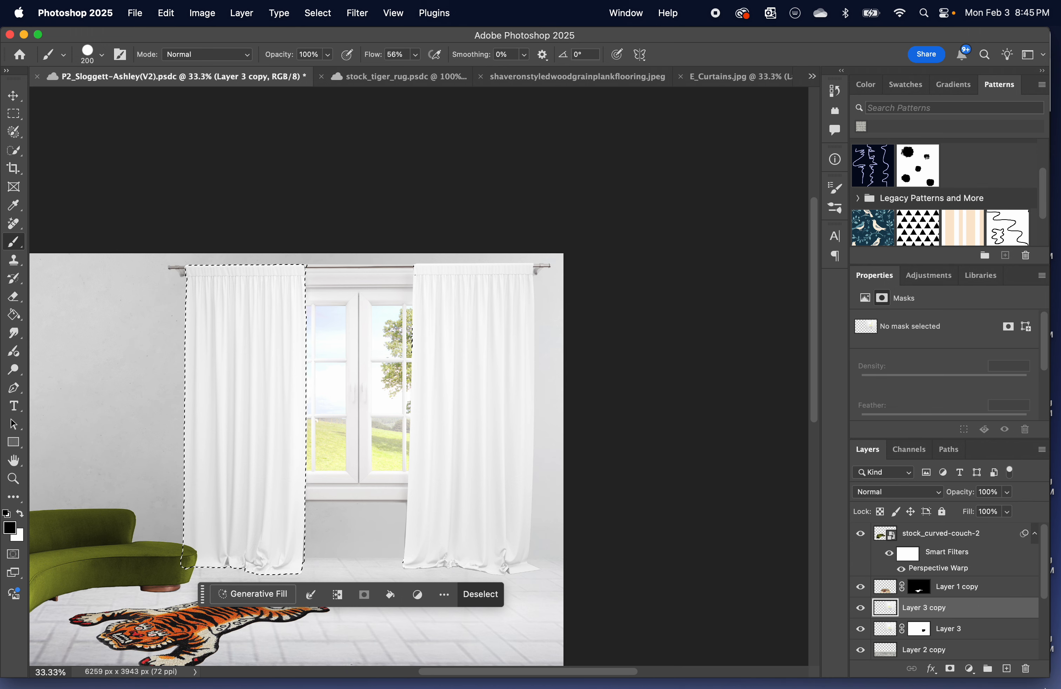
click(950, 670)
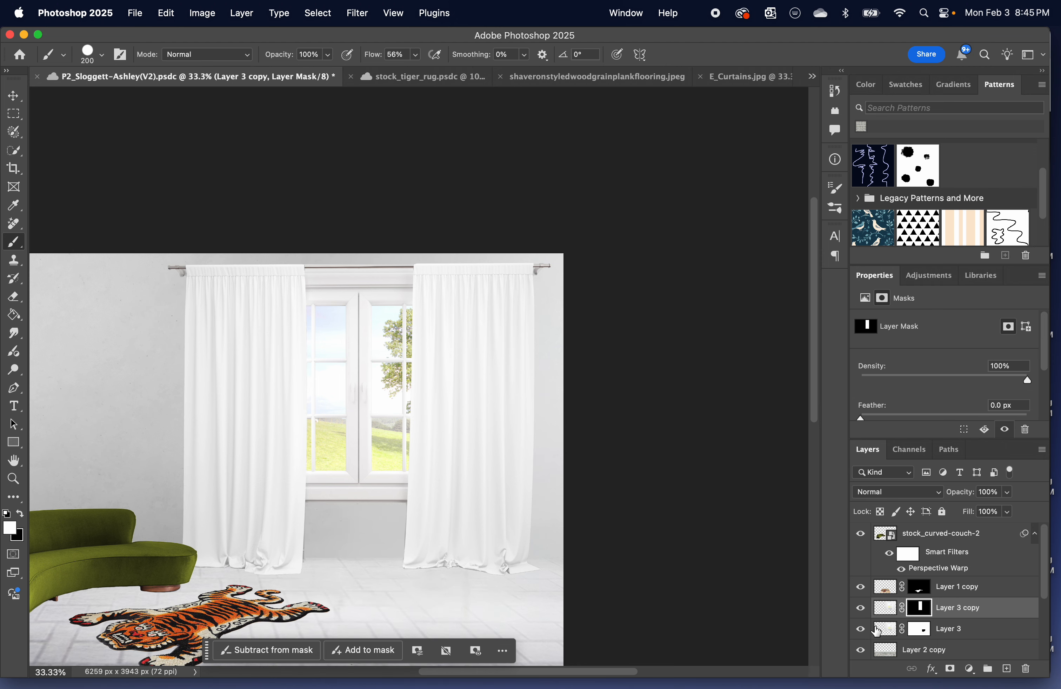
click(861, 630)
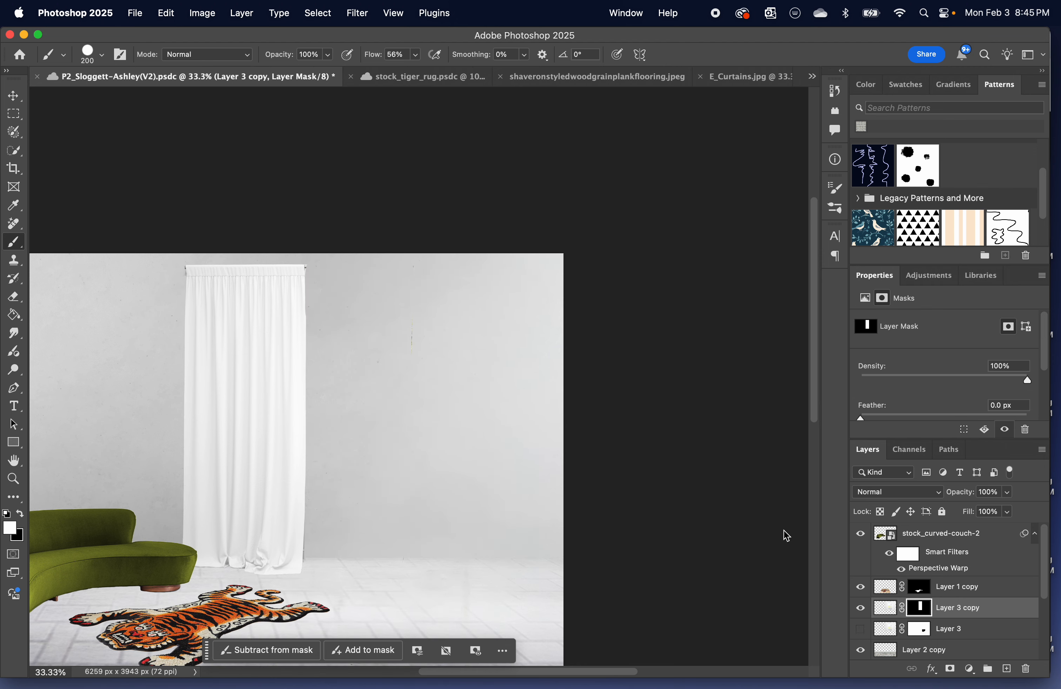
Add a Pattern Overlay to Layer 3 copy using the white pattern with black blots.
scroll(150, 291, left, 10)
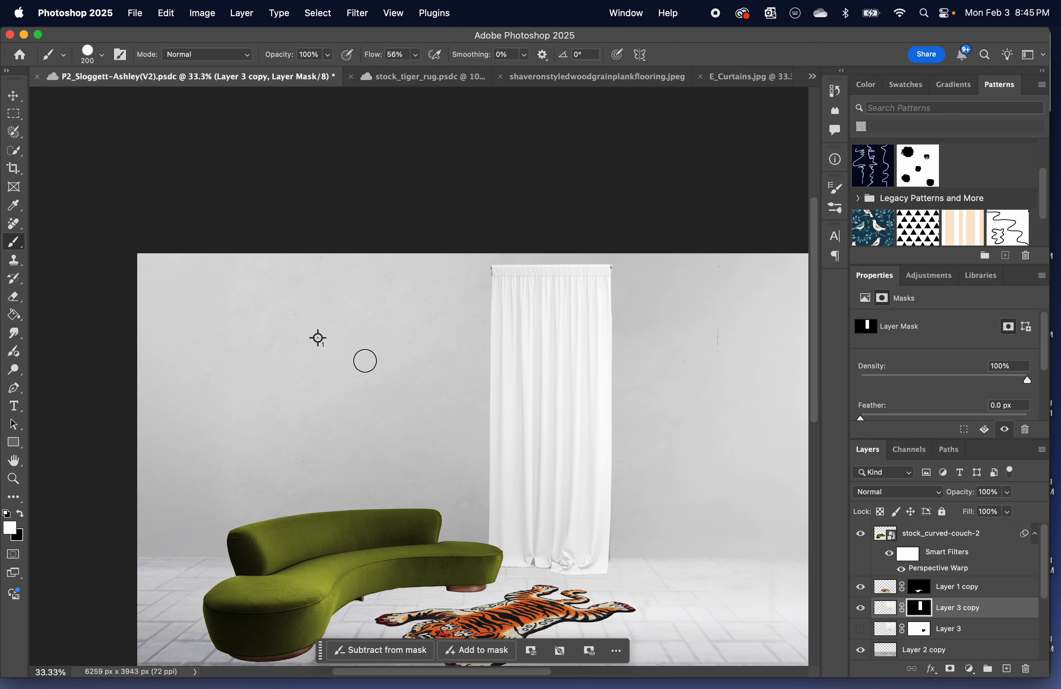
double_click(1013, 616)
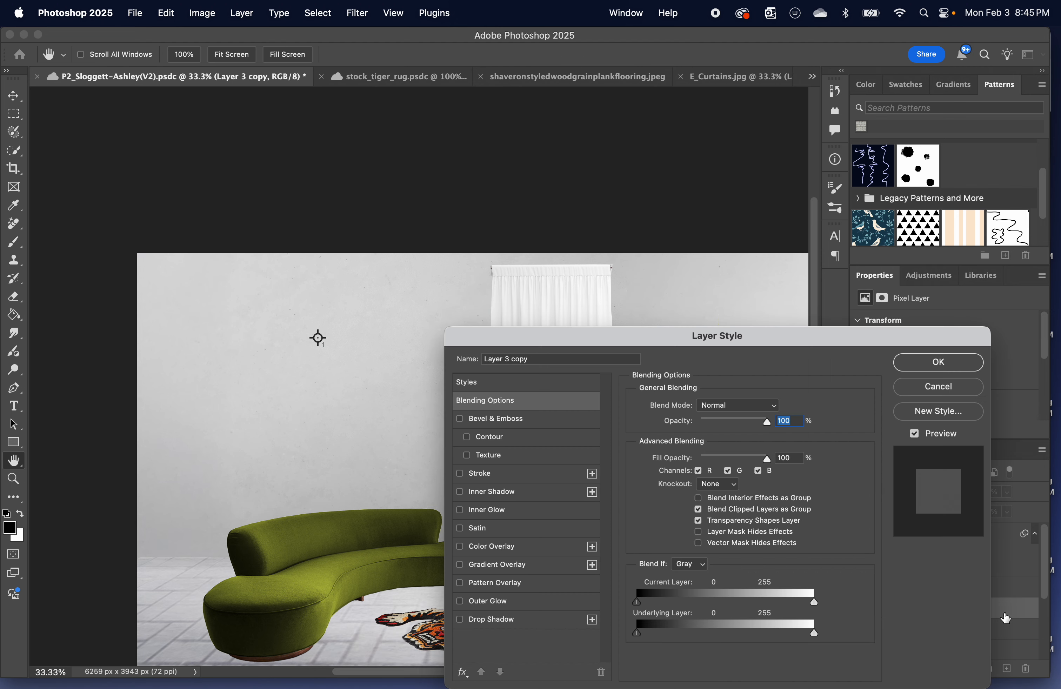
click(516, 589)
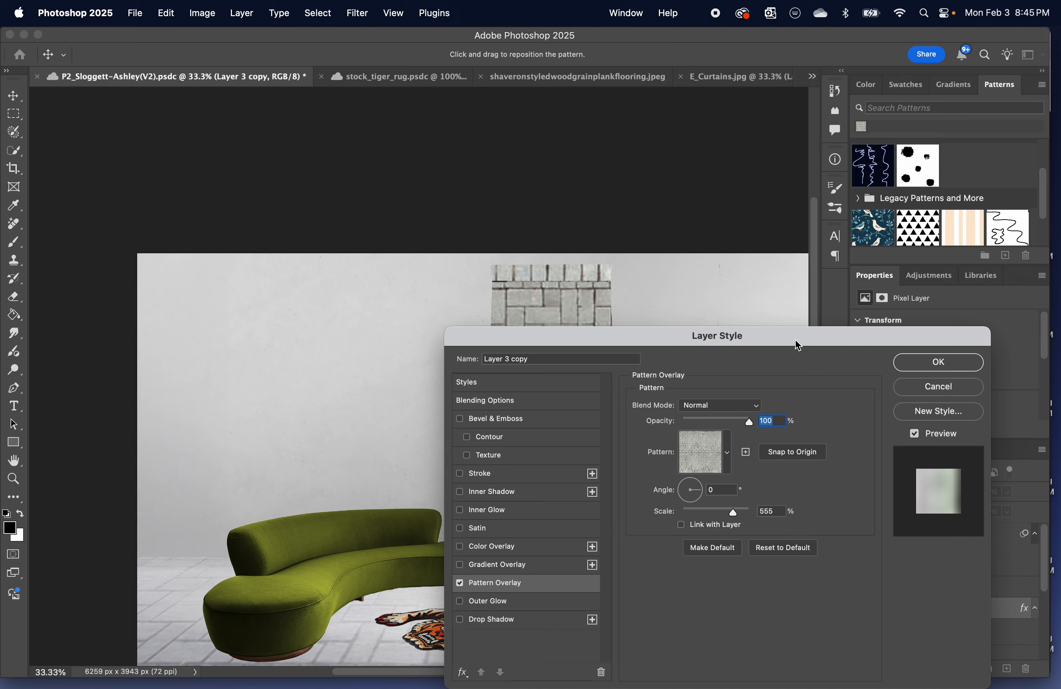
drag(798, 346, 861, 137)
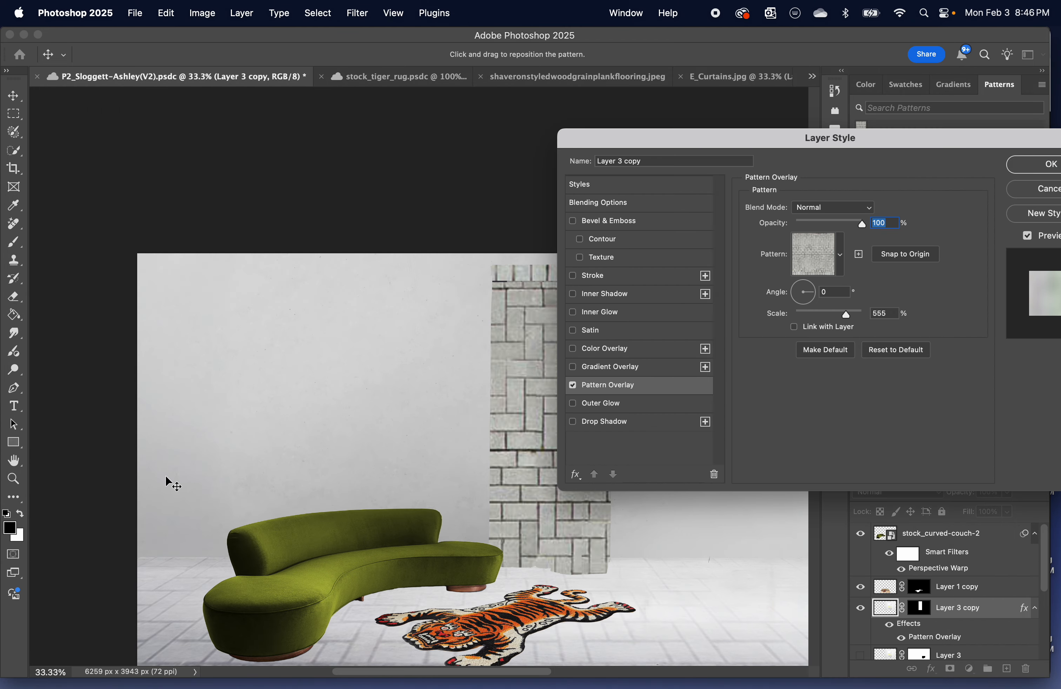
scroll(254, 448, right, 10)
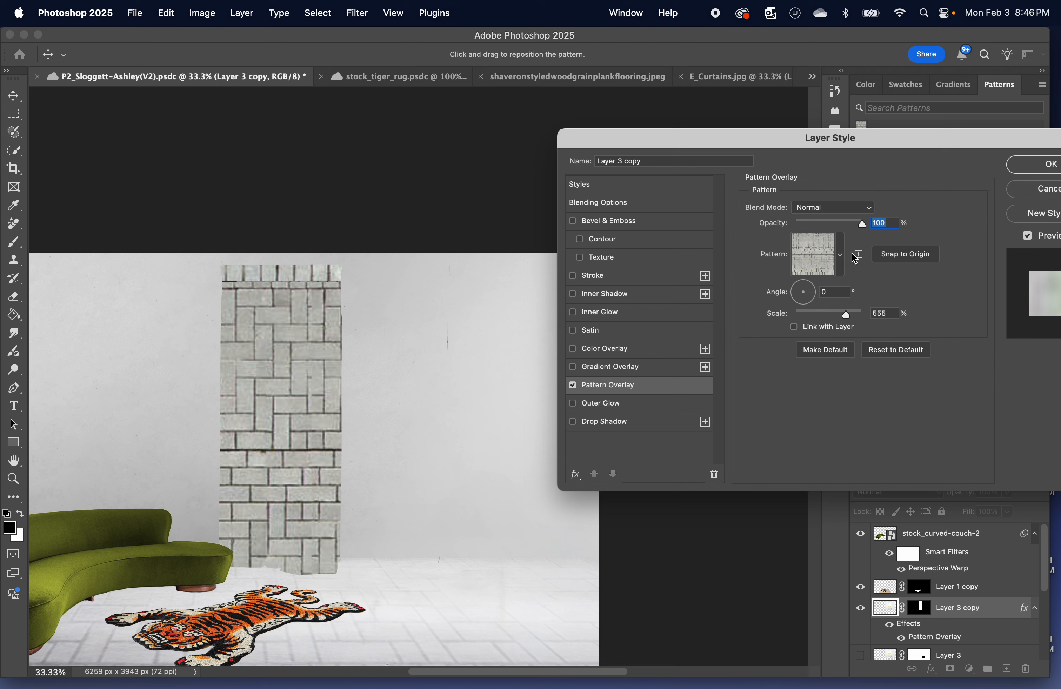
click(840, 255)
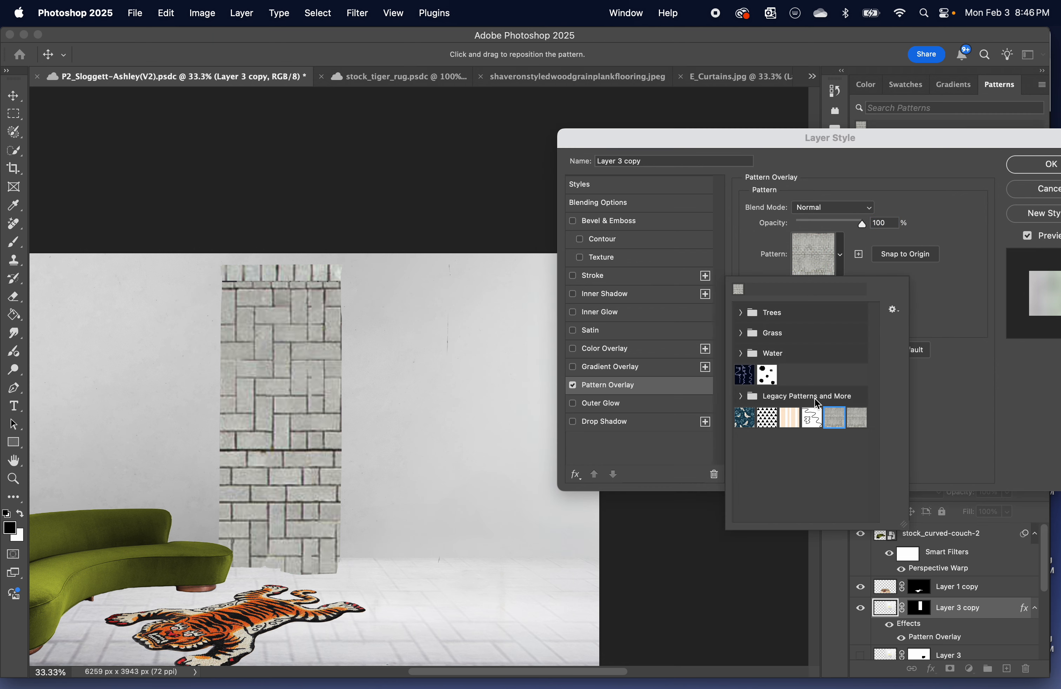
click(768, 377)
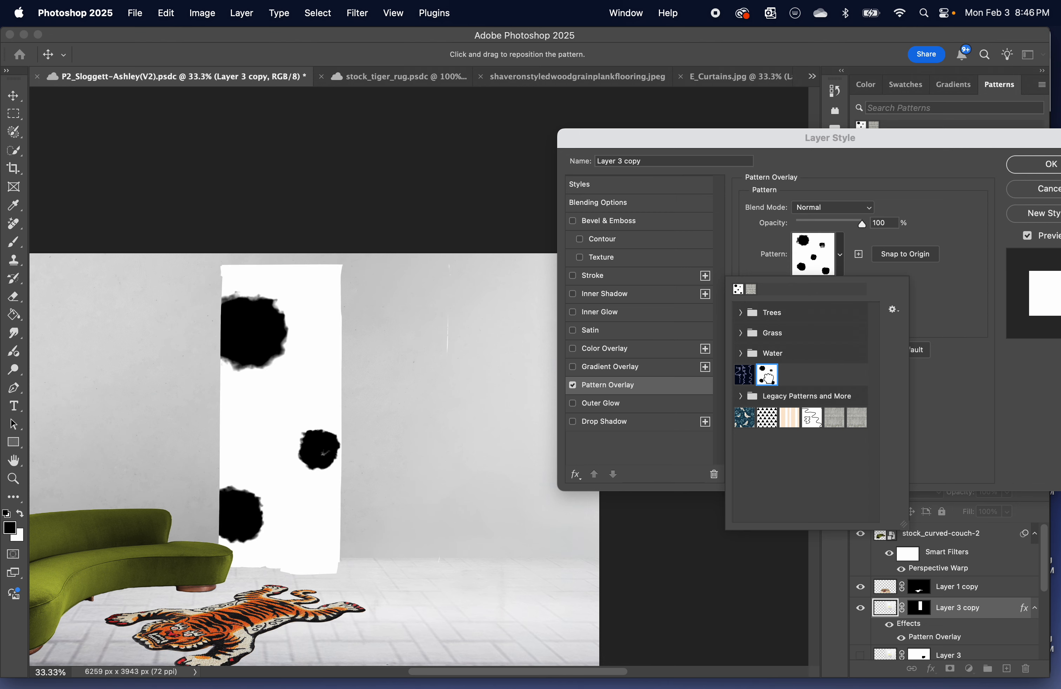
click(948, 278)
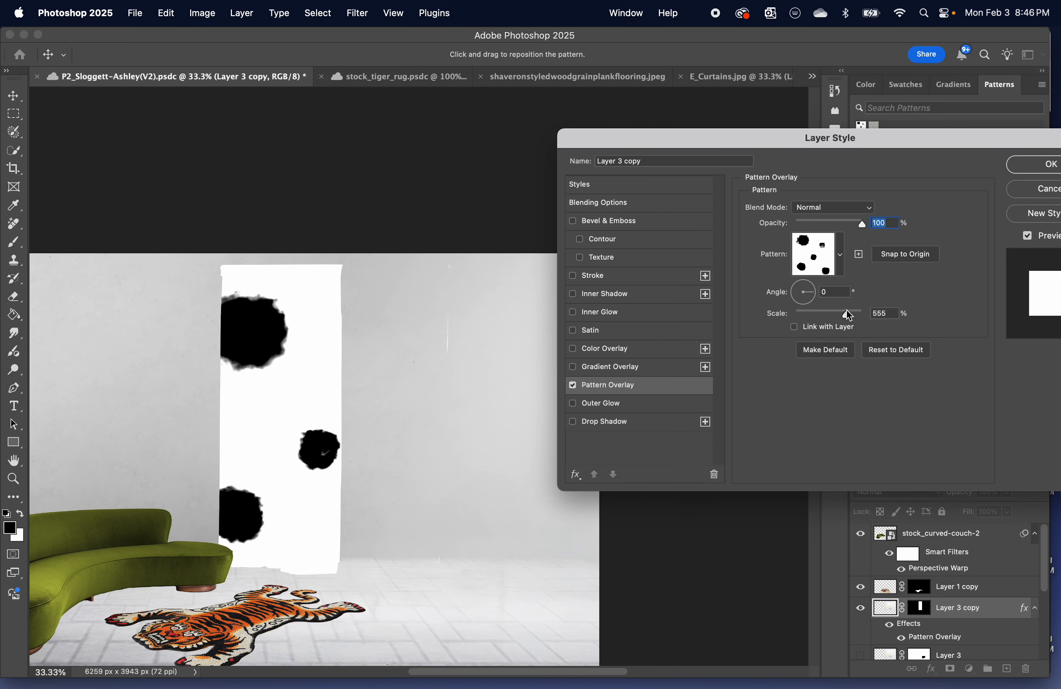
Set the pattern overlay's scale to 29%, its opacity to 94% and its blend mode to Multiply.
drag(848, 314, 805, 314)
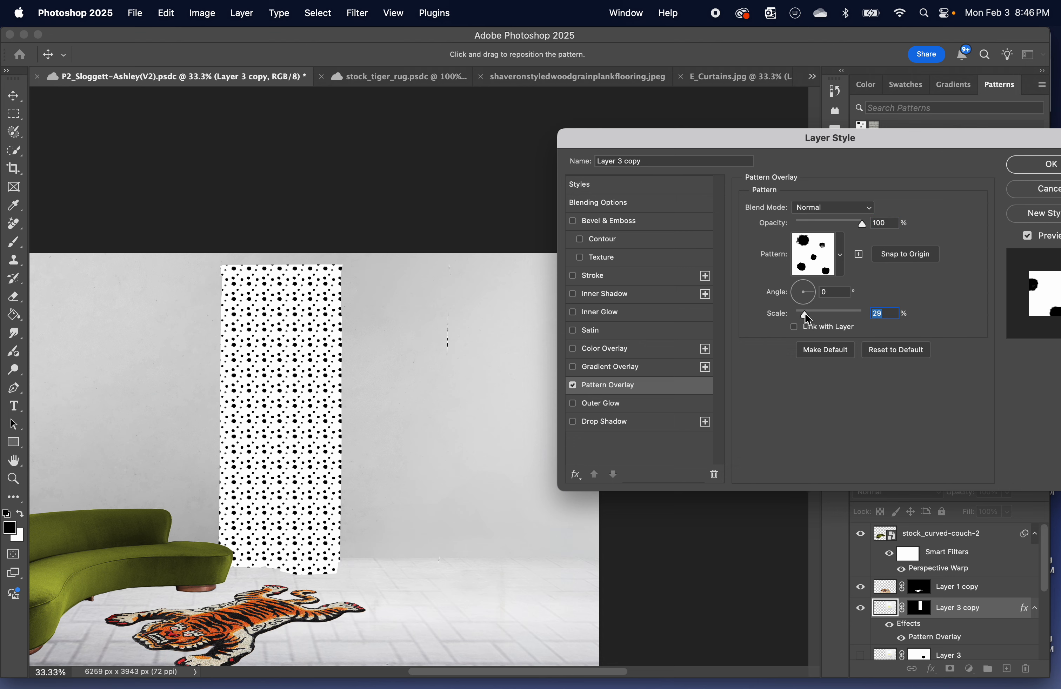
drag(861, 223, 858, 223)
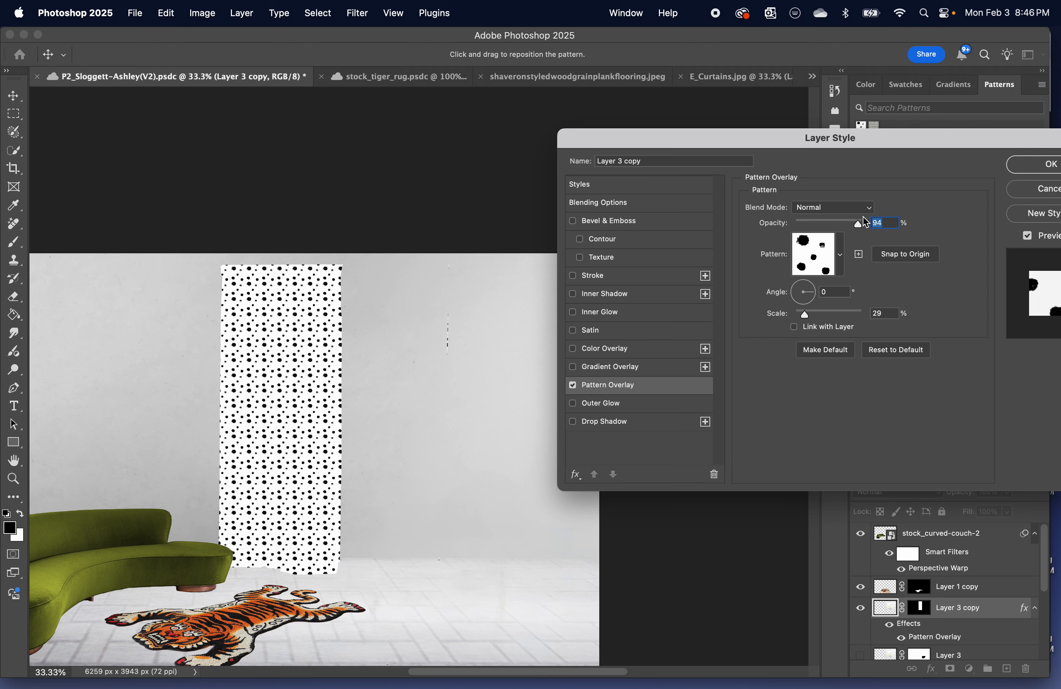
click(871, 213)
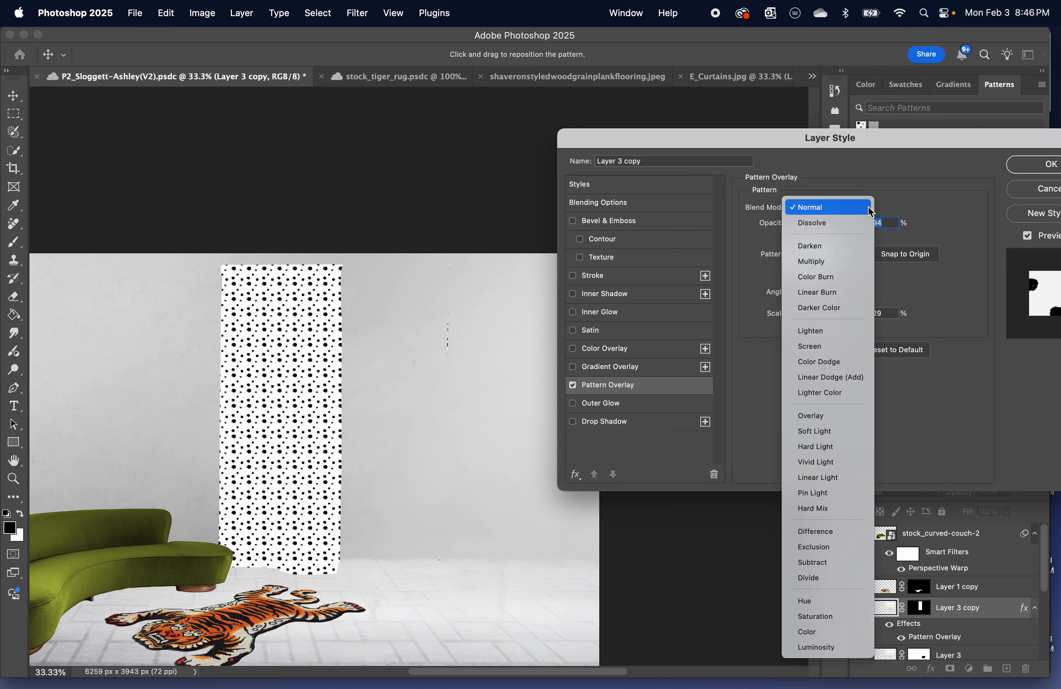
click(831, 266)
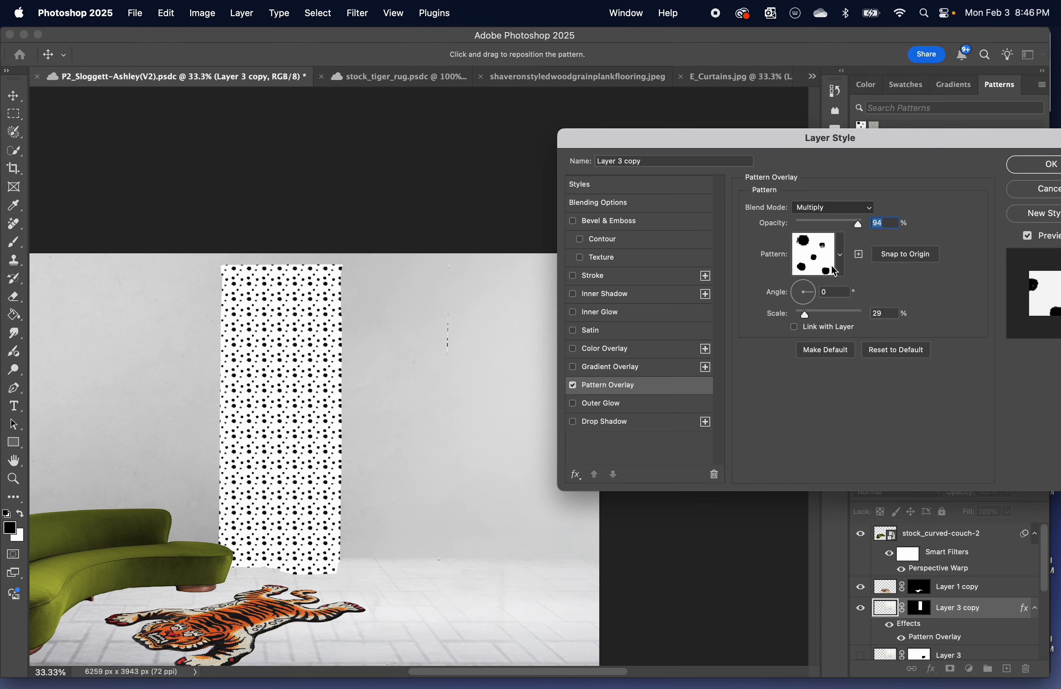
Try Color Dodge as the pattern overlay's blend mode, and return it to Multiply.
click(868, 208)
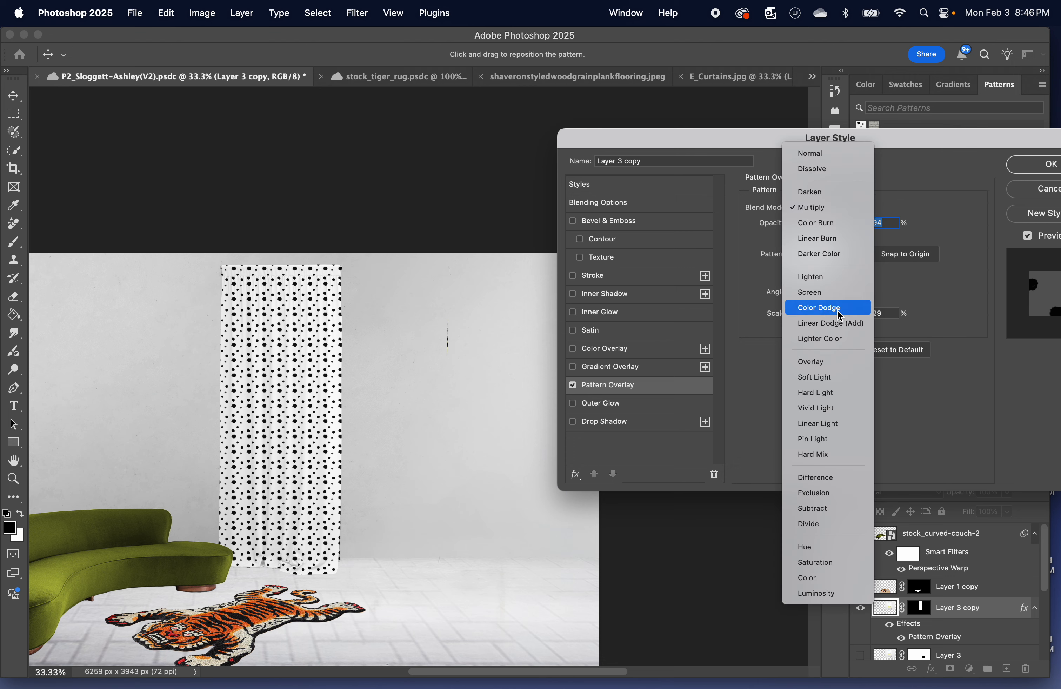
click(837, 309)
click(865, 211)
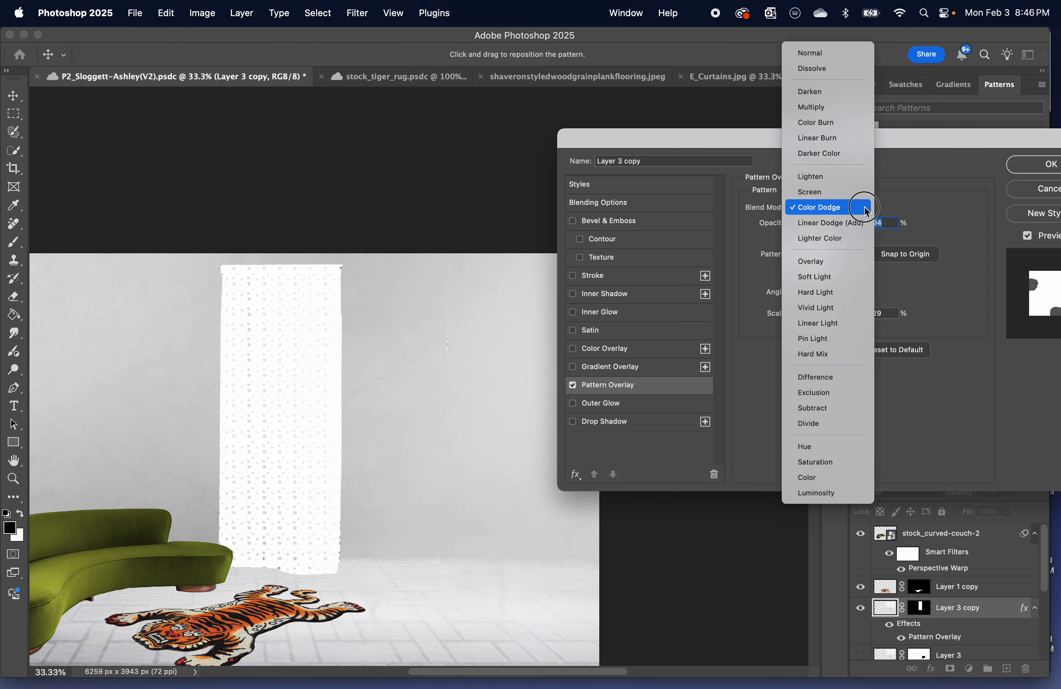
click(828, 109)
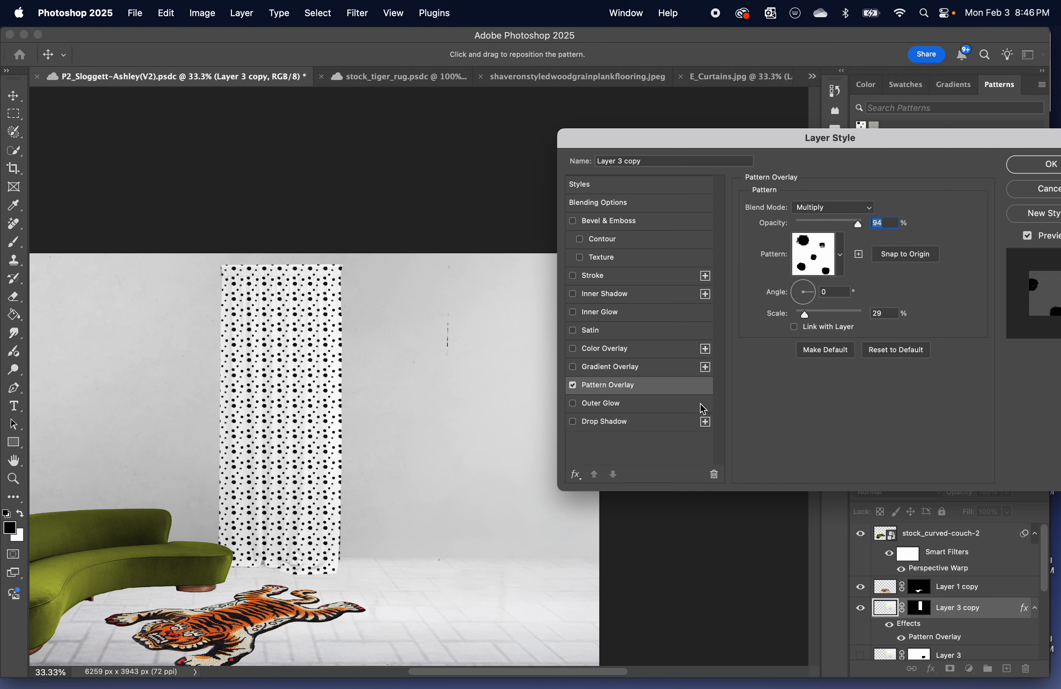
Set the pattern overlay's scale to 35% and its angle to 29°.
drag(805, 318, 815, 293)
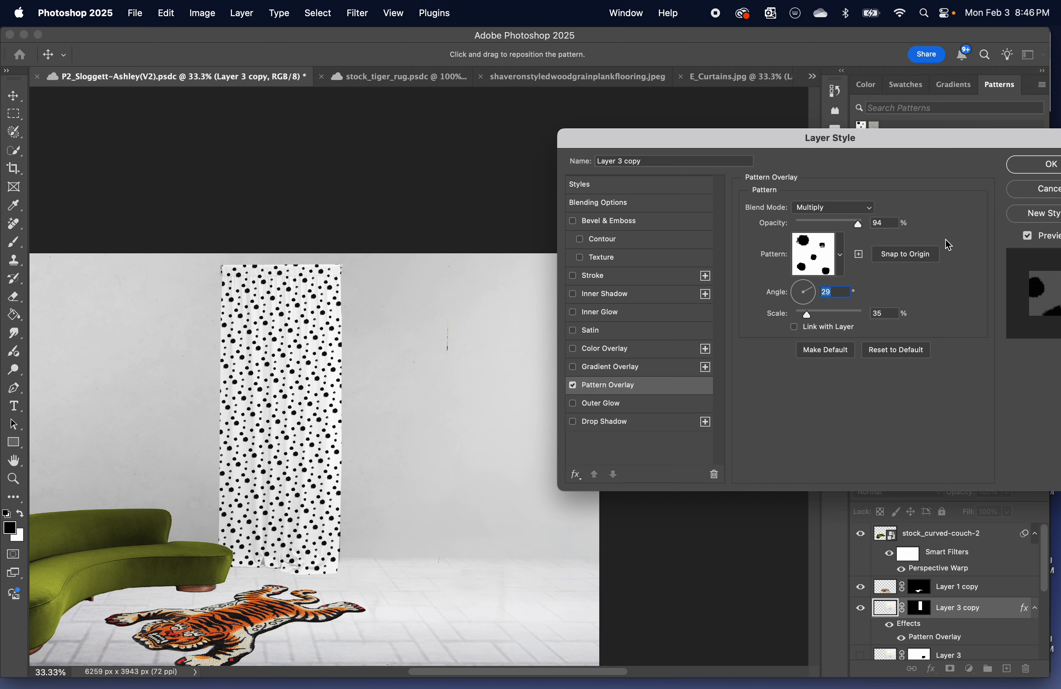
Lower the pattern overlay's opacity to 60%, apply the layer style and save the document.
click(856, 225)
drag(850, 225, 835, 226)
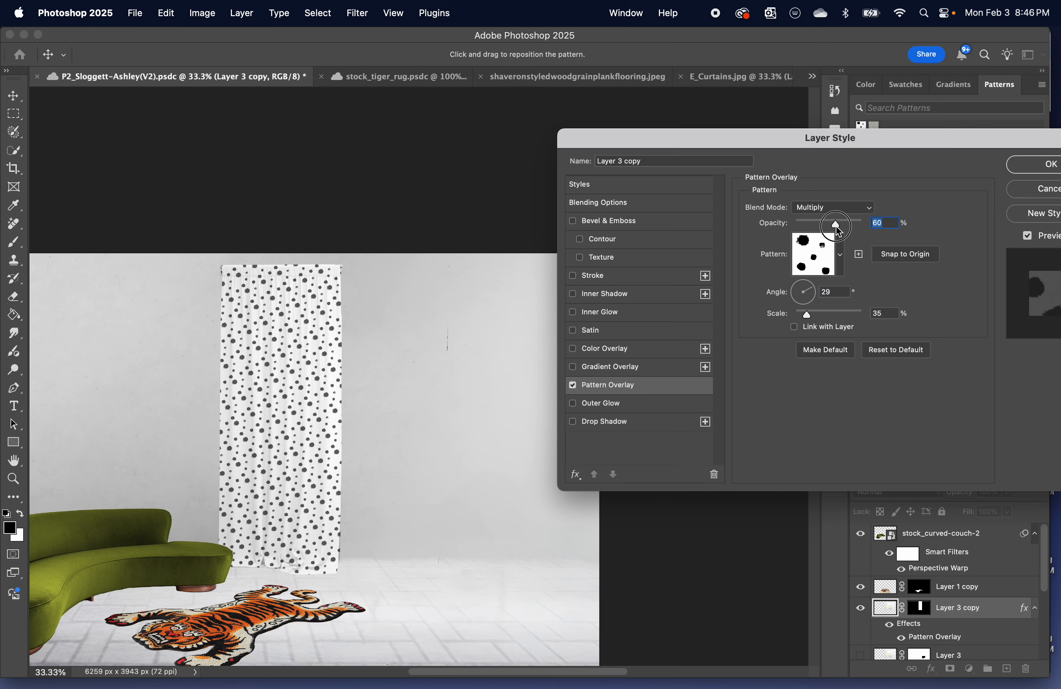
click(1034, 166)
scroll(964, 572, down, 4)
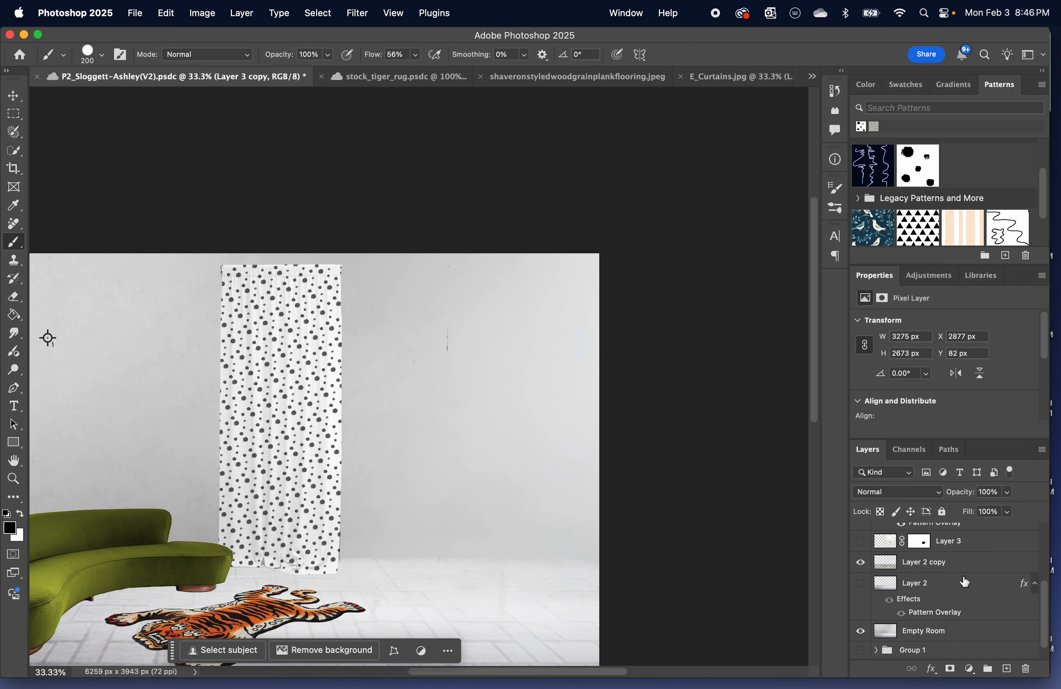
scroll(964, 580, up, 3)
key(super+s)
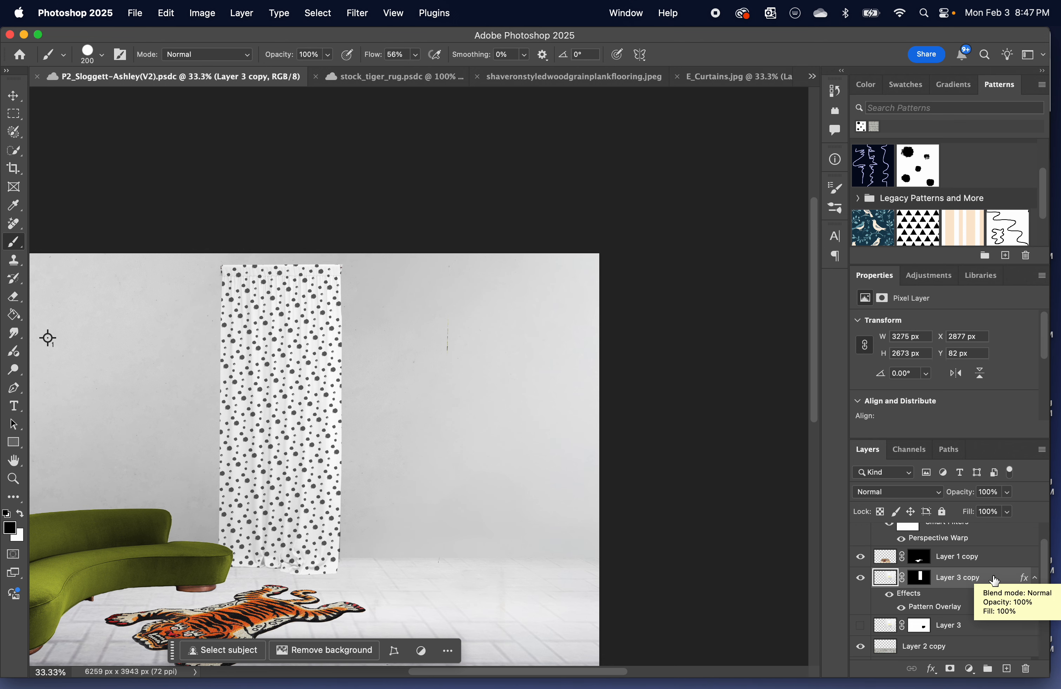
Duplicate Layer 3 copy and turn off the pattern overlay and all layer effects on the duplicate.
key(super+j)
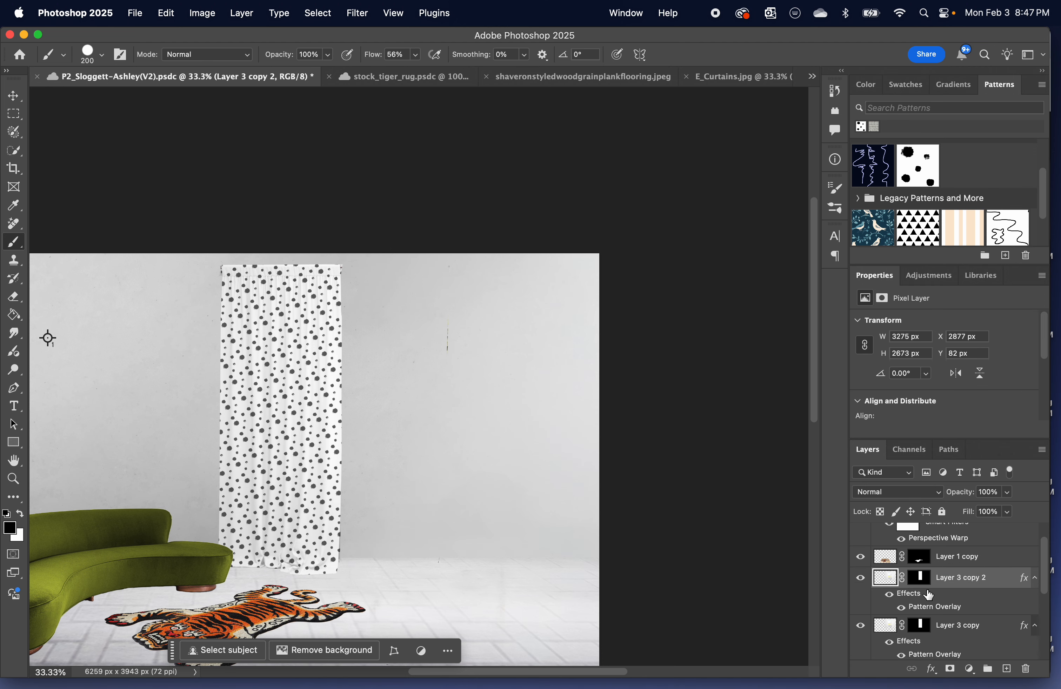
double_click(1009, 607)
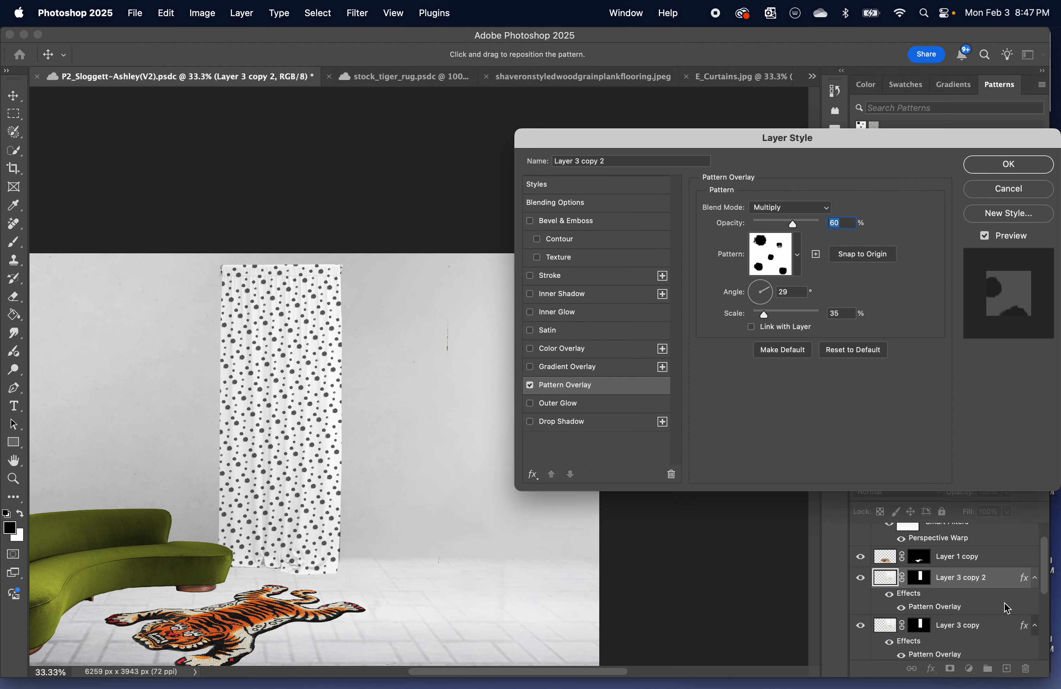
click(530, 386)
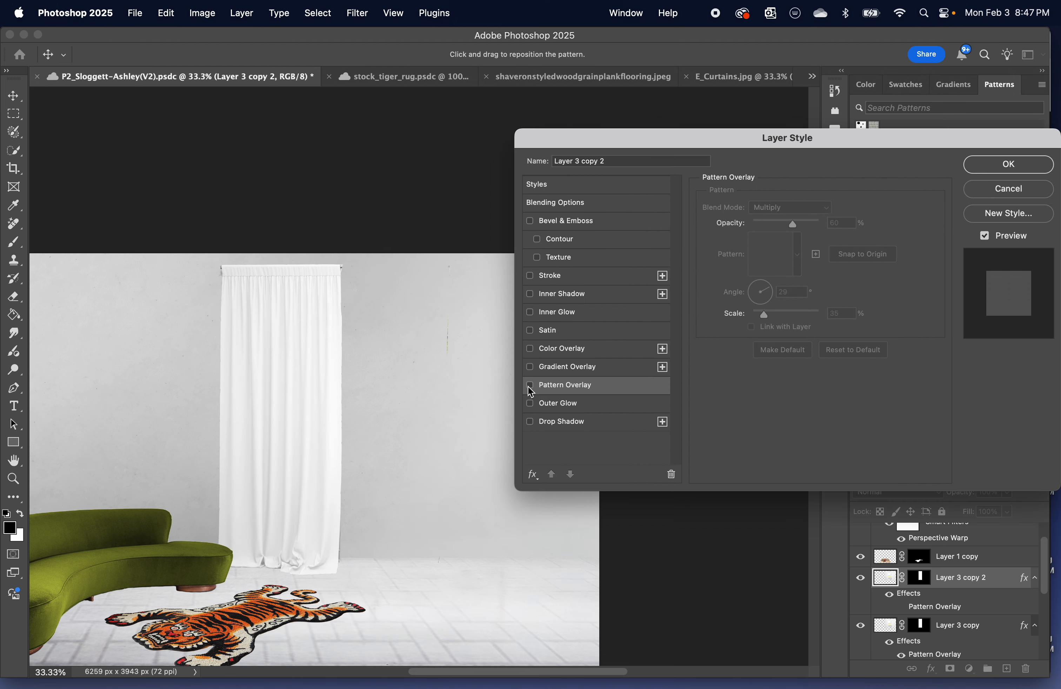
click(1026, 165)
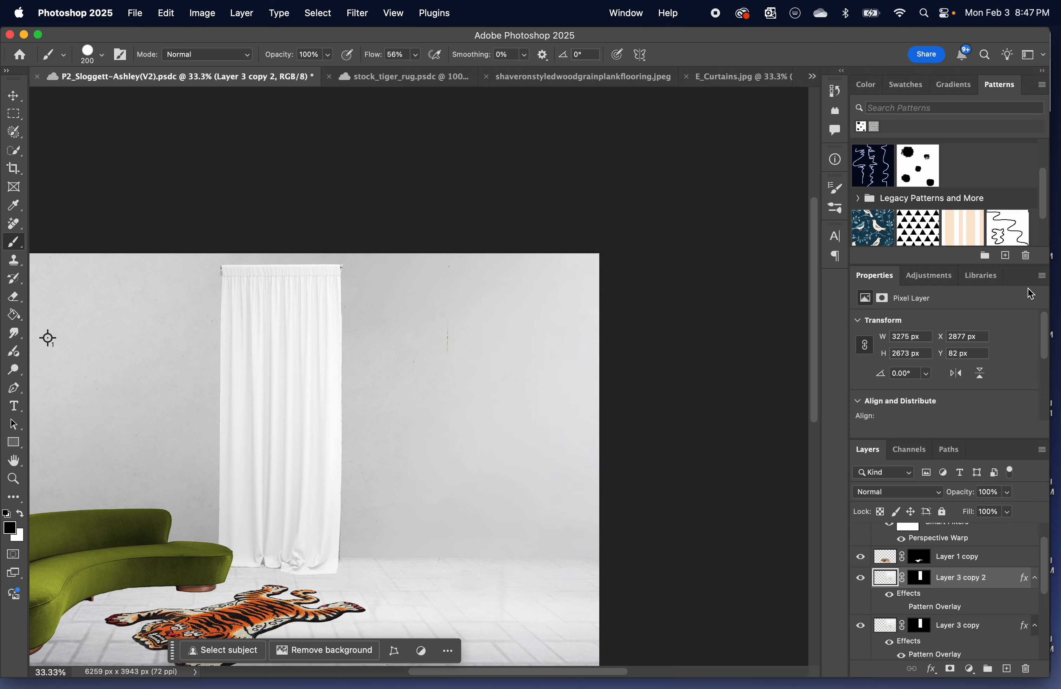
right_click(978, 606)
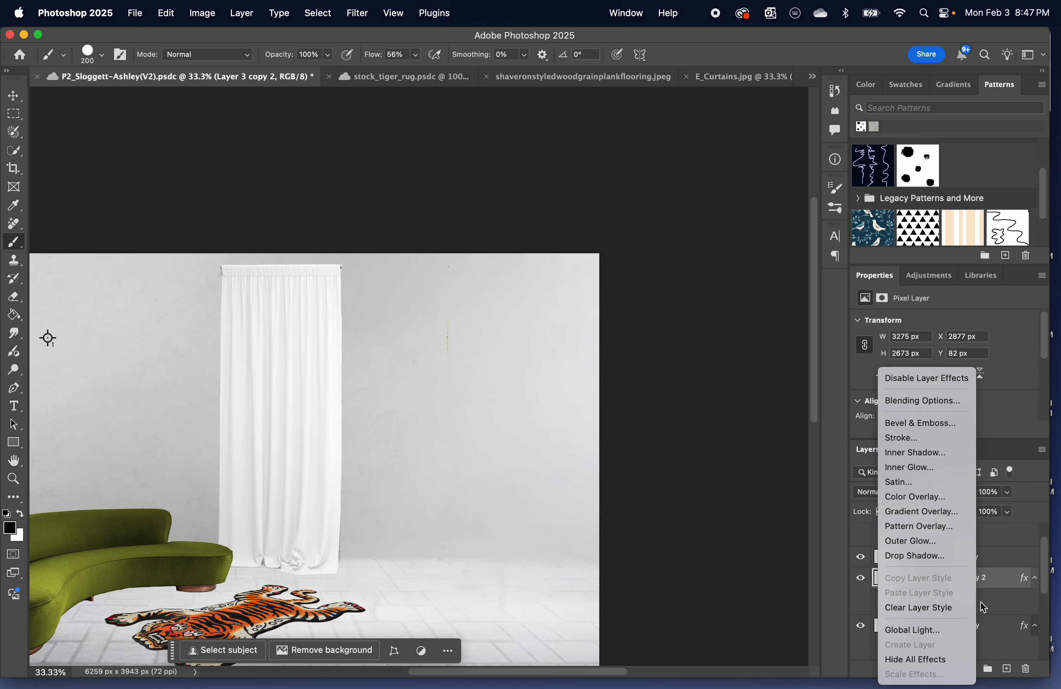
click(911, 378)
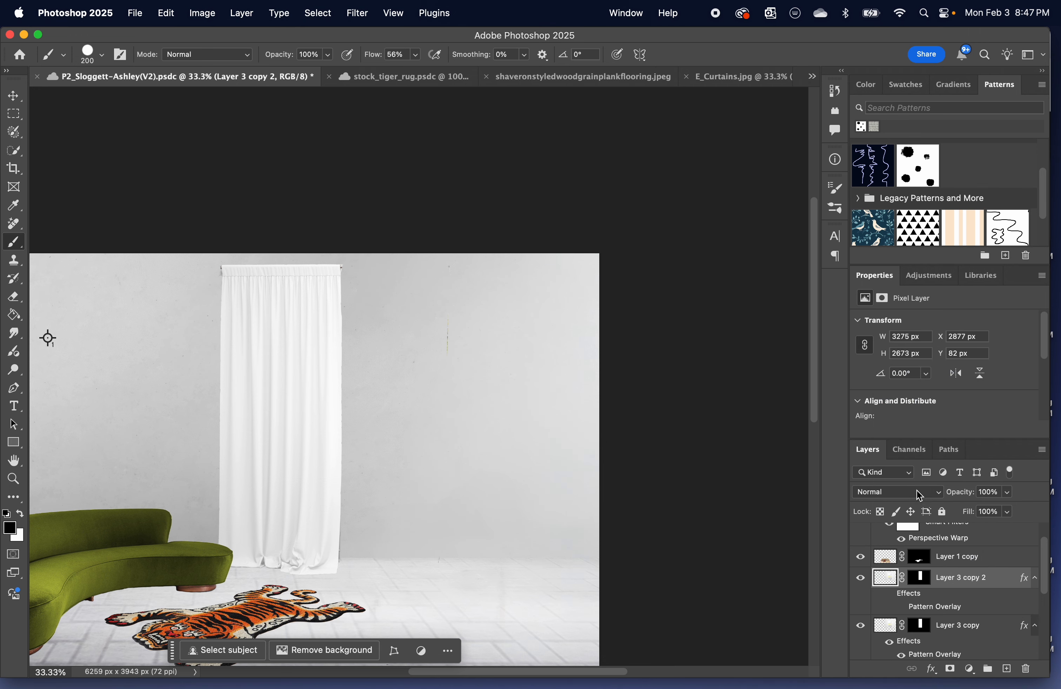
Set the blend mode of Layer 3 copy 2 to Linear Burn.
click(938, 493)
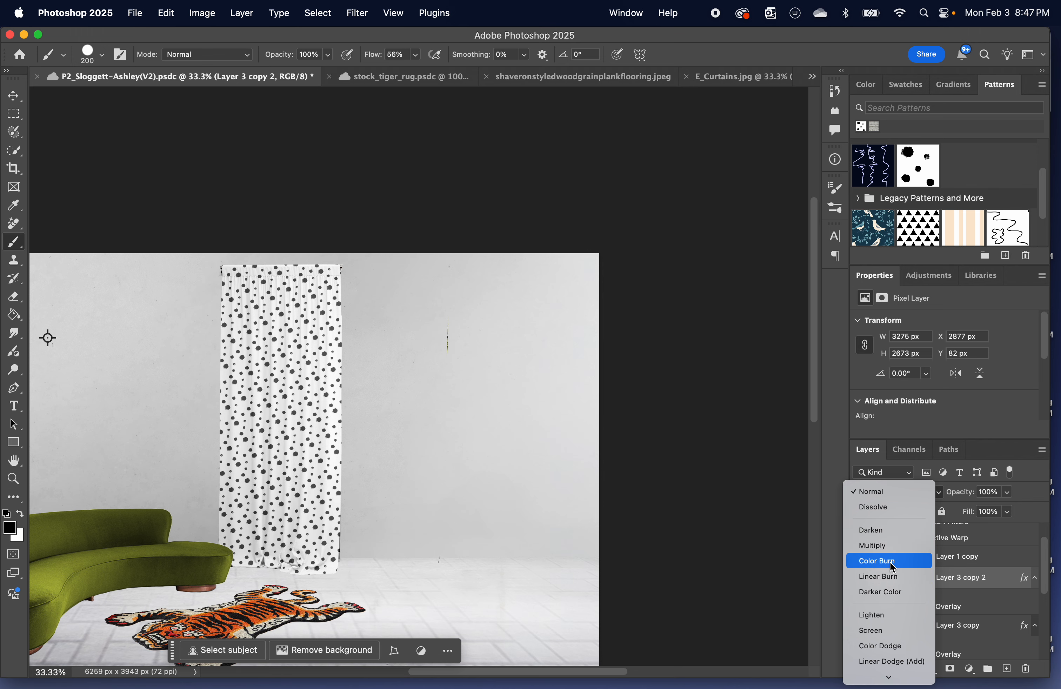
scroll(897, 633, down, 5)
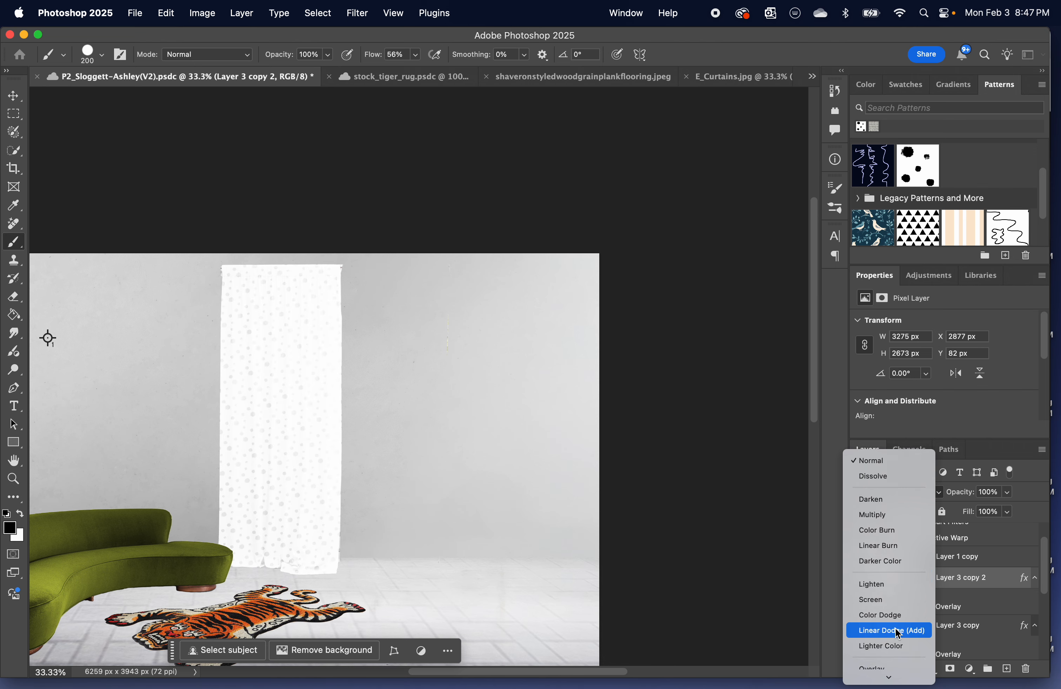
scroll(893, 593, down, 3)
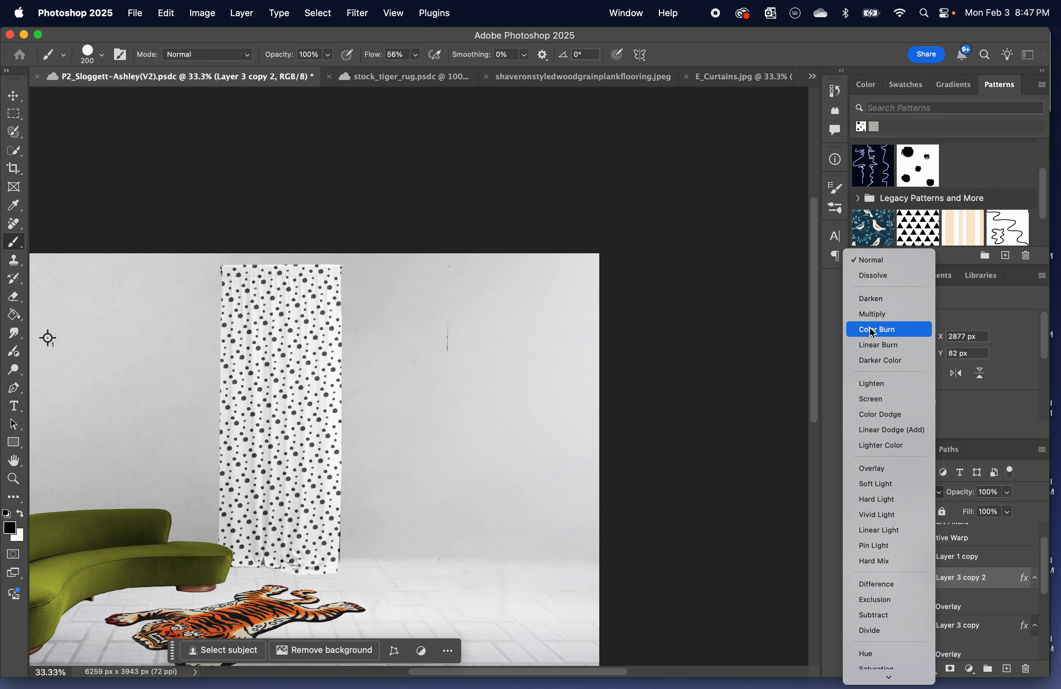
click(888, 348)
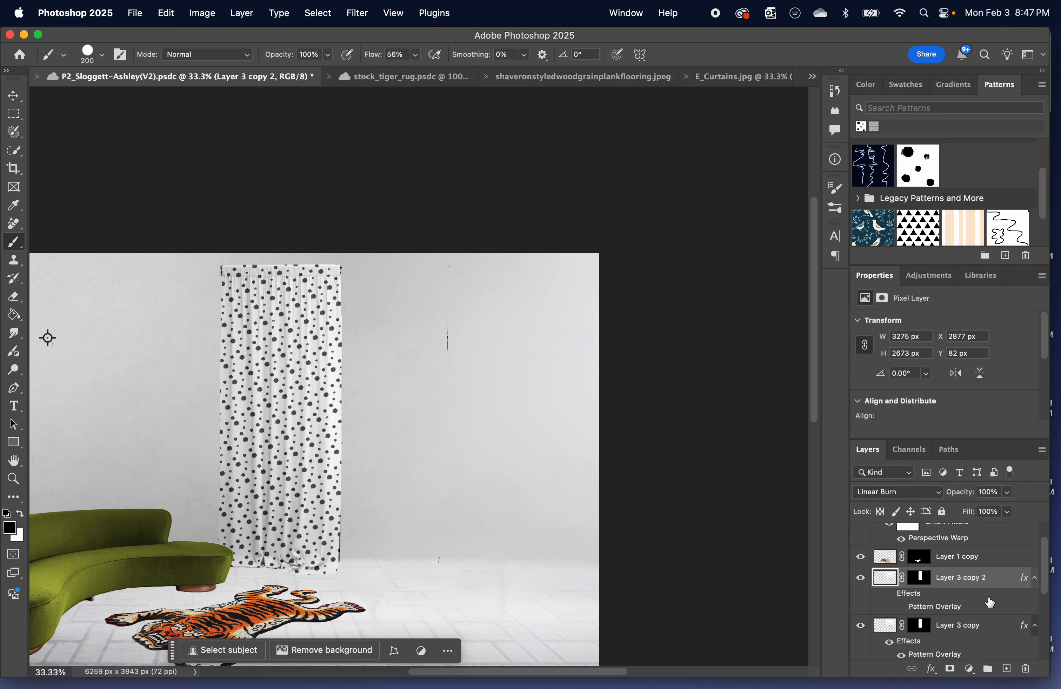
Make Layer 3 with the full window and curtains visible again and check the whole room composition.
scroll(897, 593, down, 3)
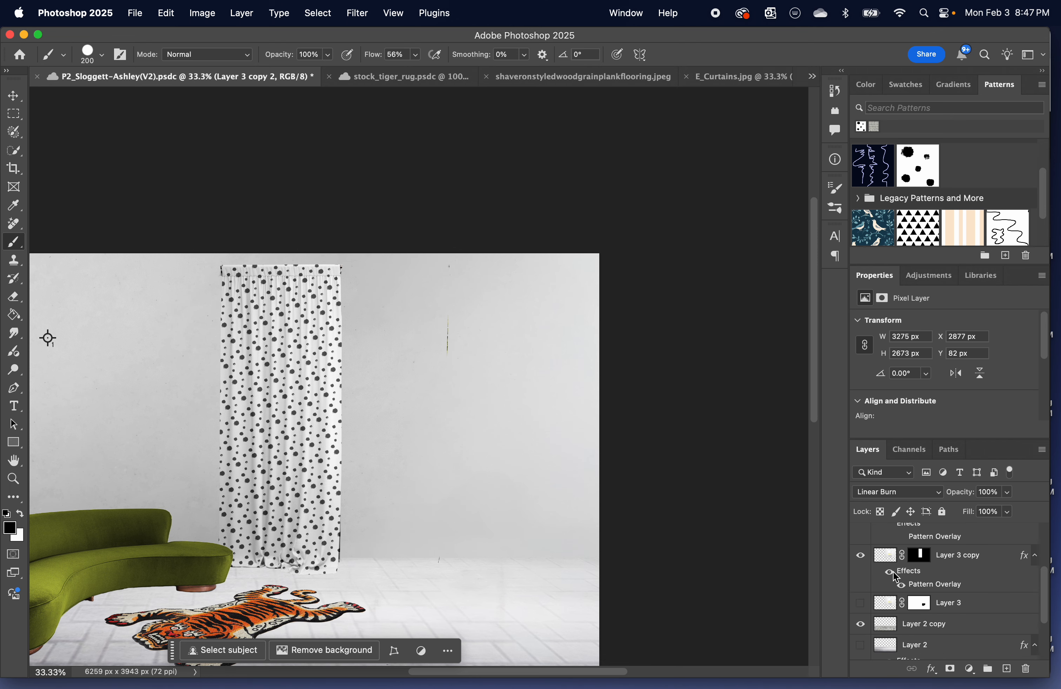
click(861, 603)
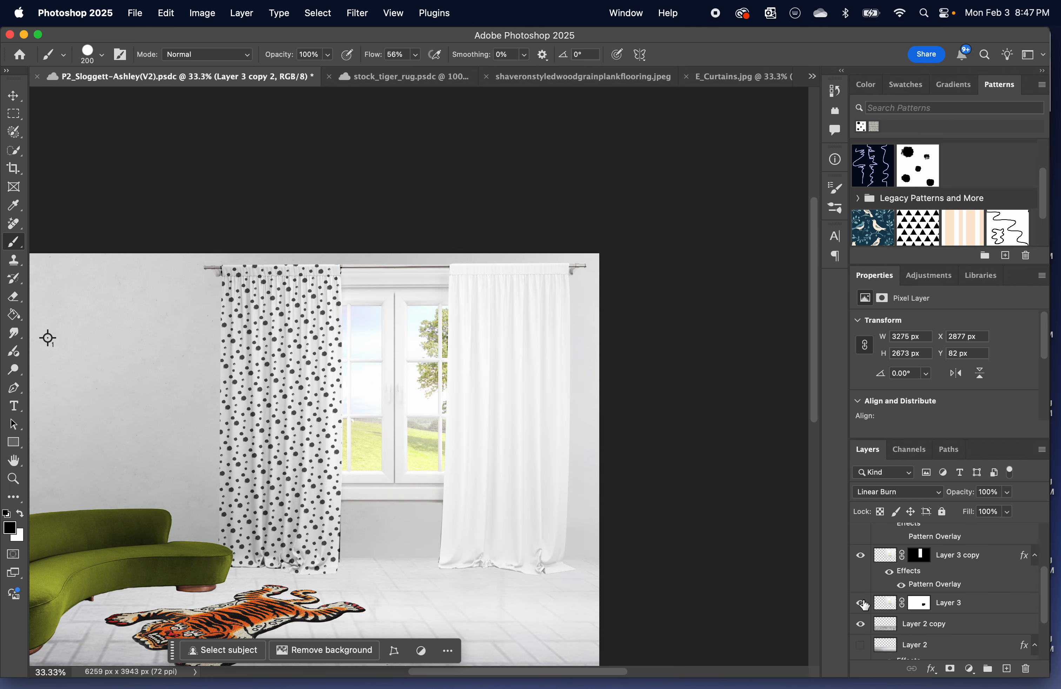
scroll(422, 520, left, 5)
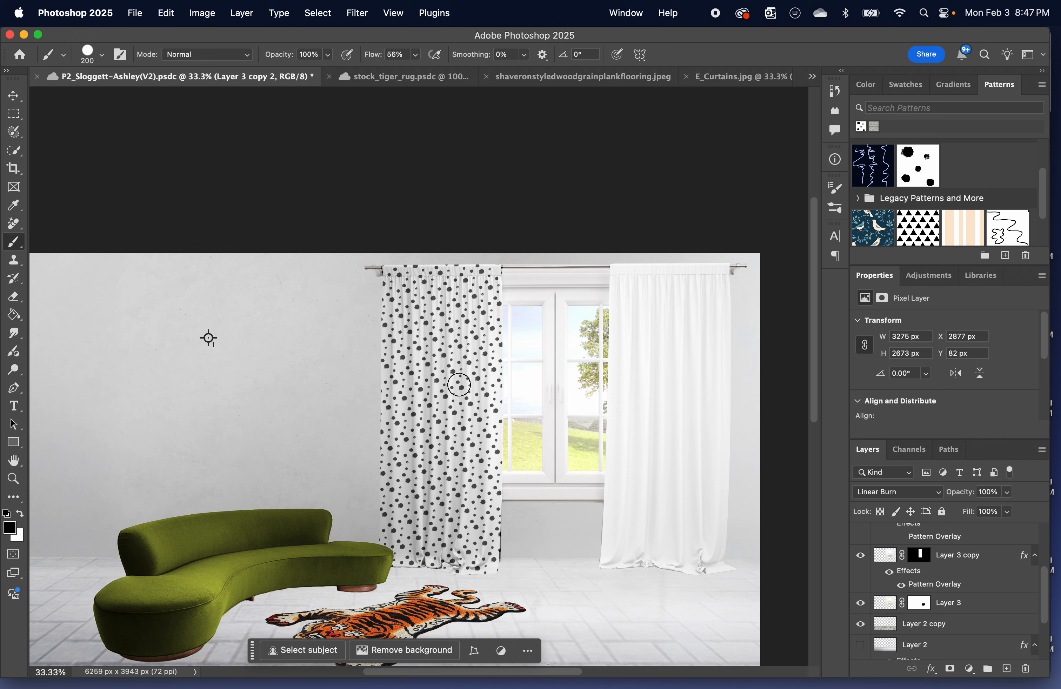
scroll(472, 396, down, 2)
scroll(472, 396, down, 1)
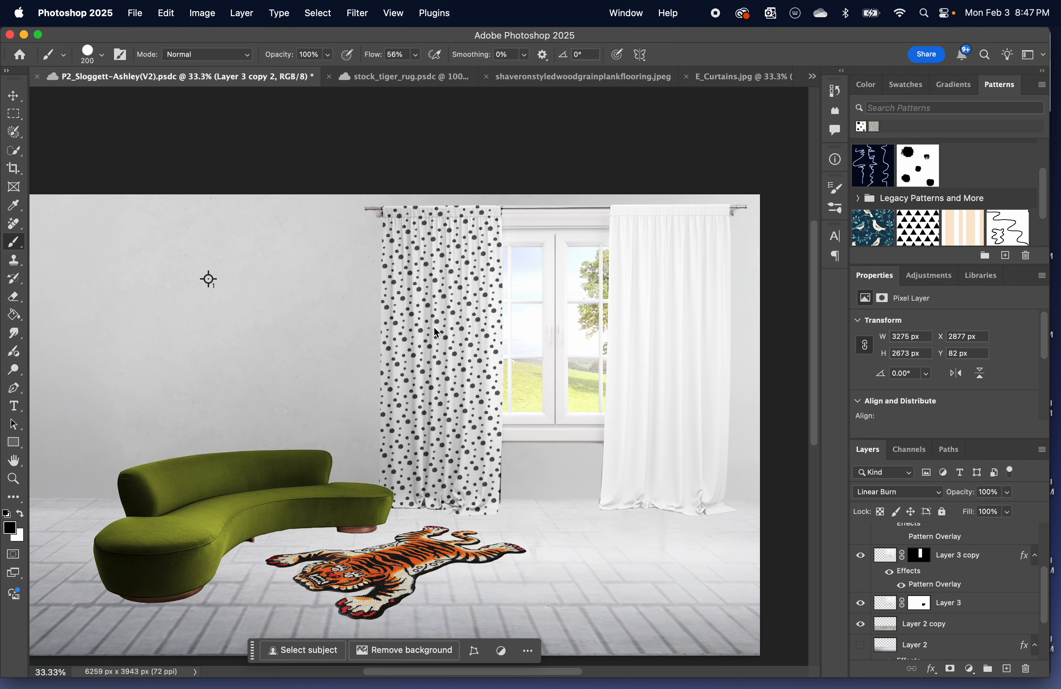
scroll(434, 325, down, 2)
scroll(434, 325, left, 2)
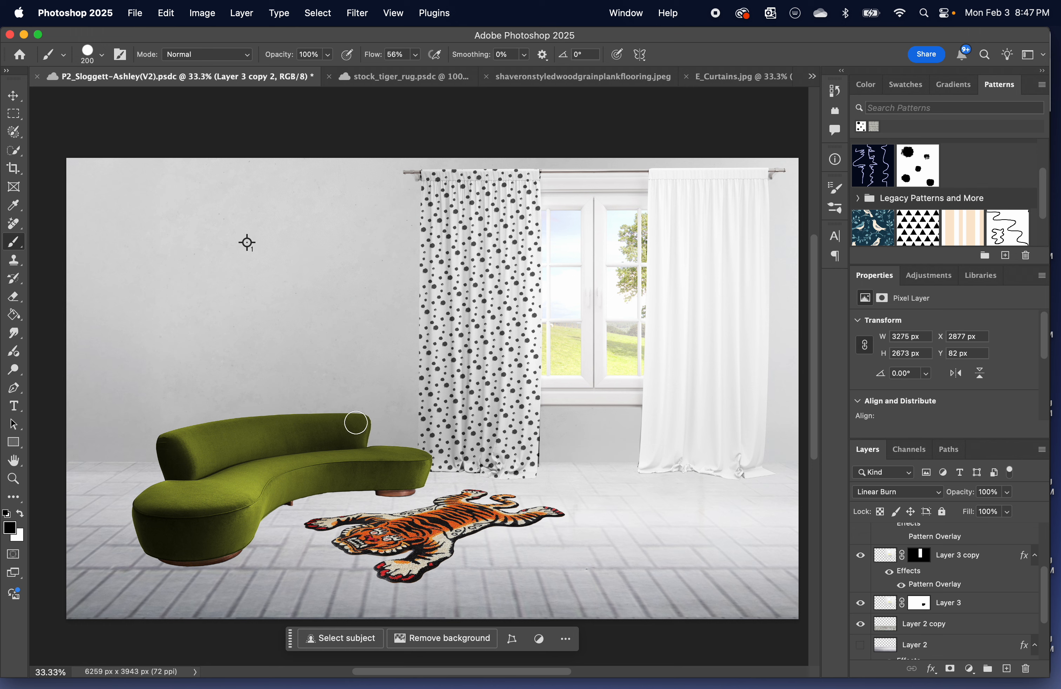